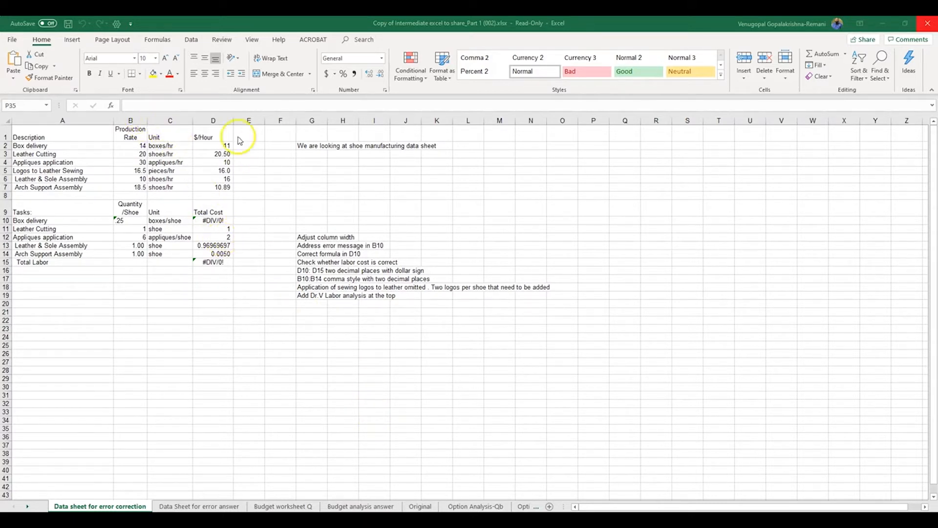
# - Adjust the width of column D so all the Total Cost values fit
pyautogui.moveTo(233, 120); pyautogui.dragTo(221, 120)
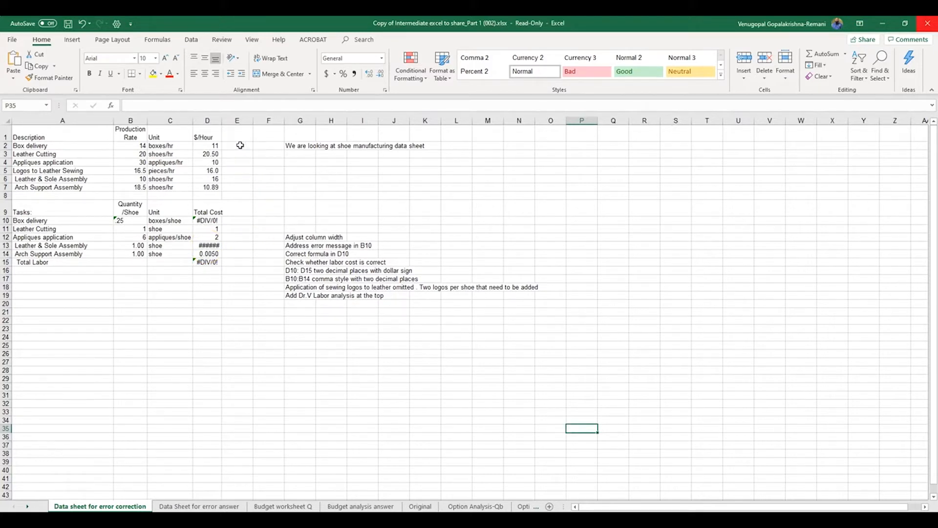
pyautogui.moveTo(221, 122); pyautogui.dragTo(236, 120)
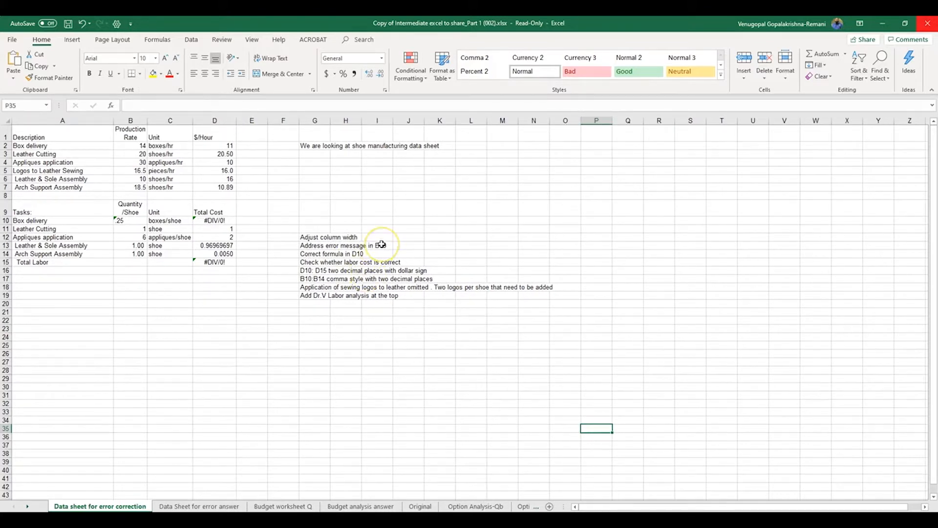
# - Convert the box delivery quantity in B10 from text to the number .25 by removing its leading apostrophe
pyautogui.click(129, 220)
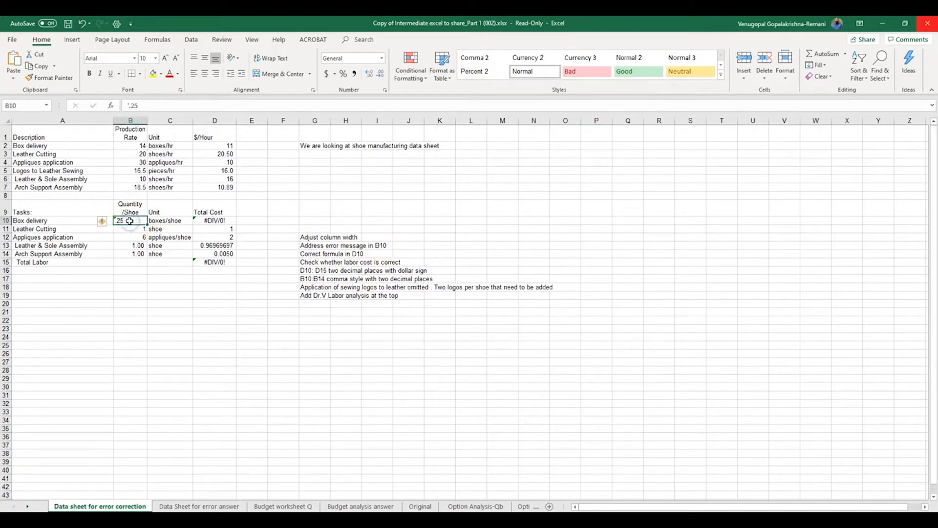
pyautogui.click(129, 106)
pyautogui.press('BackSpace')
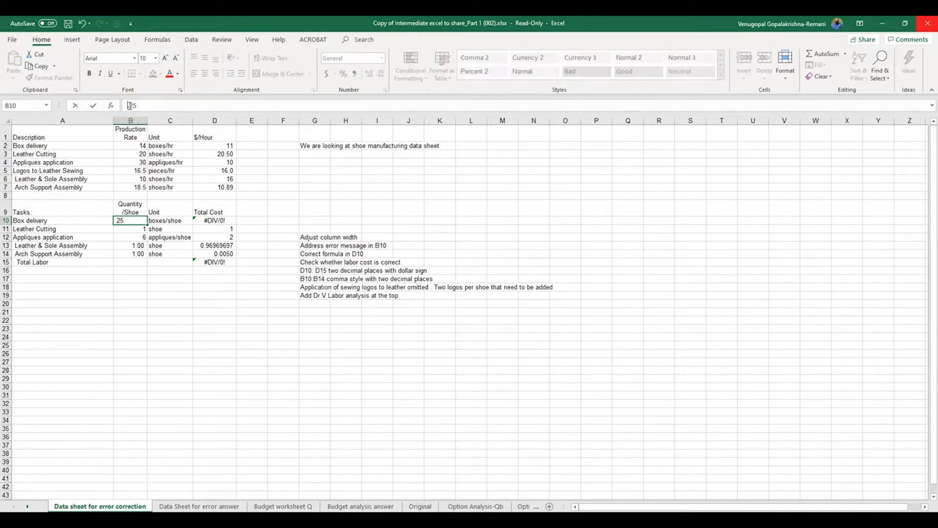
pyautogui.click(345, 196)
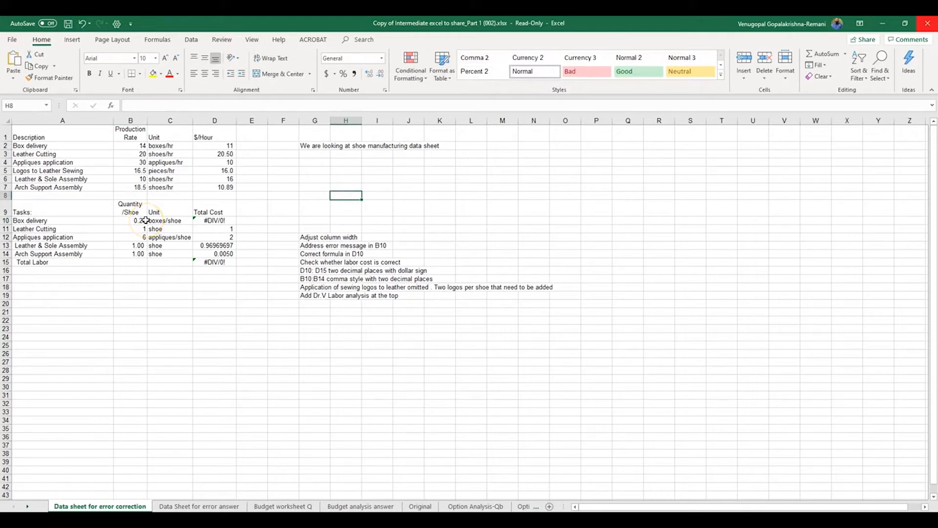
# - Replace the box delivery total cost formula in D10 with =B10/B2*D2
pyautogui.click(222, 220)
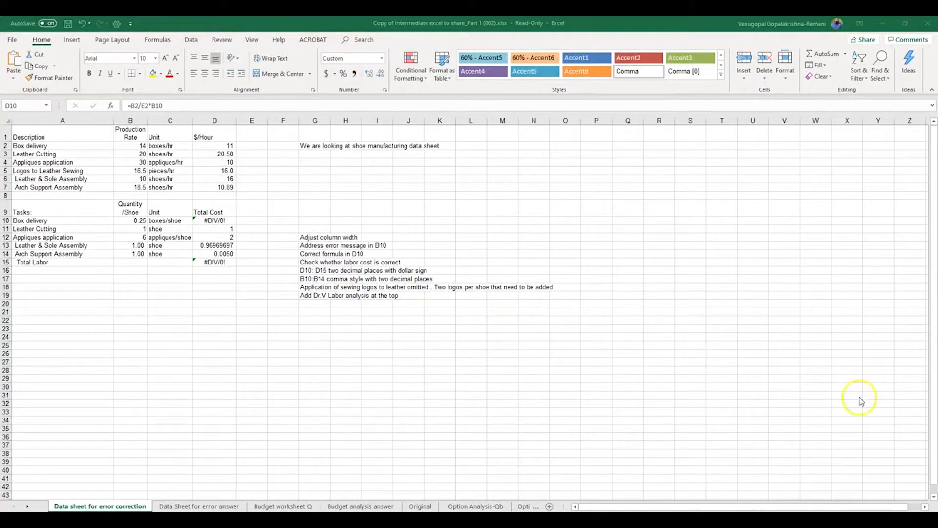
pyautogui.click(215, 218)
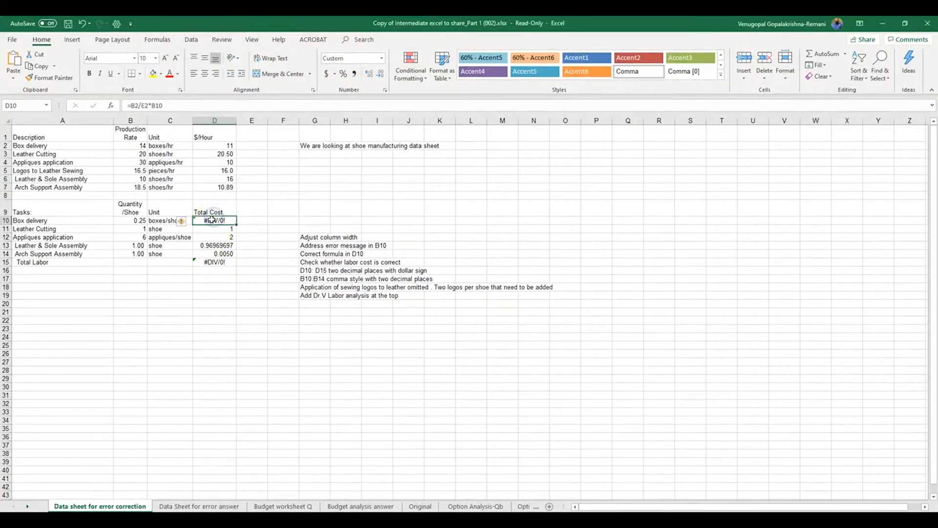
pyautogui.write('=')
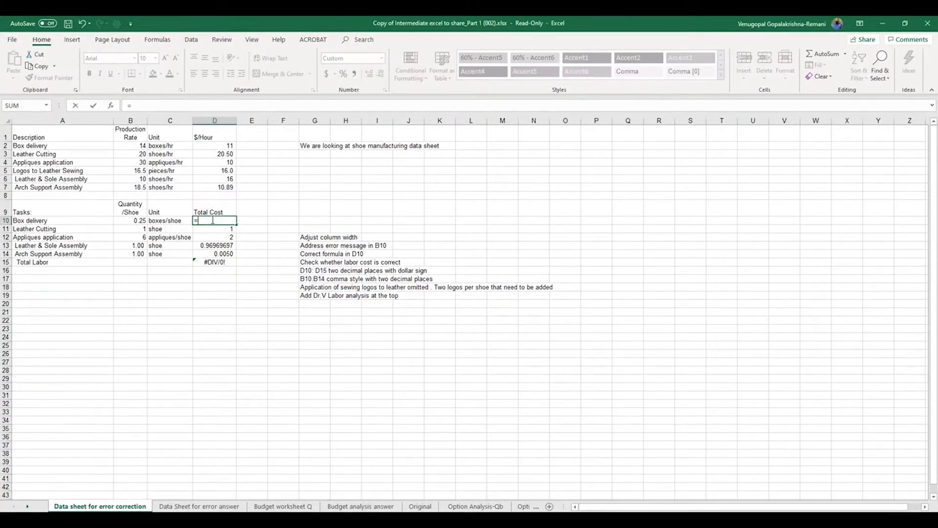
pyautogui.click(138, 145)
pyautogui.click(134, 219)
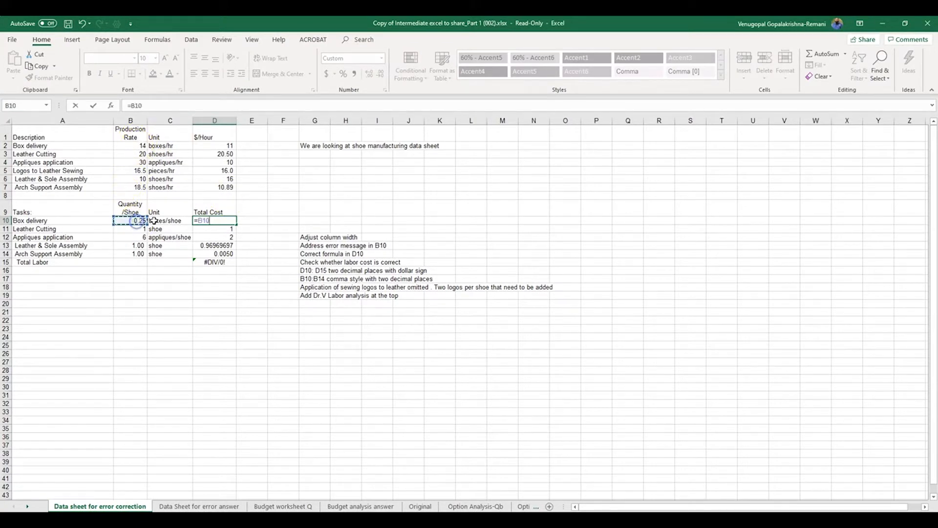
pyautogui.write('/')
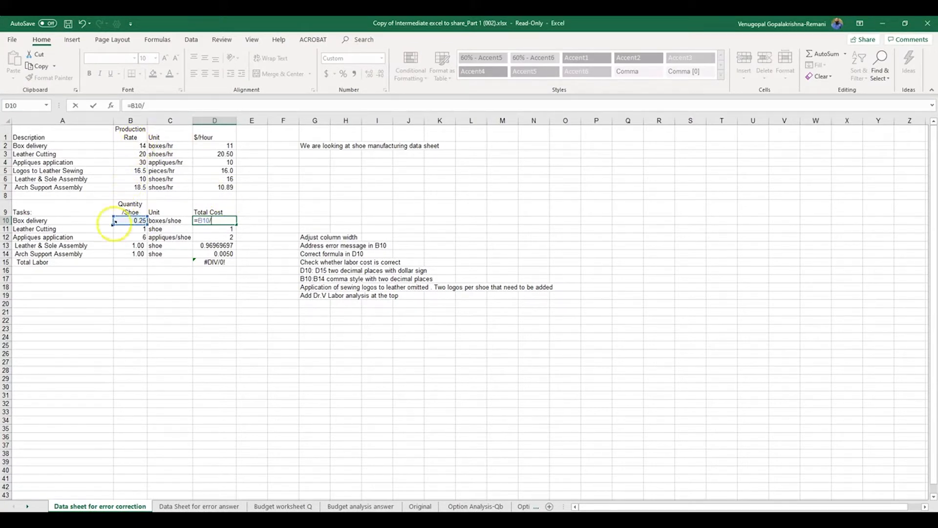
pyautogui.click(133, 144)
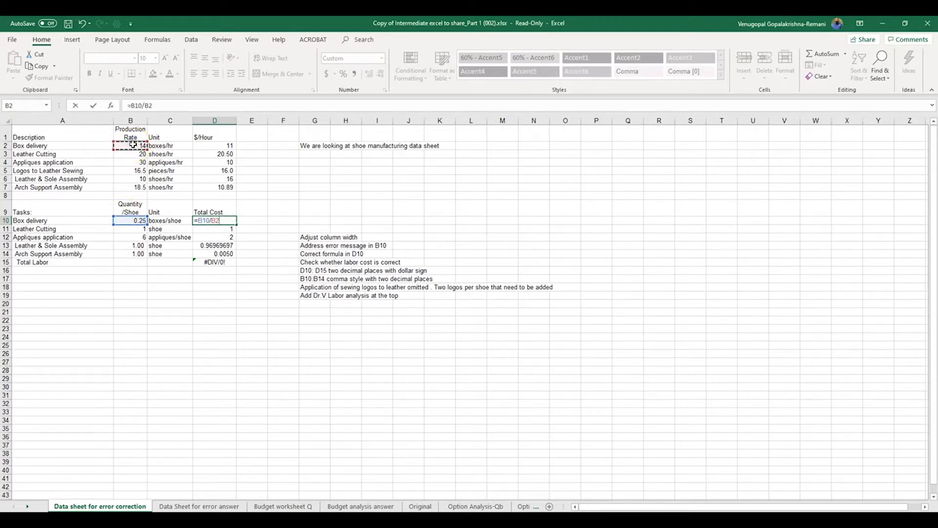
pyautogui.write('*')
pyautogui.click(221, 146)
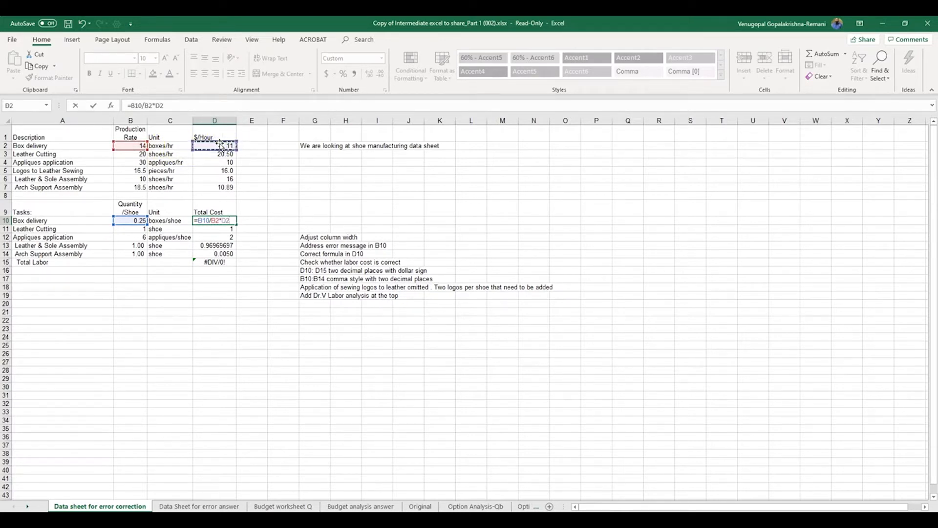
pyautogui.press('Return')
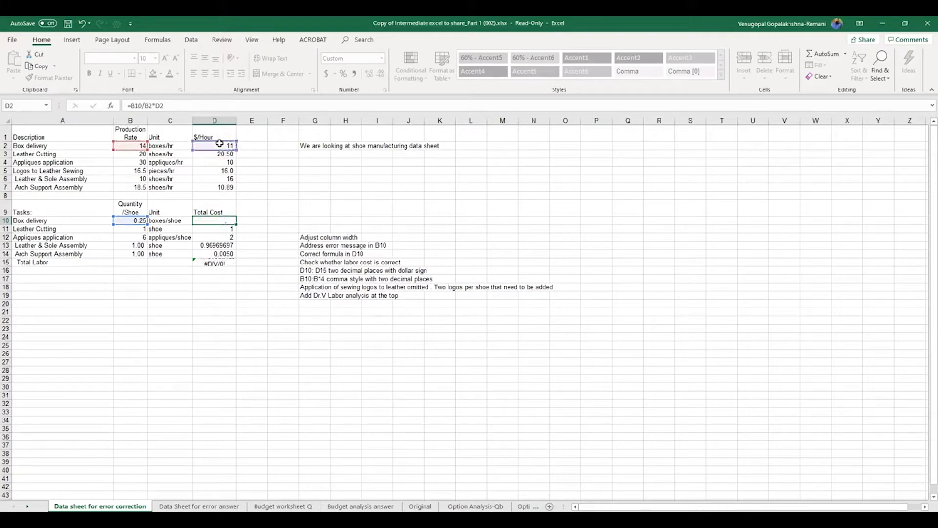
# - Show D10 with two decimal places and fill its formula down through D14
pyautogui.click(227, 220)
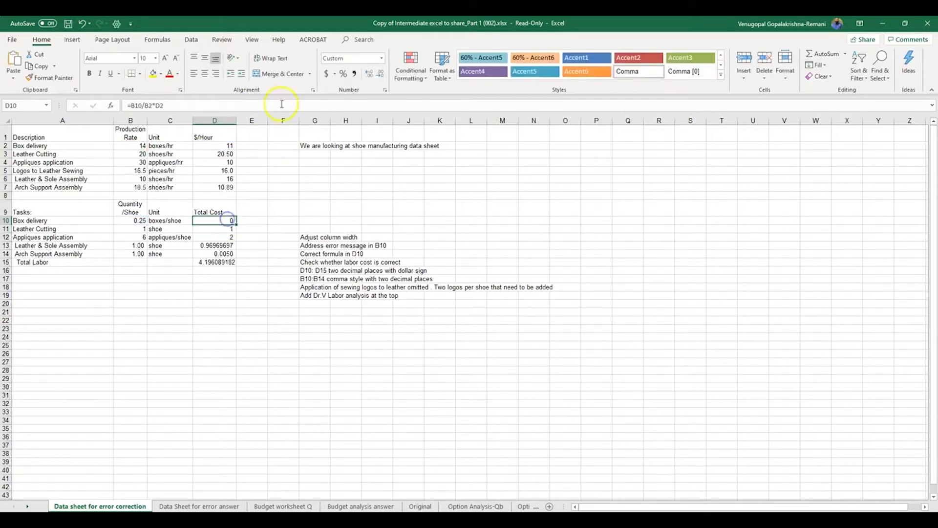
pyautogui.click(367, 76)
pyautogui.click(368, 76)
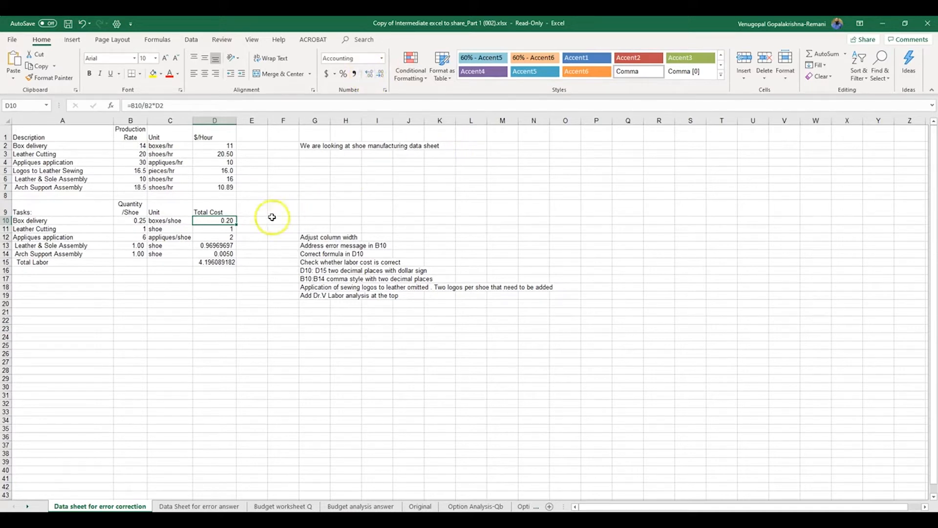
pyautogui.moveTo(236, 225); pyautogui.dragTo(231, 253)
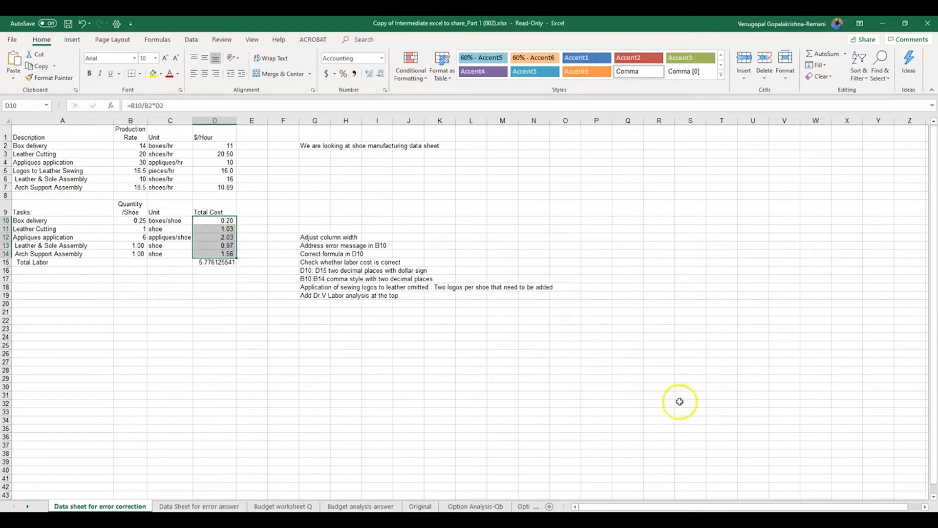
# - Apply the Accounting format with two decimal places and no symbol to the total costs in D10:D14
pyautogui.rightClick(233, 248)
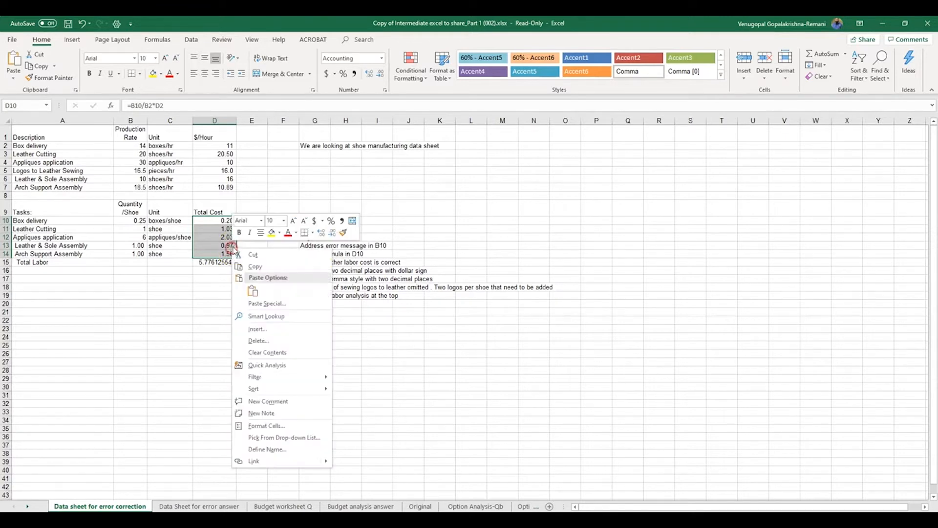
pyautogui.click(279, 425)
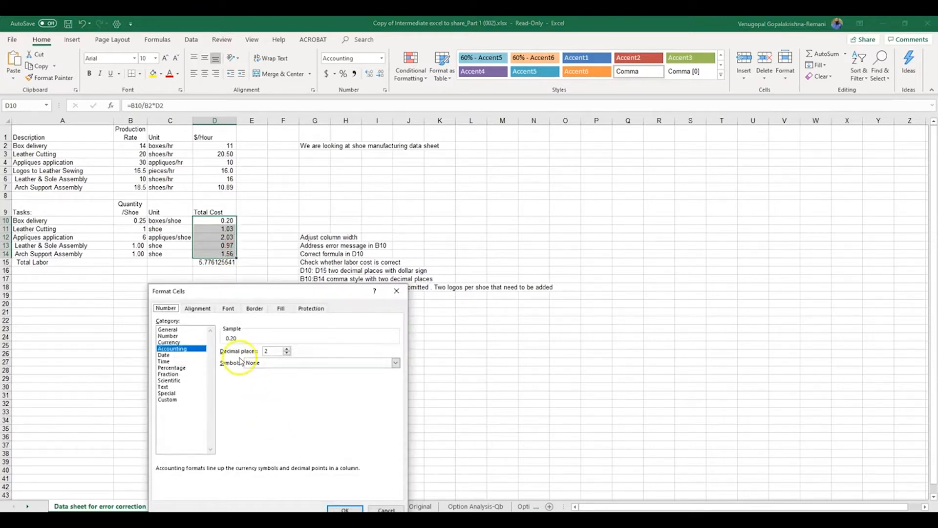
pyautogui.click(171, 343)
pyautogui.click(172, 348)
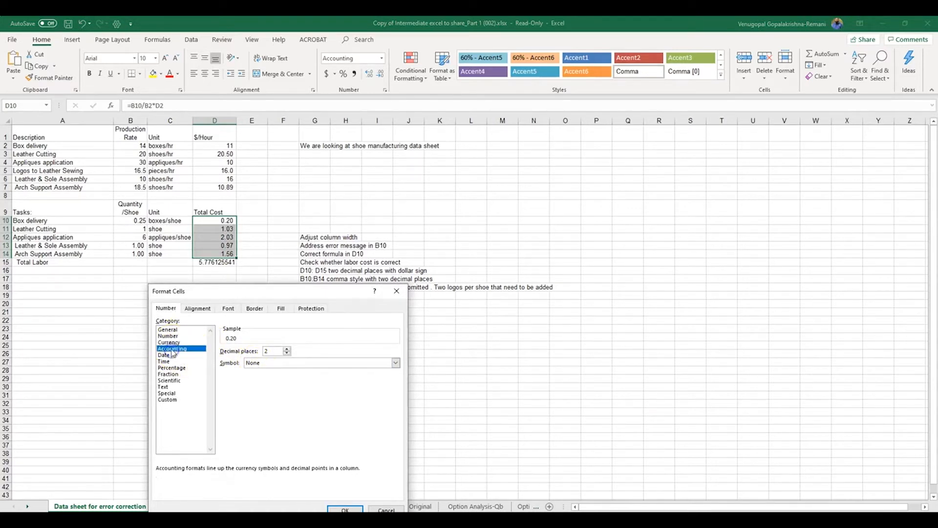
pyautogui.click(343, 508)
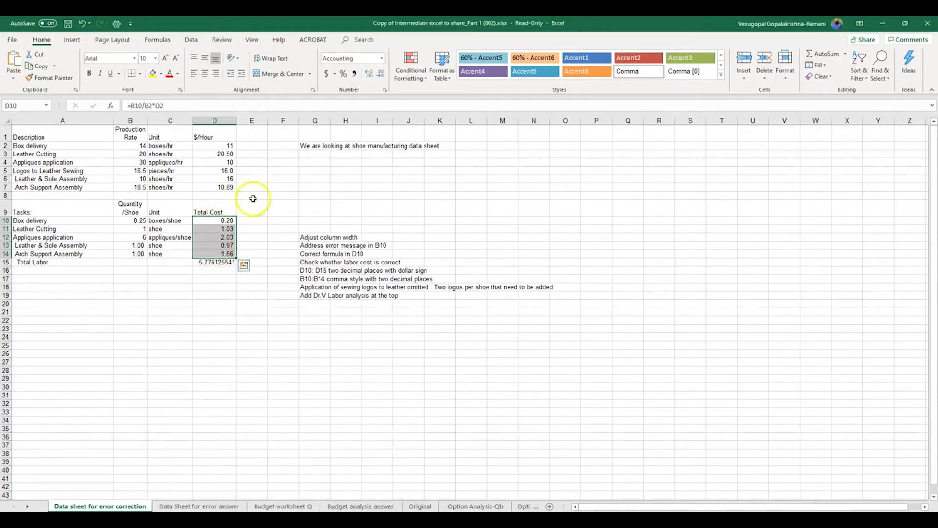
# - Apply the dollar accounting format to D10:D14 and set the symbol to None for D11:D14
pyautogui.click(326, 73)
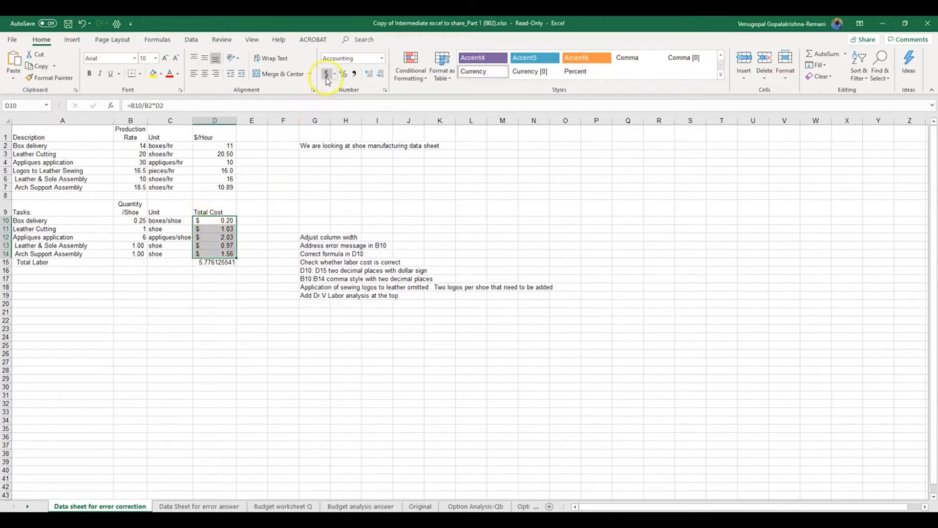
pyautogui.click(206, 231)
pyautogui.moveTo(206, 230); pyautogui.dragTo(227, 253)
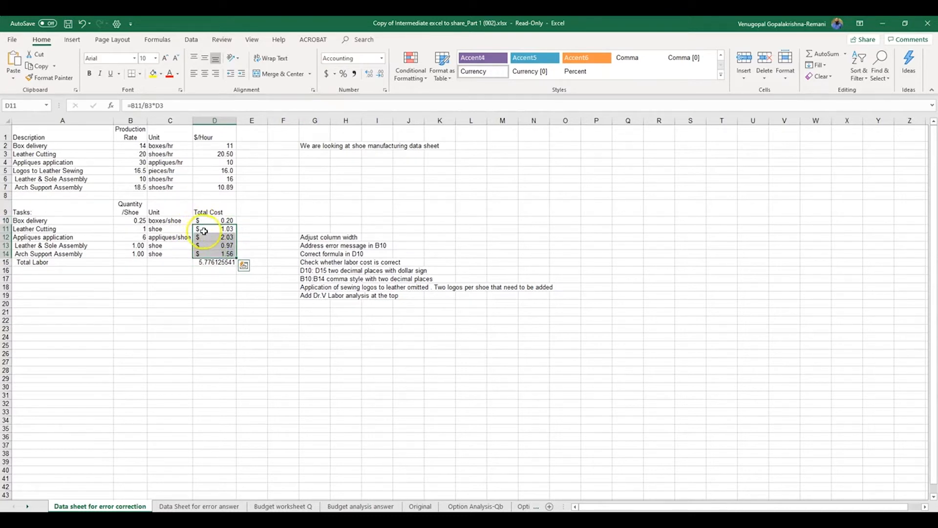
pyautogui.rightClick(204, 237)
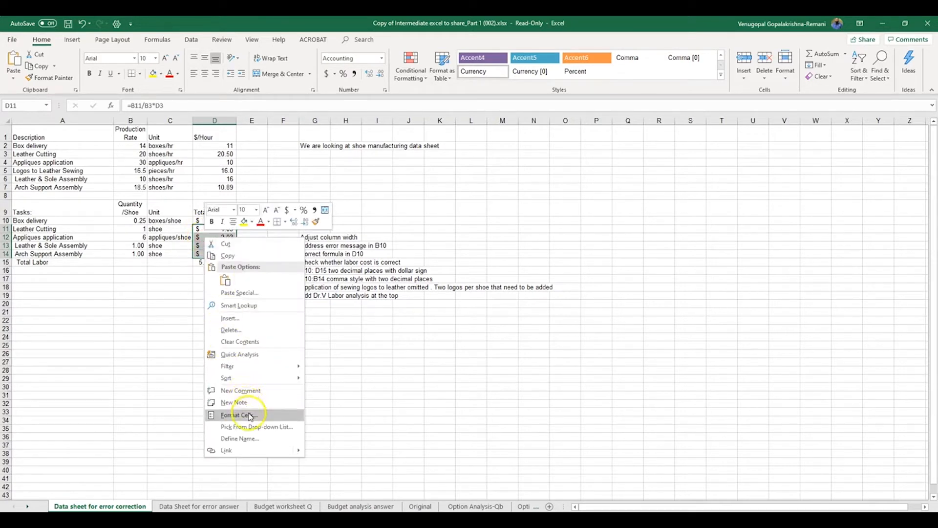
pyautogui.click(247, 414)
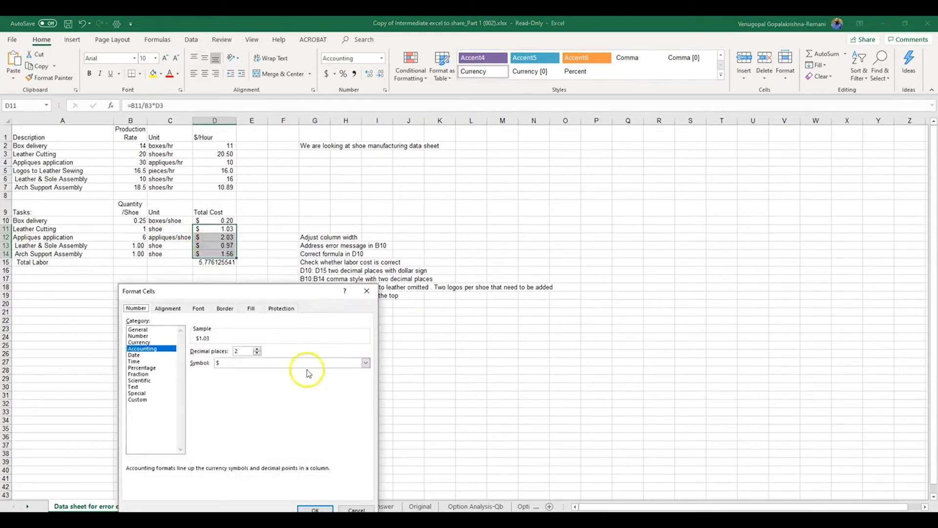
pyautogui.click(365, 362)
pyautogui.click(334, 371)
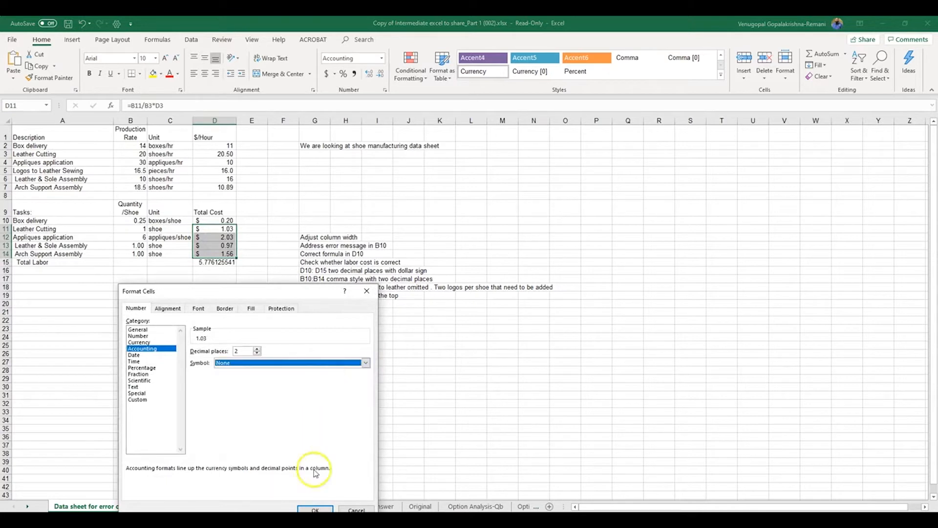
pyautogui.click(315, 508)
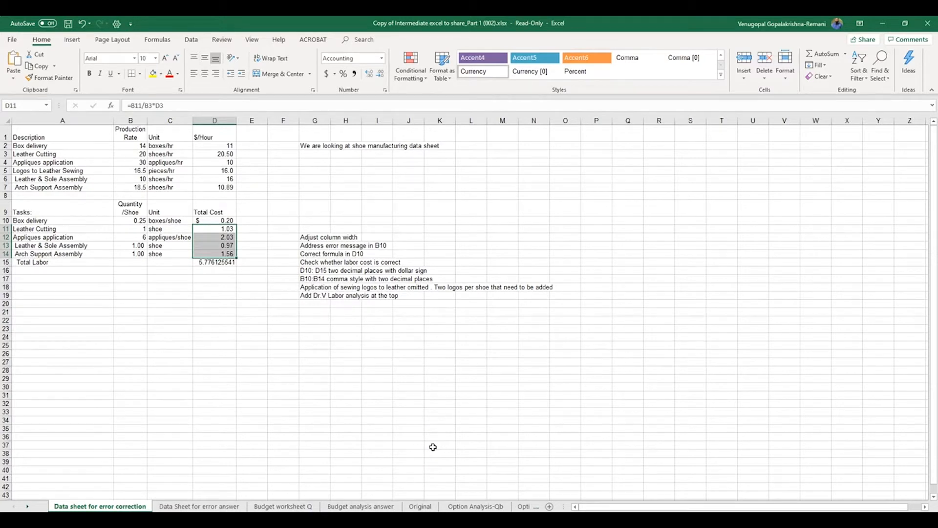
# - Format the production rates in B2:B7 as Number with two decimal places
pyautogui.click(141, 145)
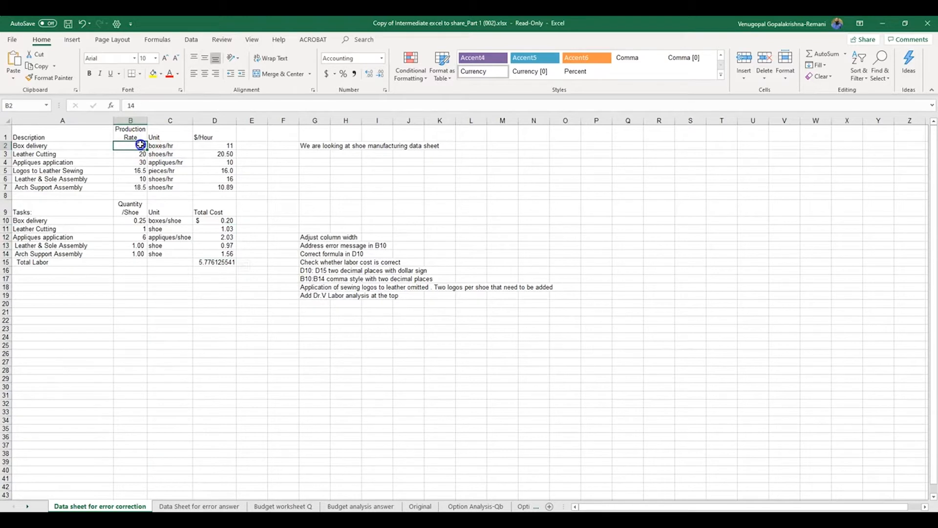
pyautogui.moveTo(140, 145); pyautogui.dragTo(141, 187)
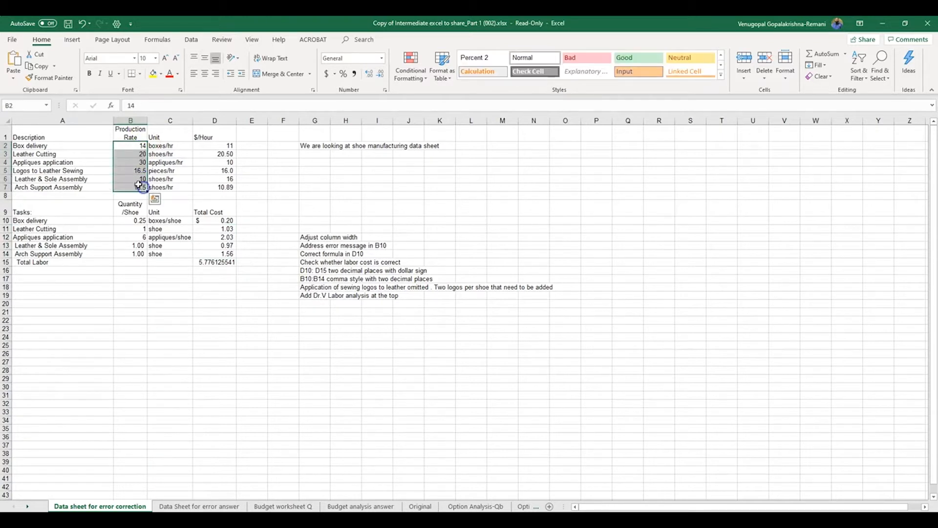
pyautogui.rightClick(134, 173)
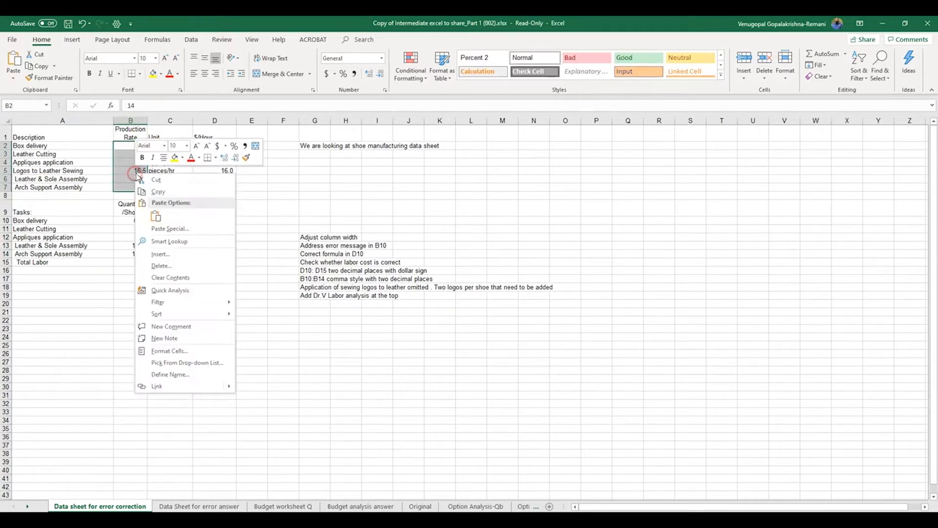
pyautogui.click(180, 351)
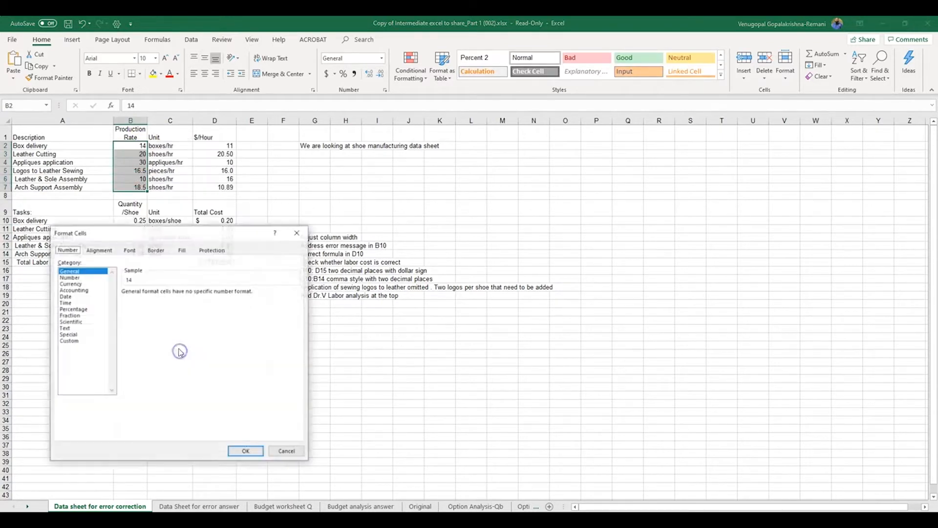
pyautogui.click(71, 277)
pyautogui.click(252, 453)
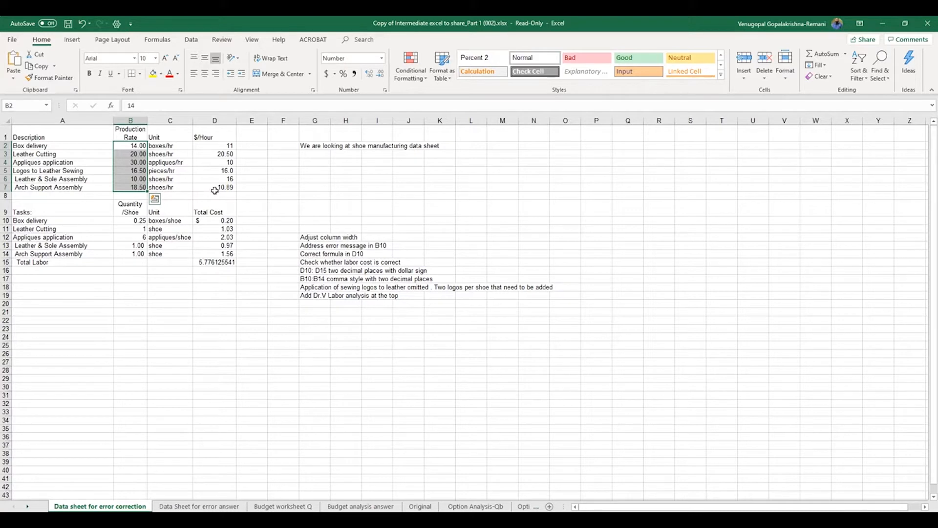
# - Format the hourly rates in D2:D7 as Currency with two decimal places and no symbol, and switch them to the dollar accounting format
pyautogui.moveTo(215, 147); pyautogui.dragTo(221, 184)
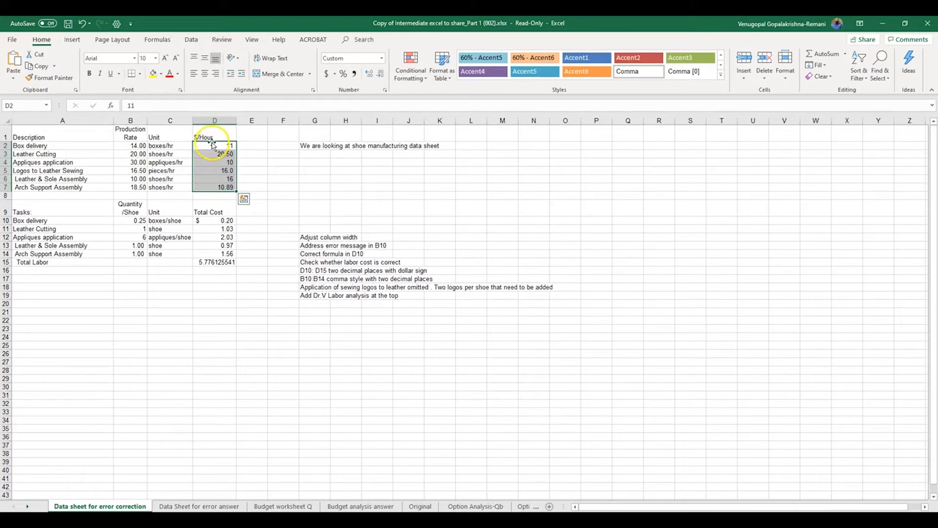
pyautogui.rightClick(226, 172)
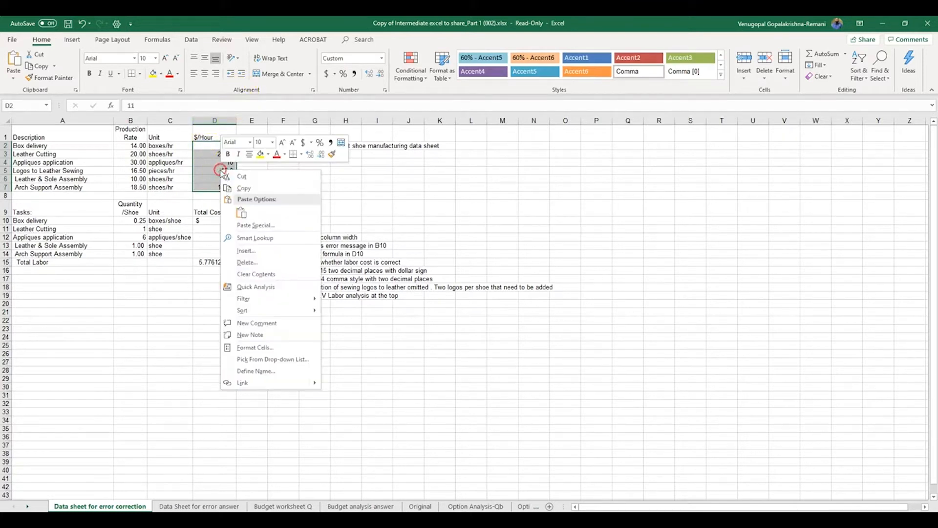
pyautogui.click(267, 346)
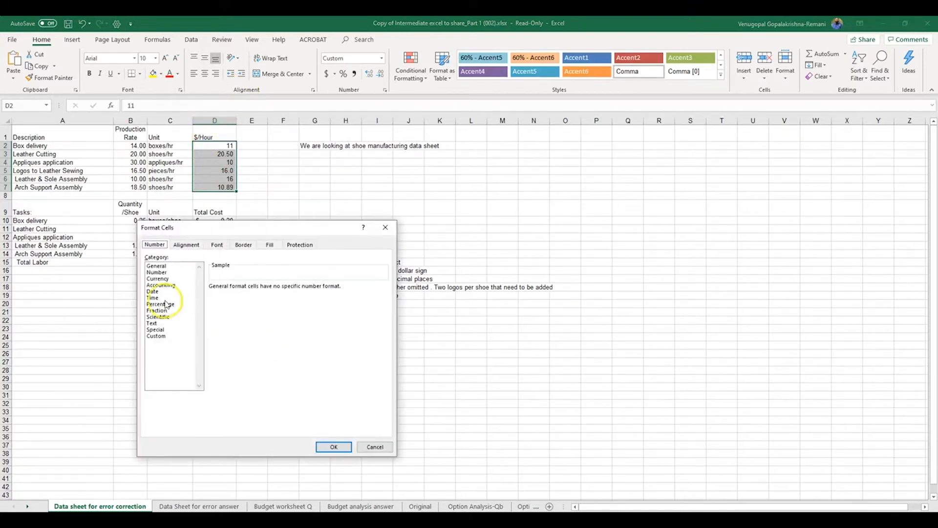
pyautogui.click(159, 279)
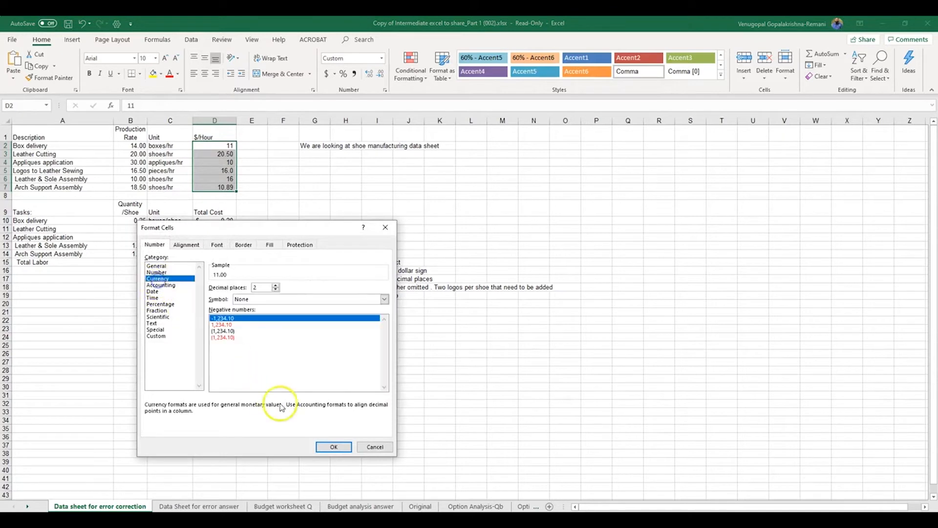
pyautogui.click(330, 447)
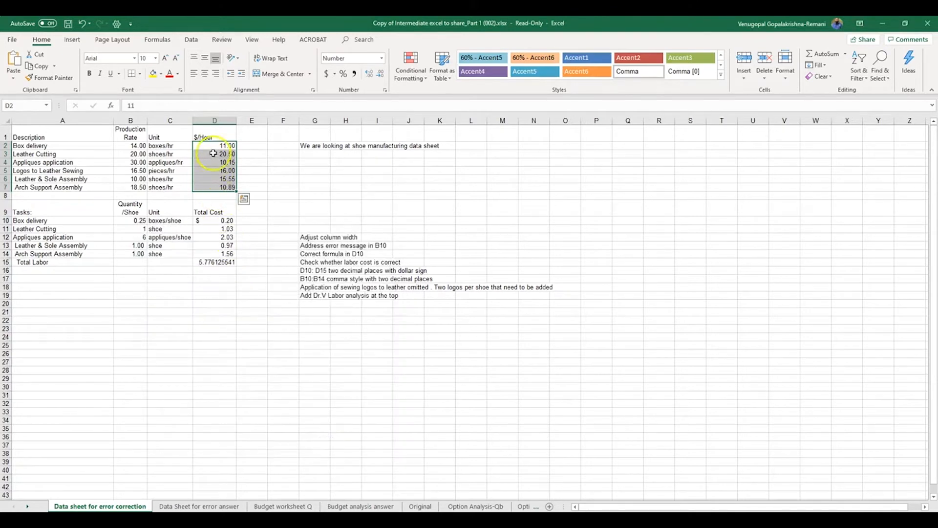
pyautogui.click(330, 73)
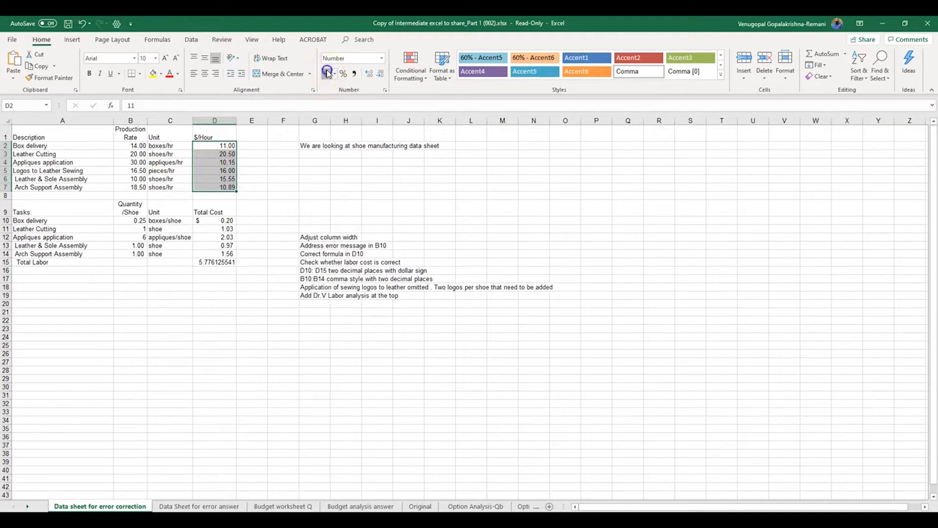
# - Set the Accounting symbol to None for the hourly rates in D3:D7
pyautogui.moveTo(210, 155); pyautogui.dragTo(211, 187)
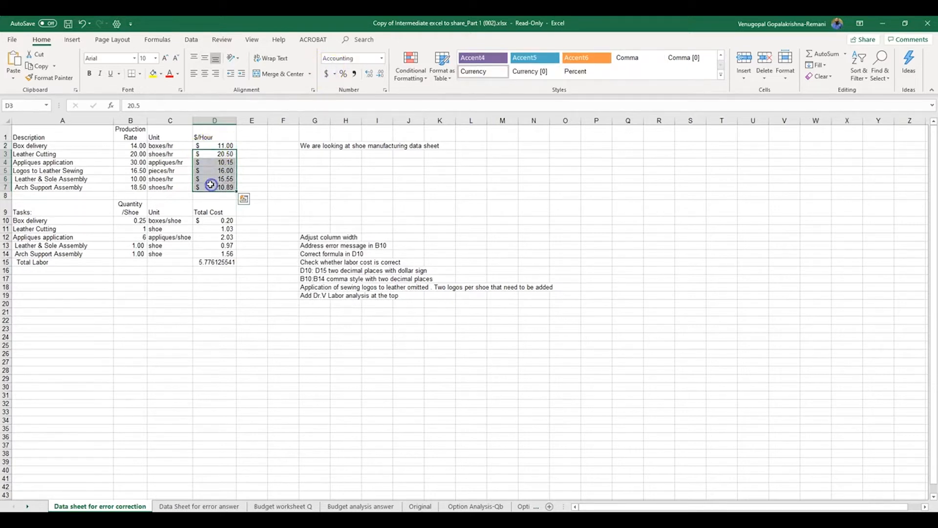
pyautogui.rightClick(211, 186)
pyautogui.click(255, 362)
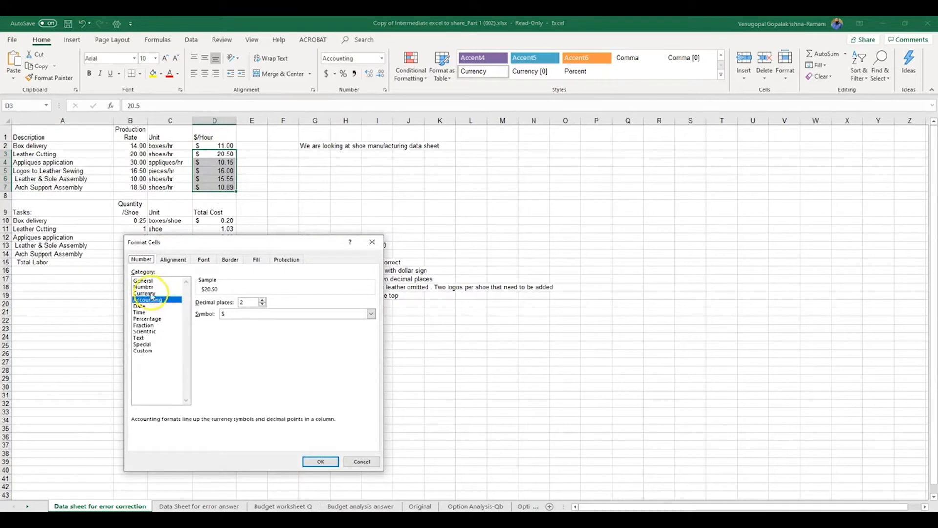
pyautogui.click(372, 313)
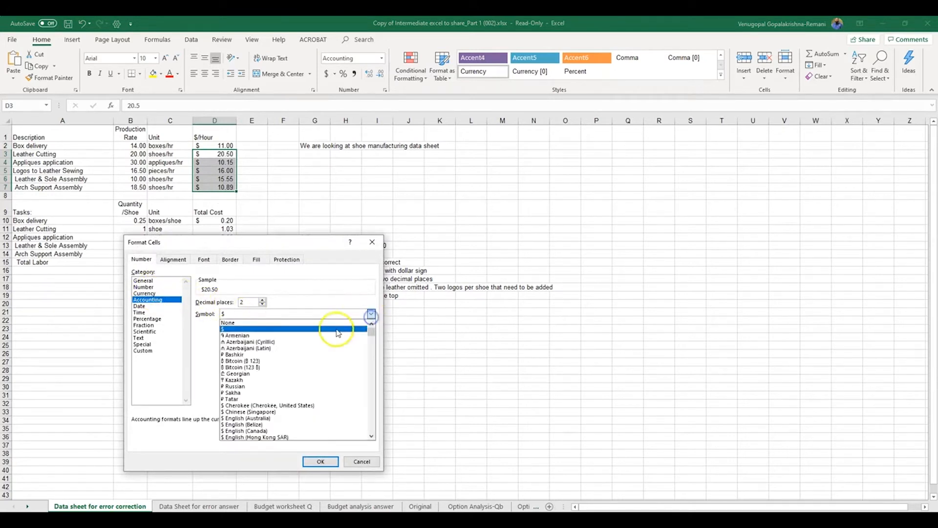
pyautogui.click(331, 324)
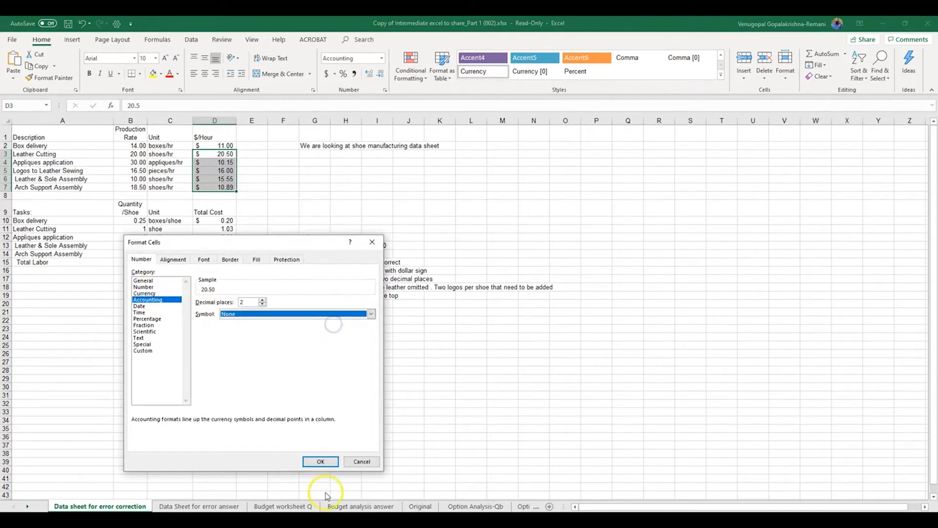
pyautogui.click(321, 462)
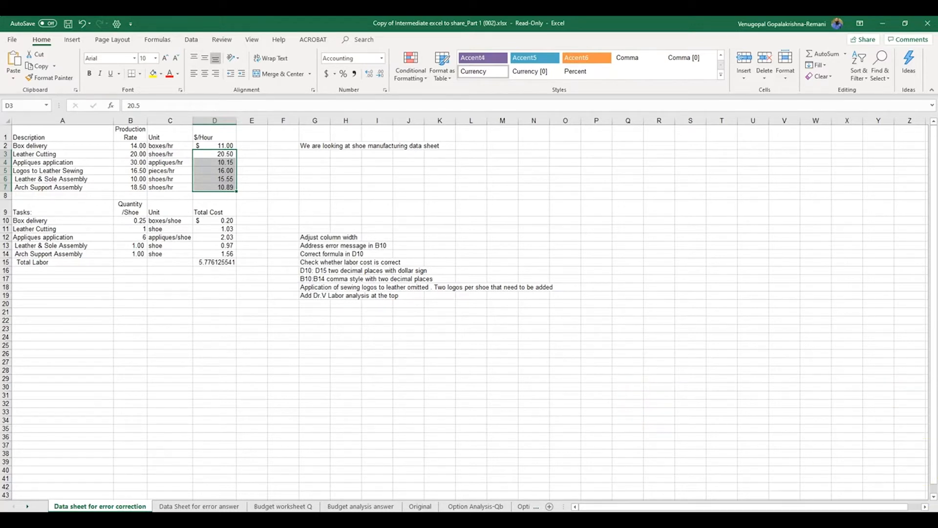
# - On the Budget worksheet Q sheet, calculate the low-priced revenue in C8 with the formula =C5*C6
pyautogui.press('super+d')
pyautogui.click(288, 507)
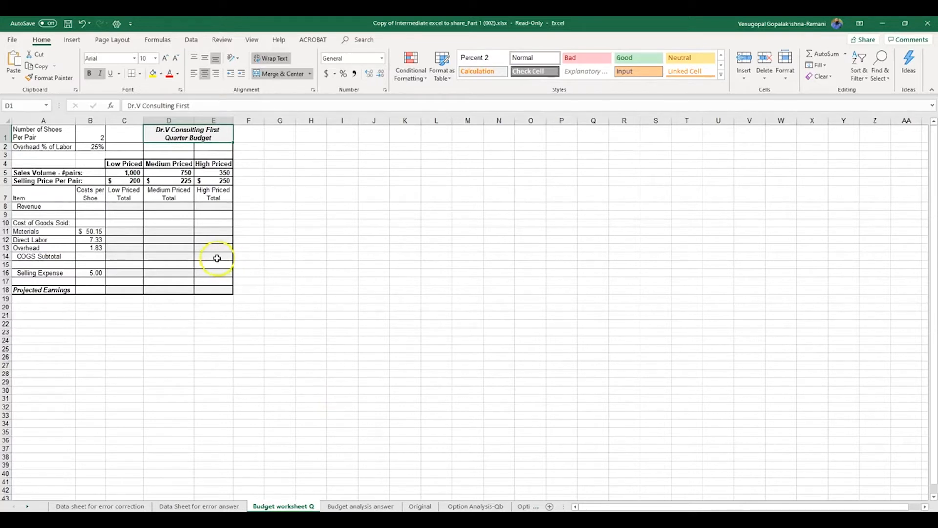
pyautogui.click(125, 208)
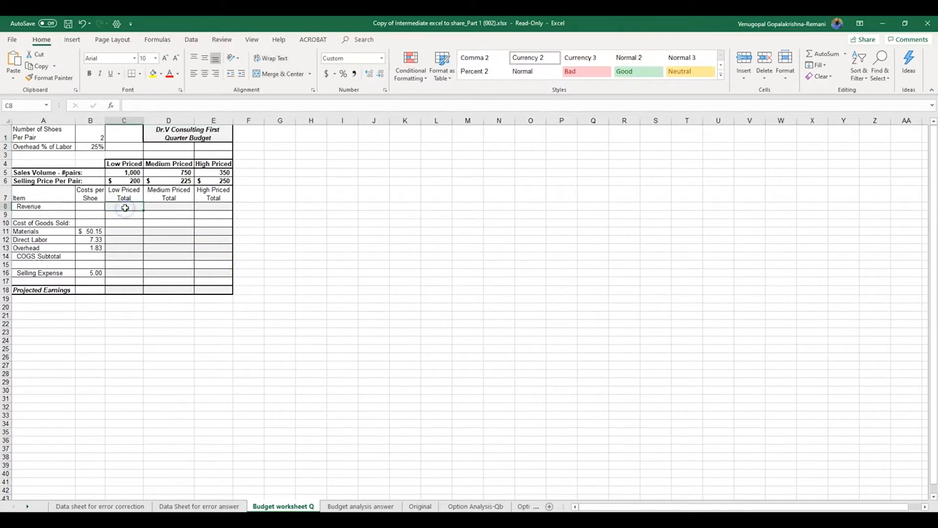
pyautogui.write('=')
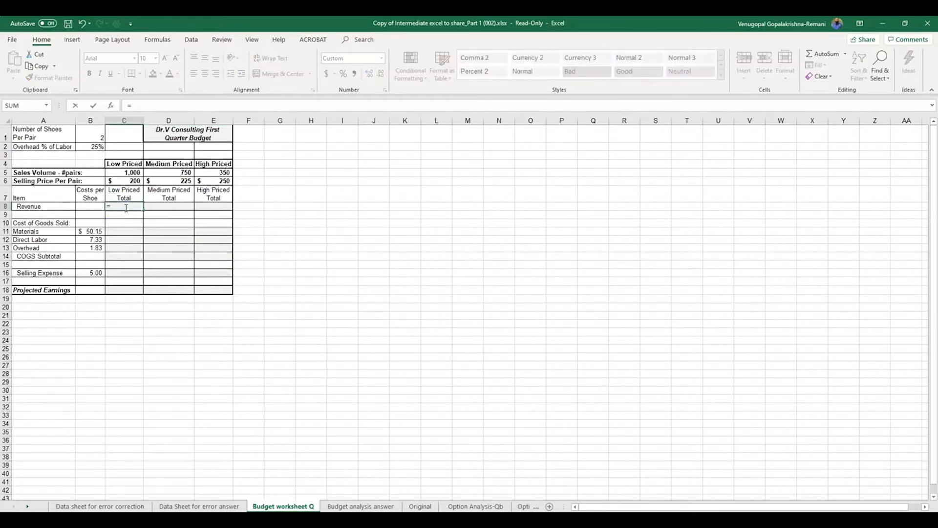
pyautogui.click(128, 172)
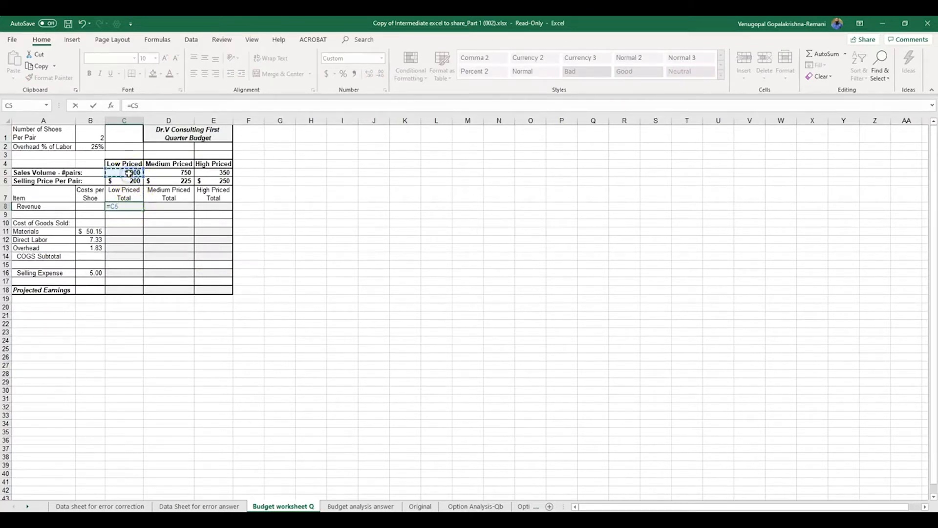
pyautogui.click(143, 106)
pyautogui.write('*')
pyautogui.click(132, 181)
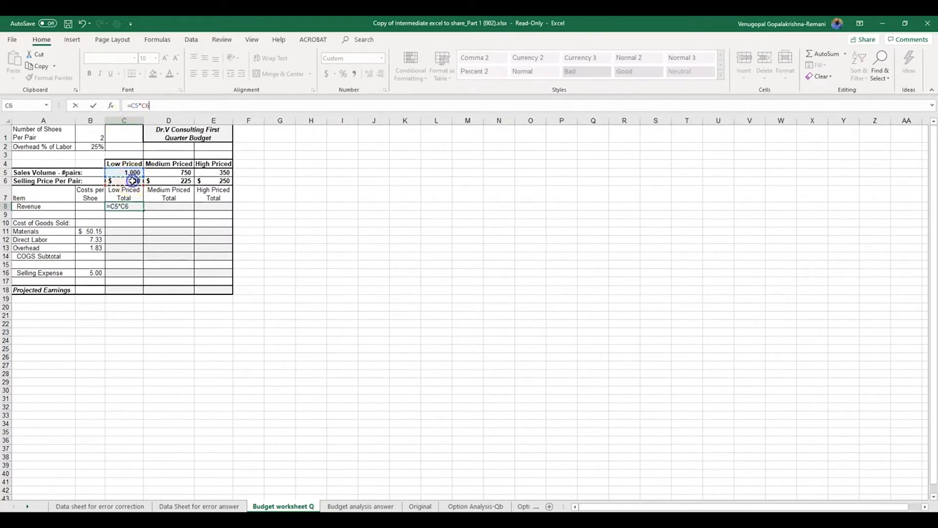
pyautogui.write('+')
pyautogui.press('Return')
# - Fill the revenue formula from C8 across to E8 and check the formulas in the filled cells
pyautogui.click(124, 205)
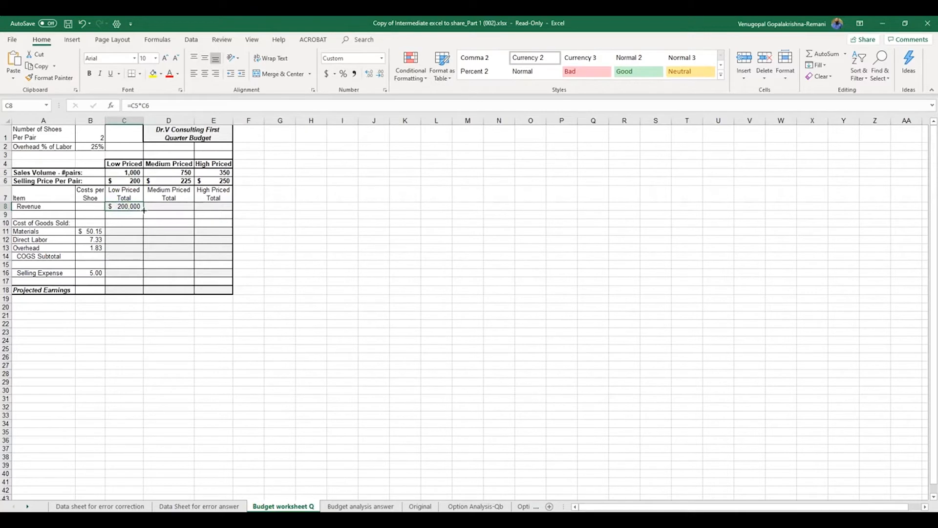
pyautogui.moveTo(143, 210); pyautogui.dragTo(215, 210)
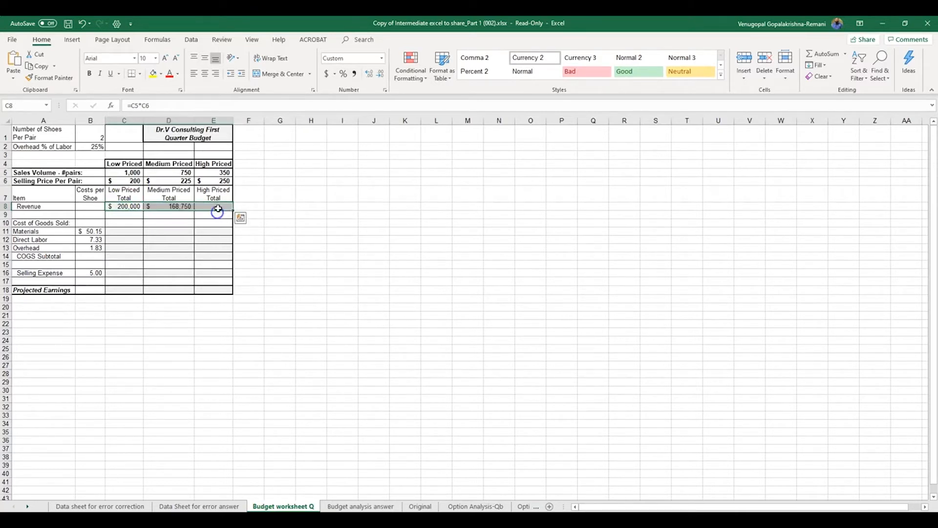
pyautogui.click(133, 207)
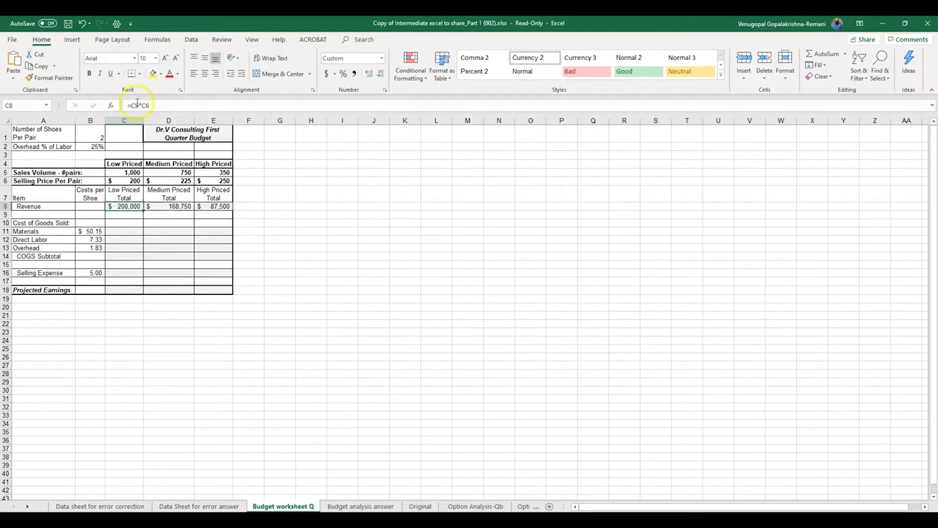
pyautogui.click(166, 207)
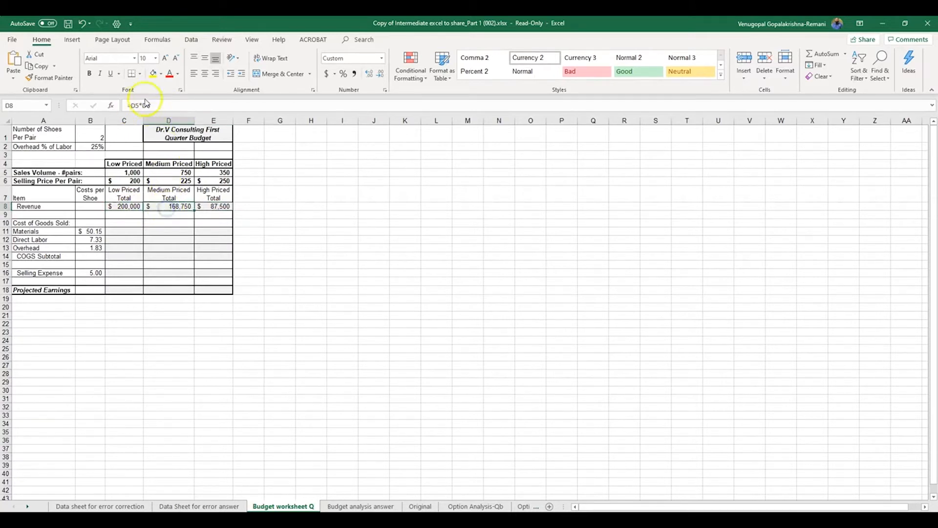
pyautogui.click(213, 206)
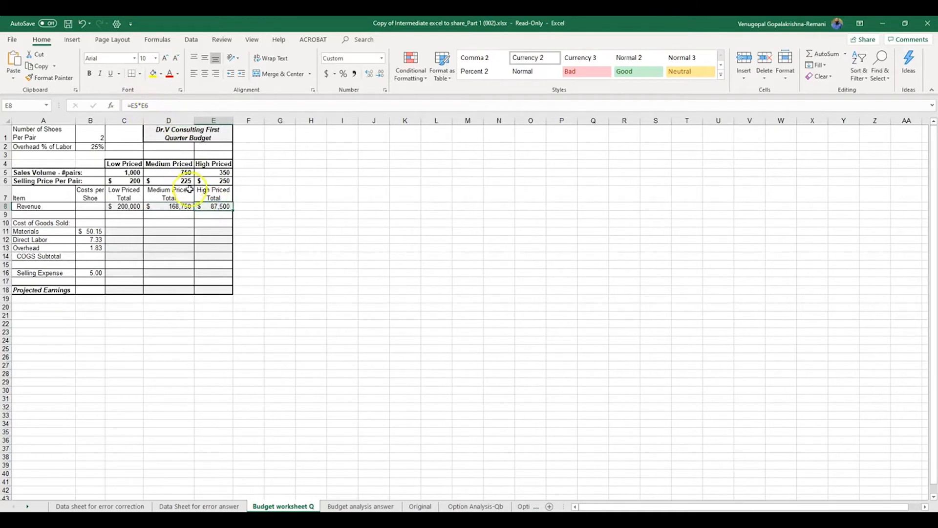
pyautogui.click(125, 208)
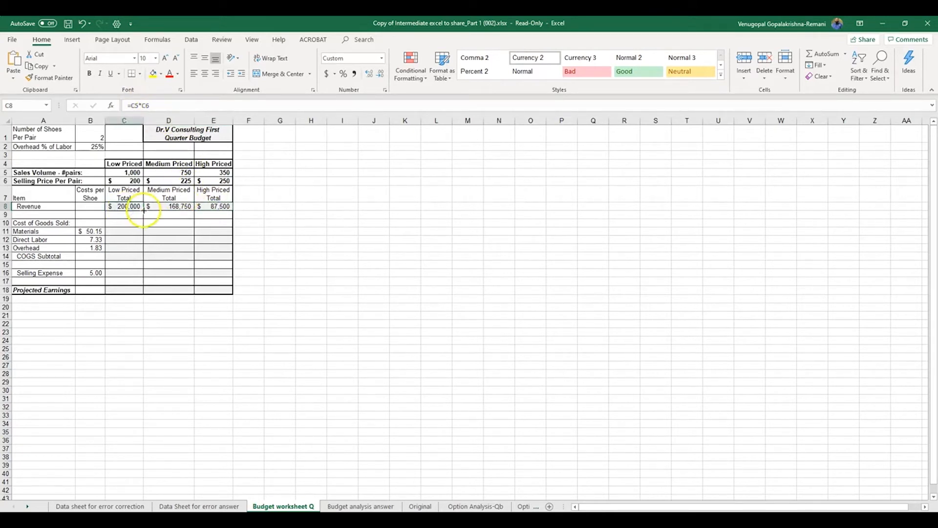
pyautogui.moveTo(143, 210); pyautogui.dragTo(224, 209)
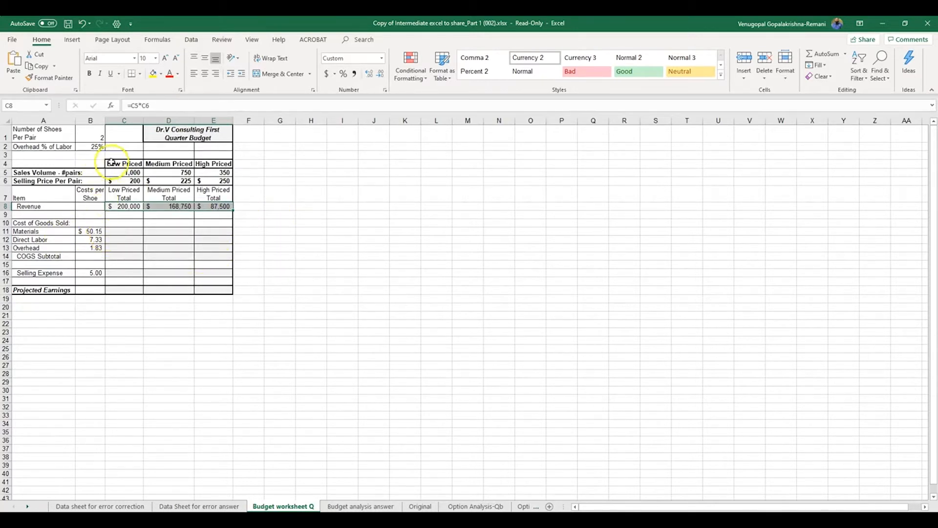
# - Calculate the low-priced materials total in C11 with the formula =B1*B11*C5
pyautogui.click(122, 231)
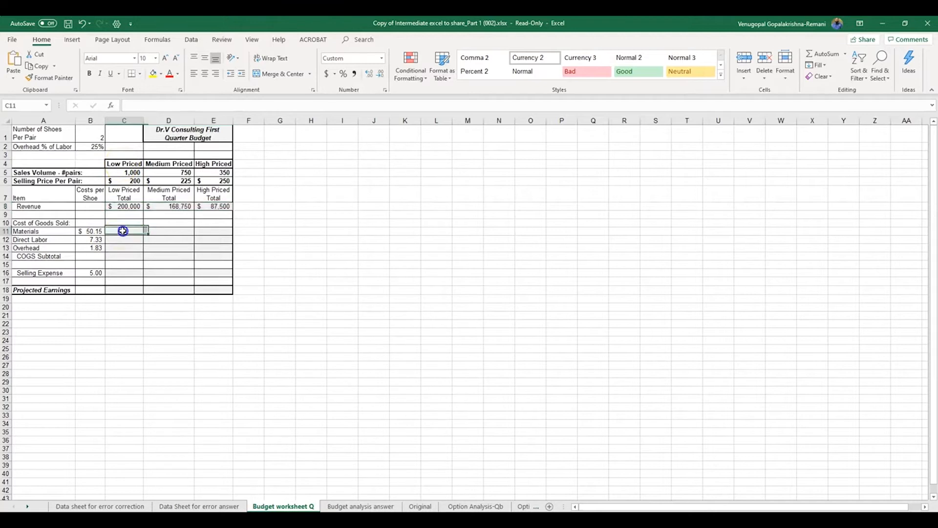
pyautogui.write('=')
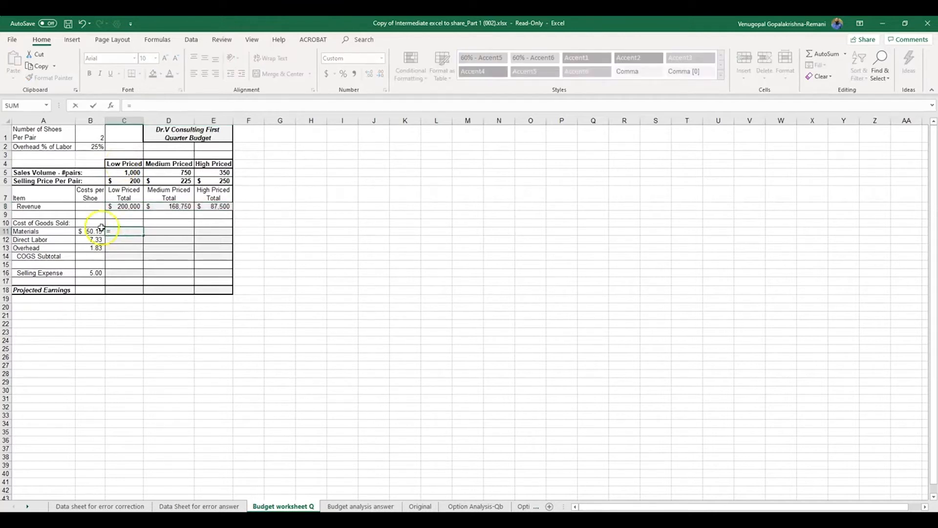
pyautogui.click(98, 135)
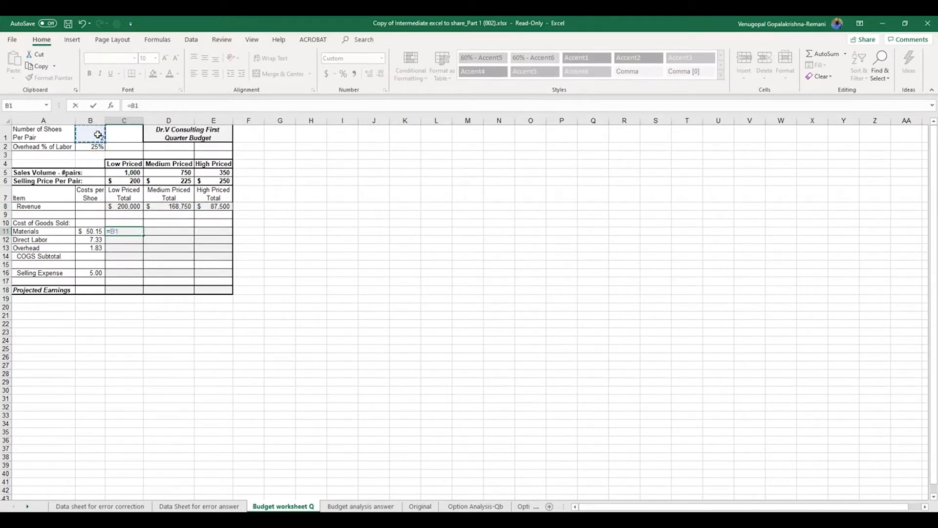
pyautogui.write('*')
pyautogui.click(91, 233)
pyautogui.click(161, 106)
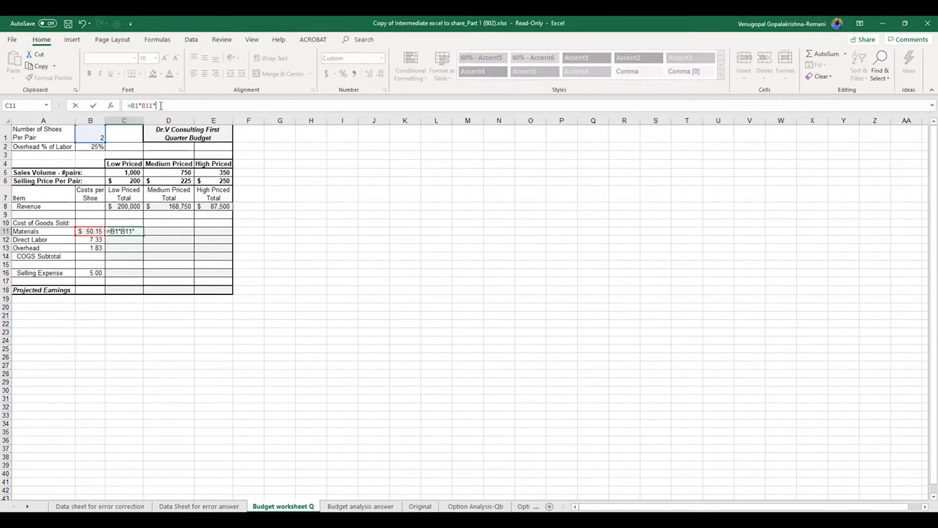
pyautogui.click(131, 172)
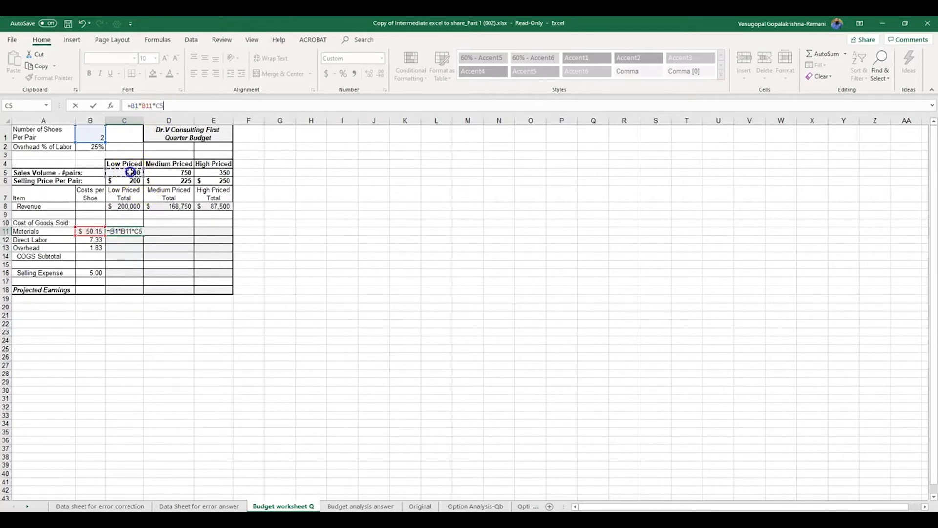
pyautogui.press('Return')
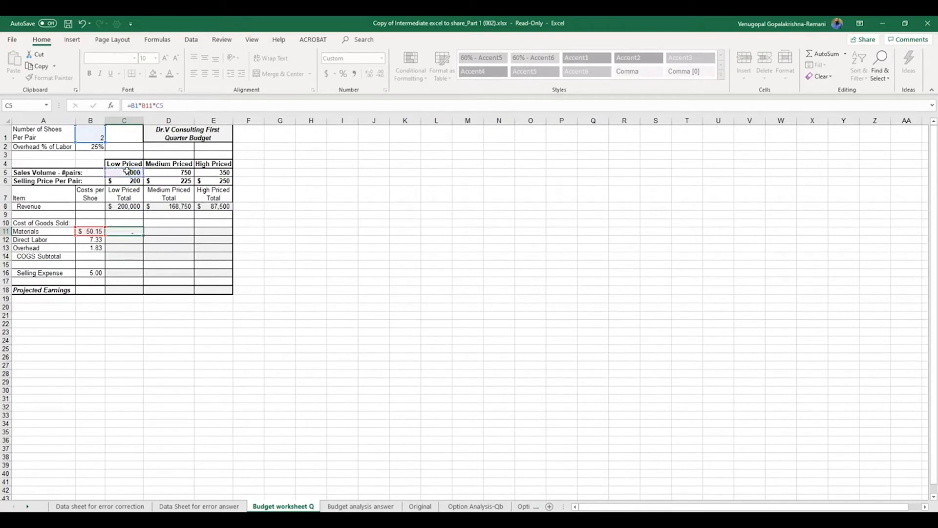
# - Add absolute and mixed references to the materials formula in C11 so it reads =$B$1*$B11*C$5
pyautogui.click(132, 231)
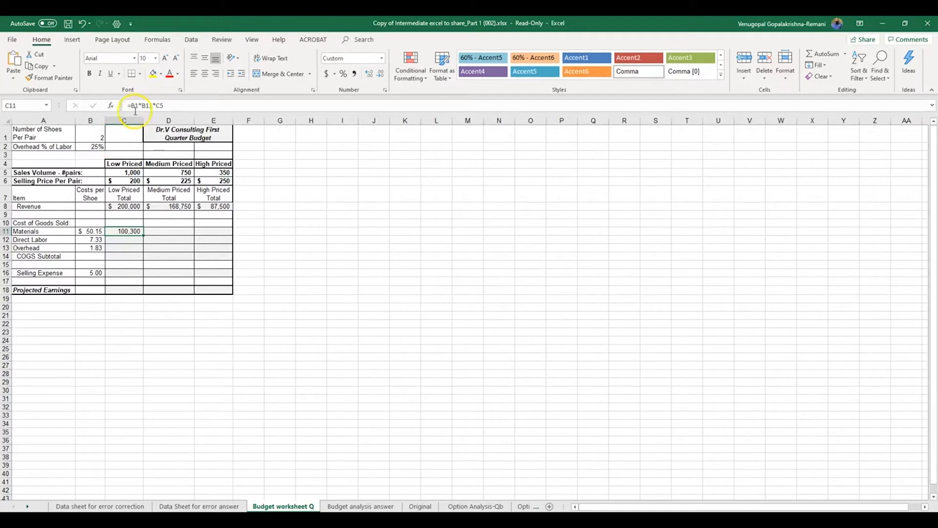
pyautogui.click(133, 108)
pyautogui.write('$')
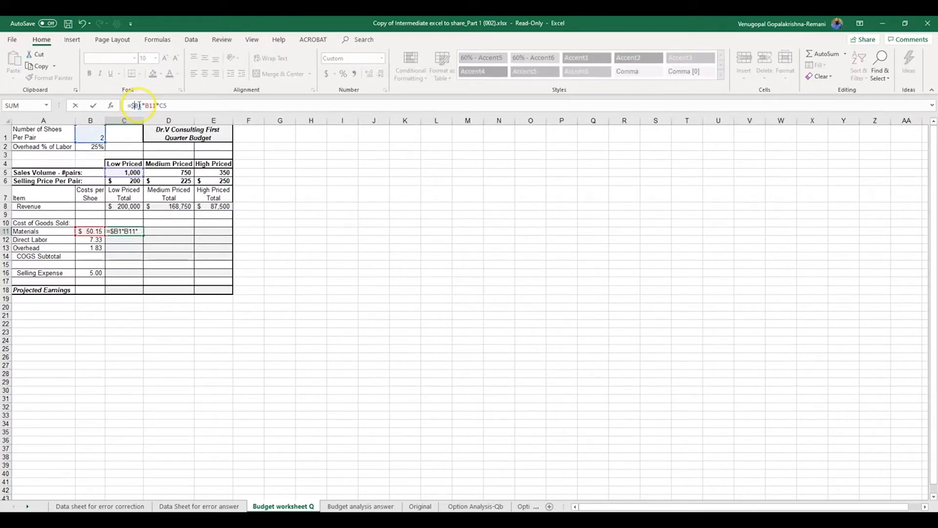
pyautogui.click(139, 105)
pyautogui.write('$')
pyautogui.press('Return')
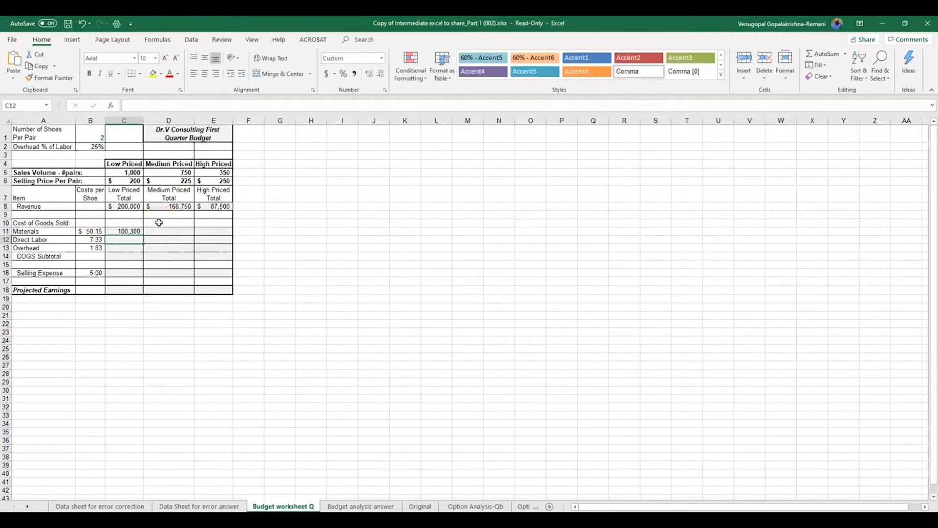
# - Fill the materials formula from C11 across and down through E13 for materials, direct labor and overhead
pyautogui.click(134, 232)
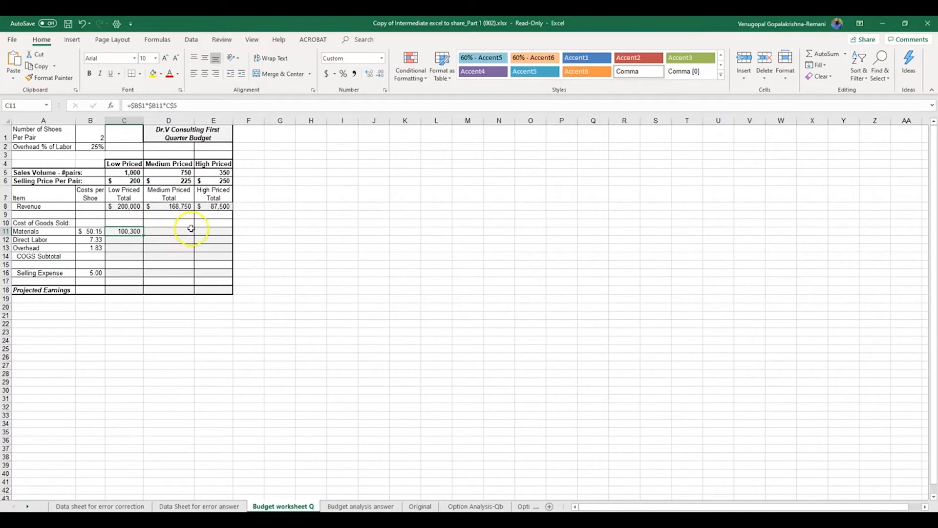
pyautogui.moveTo(143, 236); pyautogui.dragTo(232, 250)
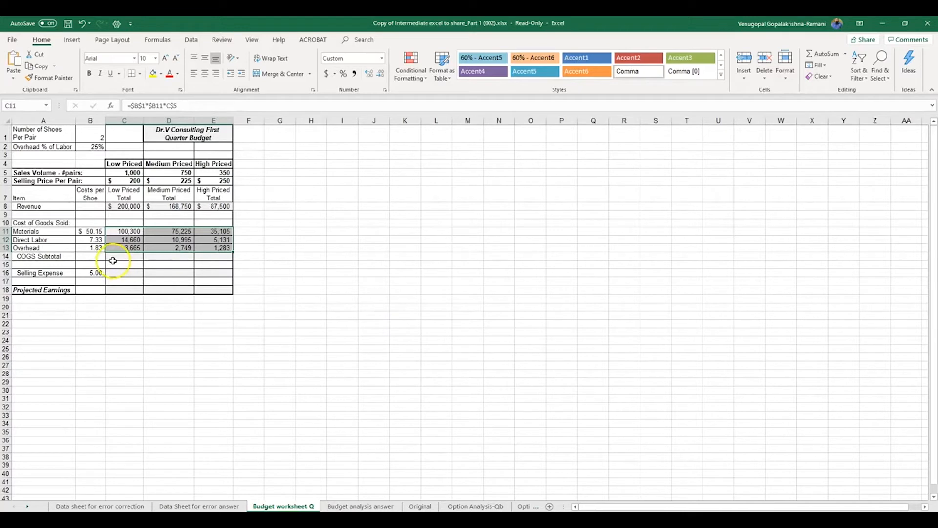
pyautogui.click(125, 230)
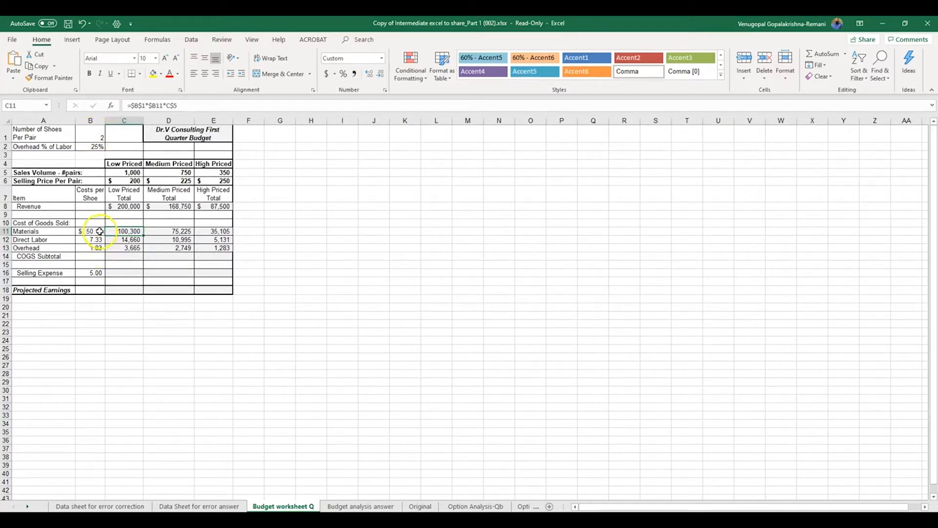
# - Calculate the low-priced COGS subtotal in C14 with the formula =SUM(C11:C13)
pyautogui.press('Down')
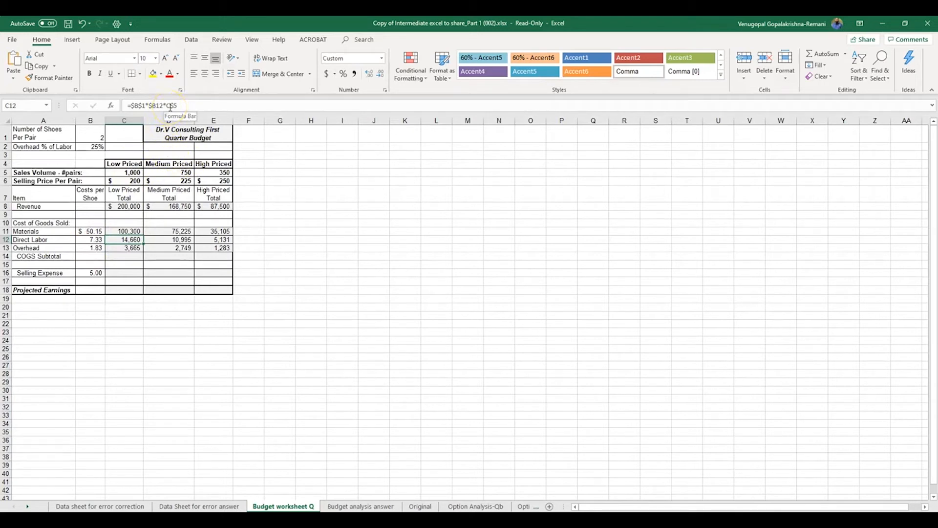
pyautogui.click(129, 258)
pyautogui.write('=Sum')
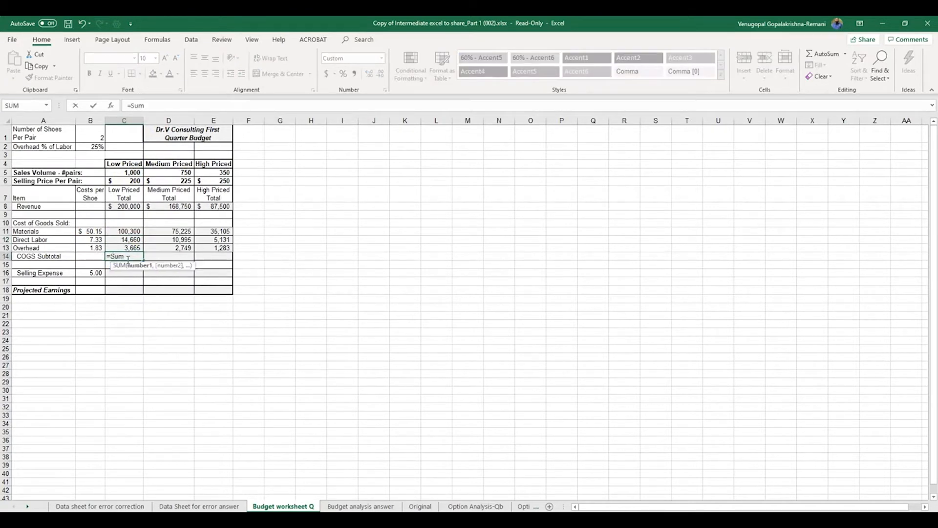
pyautogui.moveTo(128, 232); pyautogui.dragTo(136, 249)
pyautogui.press('Return')
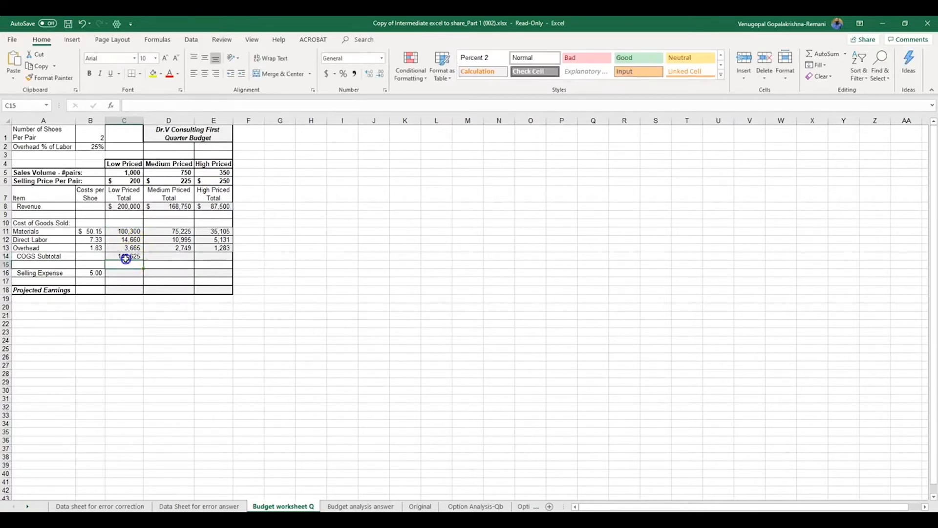
# - Fill the COGS subtotal formula from C14 across to E14 and check the low-priced cost formulas in column C
pyautogui.click(125, 257)
pyautogui.moveTo(142, 260); pyautogui.dragTo(232, 259)
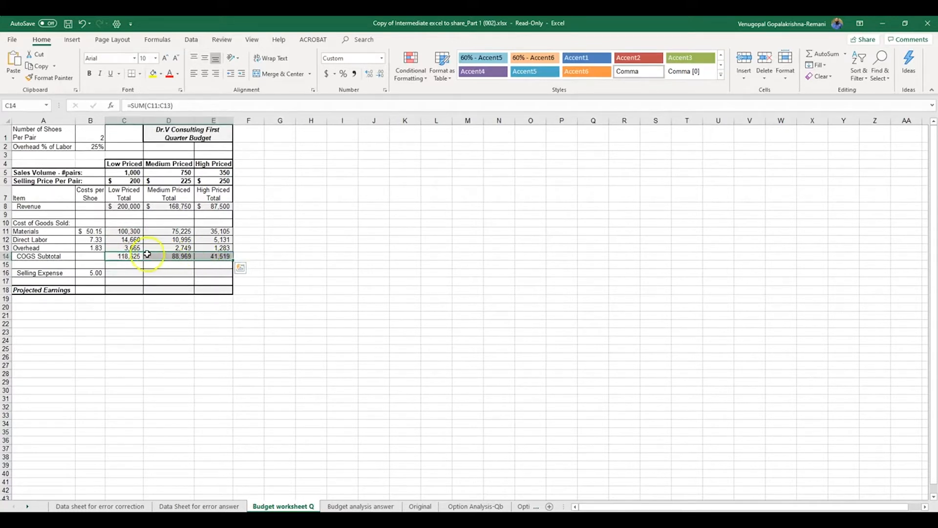
pyautogui.click(127, 256)
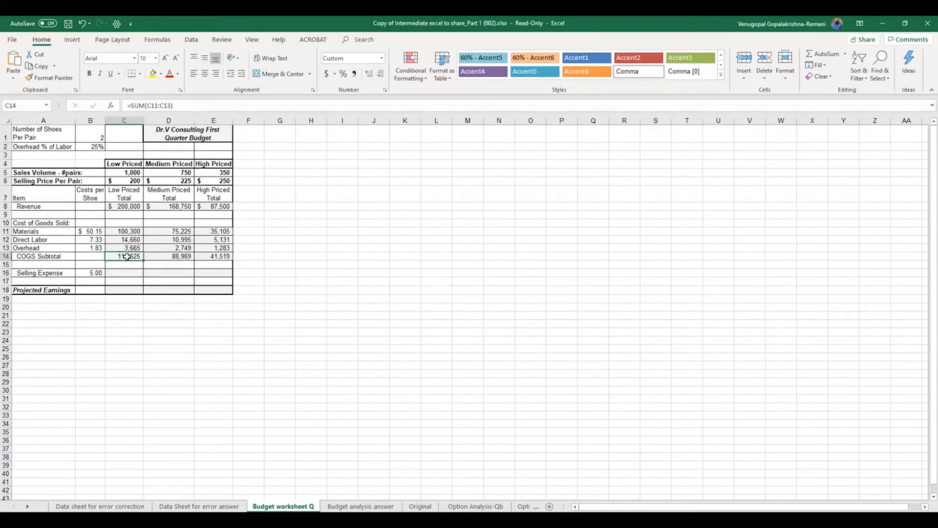
pyautogui.click(119, 231)
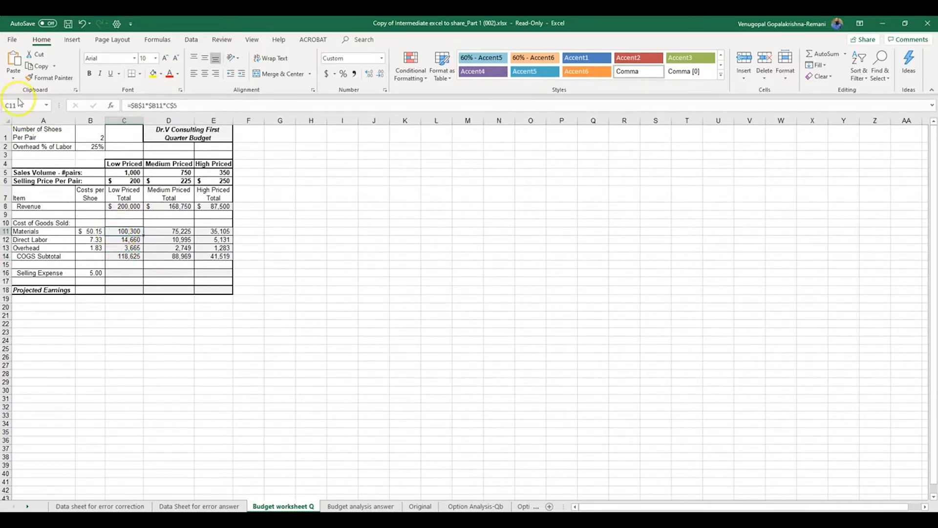
pyautogui.click(120, 238)
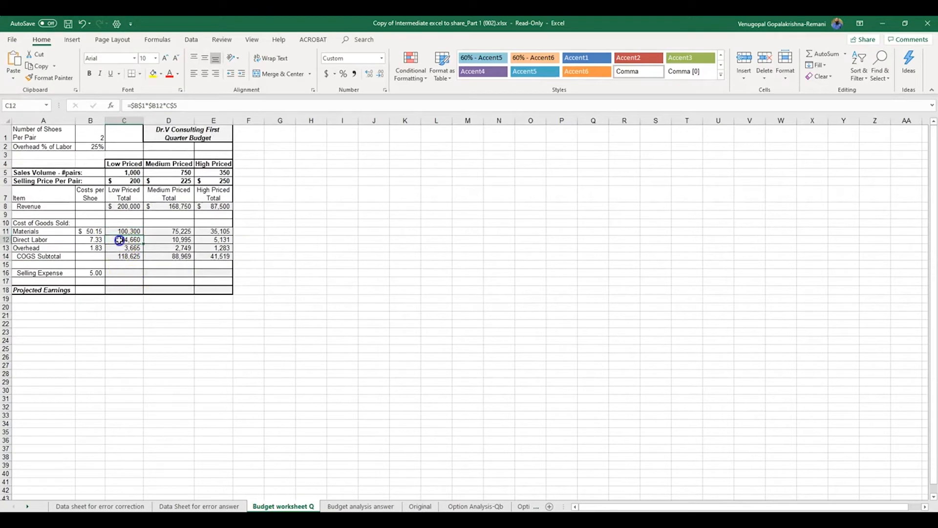
pyautogui.click(121, 248)
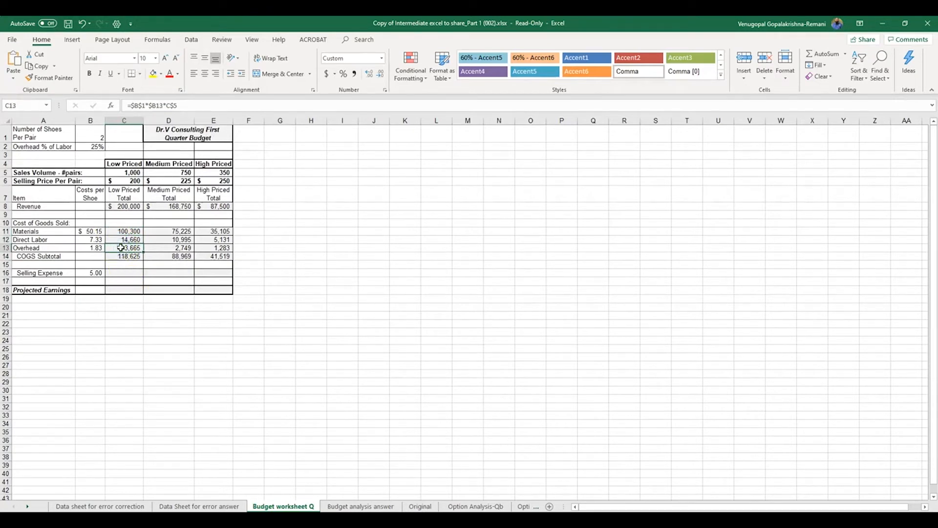
# - Enter the low-priced selling expense formula =B1*B16*C5 in C16
pyautogui.click(122, 273)
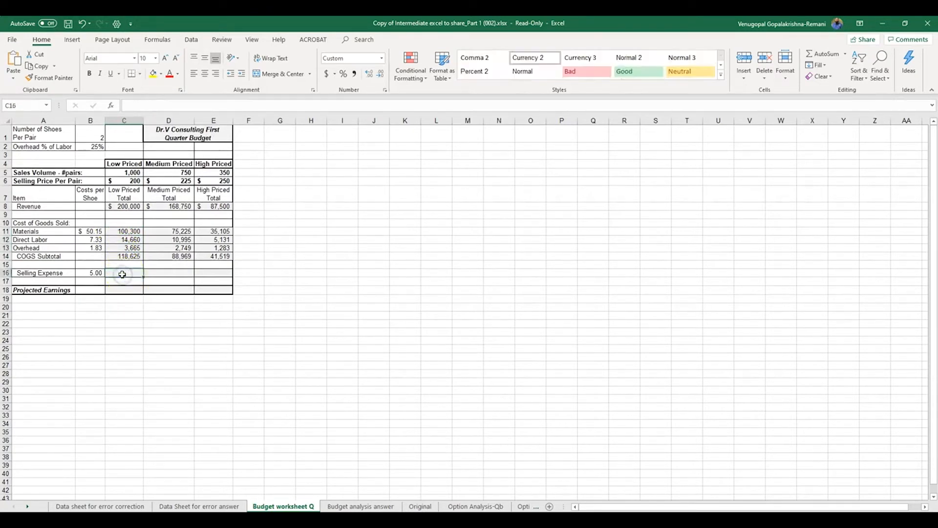
pyautogui.write('=')
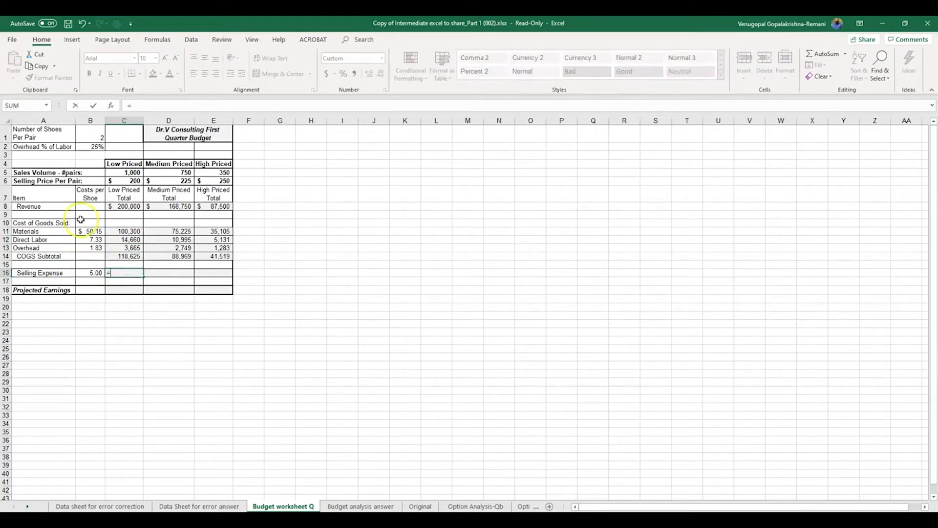
pyautogui.click(88, 138)
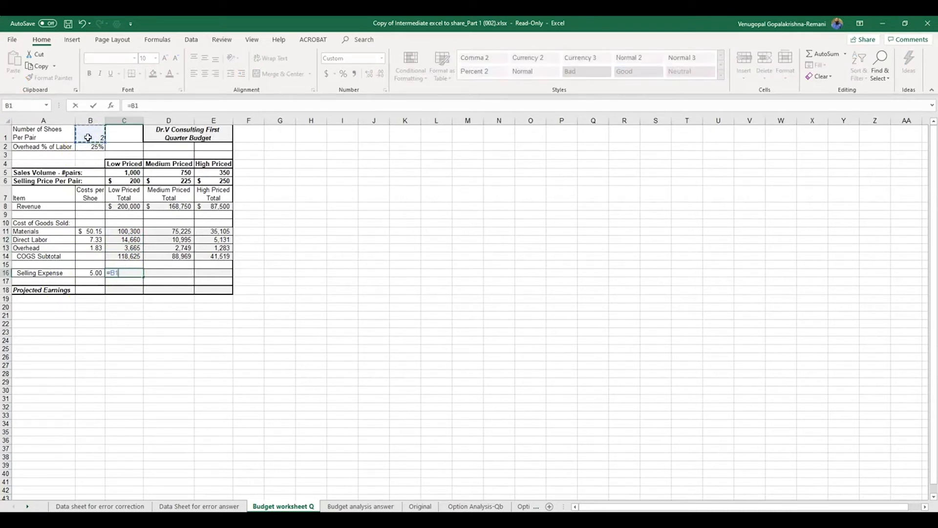
pyautogui.click(143, 105)
pyautogui.click(90, 273)
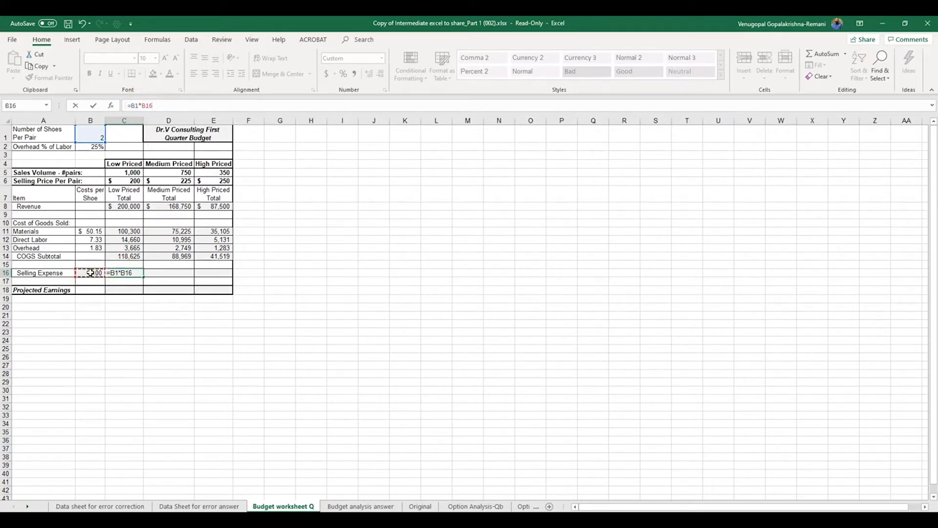
pyautogui.click(133, 172)
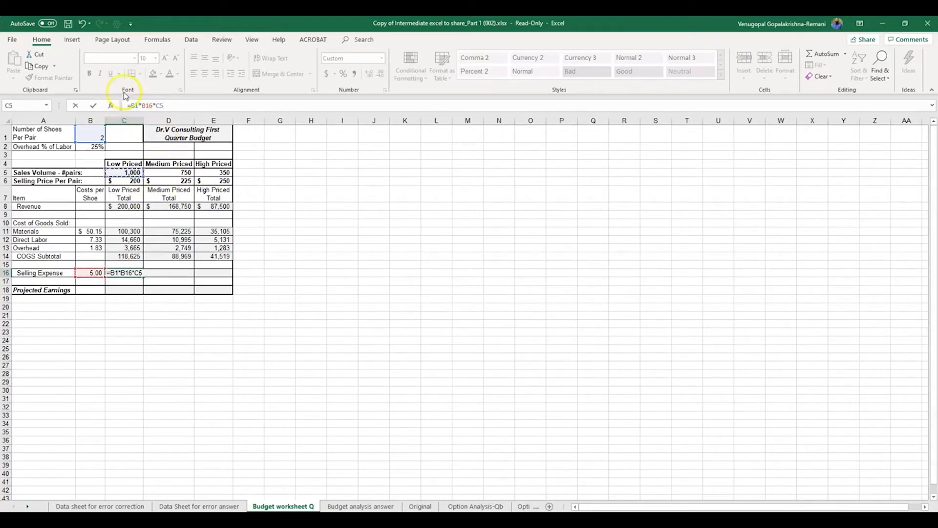
# - Add absolute and mixed references to the selling expense formula in C16 so it reads =$B$1*$B16*C$5
pyautogui.click(131, 104)
pyautogui.write('$B')
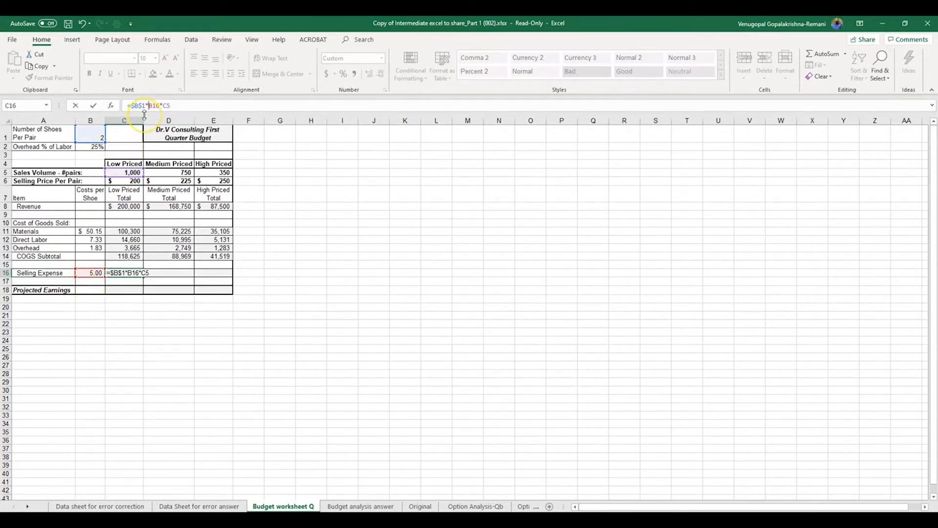
pyautogui.write('$')
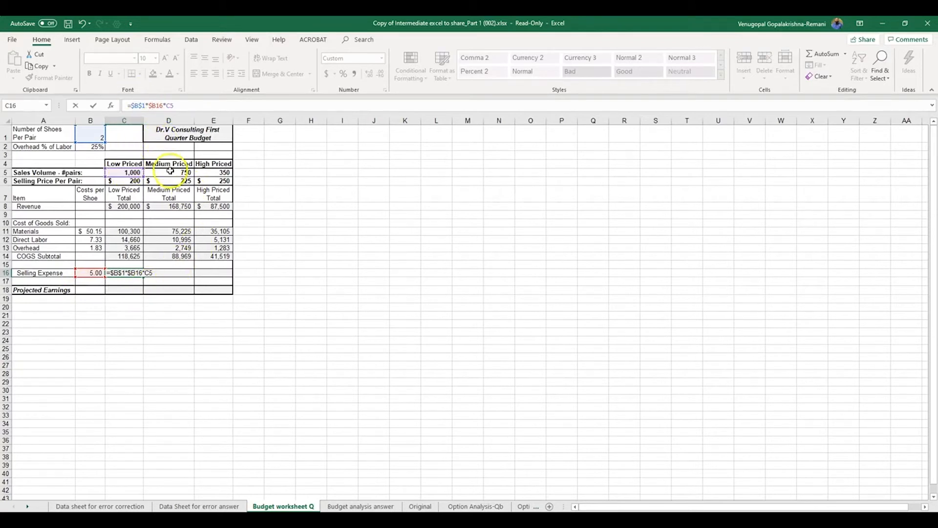
pyautogui.click(171, 107)
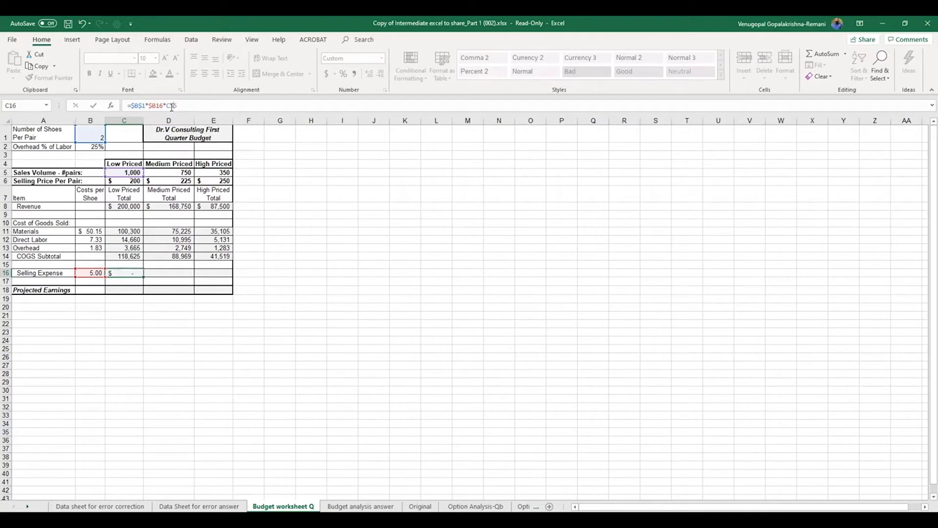
pyautogui.press('Return')
# - Fill the selling expense formula from C16 across to E16 for the medium- and high-priced shoes
pyautogui.click(131, 272)
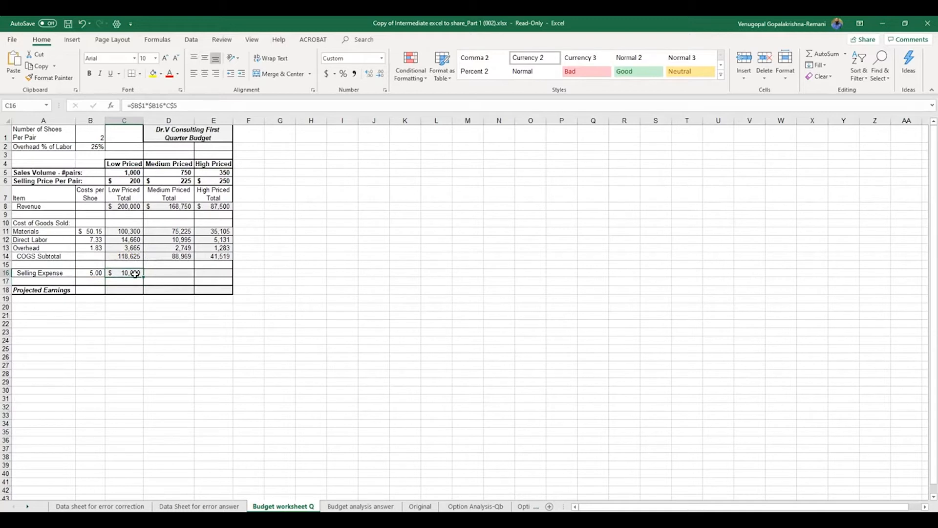
pyautogui.click(145, 278)
pyautogui.moveTo(144, 278); pyautogui.dragTo(224, 279)
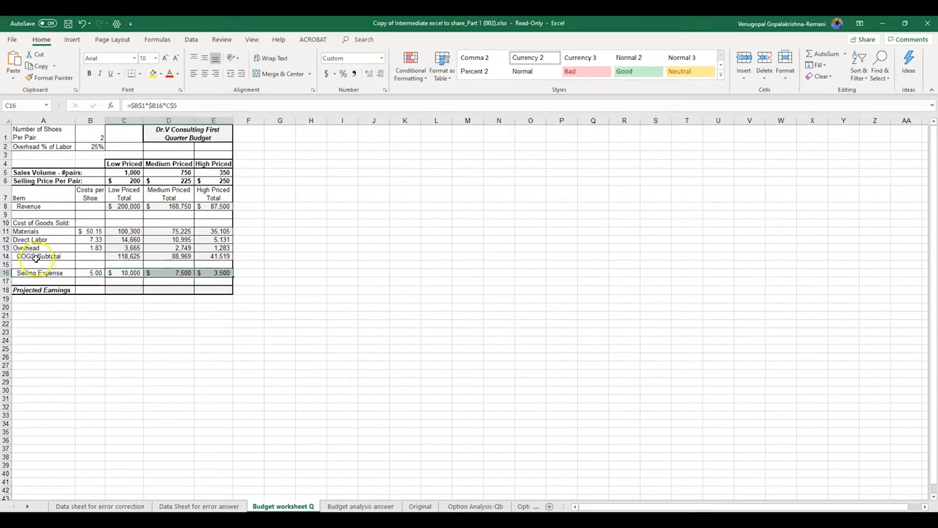
# - Calculate the low-priced projected earnings in C18 with the formula =C8-C14-C16
pyautogui.click(127, 291)
pyautogui.write('=')
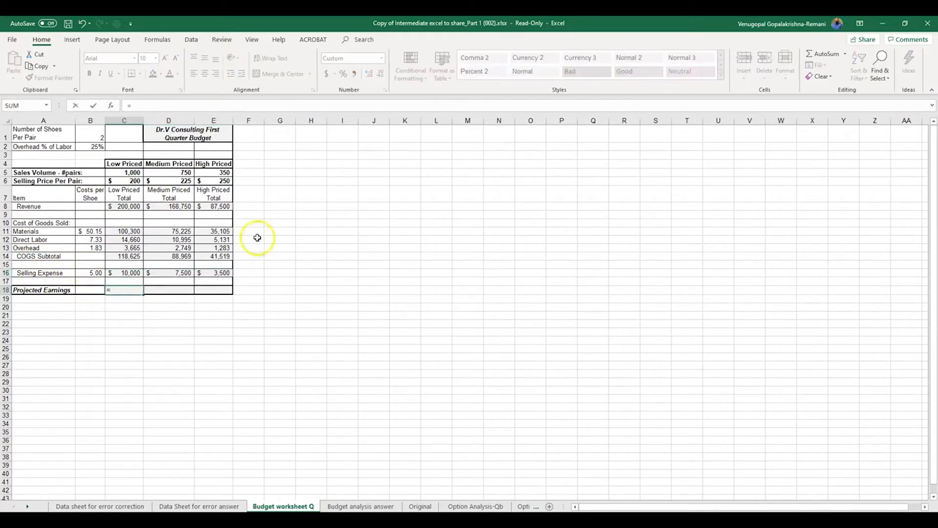
pyautogui.click(129, 207)
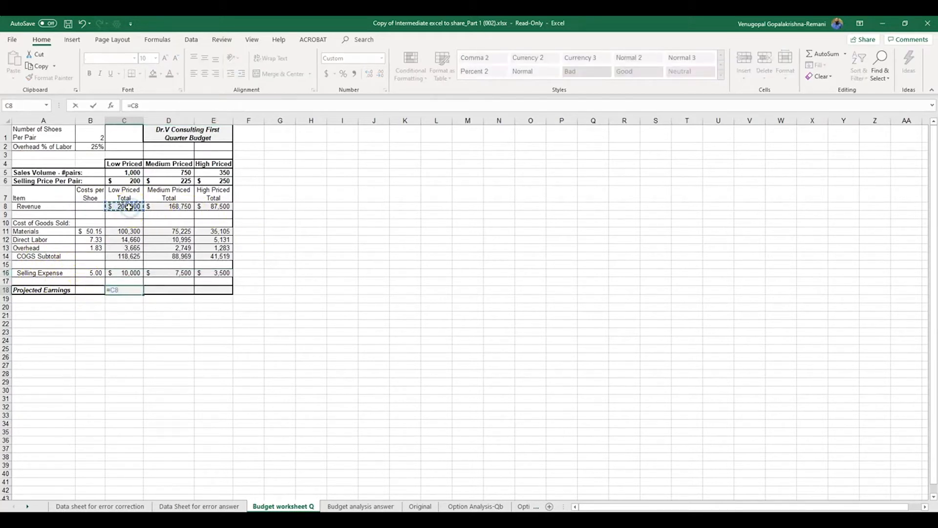
pyautogui.write('-')
pyautogui.click(128, 256)
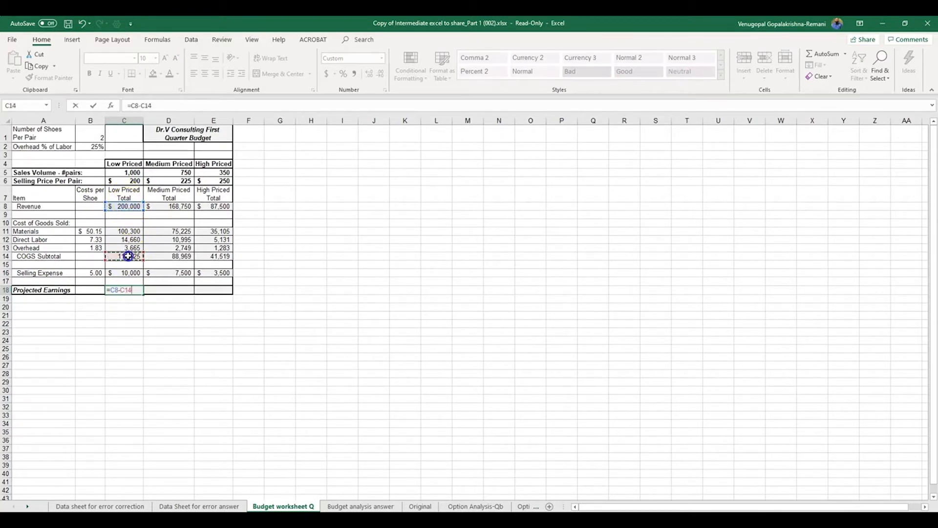
pyautogui.write('-')
pyautogui.click(135, 273)
pyautogui.press('Return')
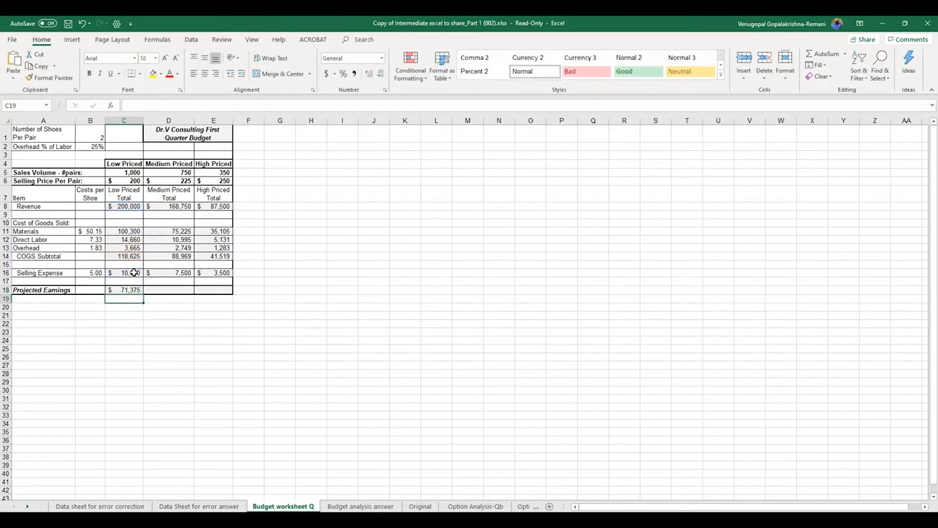
# - Fill the projected earnings formula from C18 across to E18 and check the formulas in the high-priced column
pyautogui.click(124, 290)
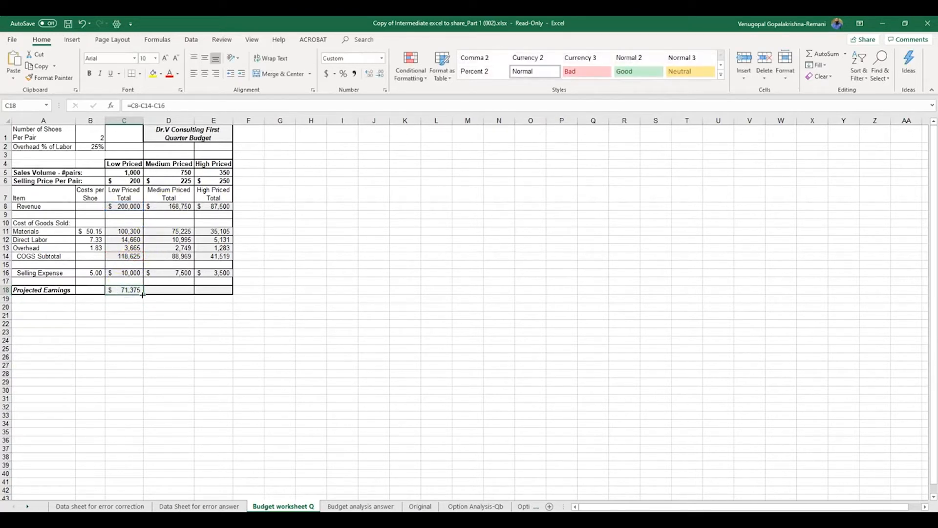
pyautogui.moveTo(143, 294); pyautogui.dragTo(234, 292)
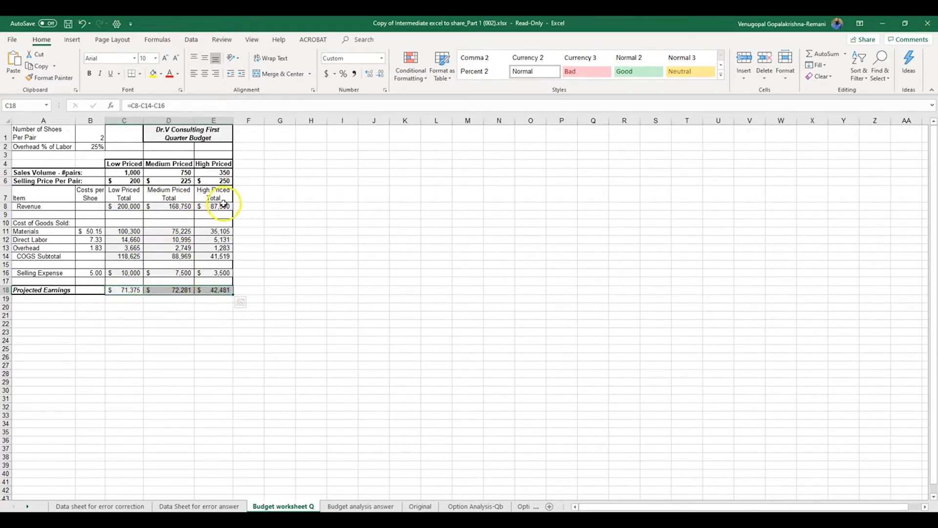
pyautogui.click(218, 289)
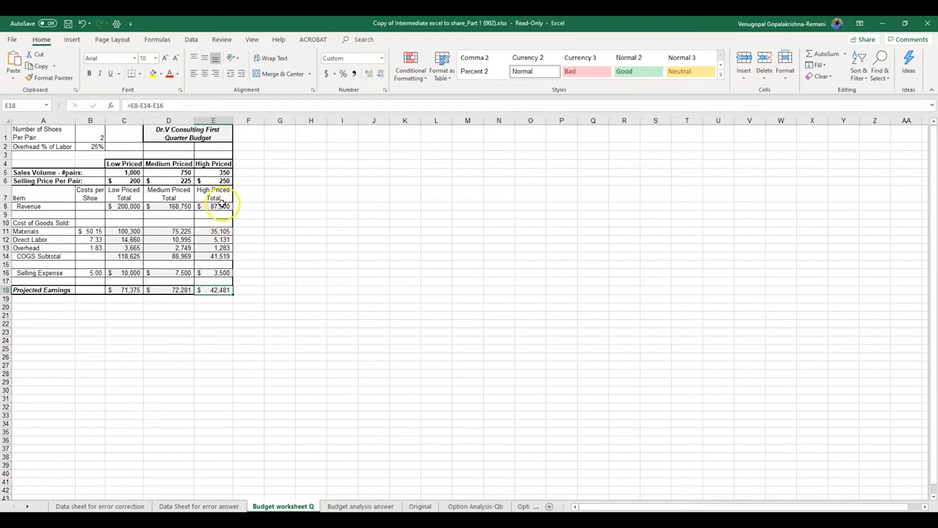
pyautogui.click(220, 206)
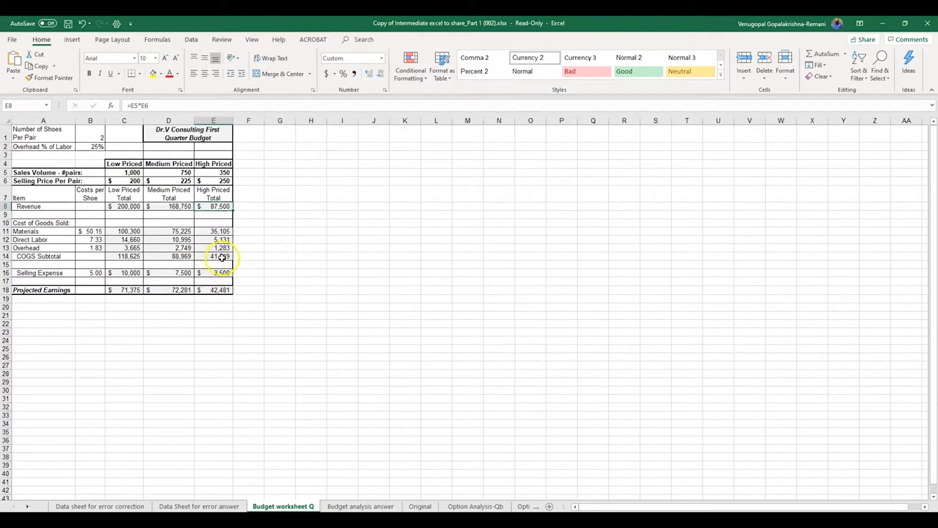
pyautogui.click(220, 256)
pyautogui.click(220, 274)
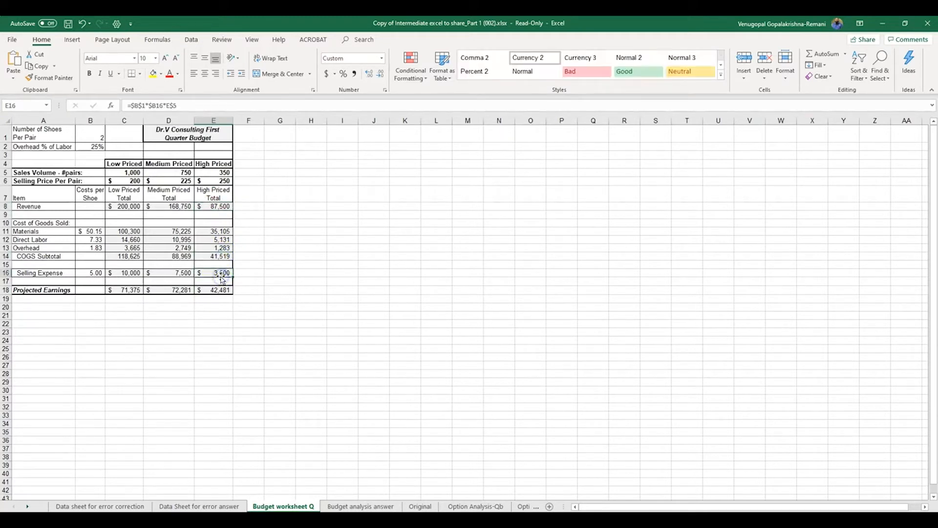
pyautogui.click(223, 291)
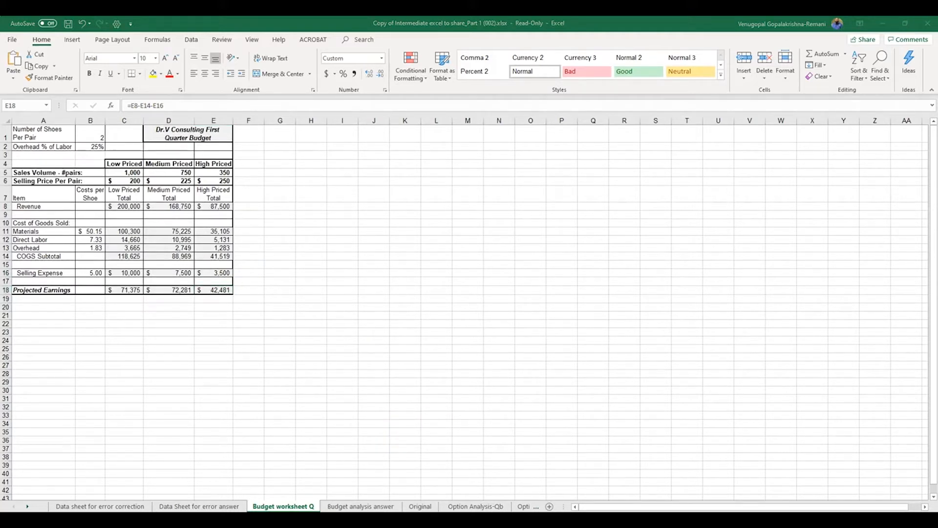
# - Switch to the PowerPoint deck Excel for EMBA students.pptx, browse to the statistics fundamentals slides, and return to the Excel workbook
pyautogui.moveTo(937, 171); pyautogui.dragTo(454, 171)
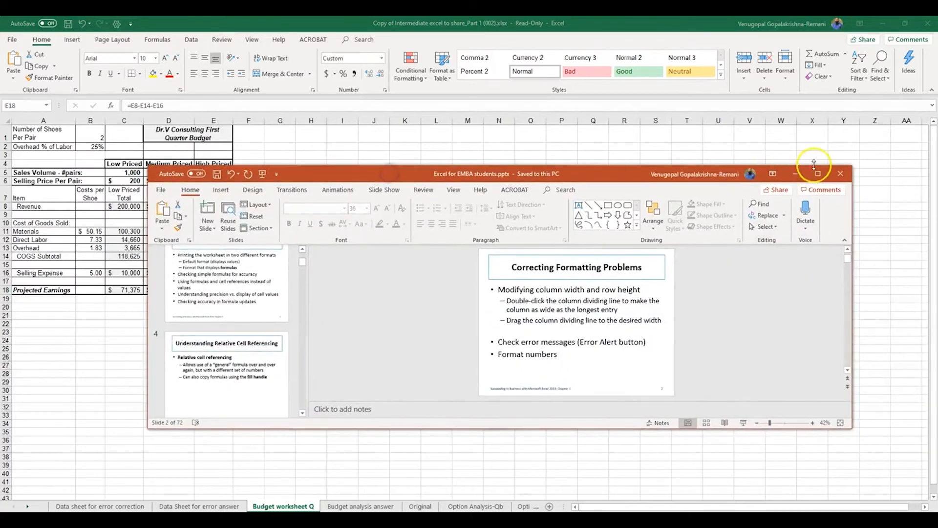
pyautogui.click(819, 174)
pyautogui.moveTo(205, 126)
pyautogui.mouseDown()
pyautogui.moveTo(207, 101)
pyautogui.moveTo(209, 135)
pyautogui.mouseUp()
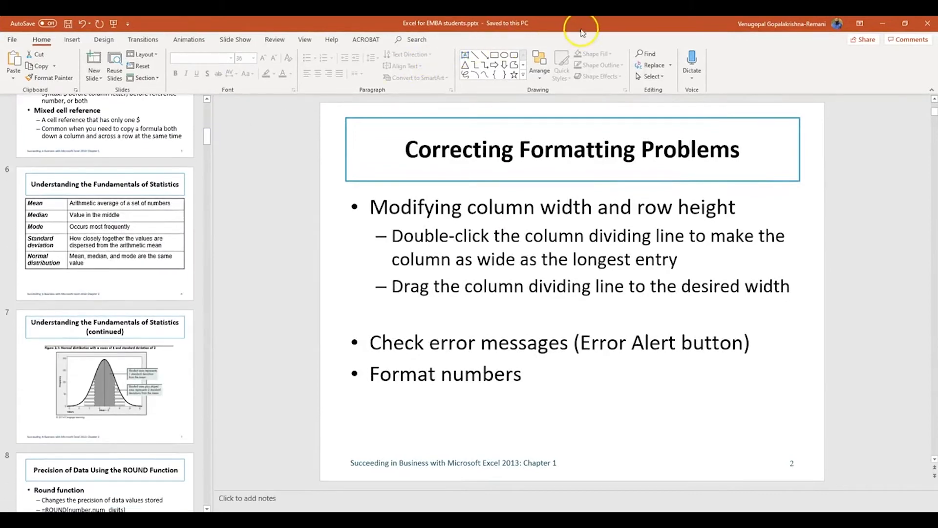
pyautogui.moveTo(570, 20); pyautogui.dragTo(680, 63)
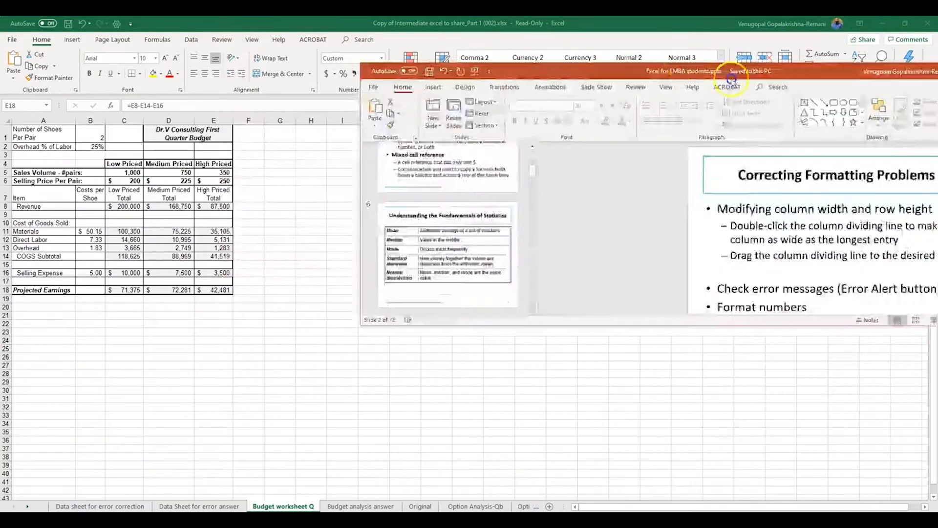
pyautogui.hotkey('alt', 'Tab')
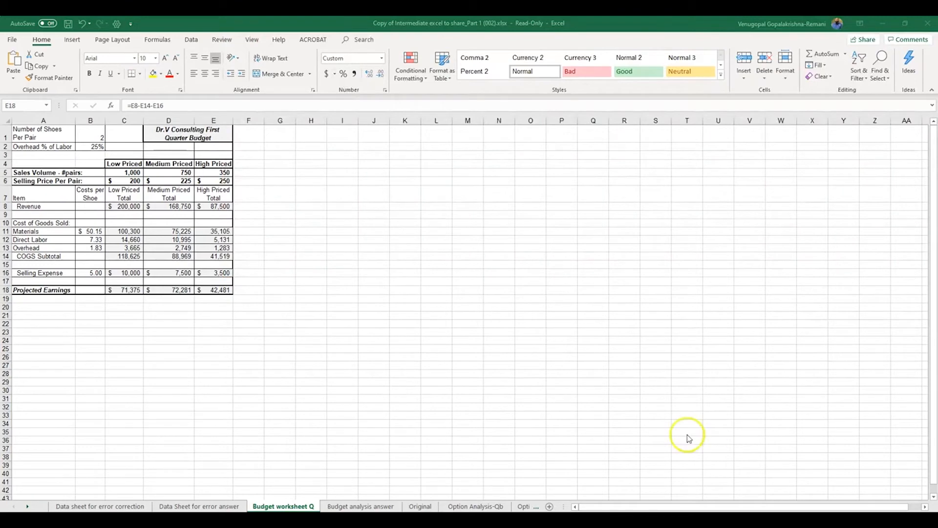
# - Open the Statistical values data sheetqa worksheet and select cell E33 below the ski quality control data
pyautogui.click(27, 507)
pyautogui.click(27, 506)
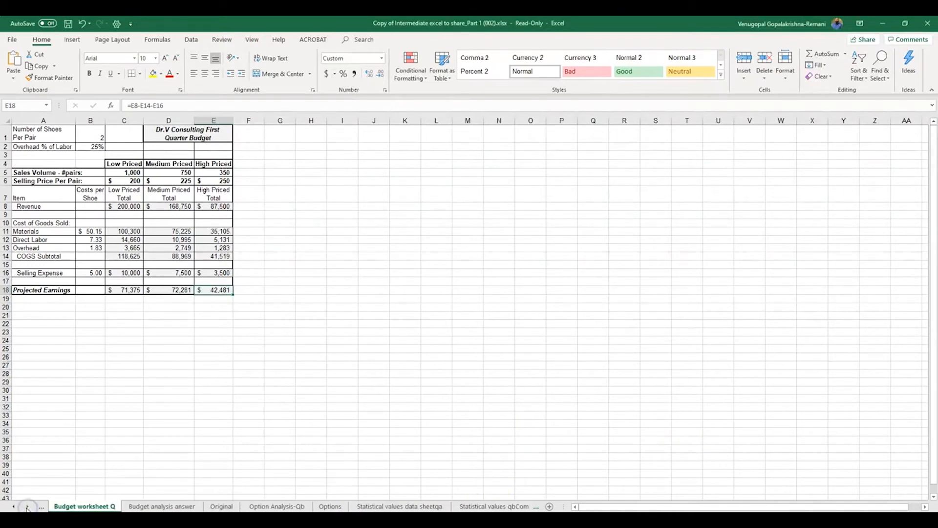
pyautogui.click(413, 507)
pyautogui.click(359, 312)
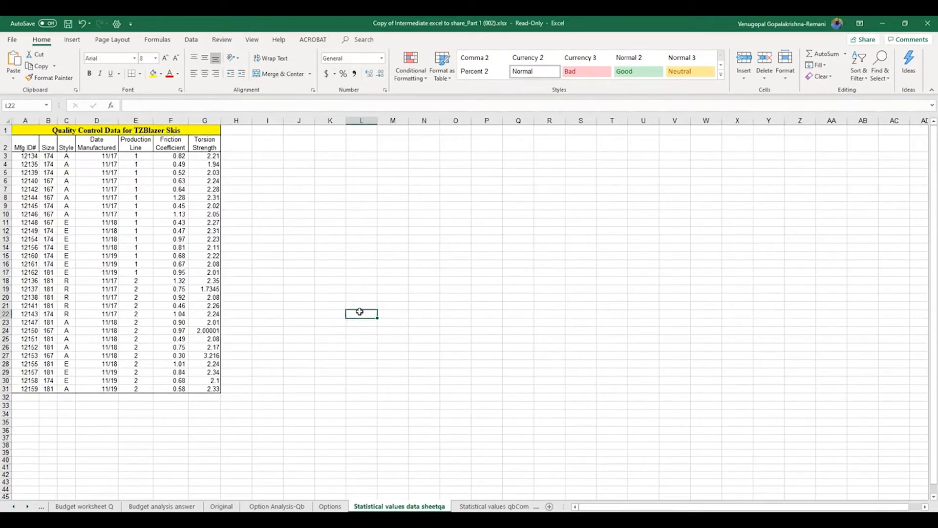
pyautogui.click(134, 405)
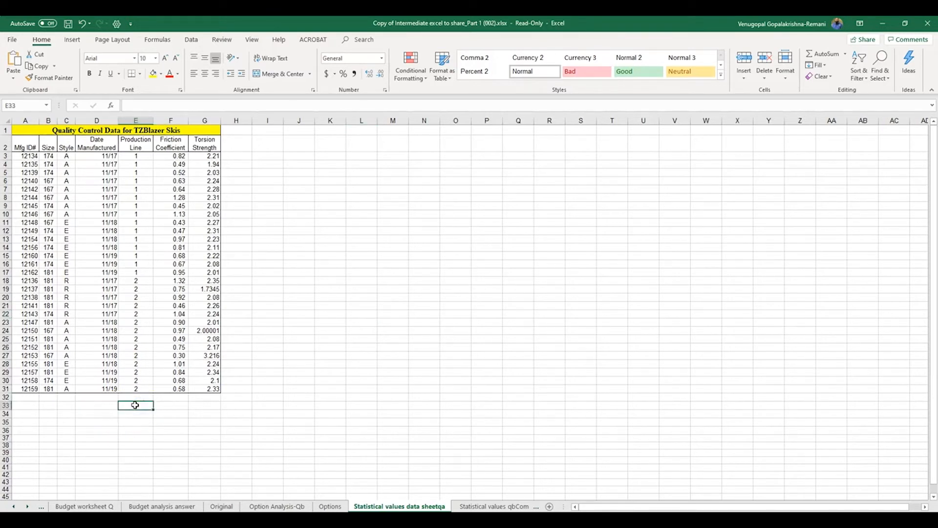
# - Enter the labels Mean, Median and Mode in cells E33 to E35 below the ski quality data
pyautogui.write('Mean')
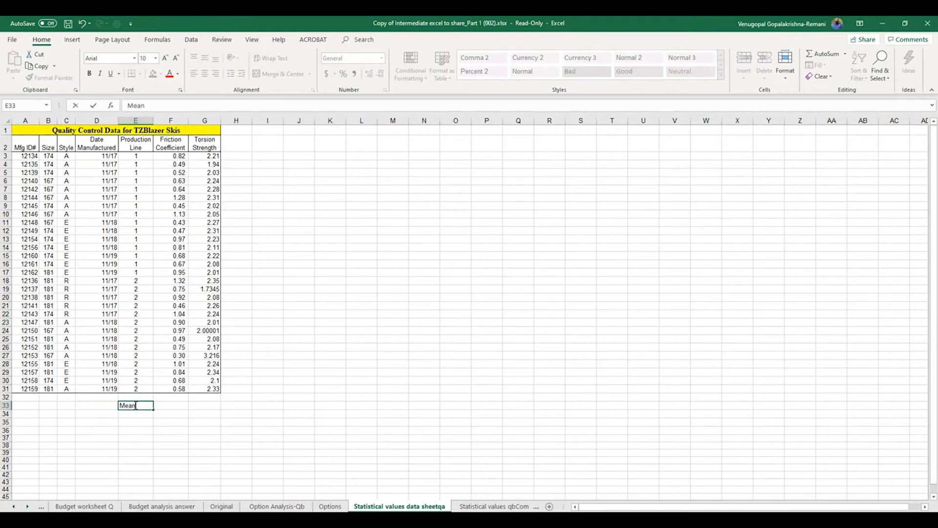
pyautogui.click(141, 414)
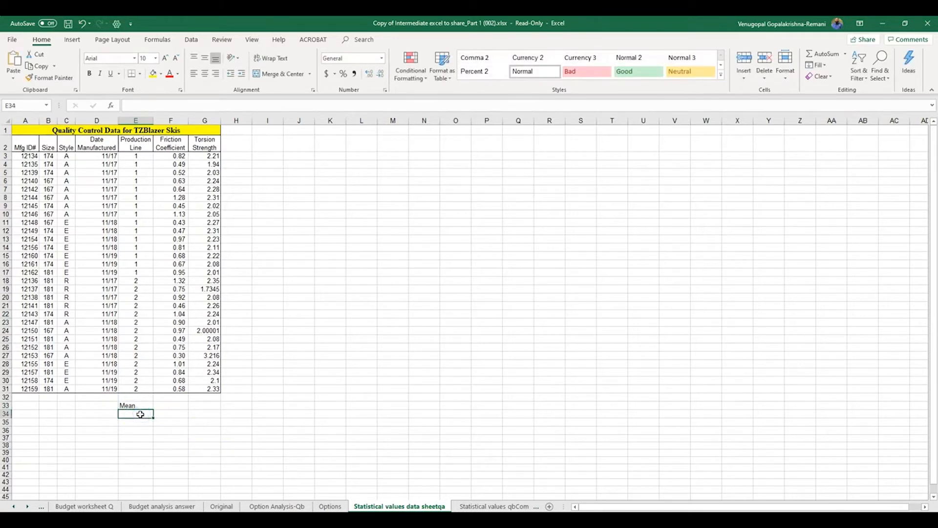
pyautogui.write('Mean')
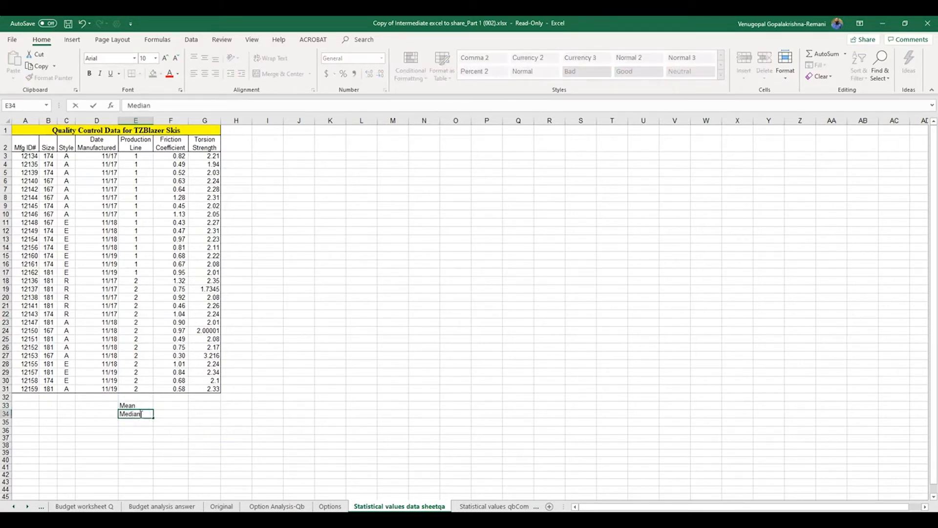
pyautogui.click(142, 423)
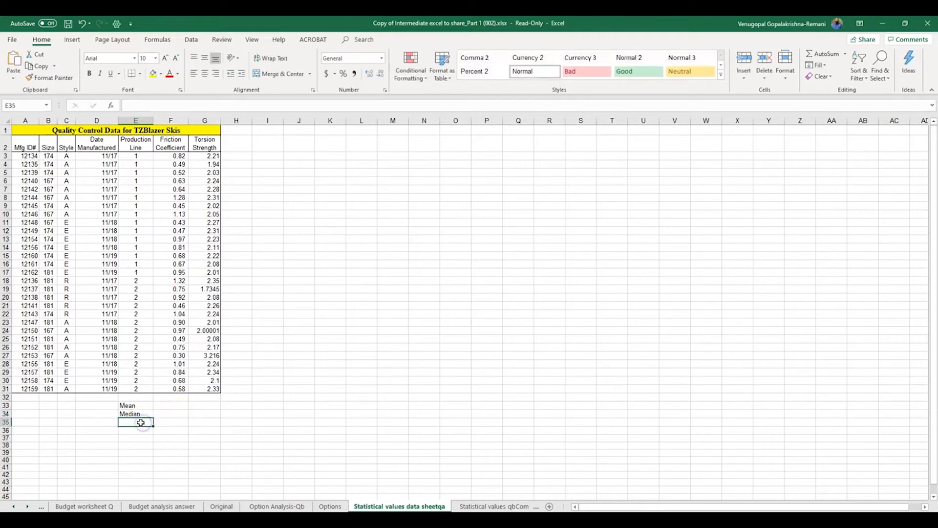
pyautogui.write('Mode')
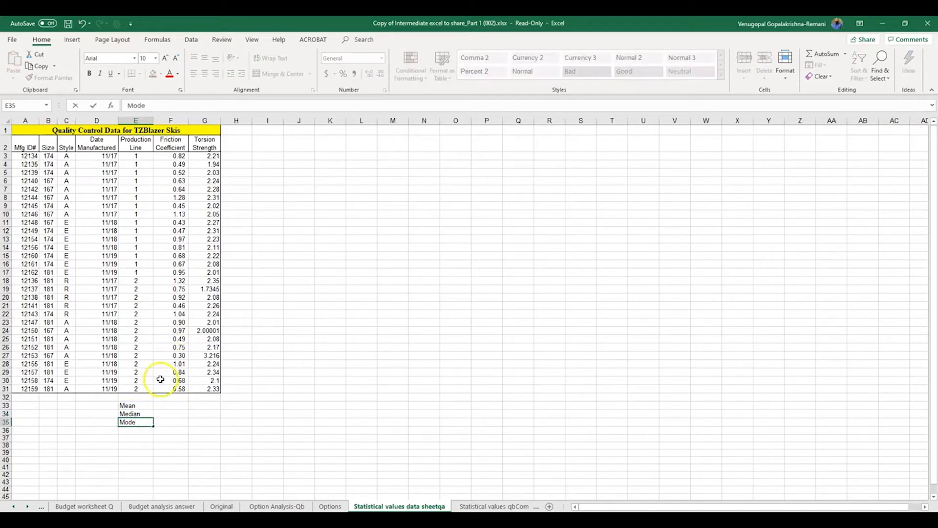
# - Calculate the mean friction coefficient in F33 with =AVERAGE(F3:F31) and fill the formula across to G33 for torsion strength
pyautogui.click(166, 405)
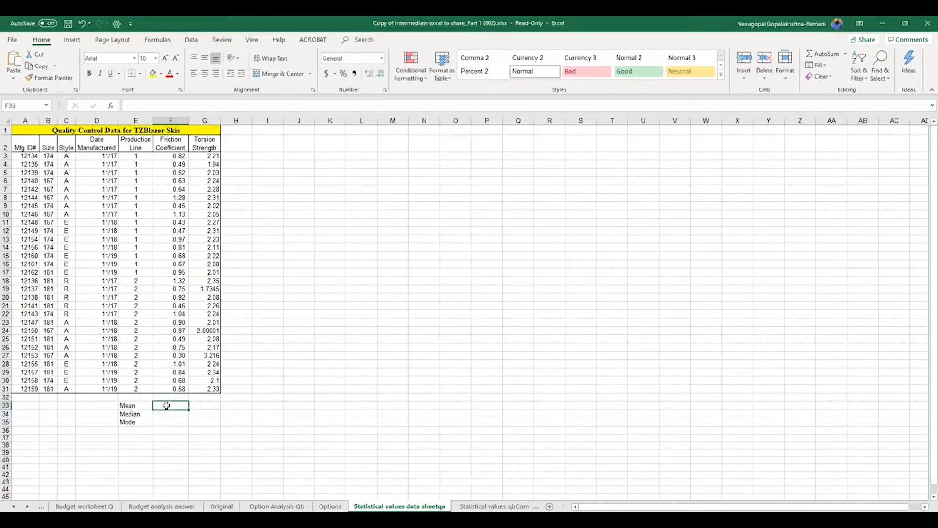
pyautogui.write('=Averag')
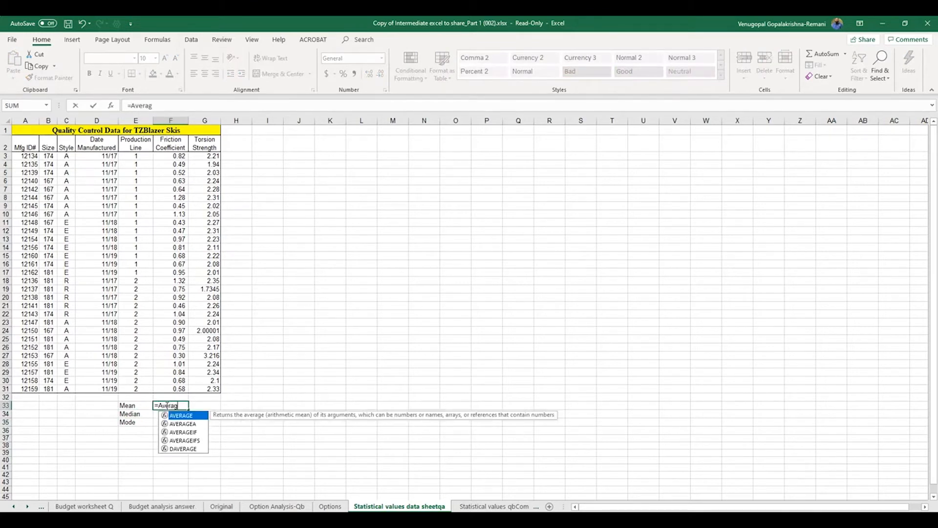
pyautogui.write('(')
pyautogui.doubleClick(182, 414)
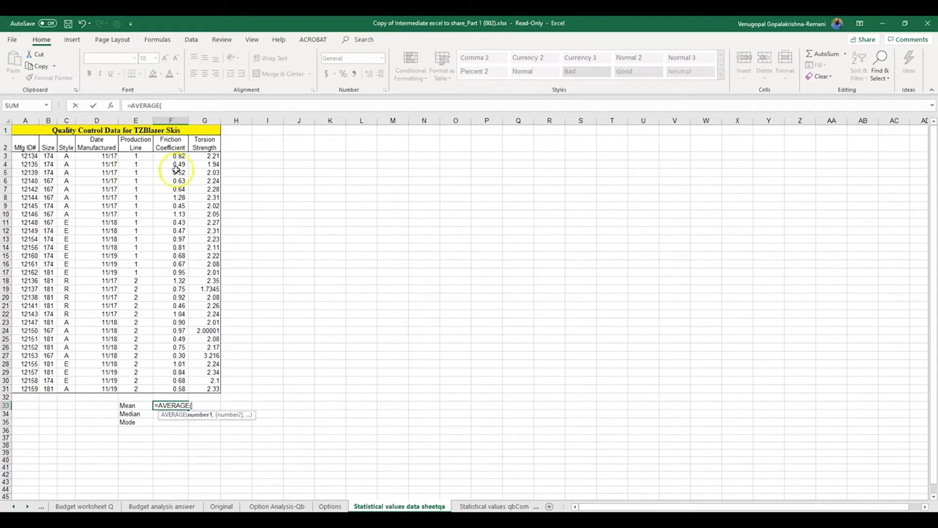
pyautogui.moveTo(176, 155); pyautogui.dragTo(170, 387)
pyautogui.write(')')
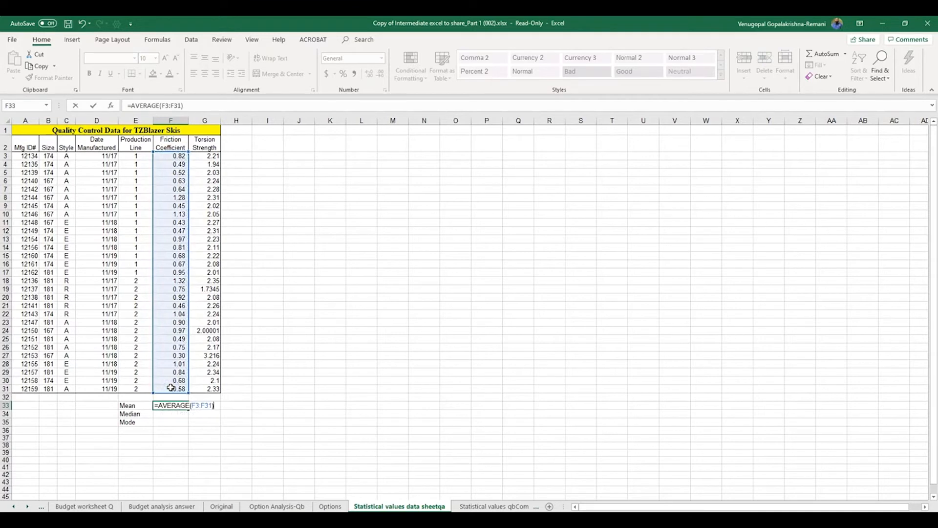
pyautogui.press('Return')
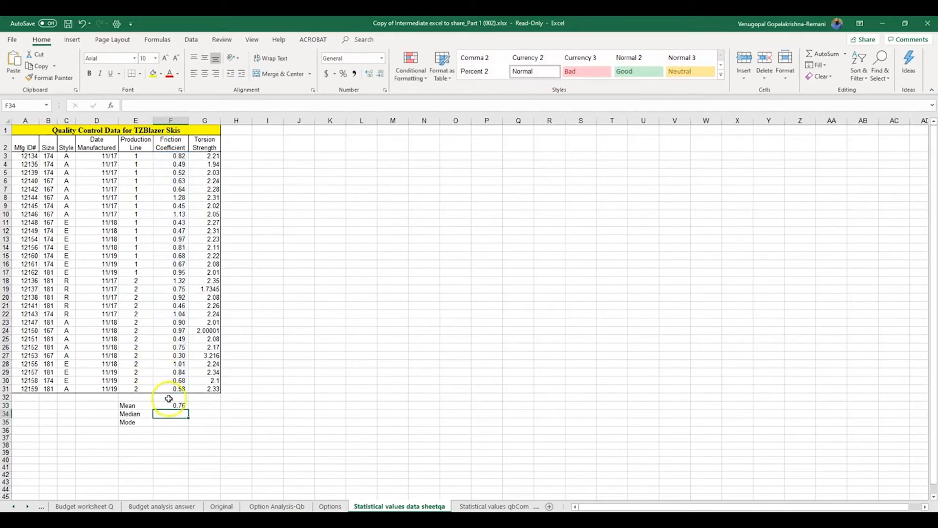
pyautogui.click(168, 405)
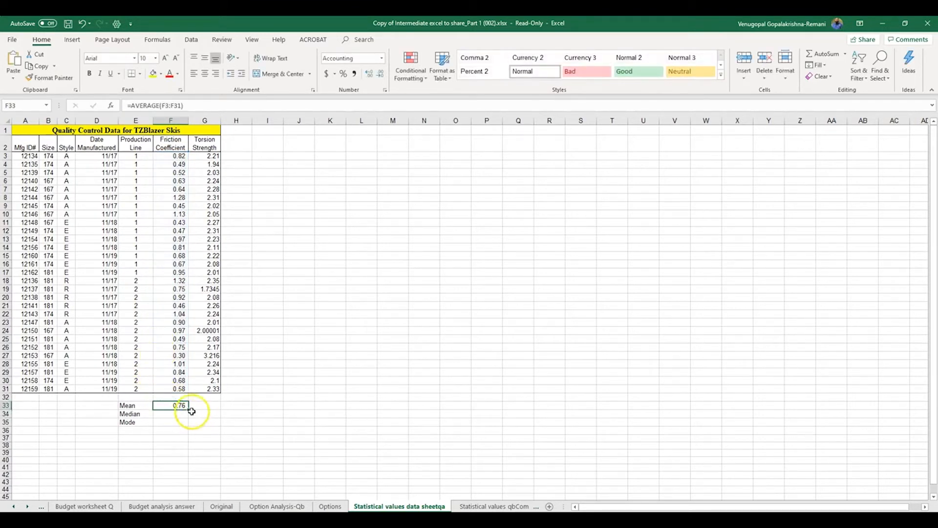
pyautogui.moveTo(206, 410); pyautogui.dragTo(209, 413)
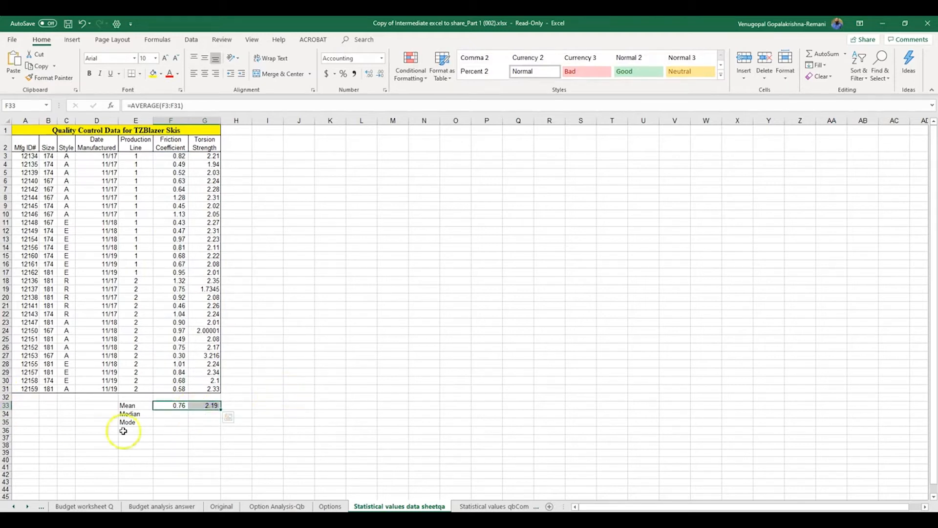
# - Calculate the median friction coefficient in F34 with =MEDIAN(F3:F31) and fill the formula across to G34
pyautogui.click(167, 413)
pyautogui.write('=Med')
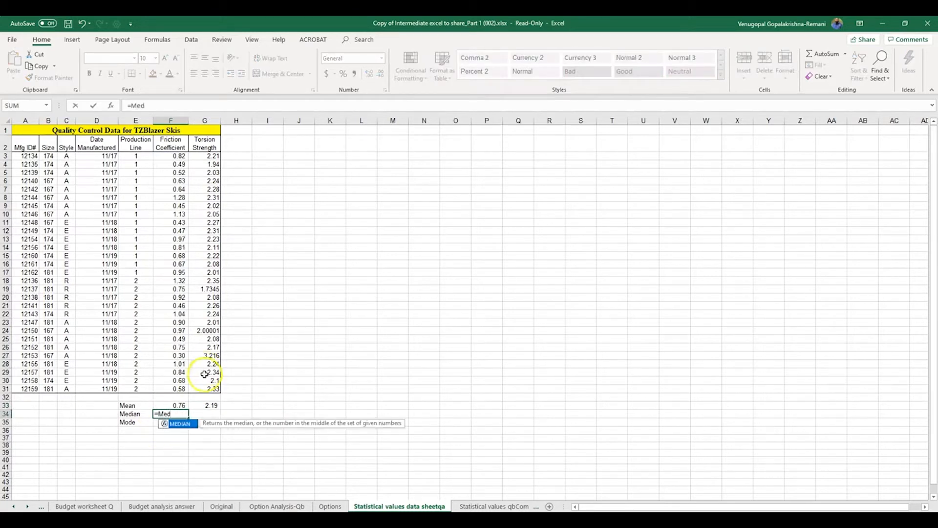
pyautogui.doubleClick(180, 424)
pyautogui.moveTo(177, 155); pyautogui.dragTo(164, 387)
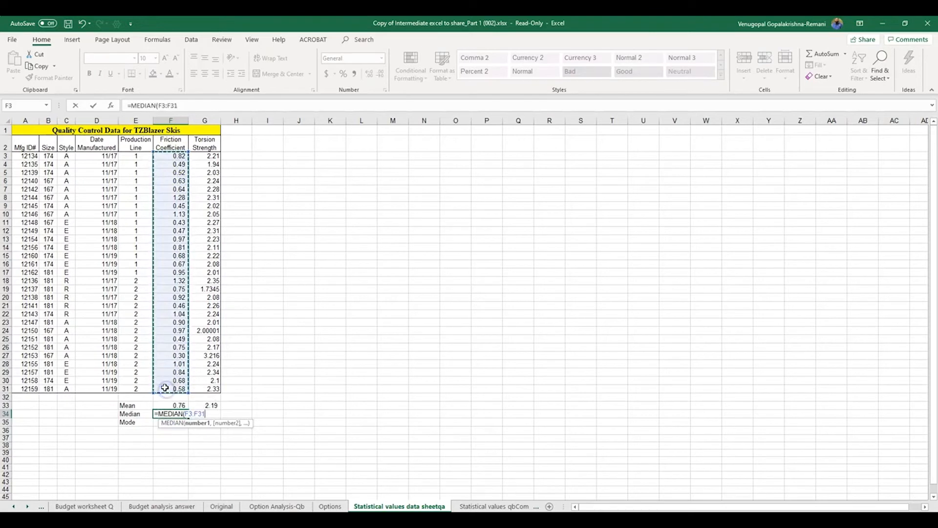
pyautogui.write(')')
pyautogui.press('Return')
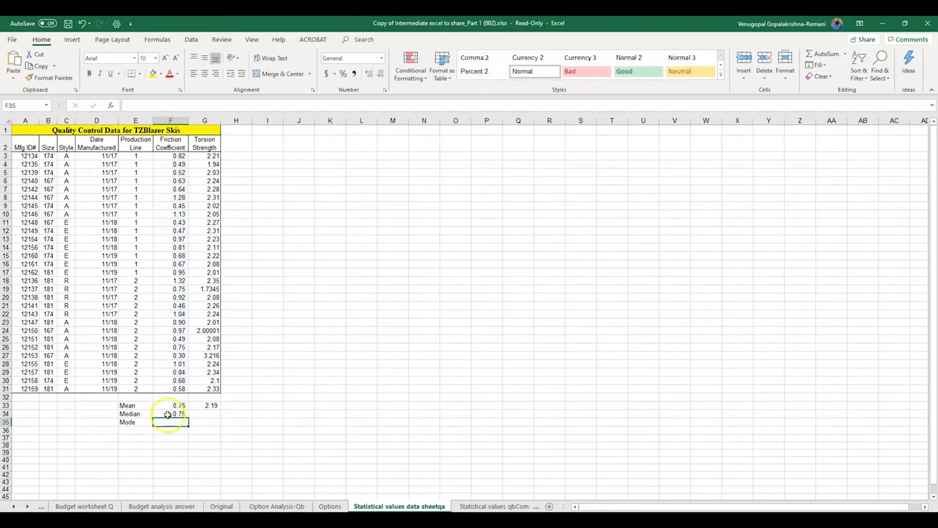
pyautogui.click(183, 415)
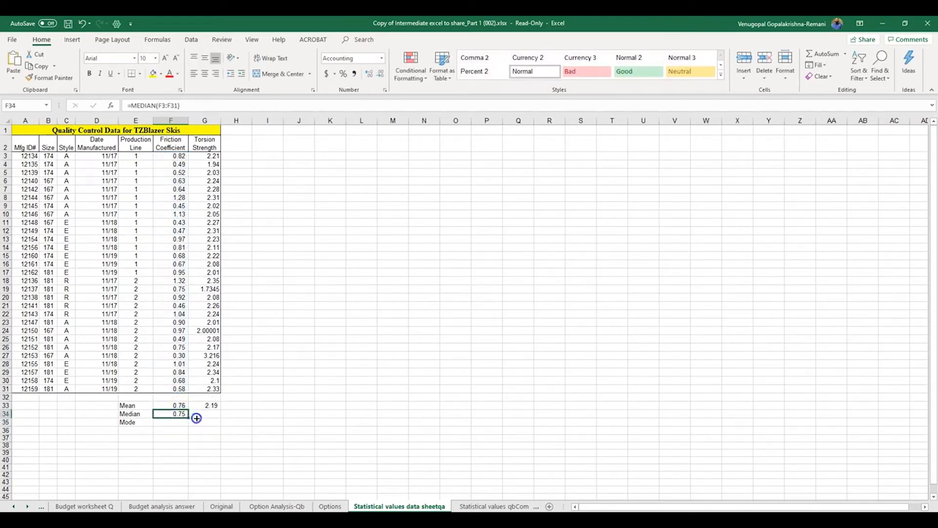
pyautogui.moveTo(210, 418); pyautogui.dragTo(210, 418)
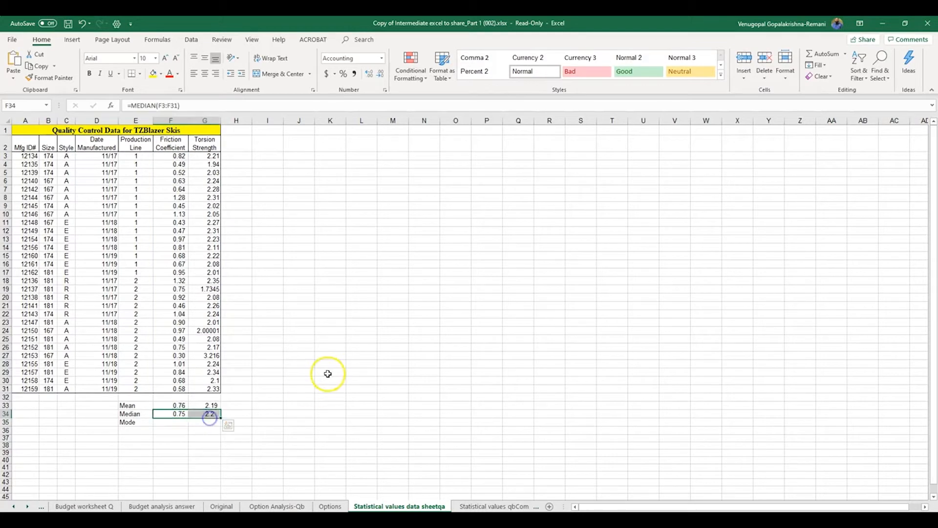
# - Calculate the mode of the friction coefficients in F35 with =MODE.SNGL(F3:F31) and fill the formula across to G35
pyautogui.click(173, 422)
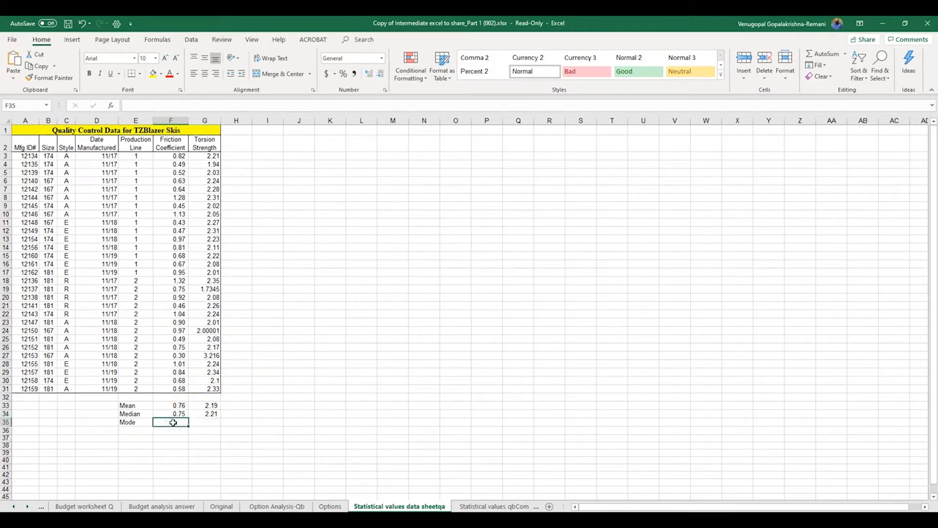
pyautogui.write('=Mo')
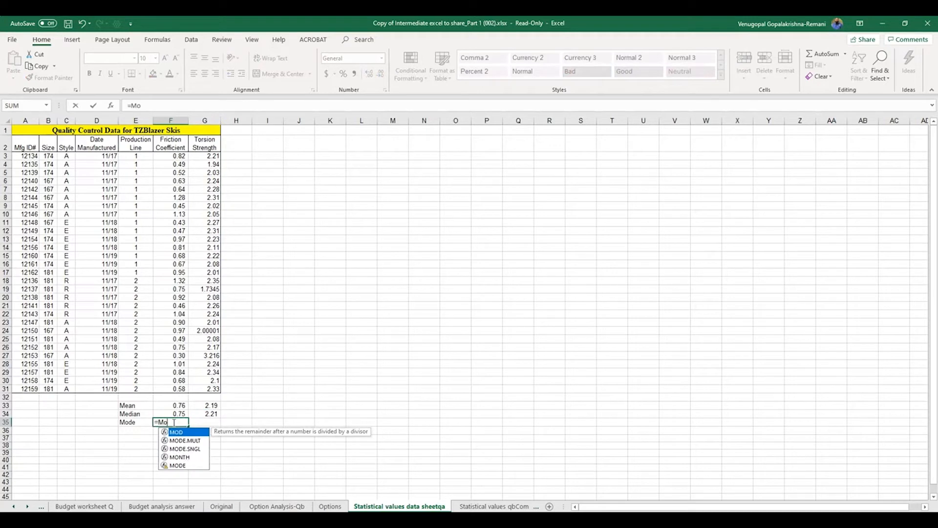
pyautogui.click(183, 448)
pyautogui.doubleClick(183, 448)
pyautogui.moveTo(180, 155); pyautogui.dragTo(169, 387)
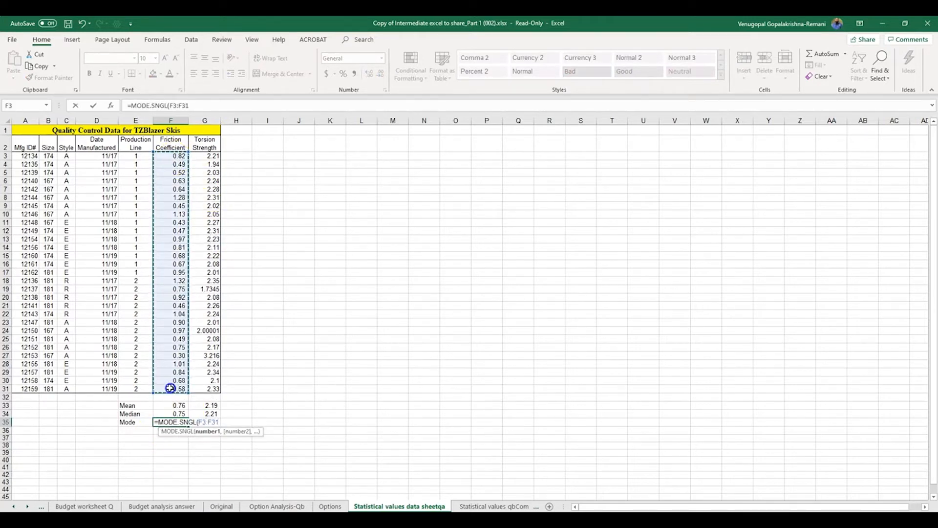
pyautogui.write(')')
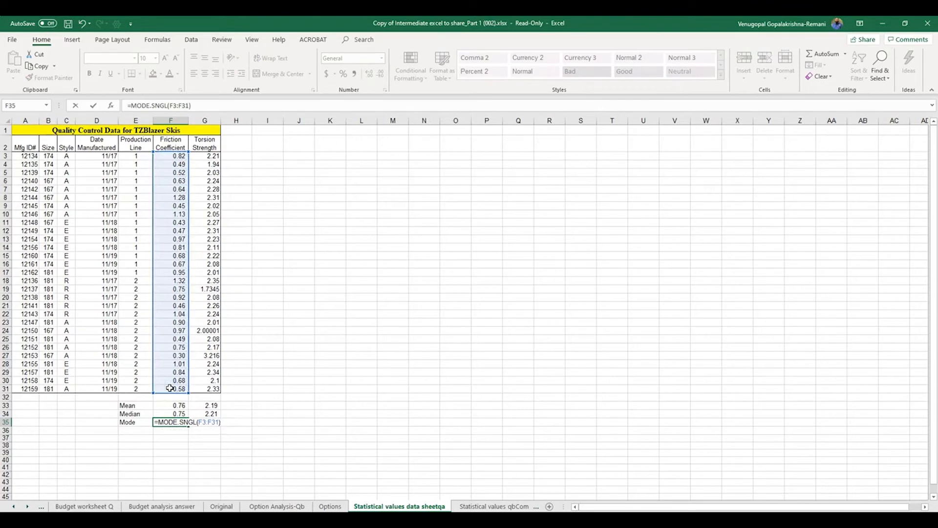
pyautogui.press('Return')
pyautogui.click(181, 421)
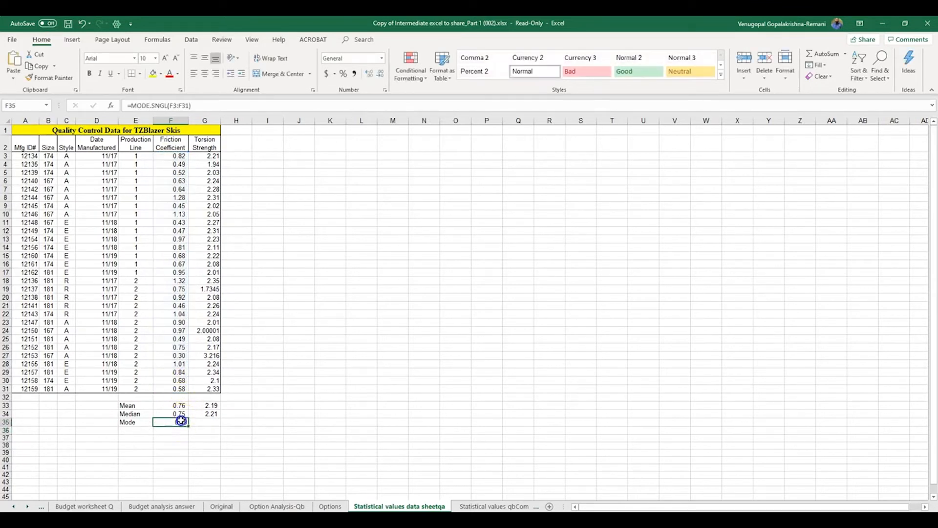
pyautogui.moveTo(188, 424); pyautogui.dragTo(215, 424)
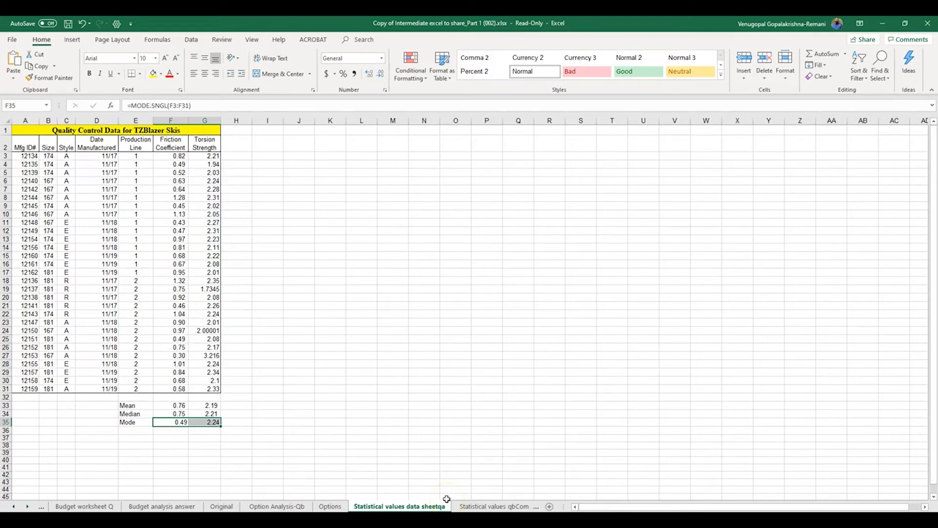
# - Add the label standard dev in E36 below the Mode label
pyautogui.click(131, 431)
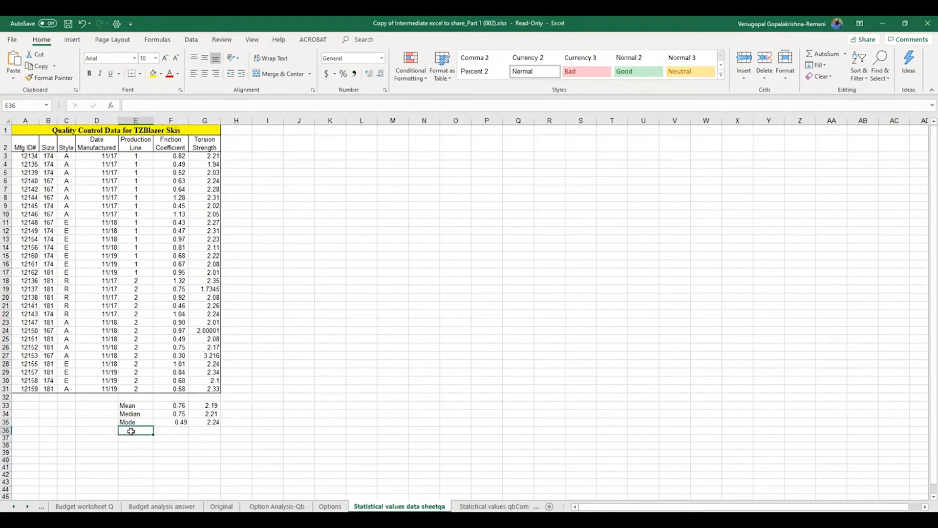
pyautogui.write('standard dev')
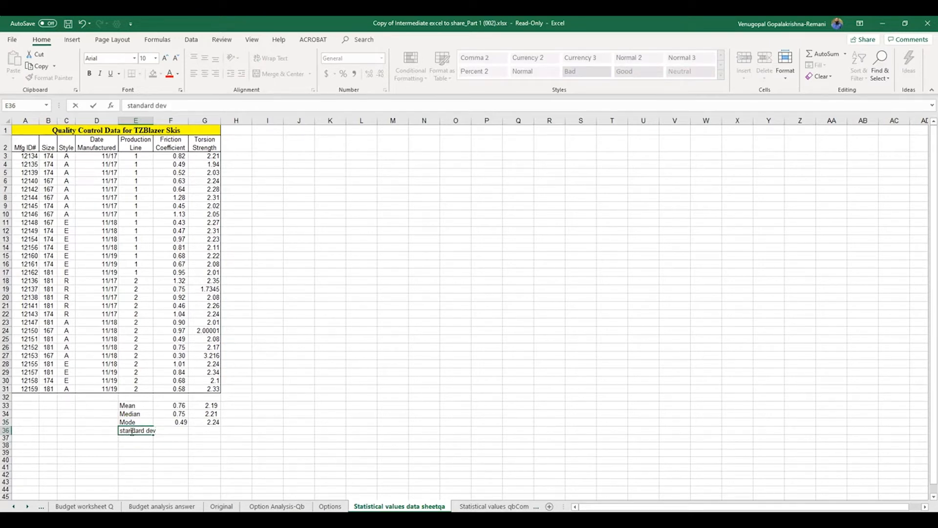
pyautogui.click(179, 452)
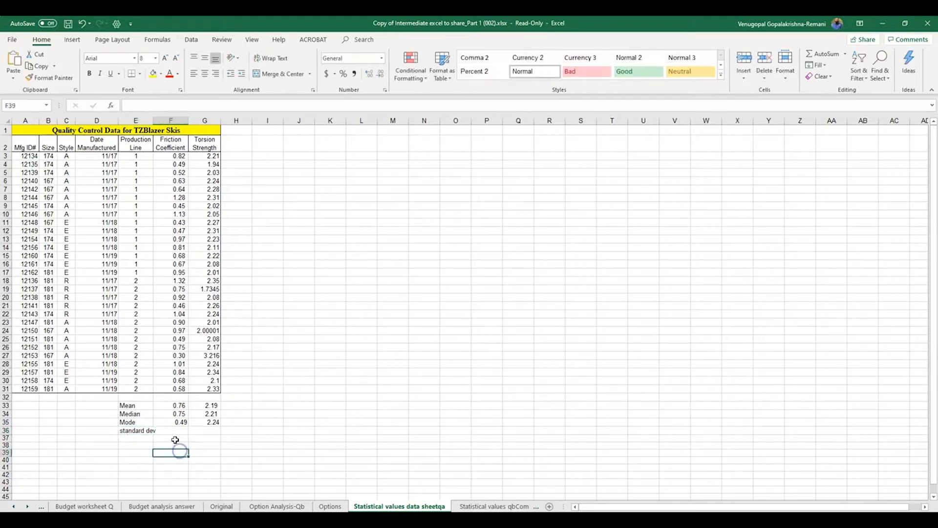
# - Calculate the friction coefficient's sample standard deviation in F36 with =STDEV.S(F3:F31) and fill the formula across to G36
pyautogui.click(176, 430)
pyautogui.write('=')
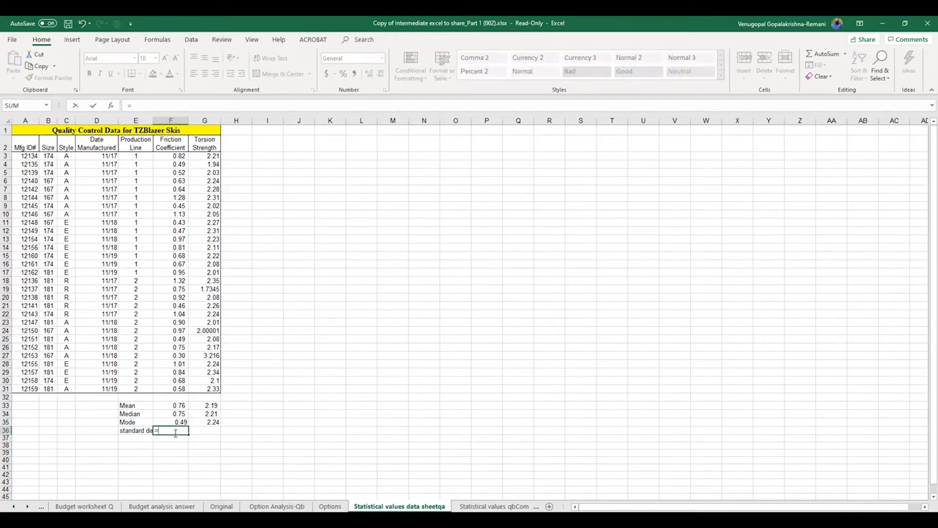
pyautogui.write('stde')
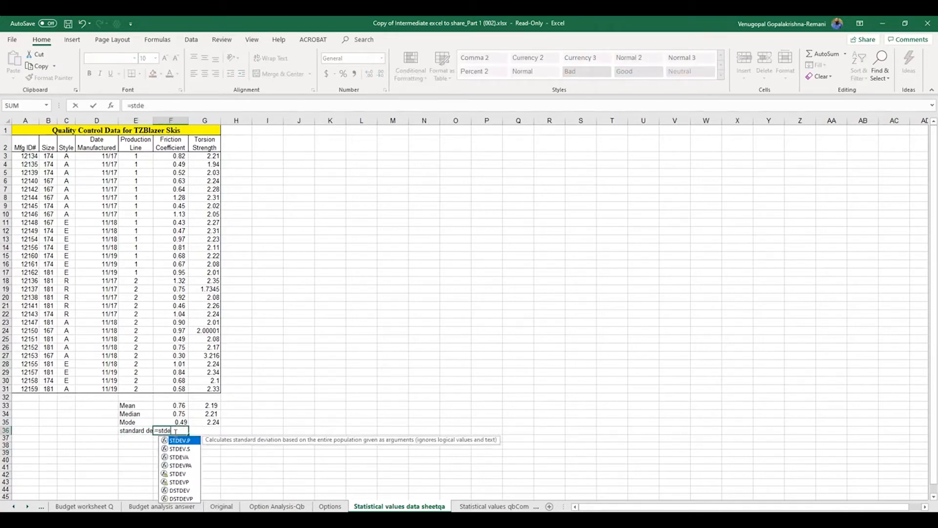
pyautogui.write('v')
pyautogui.doubleClick(189, 446)
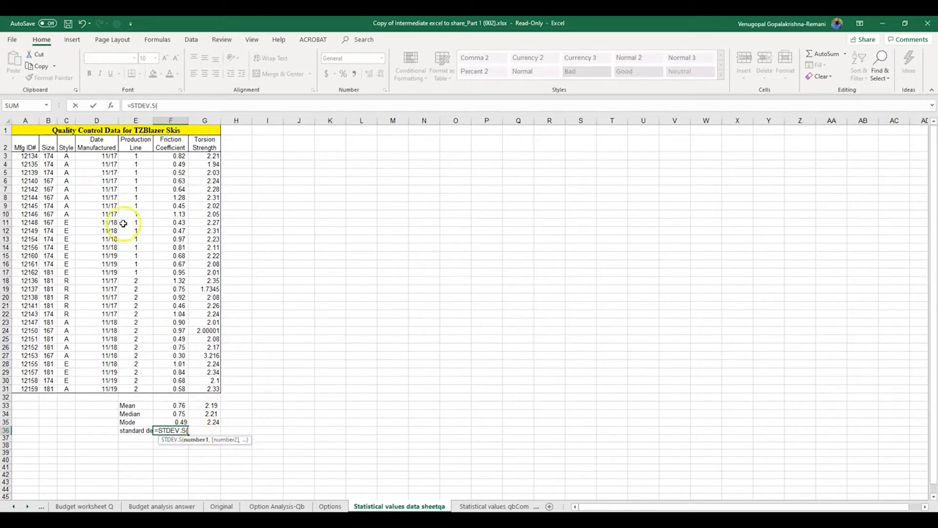
pyautogui.moveTo(179, 157); pyautogui.dragTo(181, 388)
pyautogui.write(')')
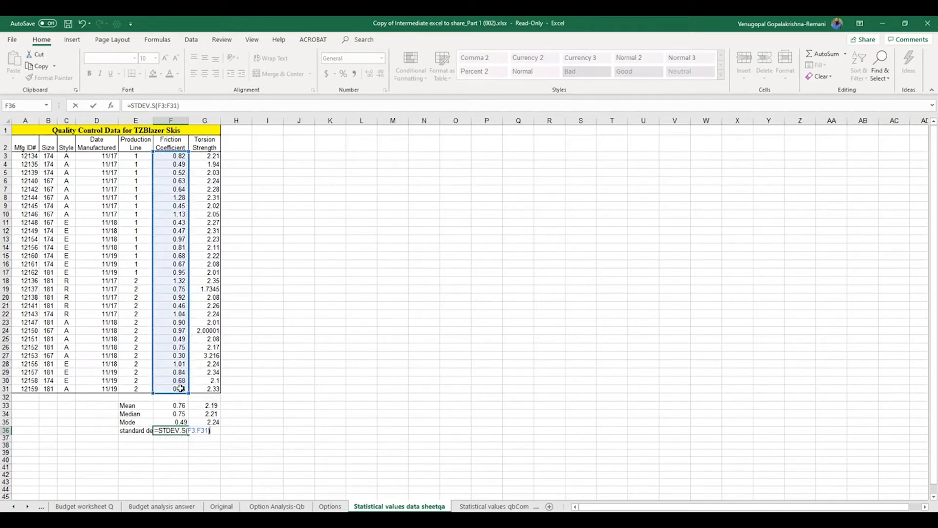
pyautogui.press('Return')
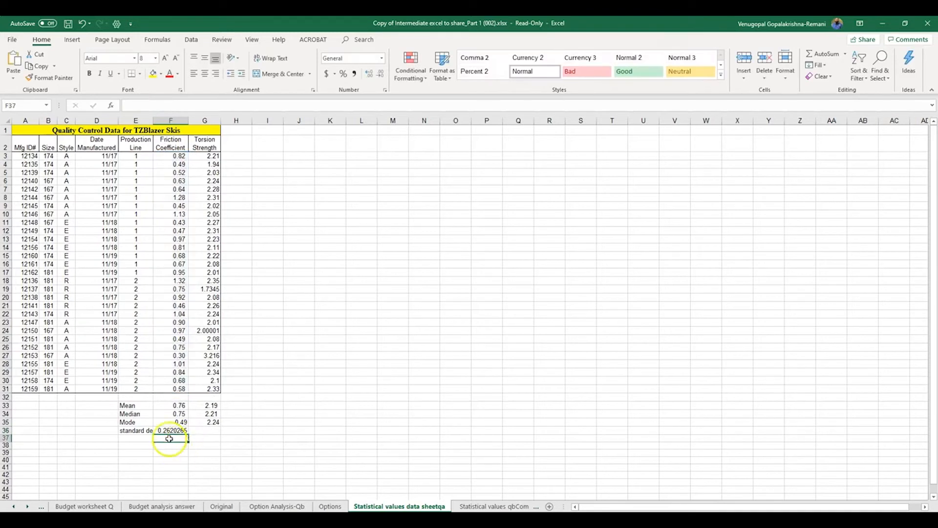
pyautogui.click(171, 432)
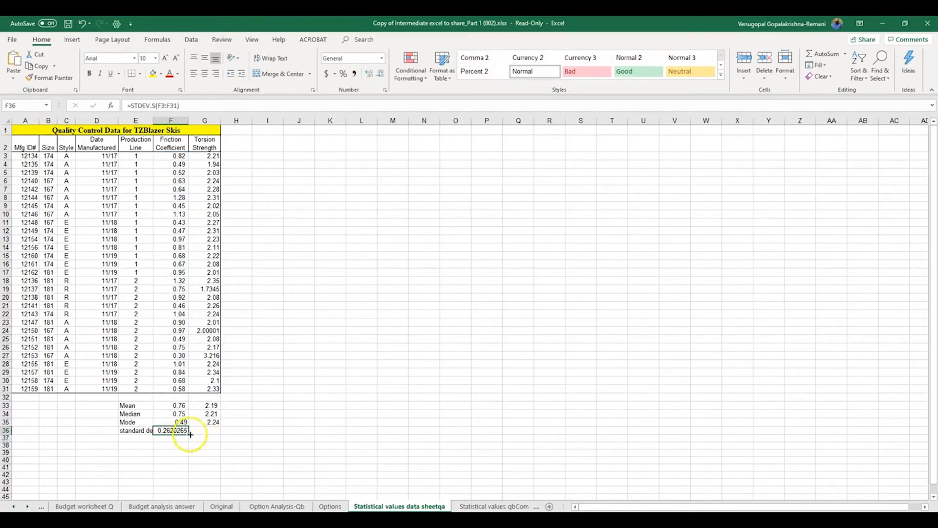
pyautogui.moveTo(188, 434); pyautogui.dragTo(217, 435)
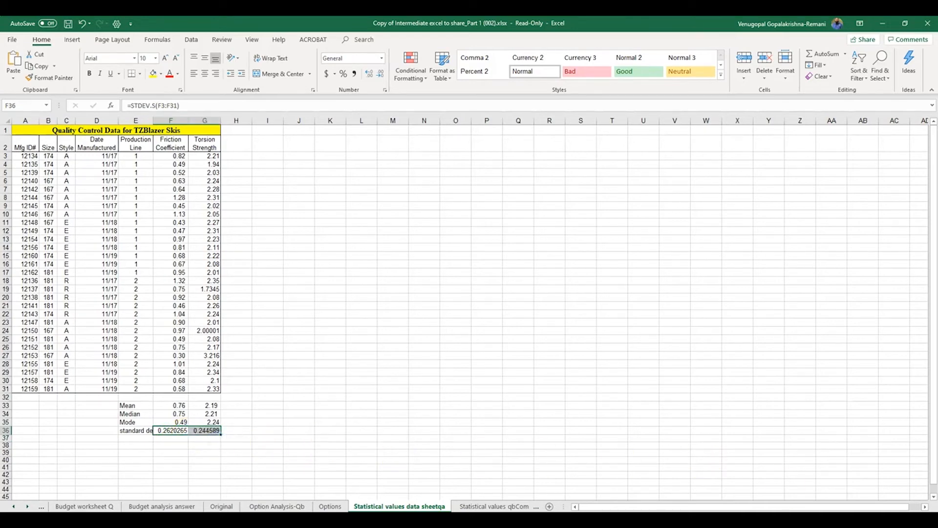
# - Switch to PowerPoint to review the slide on data precision with the ROUND function, and return to the Excel workbook
pyautogui.hotkey('alt', 'Tab')
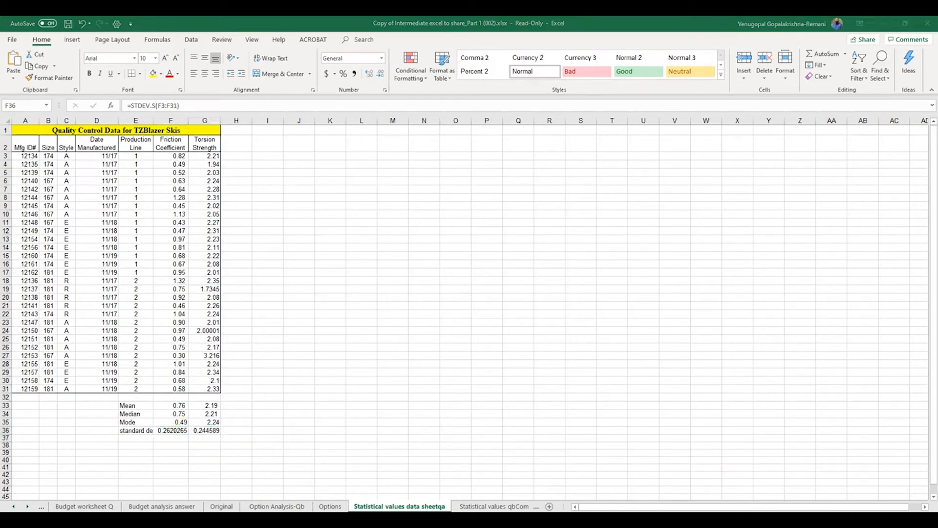
pyautogui.moveTo(325, 508); pyautogui.dragTo(343, 107)
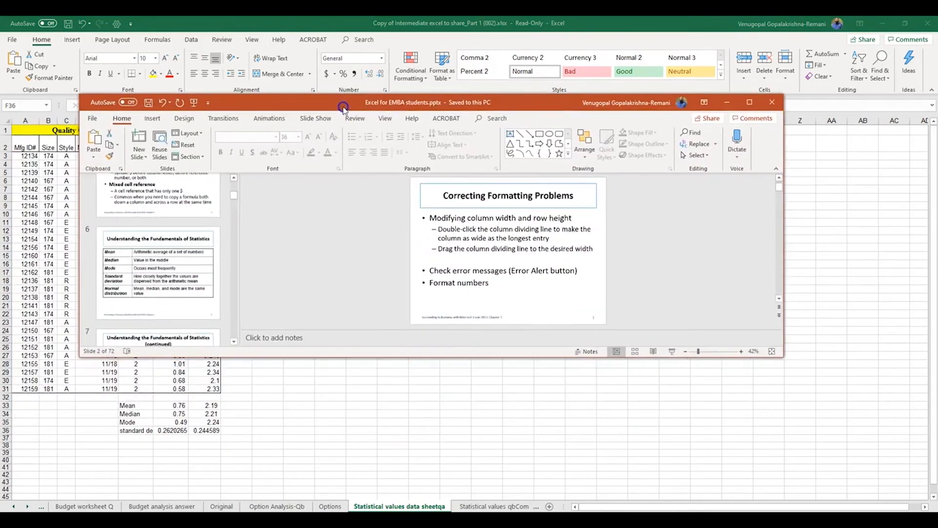
pyautogui.click(746, 102)
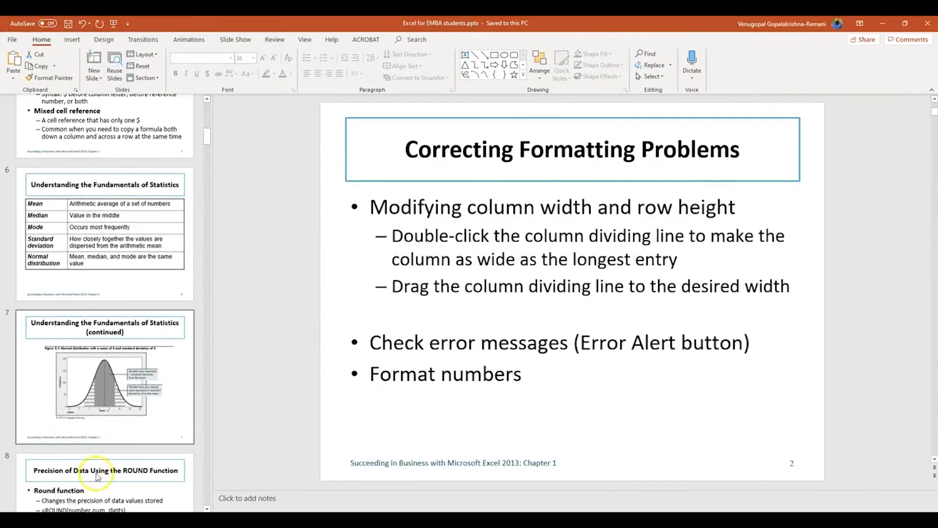
pyautogui.click(92, 477)
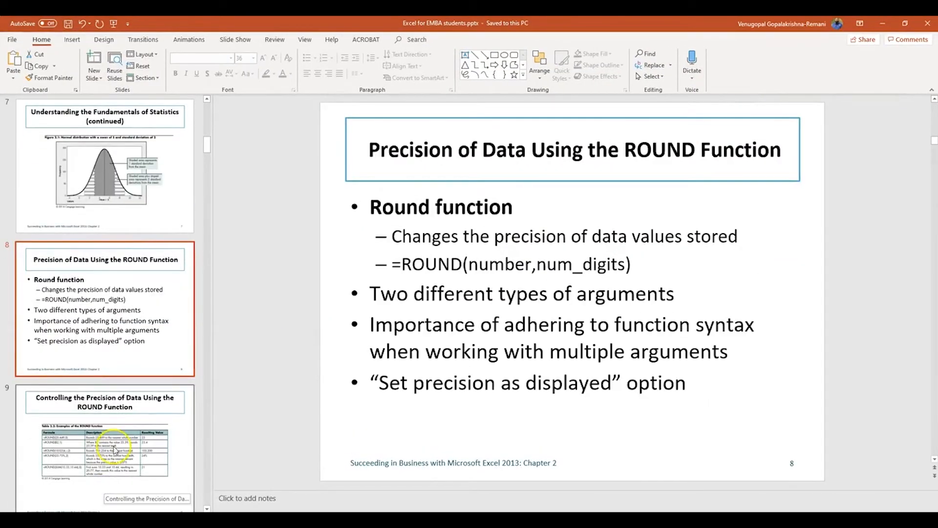
pyautogui.moveTo(618, 28); pyautogui.dragTo(937, 264)
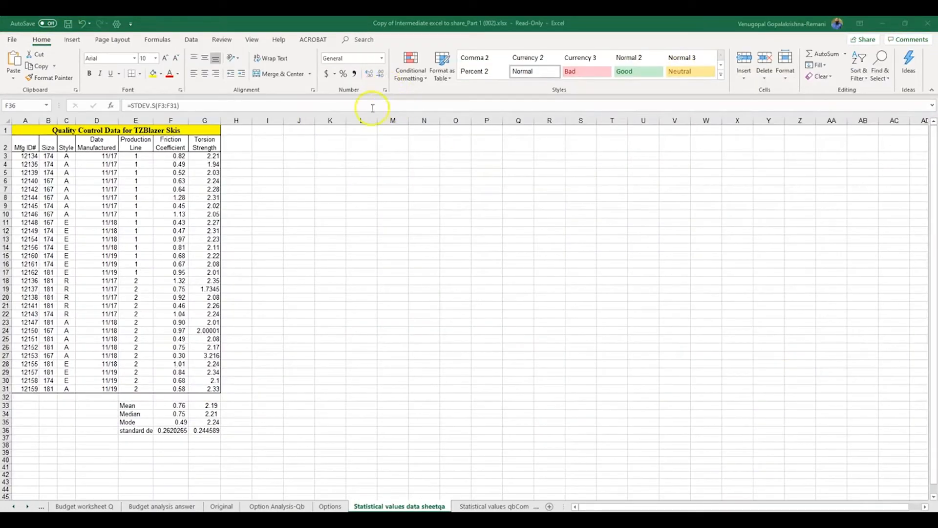
# - Display the standard deviations in F36:G36 with two decimal places
pyautogui.click(177, 432)
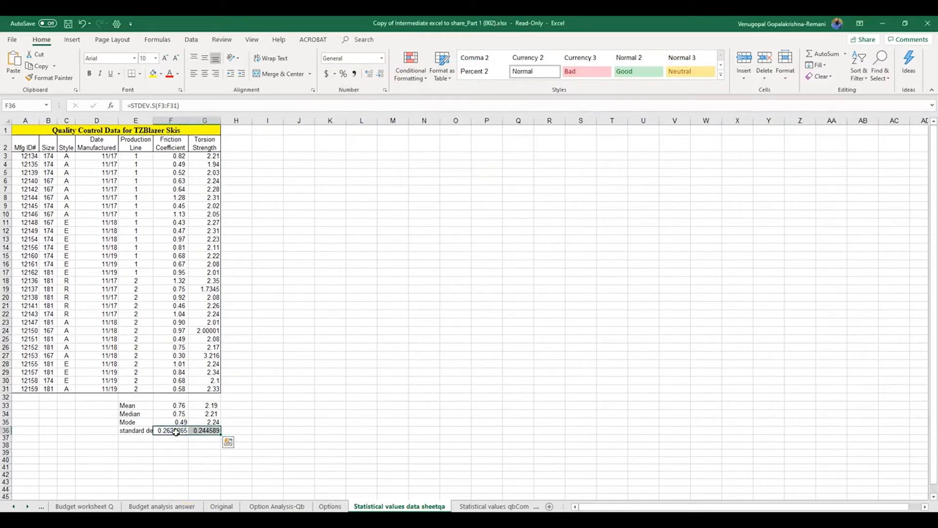
pyautogui.click(380, 76)
pyautogui.click(380, 75)
pyautogui.click(380, 75)
pyautogui.click(380, 77)
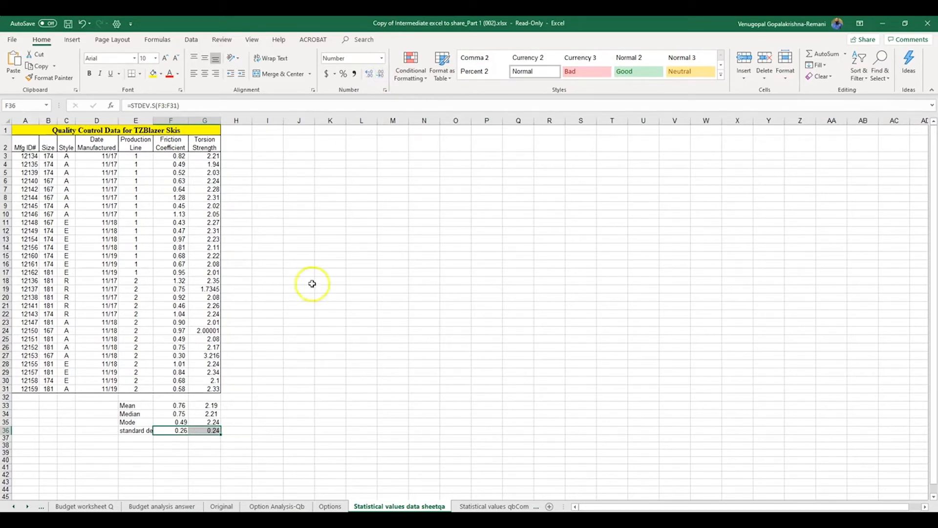
pyautogui.click(242, 429)
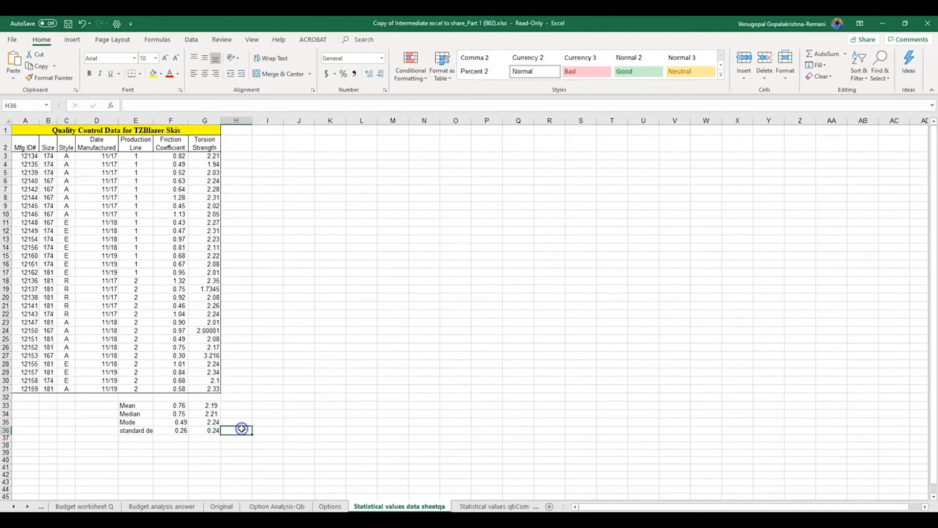
# - Display the standard deviations in F36 and G36 with six decimal places each
pyautogui.click(181, 430)
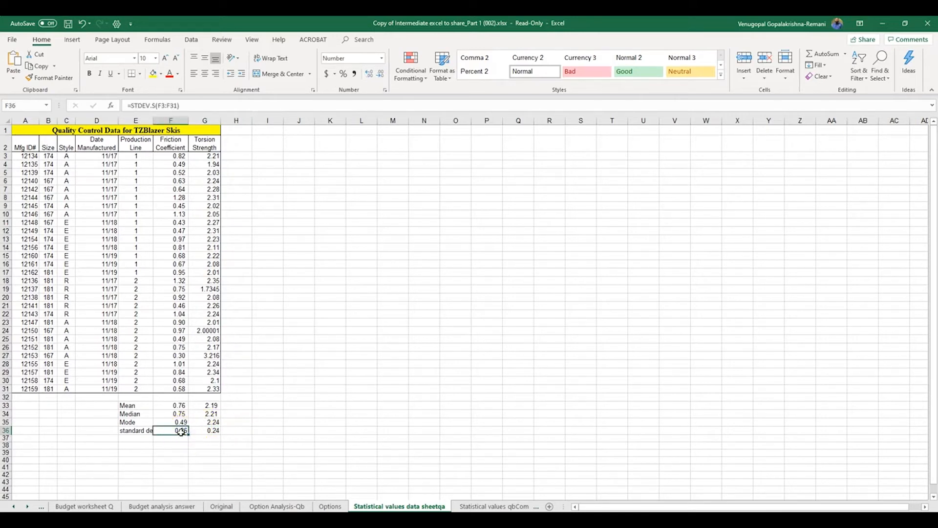
pyautogui.click(369, 75)
pyautogui.click(369, 74)
pyautogui.click(369, 74)
pyautogui.click(370, 74)
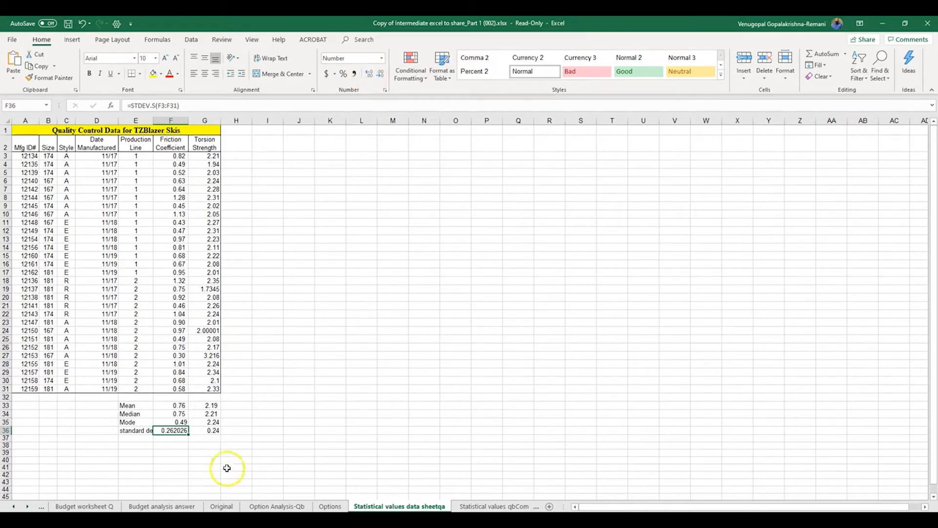
pyautogui.click(207, 430)
pyautogui.click(369, 75)
pyautogui.click(369, 75)
pyautogui.click(369, 75)
pyautogui.click(369, 76)
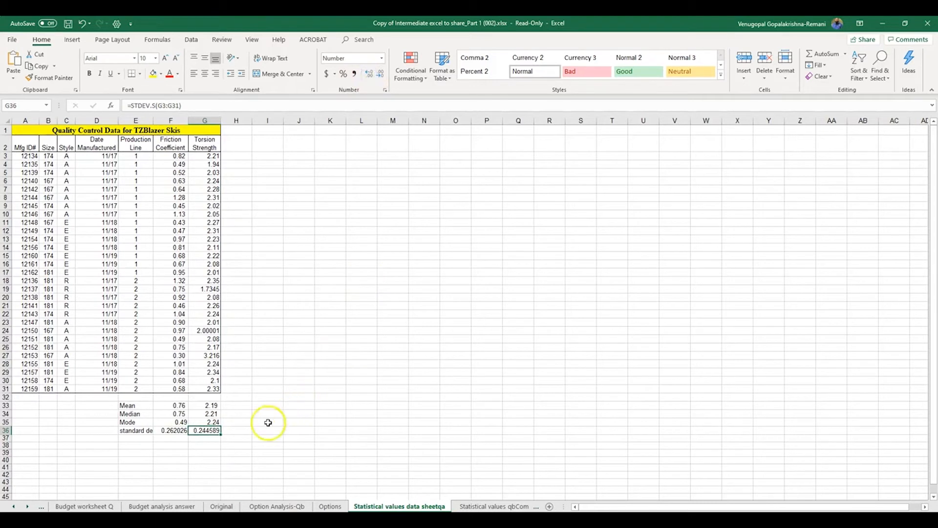
# - Round the friction standard deviation in H36 with =ROUND(F36,2), and clear that formula again
pyautogui.click(244, 429)
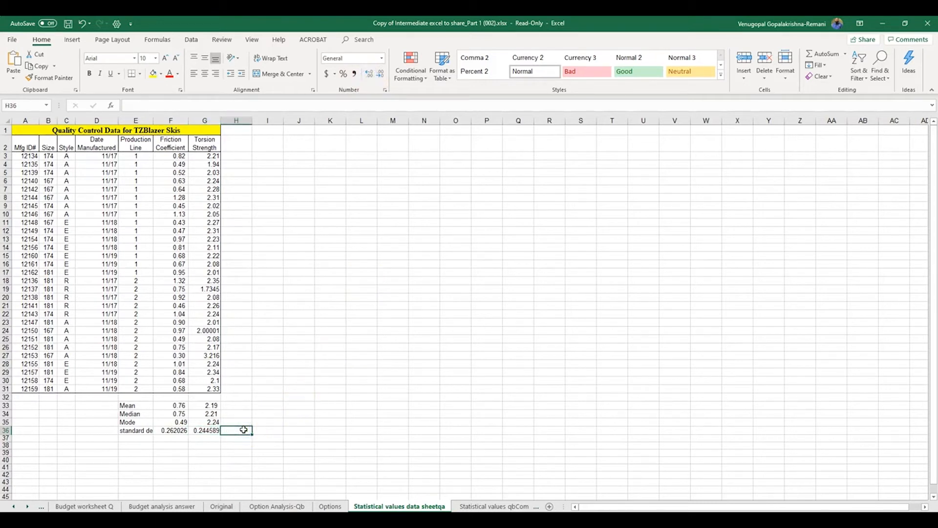
pyautogui.write('=R')
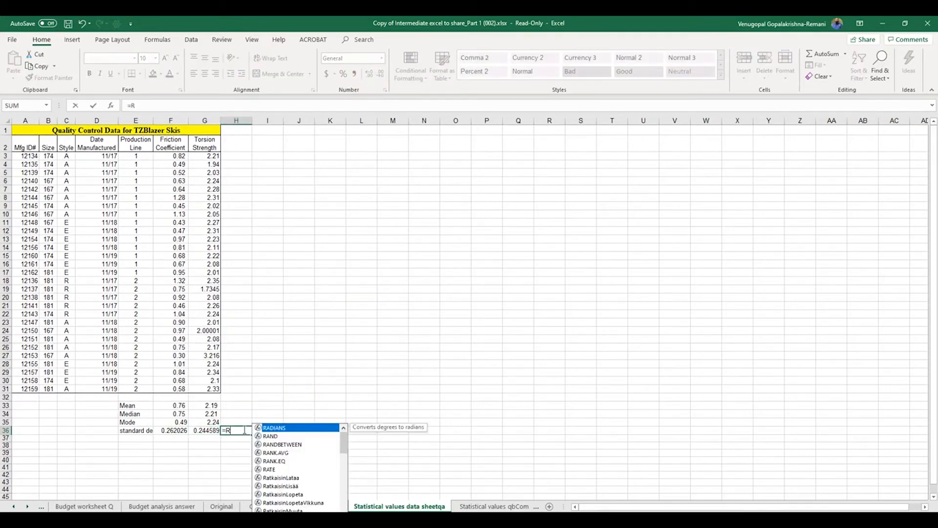
pyautogui.write('ound')
pyautogui.doubleClick(251, 440)
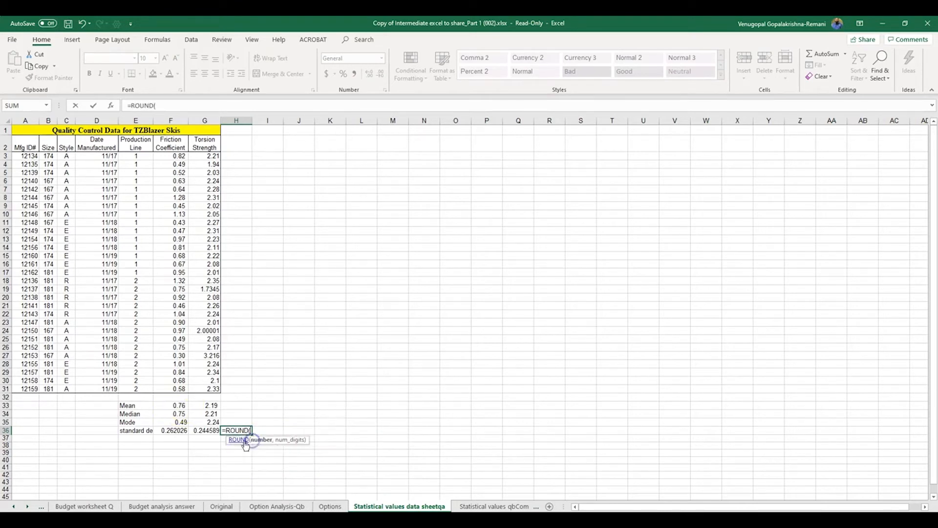
pyautogui.click(178, 431)
pyautogui.write(',2')
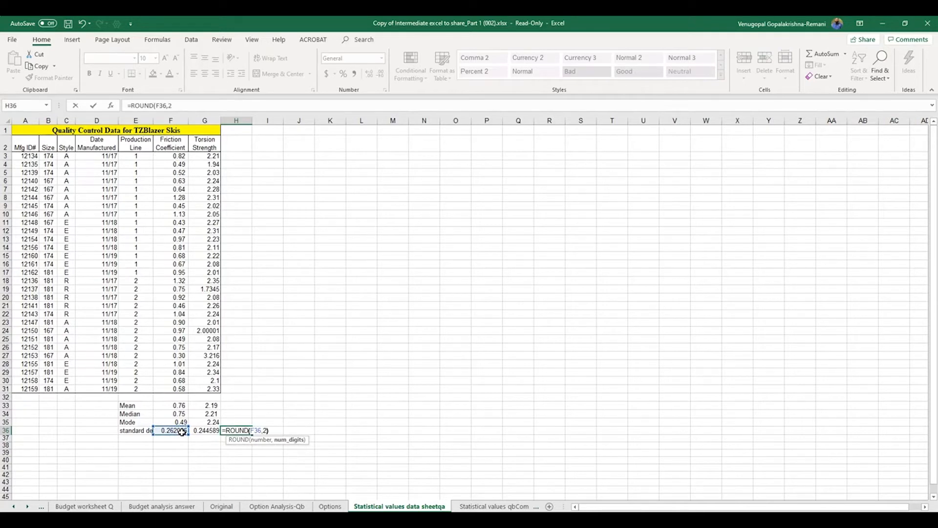
pyautogui.write(')')
pyautogui.press('Return')
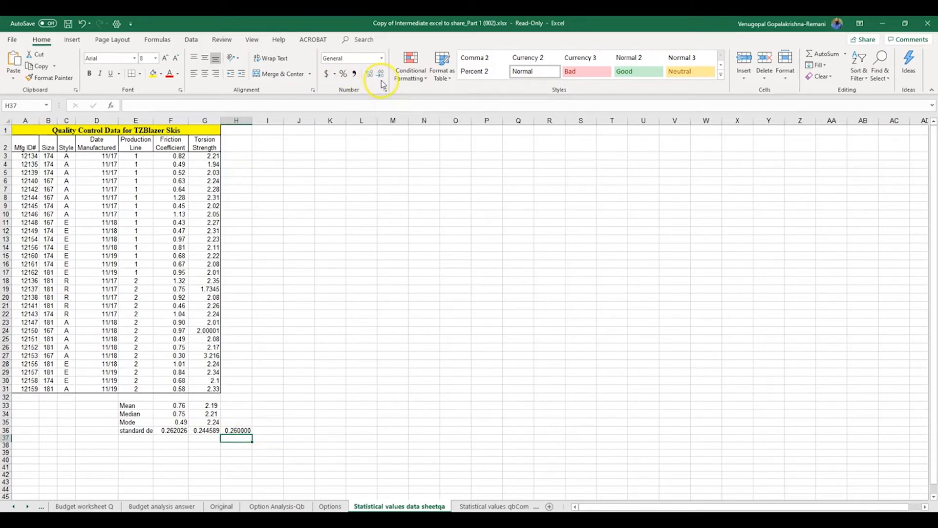
pyautogui.click(233, 430)
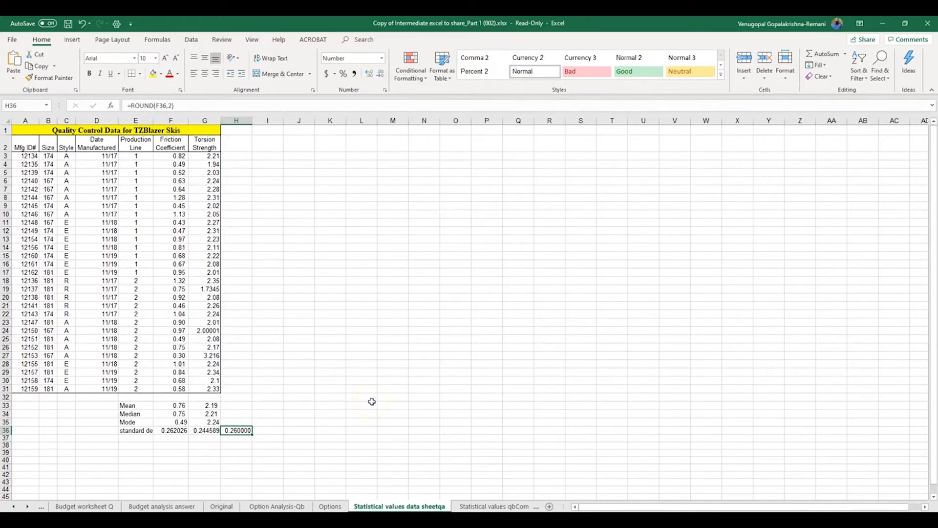
pyautogui.press('Delete')
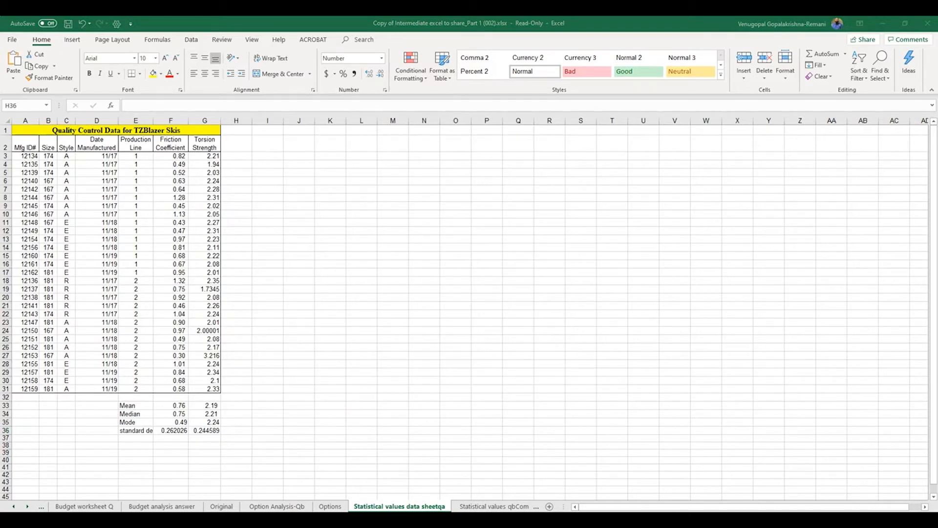
# - Open the sumif worksheet at the end of the workbook
pyautogui.click(27, 506)
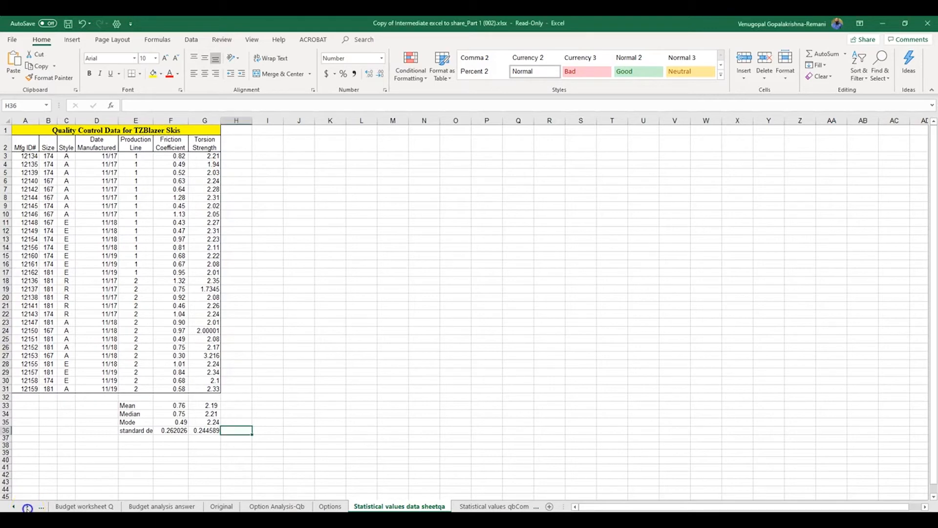
pyautogui.click(27, 506)
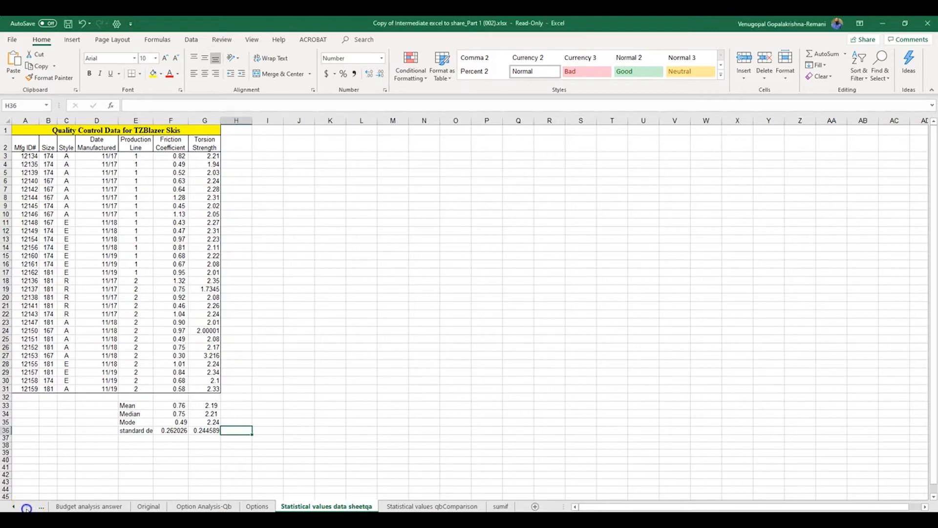
pyautogui.click(498, 507)
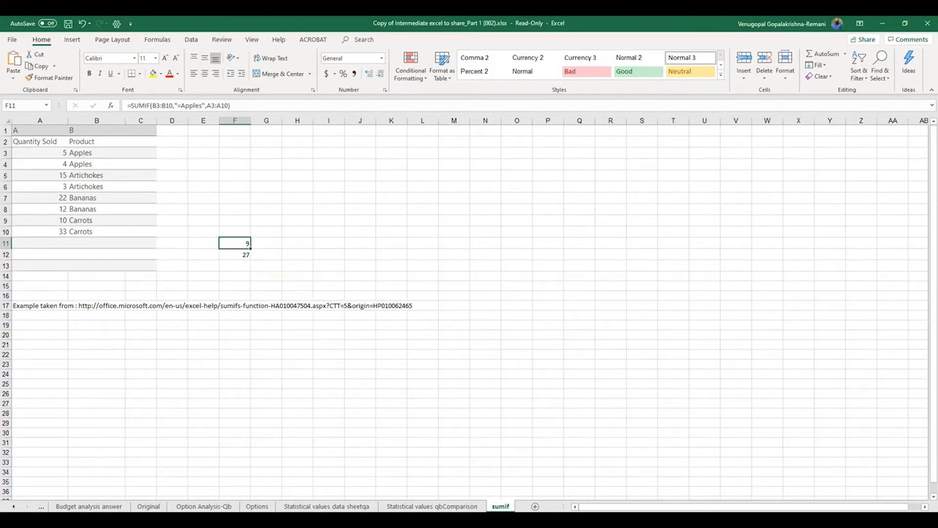
# - Switch to PowerPoint to read the Sumif function continued slide with its two questions, and return to the Excel workbook
pyautogui.moveTo(937, 391); pyautogui.dragTo(507, 120)
pyautogui.click(819, 125)
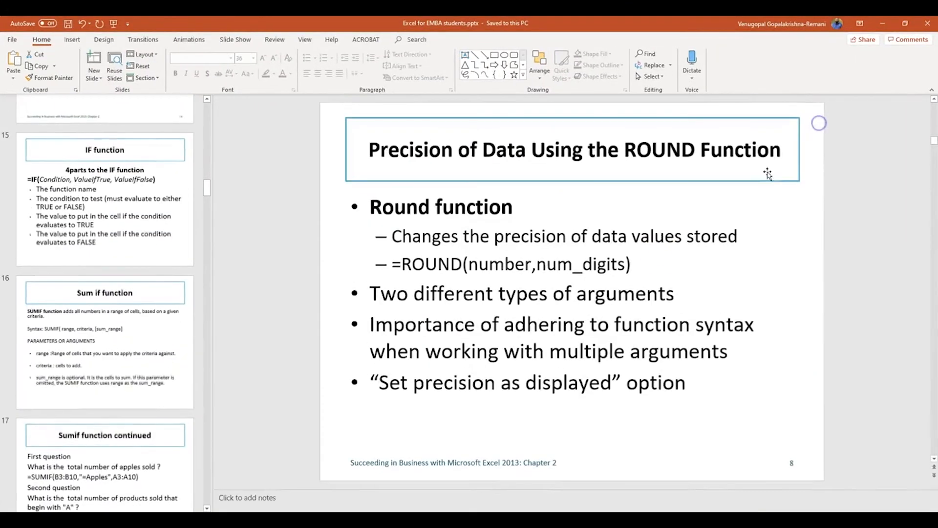
pyautogui.click(116, 473)
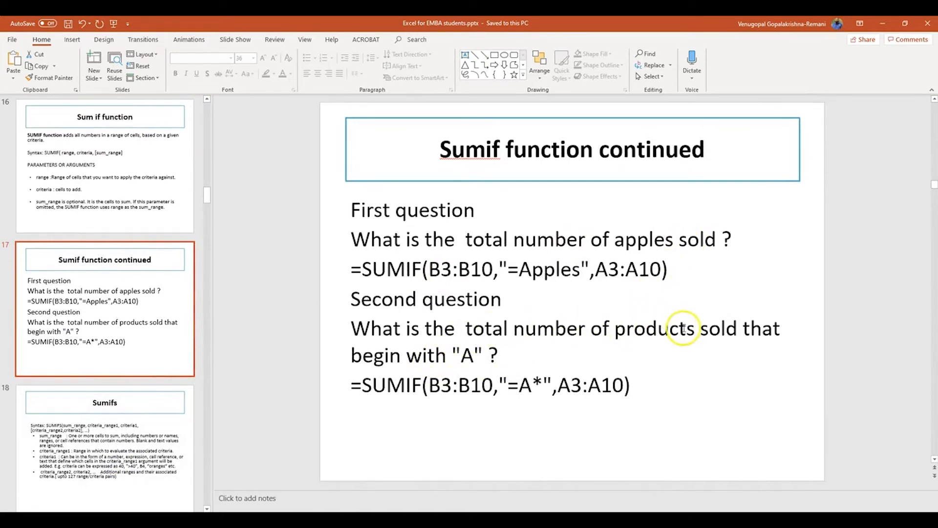
pyautogui.moveTo(361, 24); pyautogui.dragTo(937, 152)
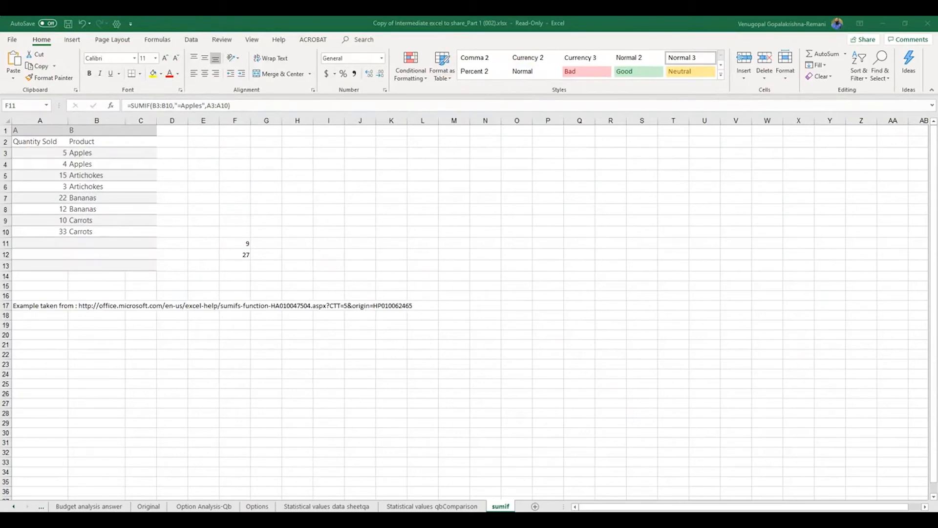
# - Total the quantity of apples sold in F5 with =SUMIF(B3:B10,"apples",A3:A10), and check the formula
pyautogui.click(240, 177)
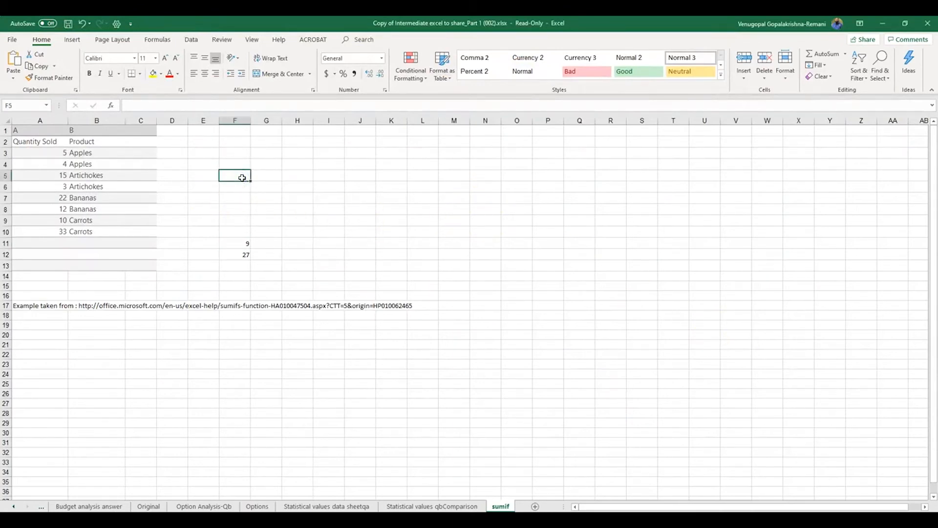
pyautogui.write('=')
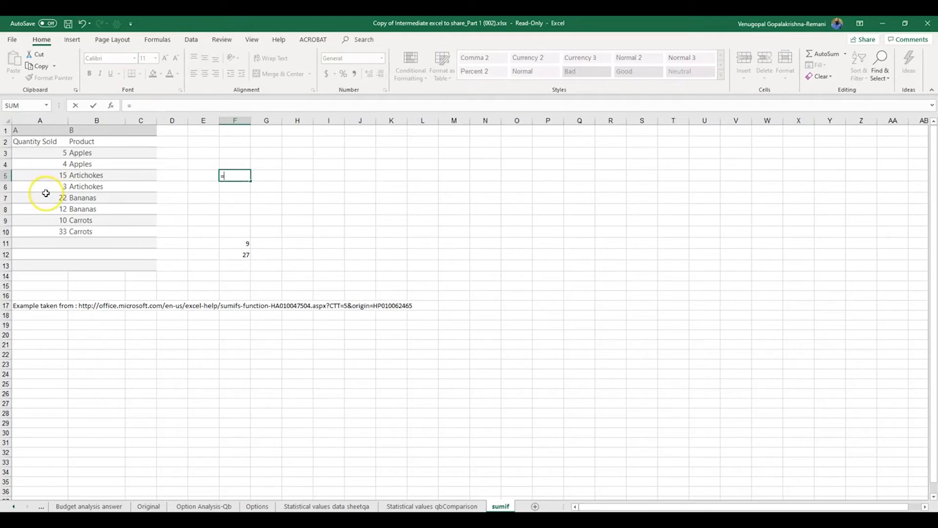
pyautogui.write('sumif')
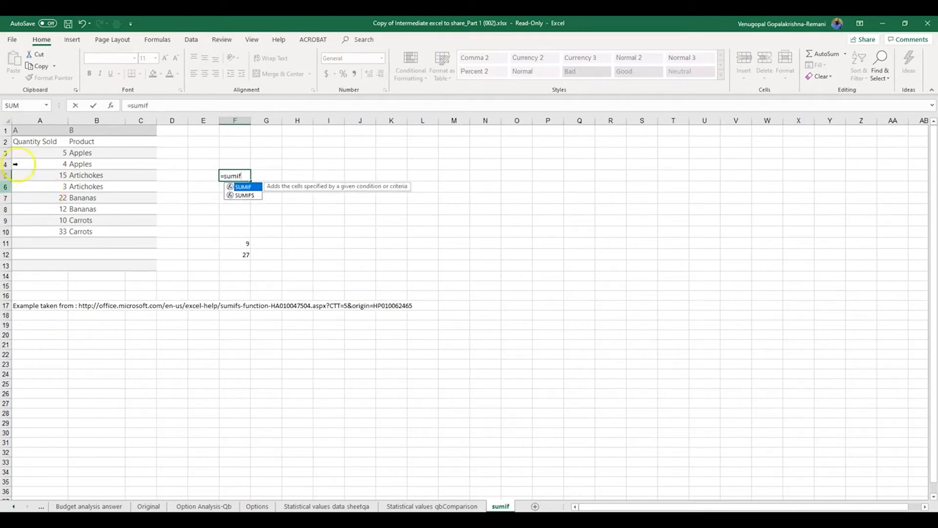
pyautogui.doubleClick(243, 186)
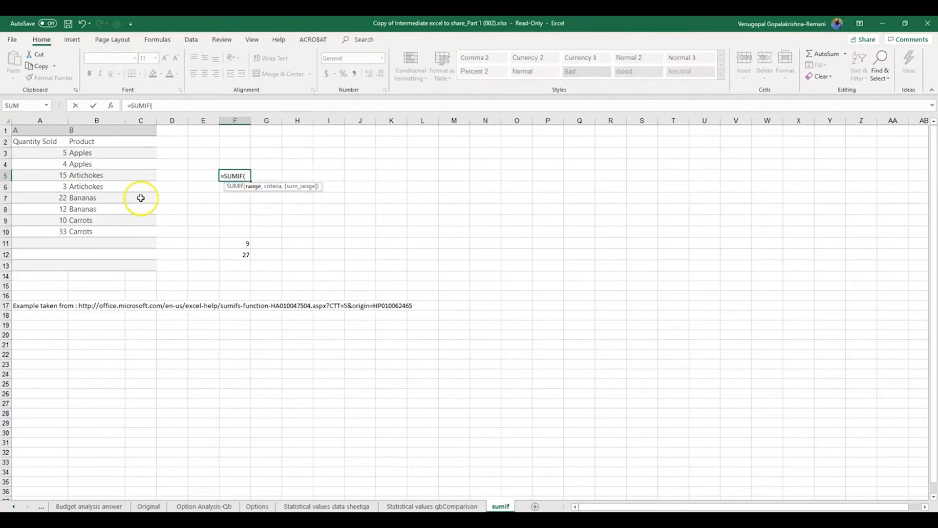
pyautogui.moveTo(123, 153); pyautogui.dragTo(94, 227)
pyautogui.write(',"a')
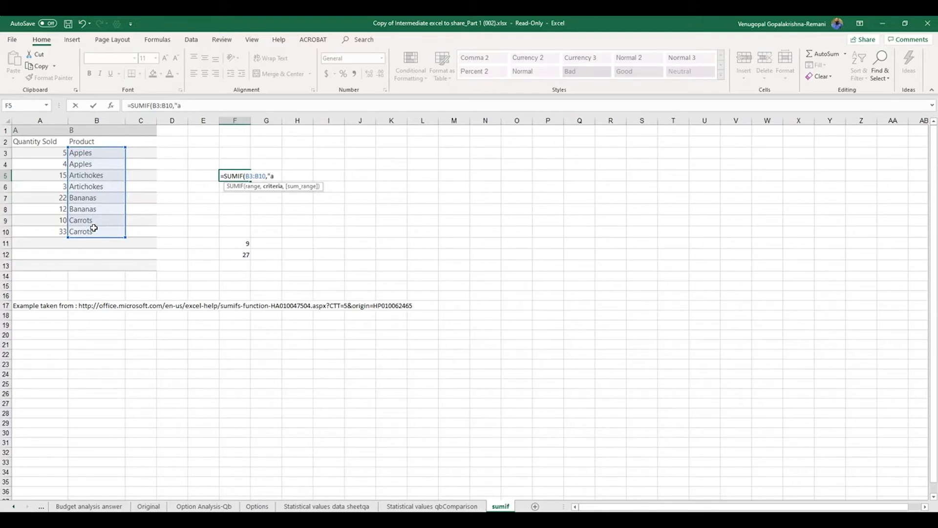
pyautogui.write('pples",')
pyautogui.click(54, 152)
pyautogui.moveTo(54, 152); pyautogui.dragTo(53, 229)
pyautogui.write(')')
pyautogui.press('Return')
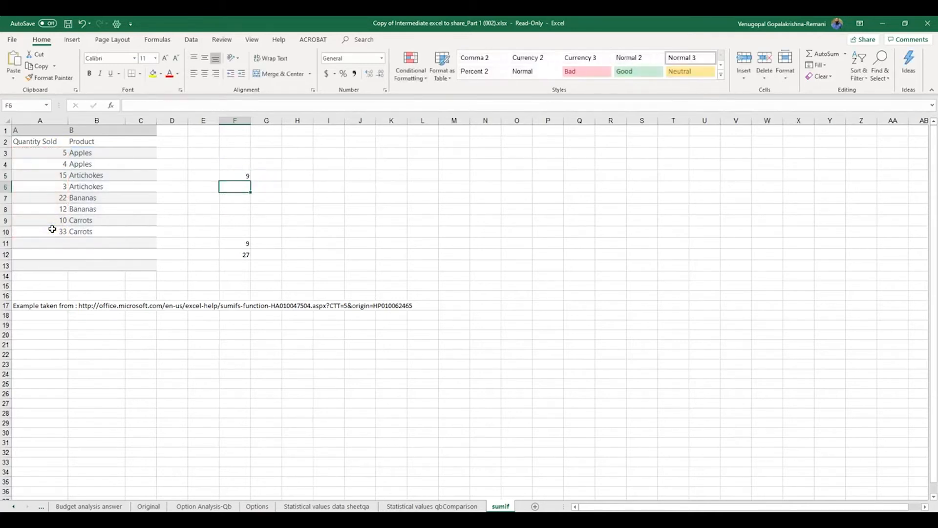
pyautogui.click(240, 177)
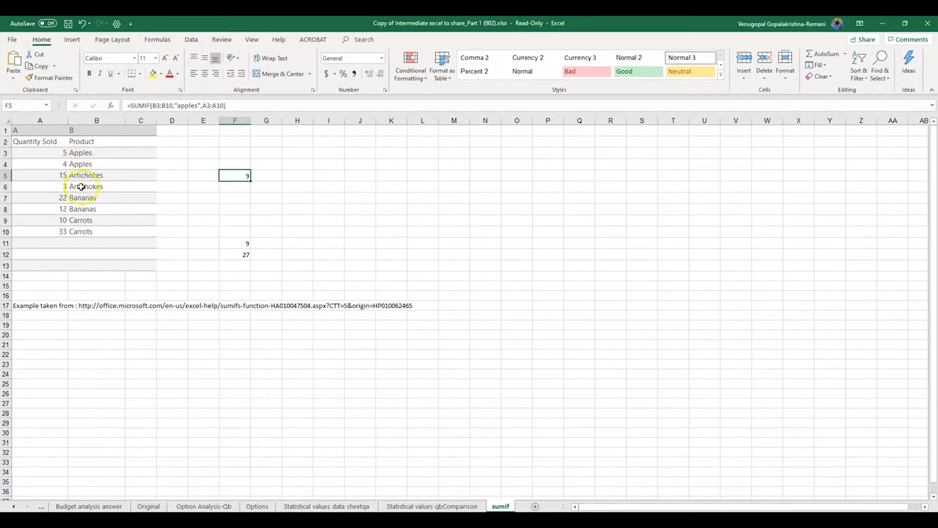
# - Total the quantity of products beginning with A in F6 with =SUMIF(B3:B10,"A*",A3:A10)
pyautogui.click(241, 189)
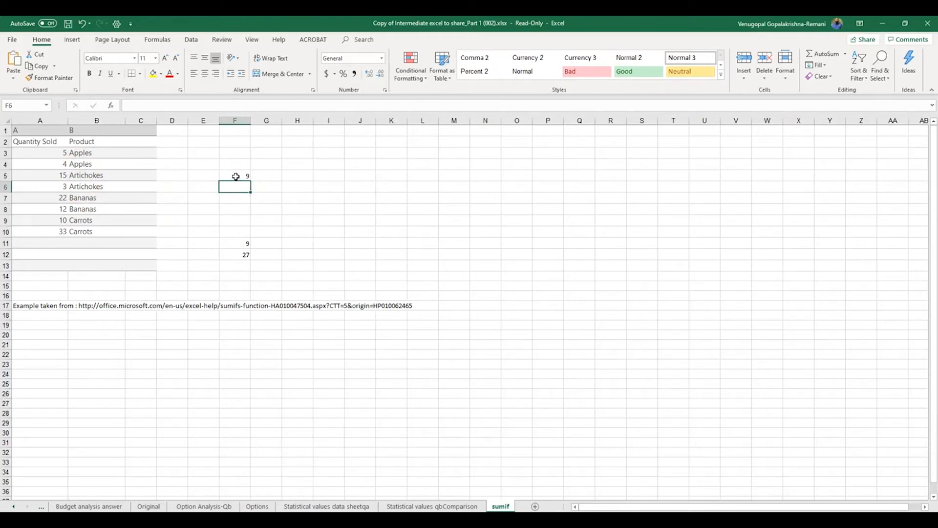
pyautogui.write('=S')
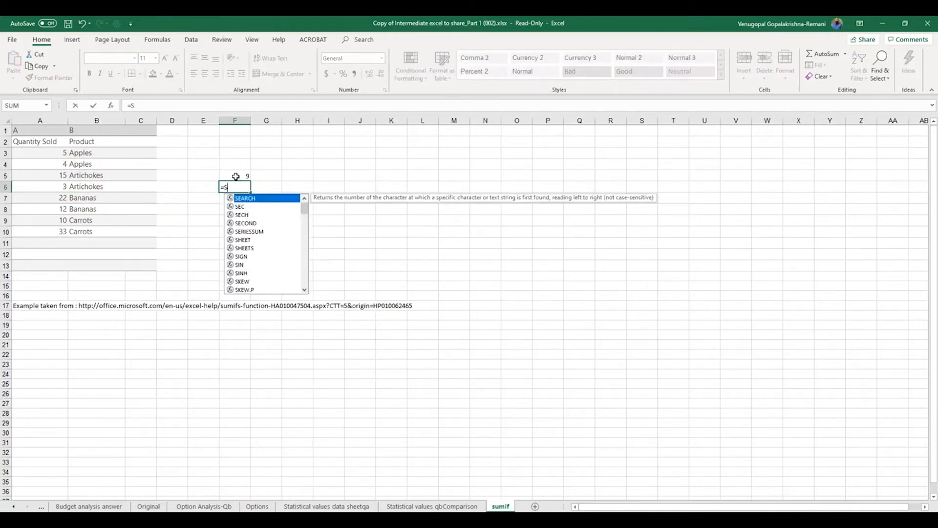
pyautogui.write('umif(')
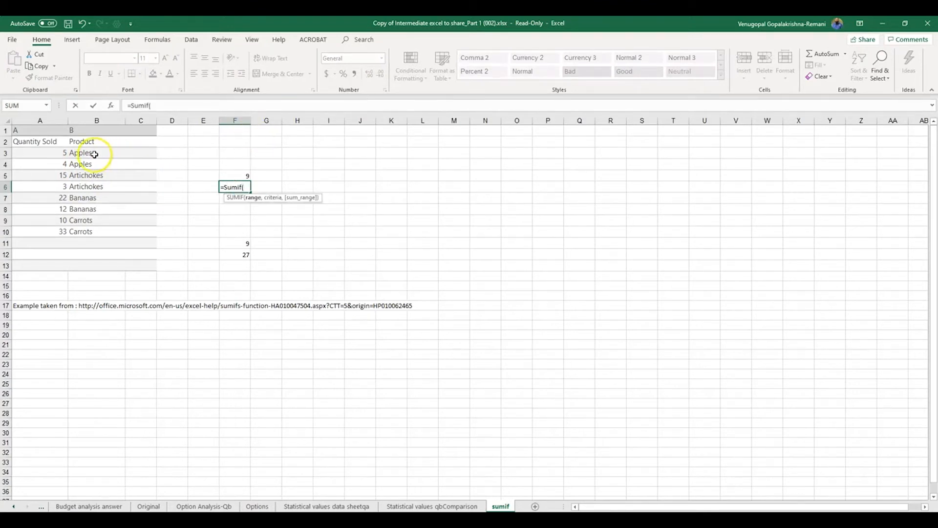
pyautogui.moveTo(94, 154); pyautogui.dragTo(92, 229)
pyautogui.write(',')
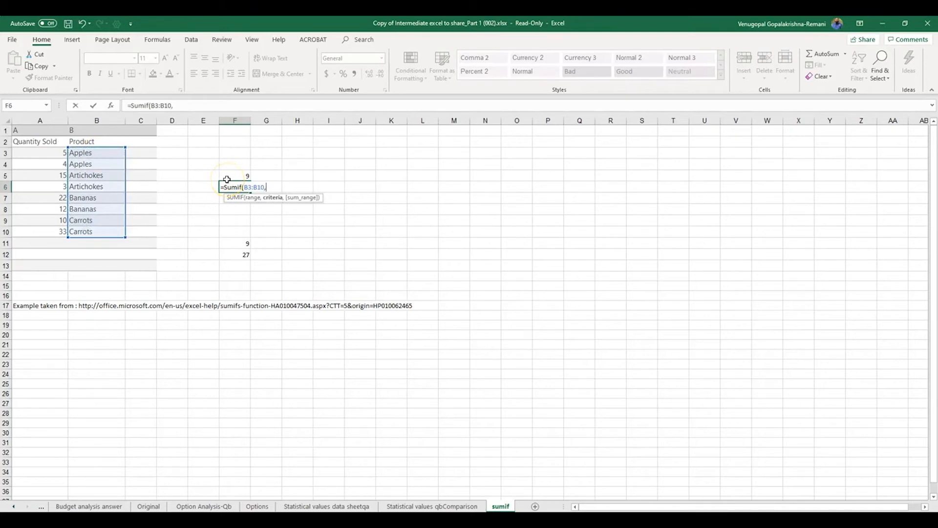
pyautogui.write('"A8')
pyautogui.press('BackSpace')
pyautogui.write('",')
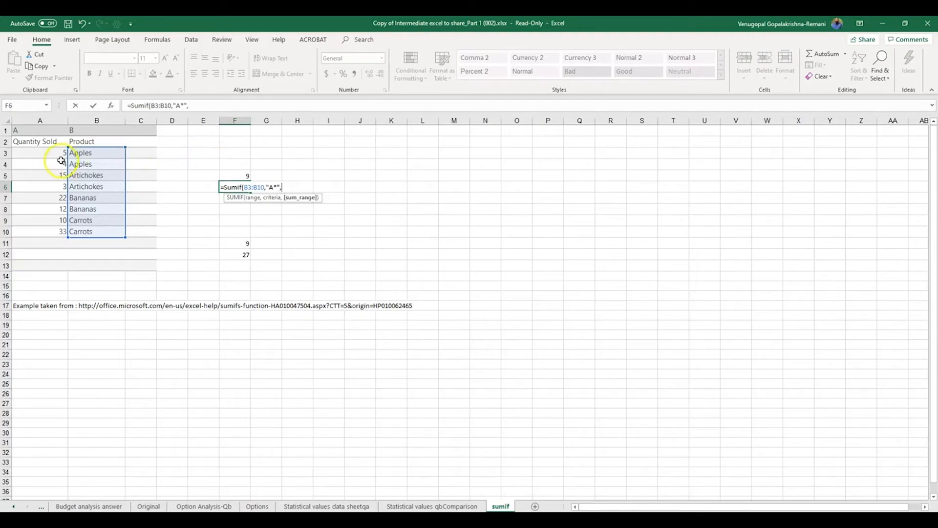
pyautogui.moveTo(57, 153); pyautogui.dragTo(57, 230)
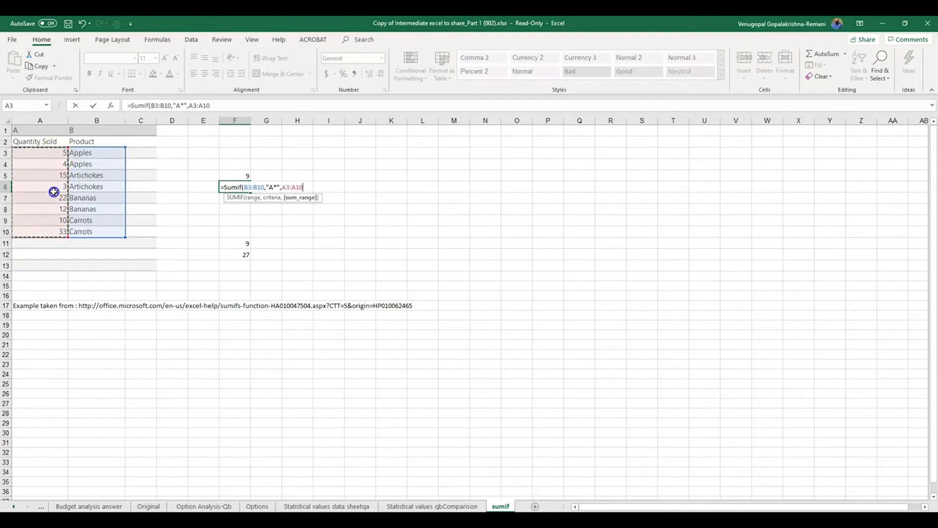
pyautogui.write(')')
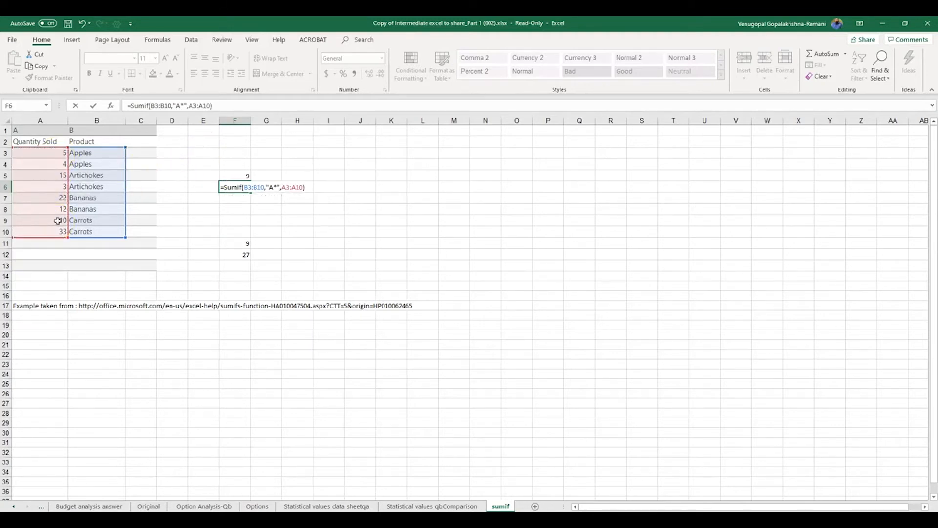
pyautogui.press('Return')
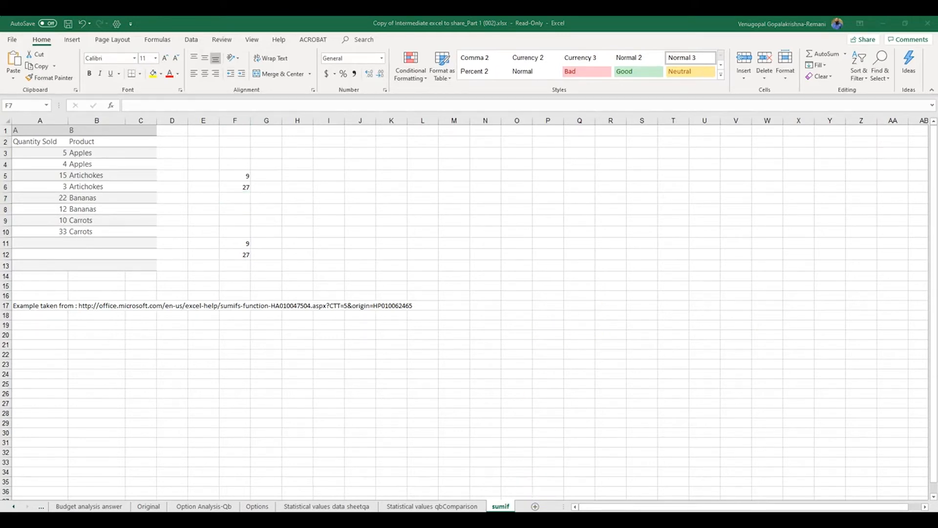
# - Switch to PowerPoint to look through the slides from Tufte Principle to the chart sub-types, and switch to the Graphs and charts Excel workbook
pyautogui.moveTo(579, 489)
pyautogui.hotkey('alt', 'Tab')
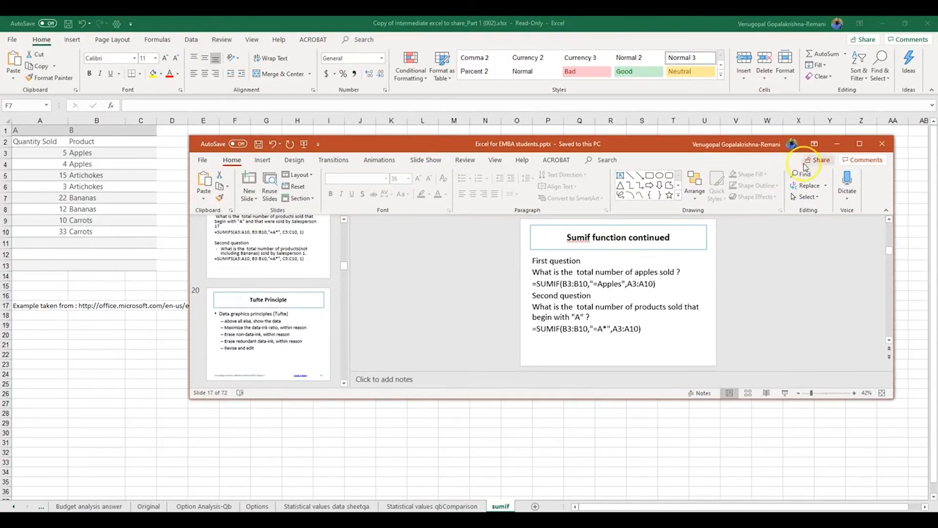
pyautogui.click(860, 144)
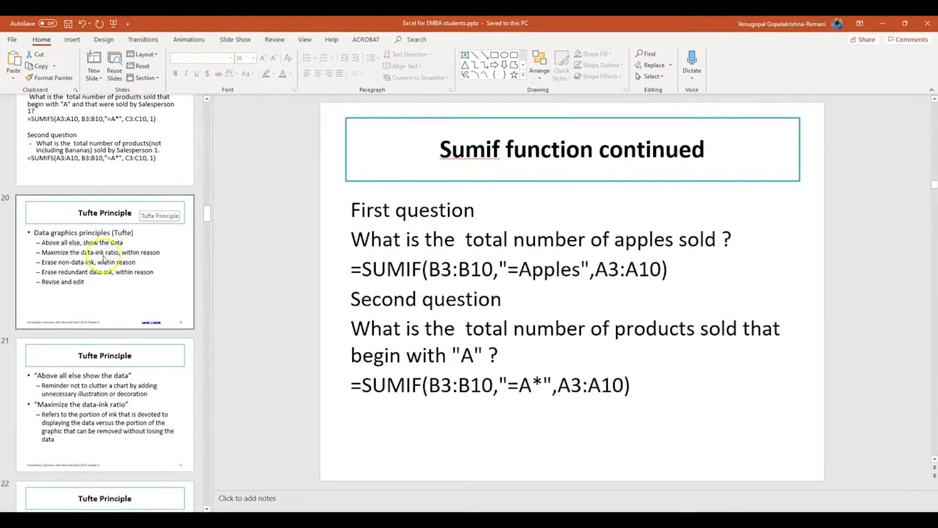
pyautogui.scroll(-4, 106, 445)
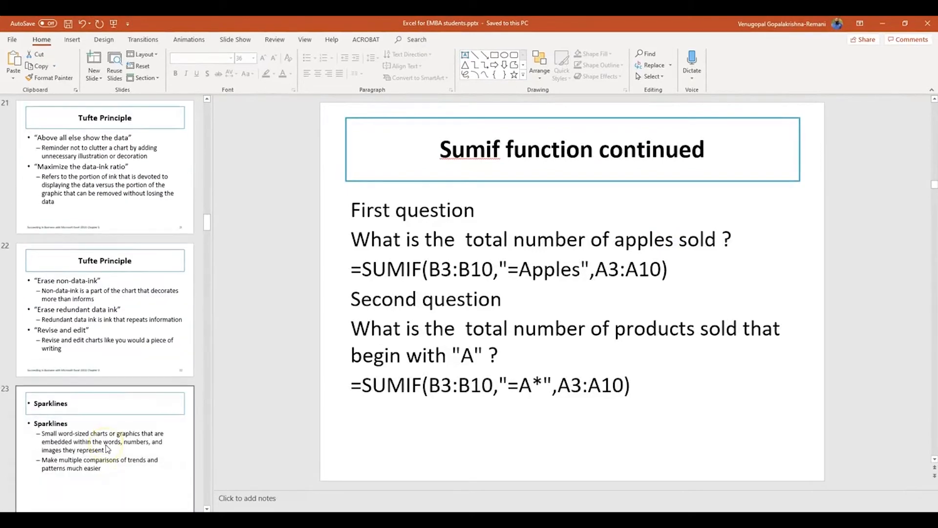
pyautogui.scroll(-4, 106, 448)
pyautogui.scroll(-5, 107, 448)
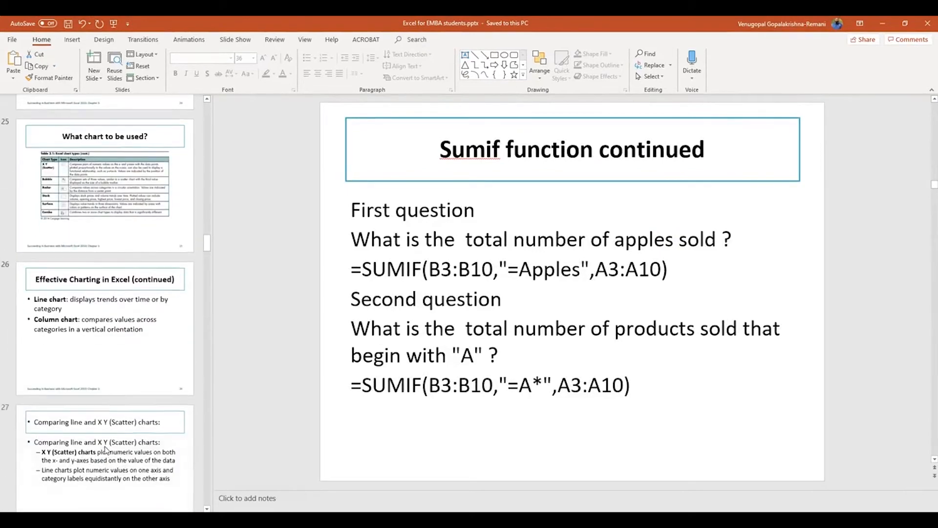
pyautogui.scroll(-5, 108, 450)
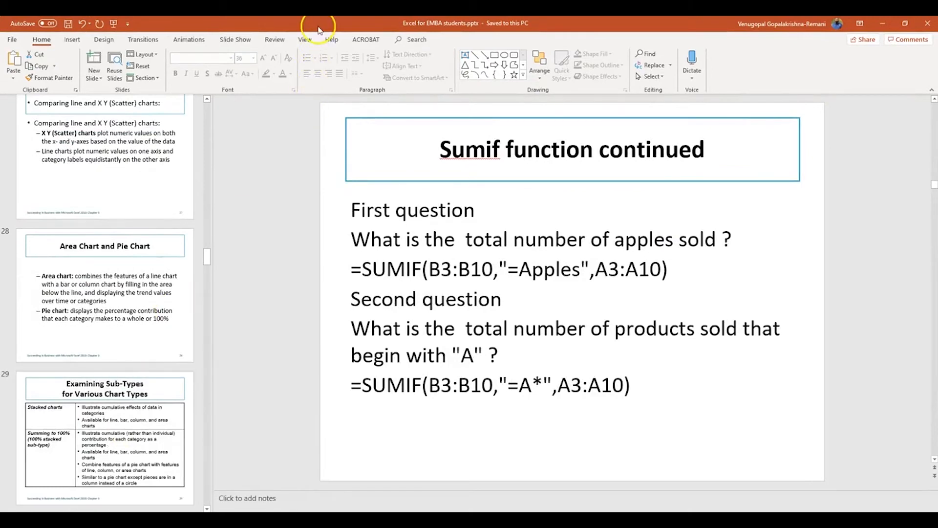
pyautogui.moveTo(318, 28); pyautogui.dragTo(937, 190)
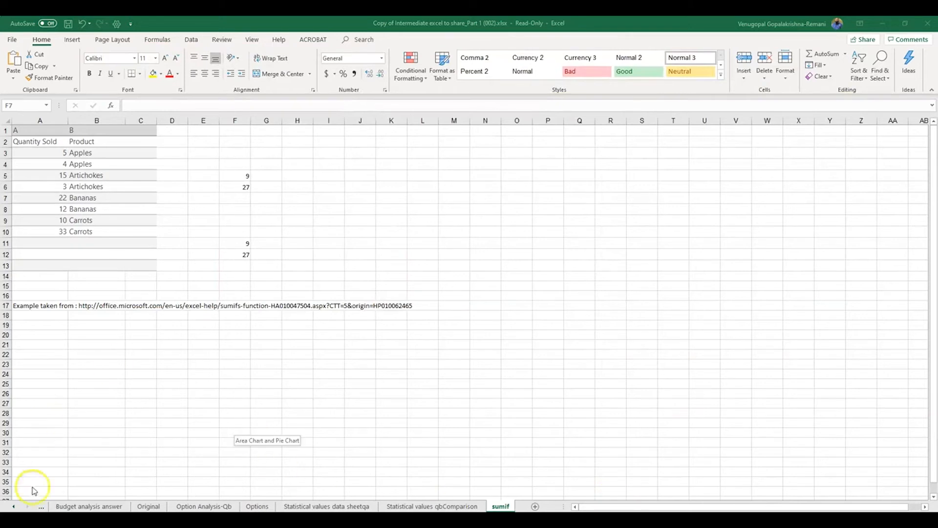
pyautogui.hotkey('alt', 'Tab')
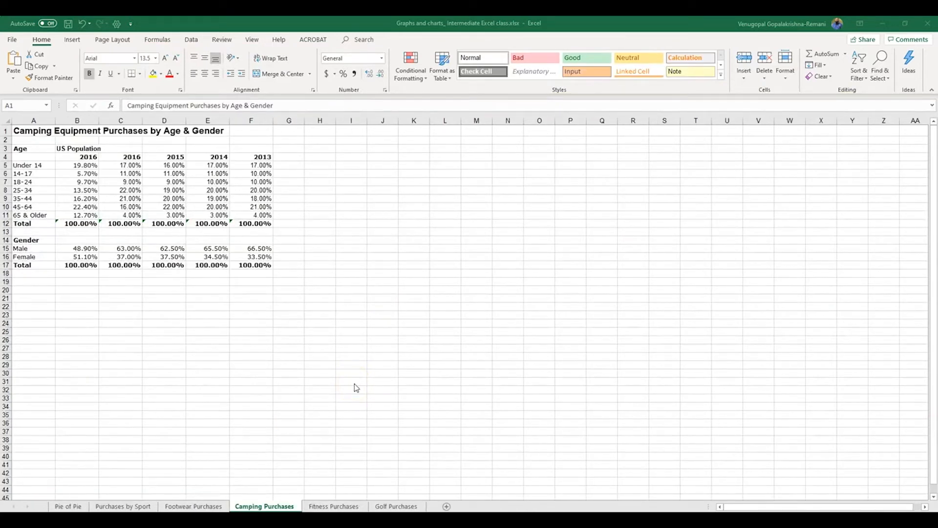
# - Fill the US Population heading from B3 down into B4 in place of the year, and clear B3
pyautogui.click(58, 162)
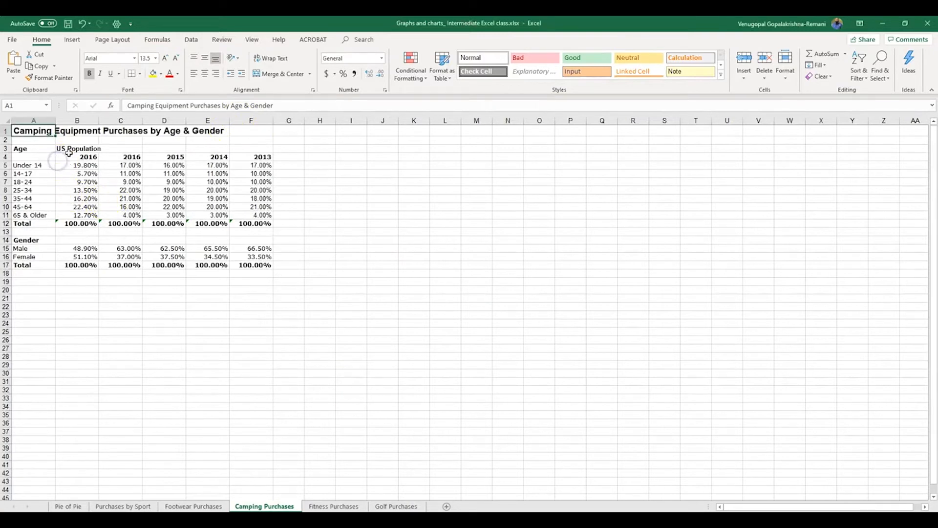
pyautogui.click(31, 167)
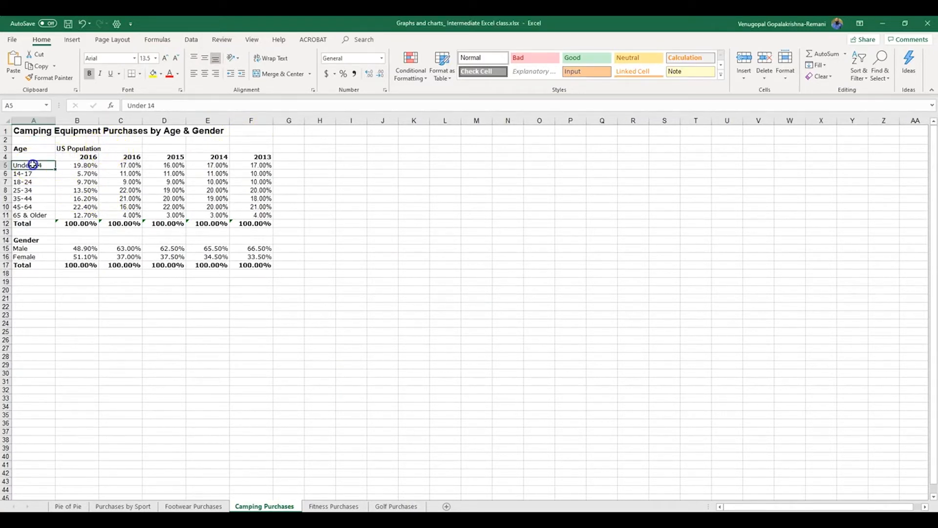
pyautogui.click(85, 156)
pyautogui.click(86, 149)
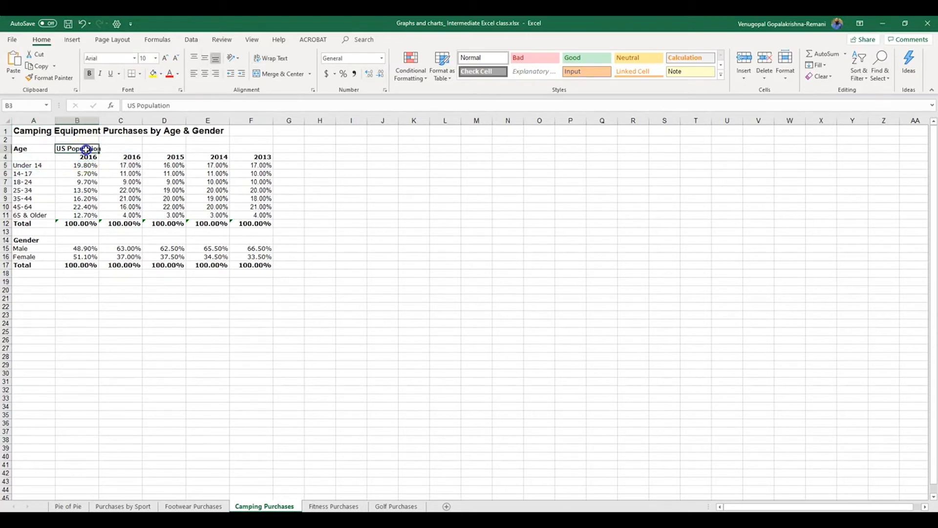
pyautogui.moveTo(100, 152); pyautogui.dragTo(99, 159)
pyautogui.click(93, 148)
pyautogui.press('Delete')
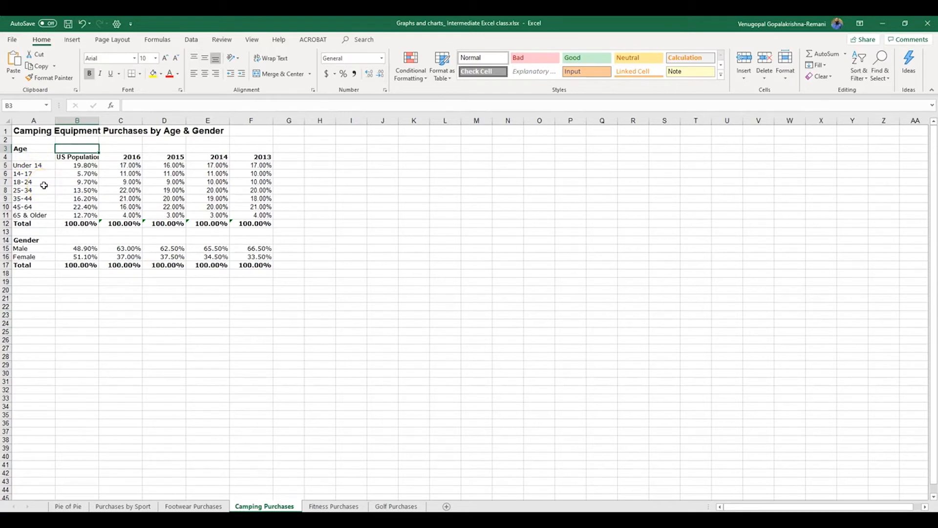
# - Insert a clustered column chart of A4:B11, using the variant with a differently coloured column for each age group
pyautogui.click(23, 154)
pyautogui.moveTo(23, 154); pyautogui.dragTo(81, 213)
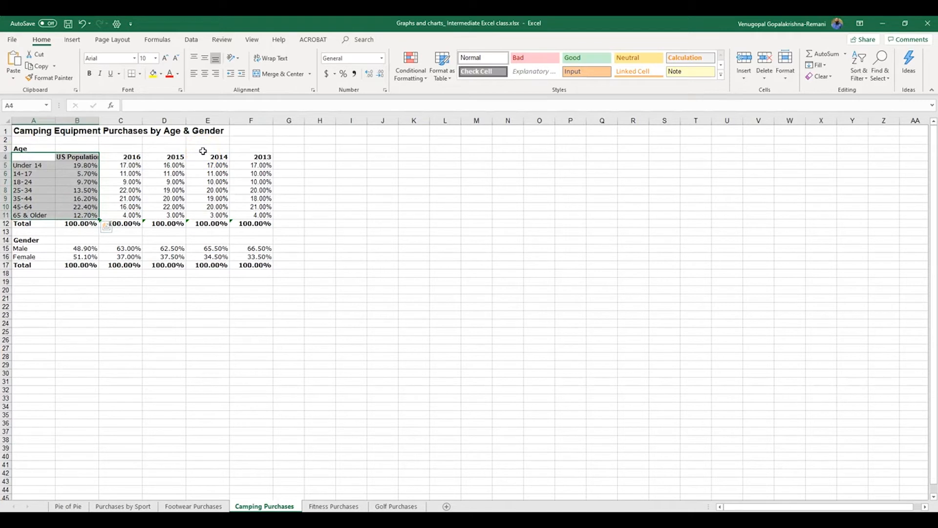
pyautogui.click(72, 40)
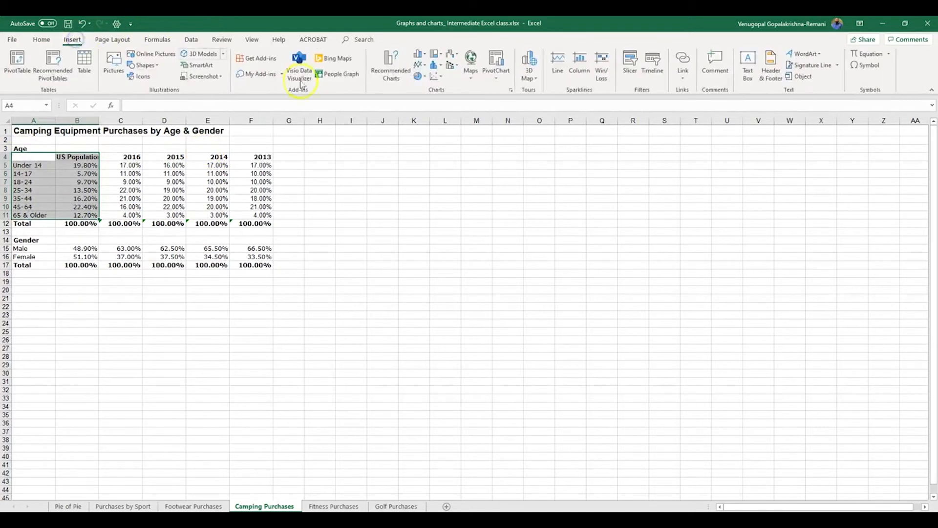
pyautogui.click(511, 93)
pyautogui.click(361, 190)
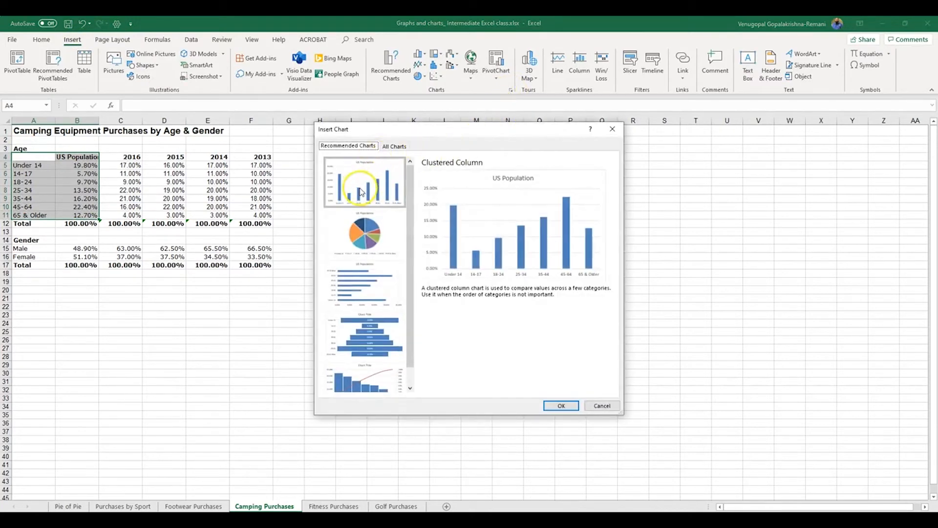
pyautogui.click(394, 145)
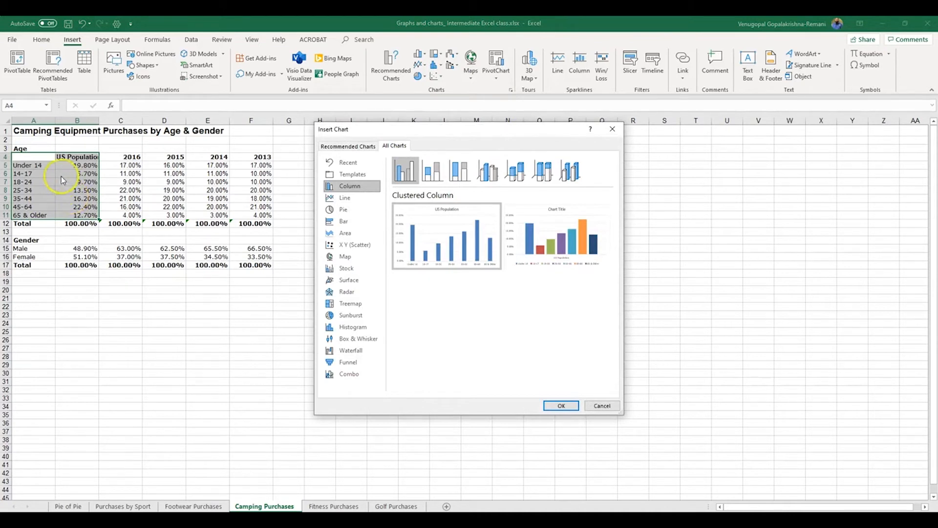
pyautogui.click(118, 208)
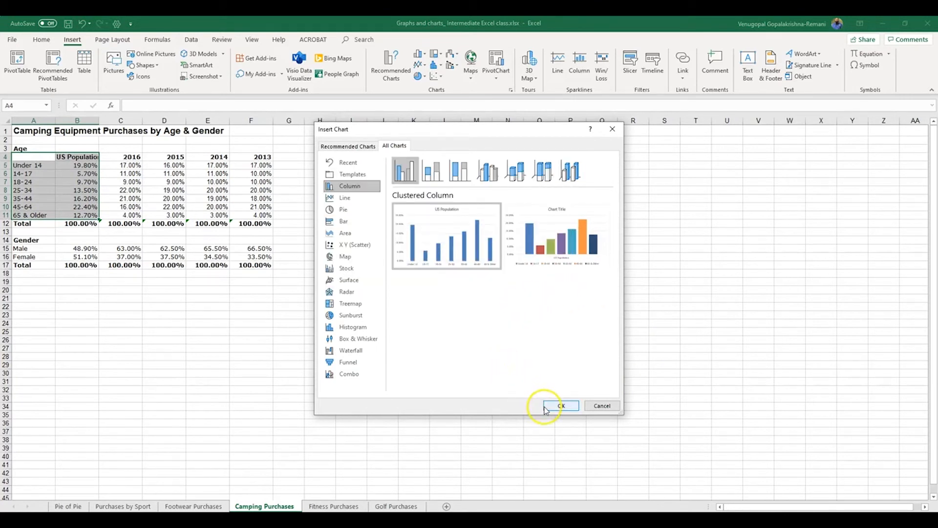
pyautogui.moveTo(543, 255)
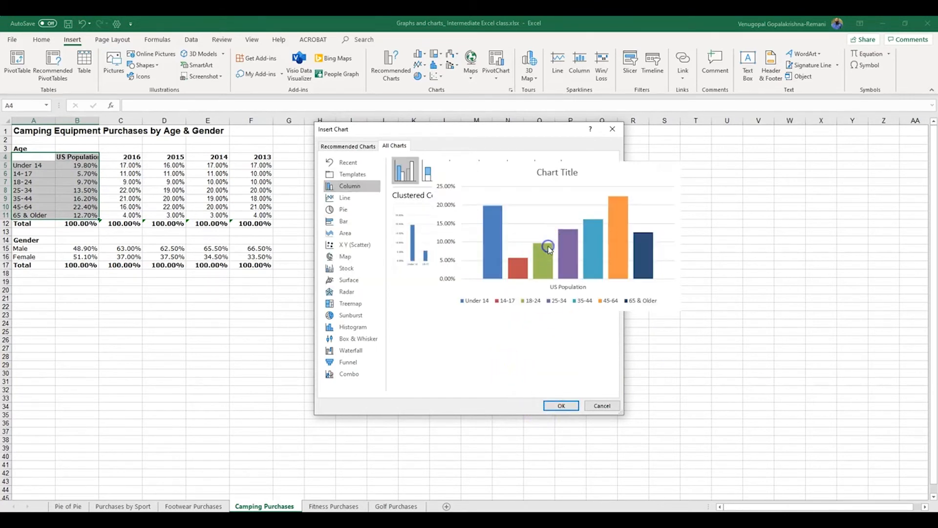
pyautogui.click(576, 407)
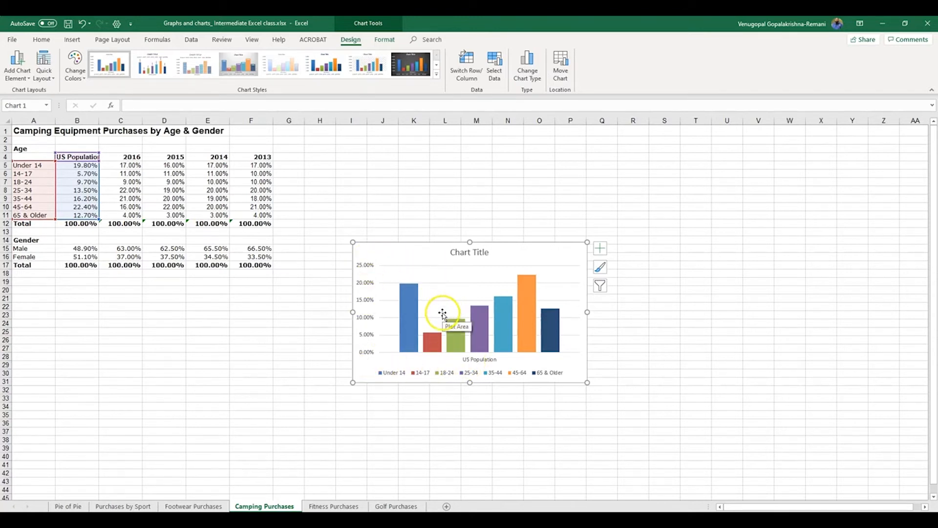
# - Replace the chart's placeholder title with "Camping equipment purchases by age"
pyautogui.click(472, 253)
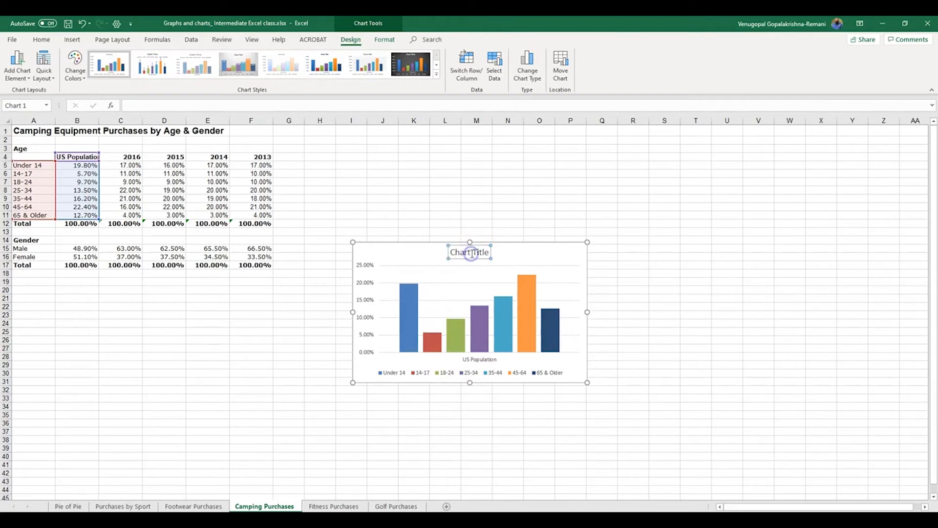
pyautogui.doubleClick(472, 253)
pyautogui.moveTo(489, 252)
pyautogui.mouseDown()
pyautogui.moveTo(476, 253)
pyautogui.moveTo(485, 255)
pyautogui.mouseUp()
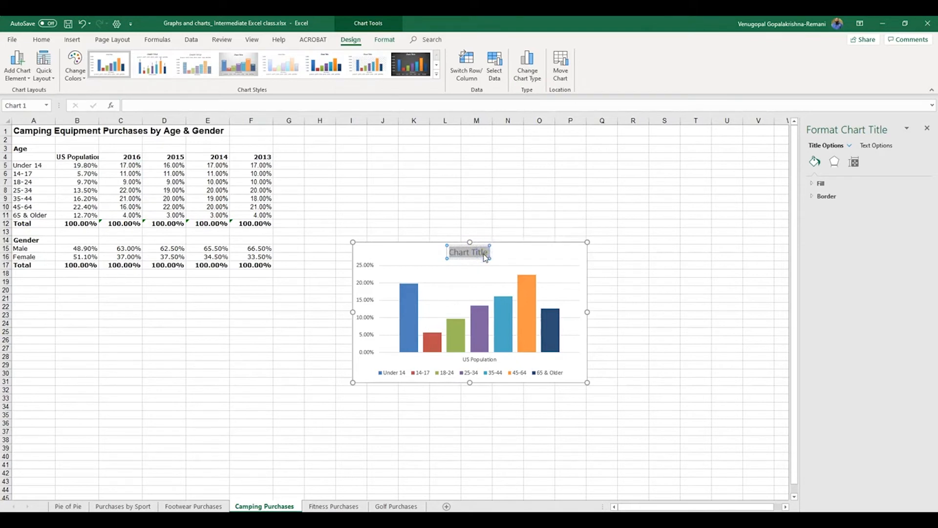
pyautogui.write('Camp')
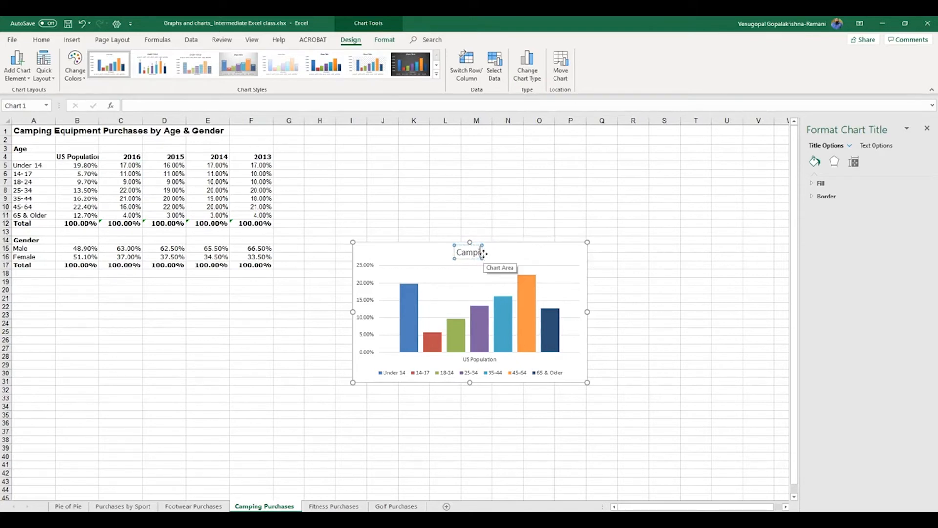
pyautogui.write('ing equipme')
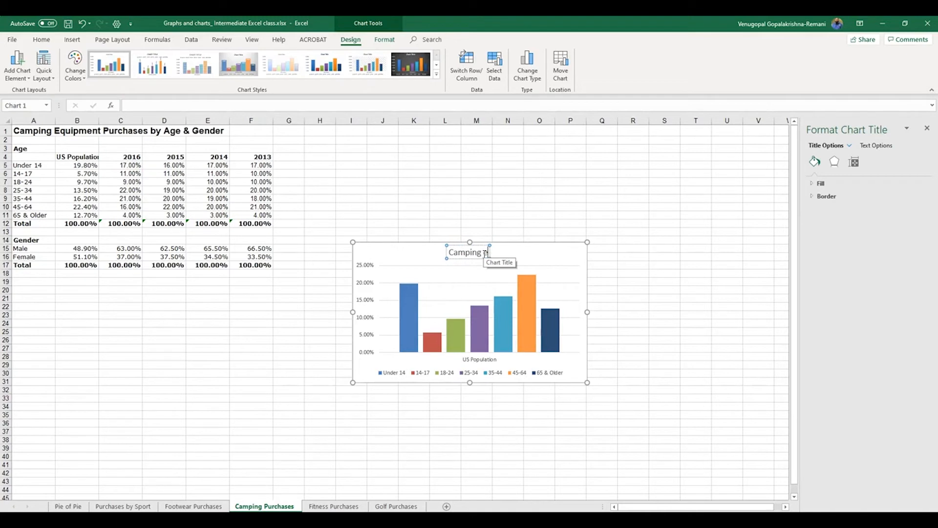
pyautogui.write('nt')
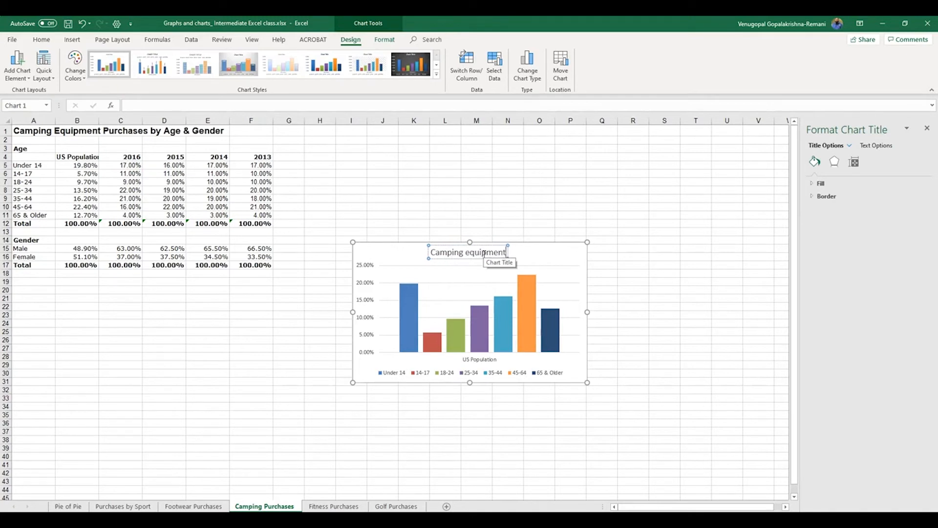
pyautogui.write(' purc')
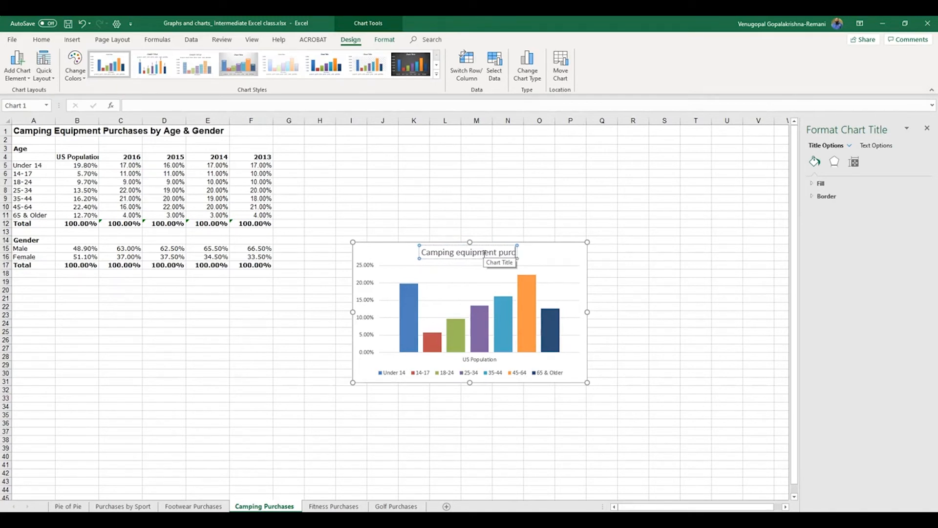
pyautogui.write('hases by age')
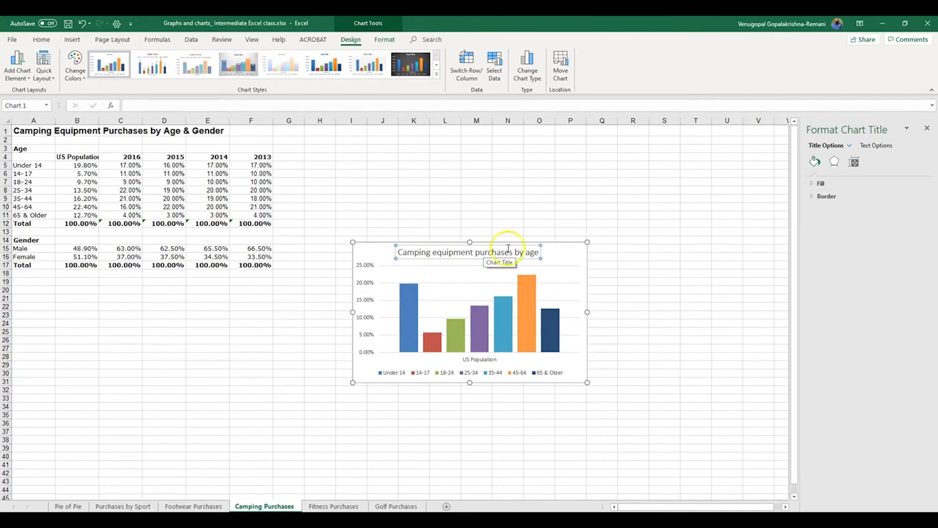
pyautogui.click(602, 265)
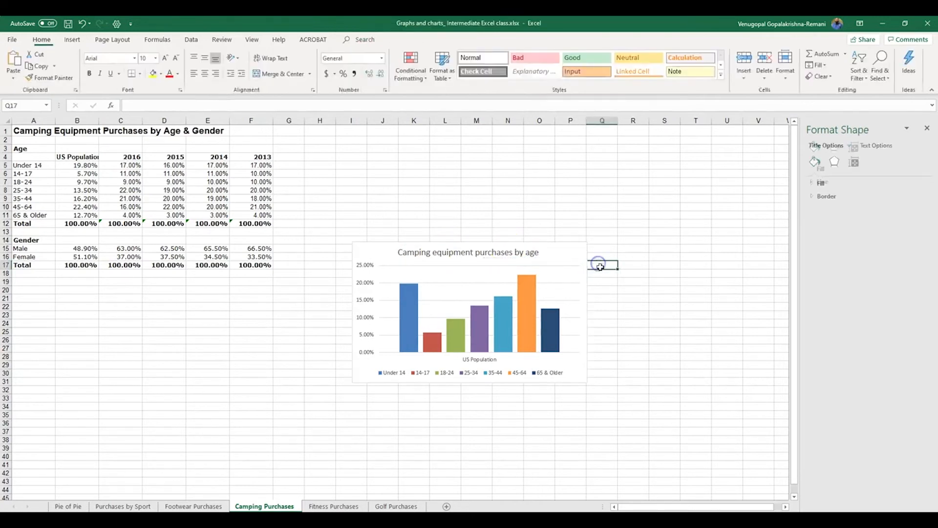
# - Try moving the chart title to one side and place it back centred above the columns
pyautogui.click(484, 272)
pyautogui.click(480, 253)
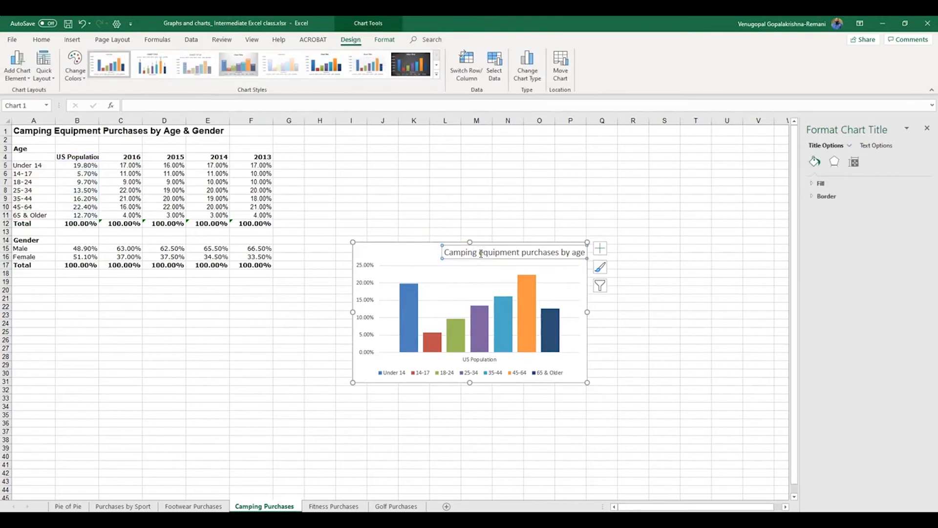
pyautogui.moveTo(471, 244); pyautogui.dragTo(426, 247)
pyautogui.click(662, 246)
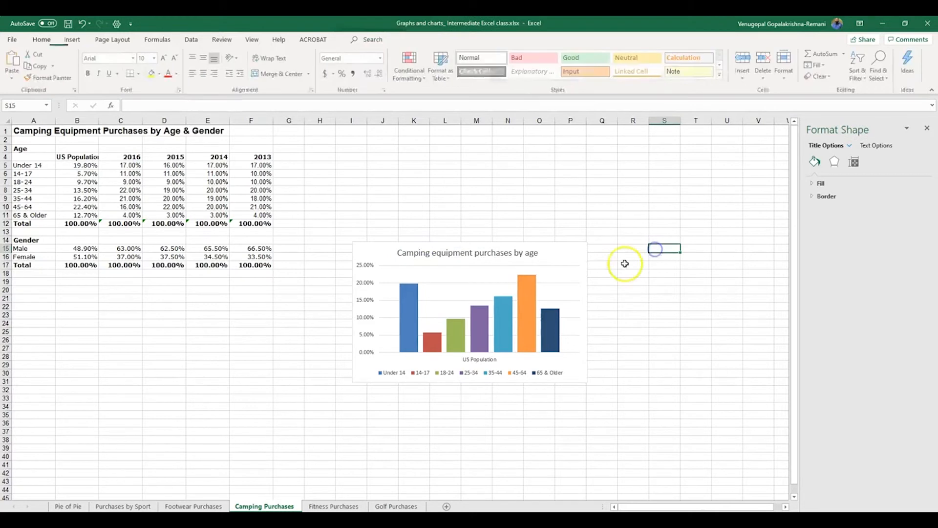
# - Add axis titles to the camping equipment purchases column chart
pyautogui.click(547, 252)
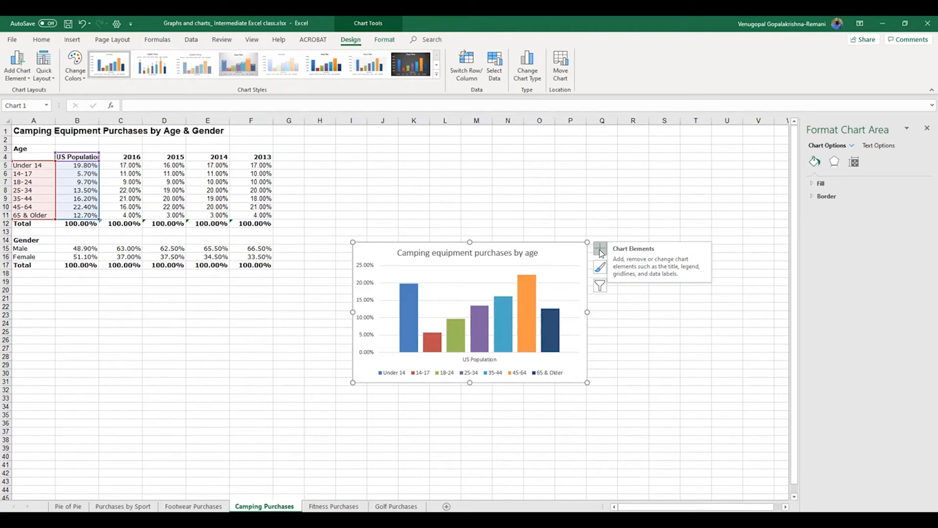
pyautogui.click(600, 250)
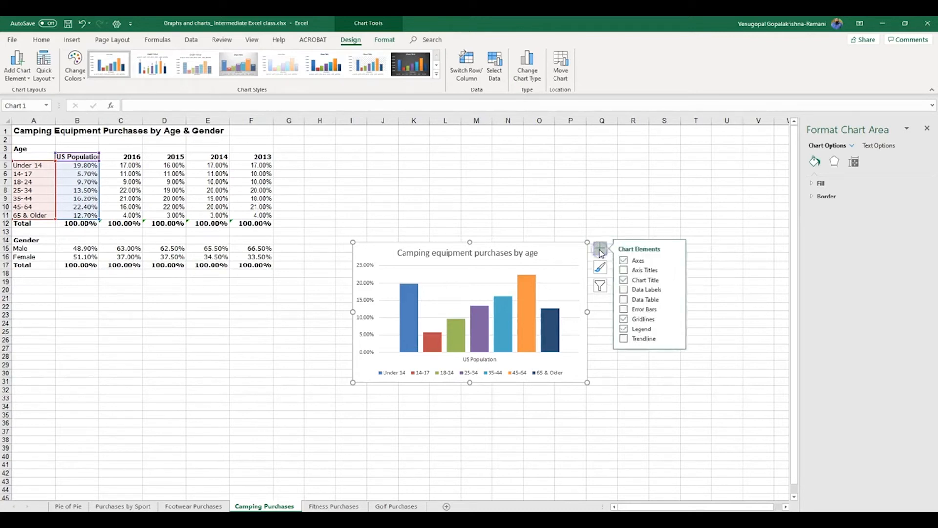
pyautogui.click(642, 271)
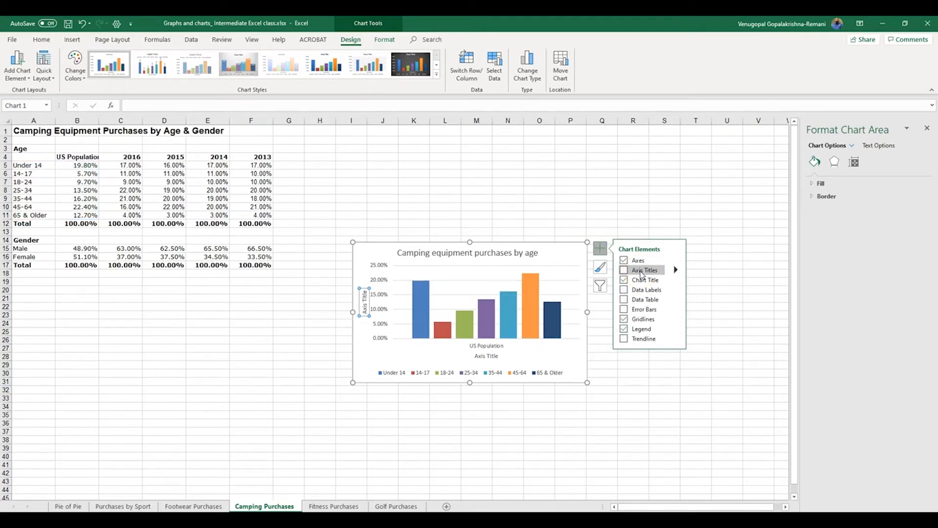
# - Replace the placeholder title of the chart's vertical axis with "percentage value"
pyautogui.click(365, 302)
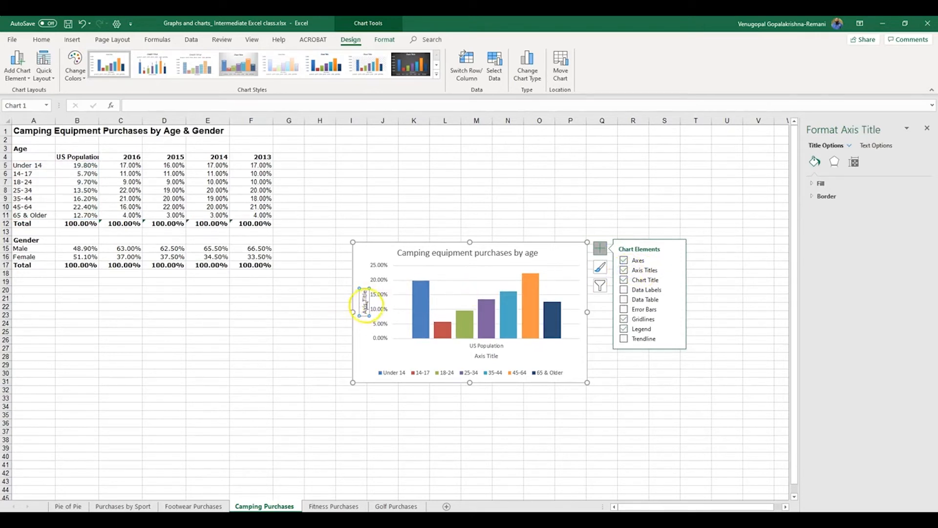
pyautogui.doubleClick(367, 306)
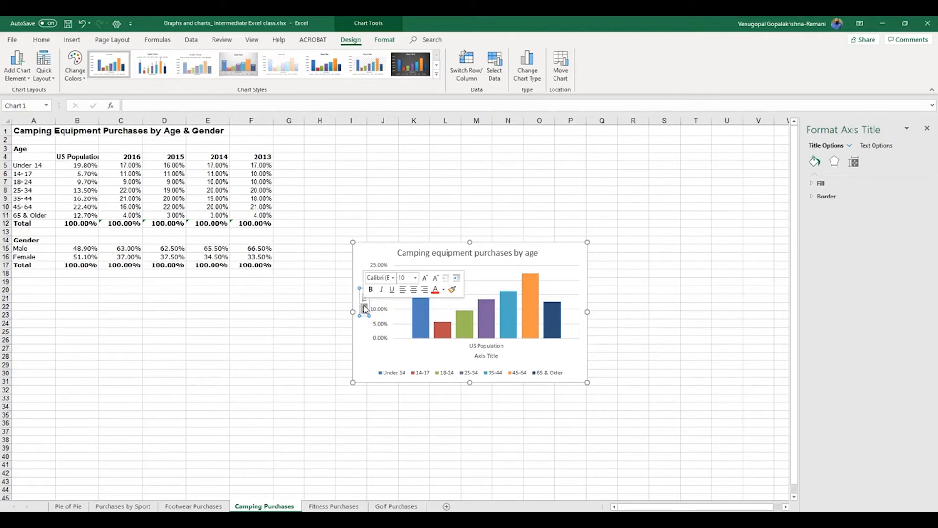
pyautogui.press('Delete')
pyautogui.write('percentage Title')
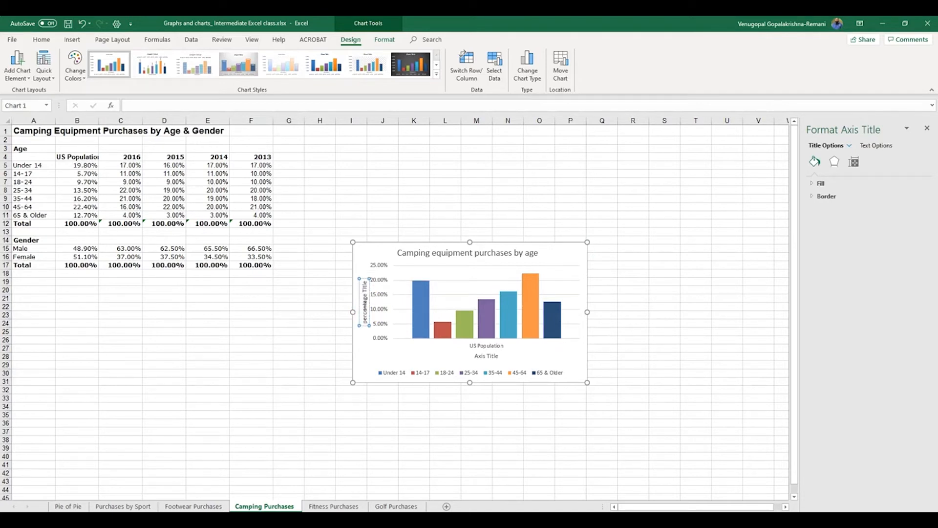
pyautogui.press('Delete')
pyautogui.press('Delete')
pyautogui.press('Delete')
pyautogui.press('Delete')
pyautogui.press('Delete')
pyautogui.write('value')
pyautogui.click(570, 277)
# - Apply the second chart style, with a capitalised title, the legend above the plot and vertical data labels on the columns
pyautogui.click(600, 266)
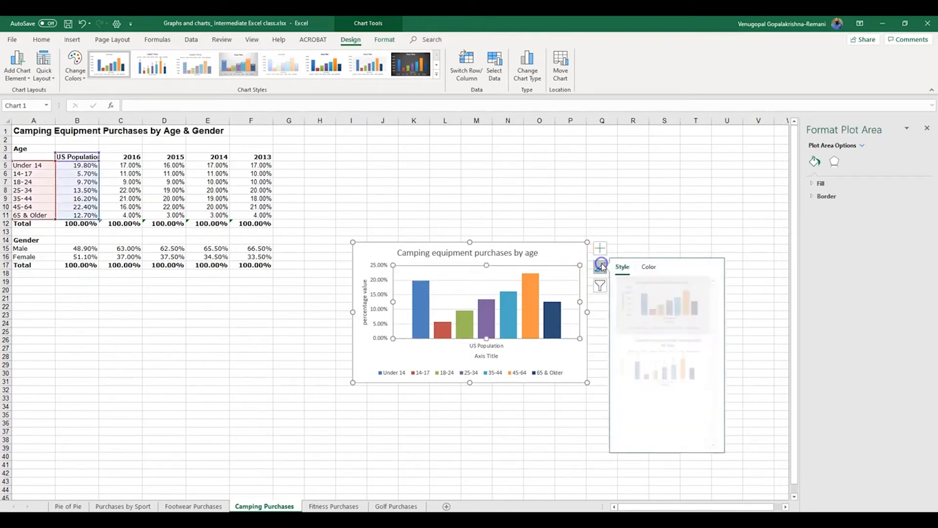
pyautogui.click(647, 312)
pyautogui.click(666, 361)
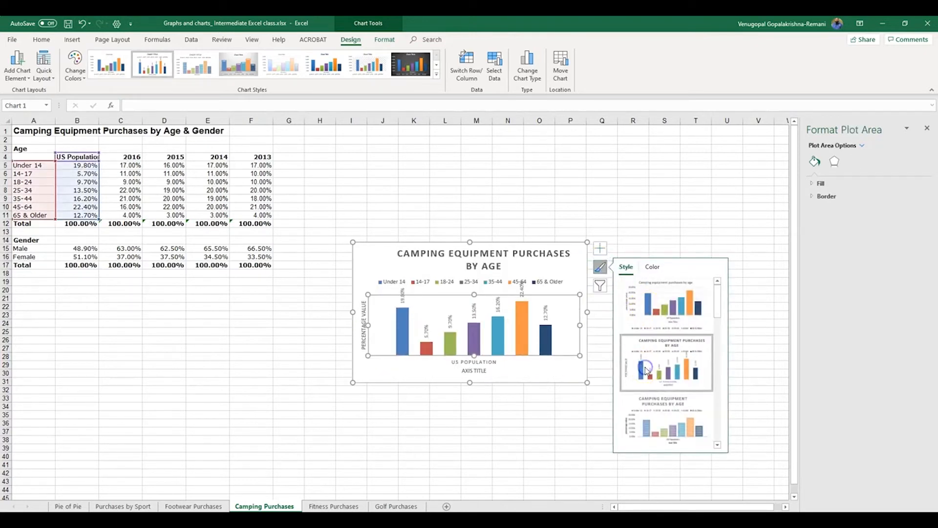
# - Try filtering the 25-34, 18-24, 14-17 and Under 14 series out of the chart
pyautogui.click(602, 289)
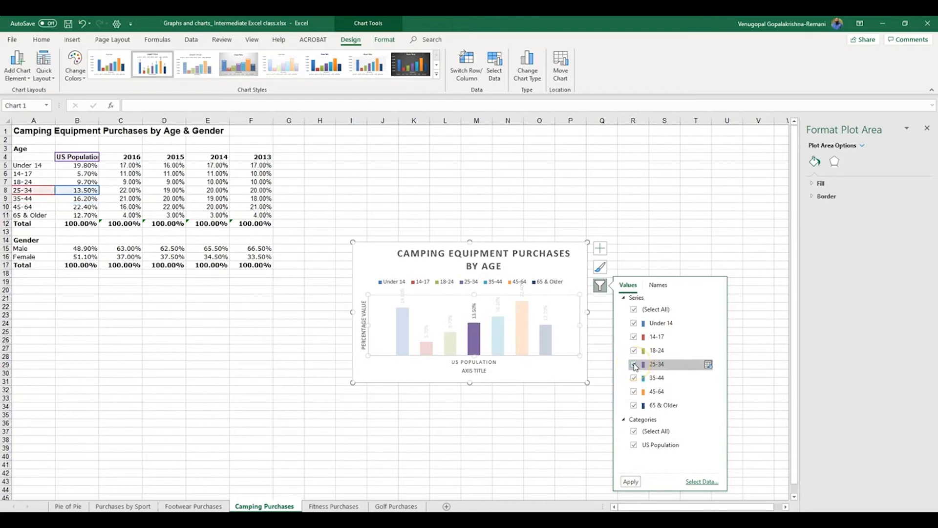
pyautogui.click(634, 364)
pyautogui.click(635, 351)
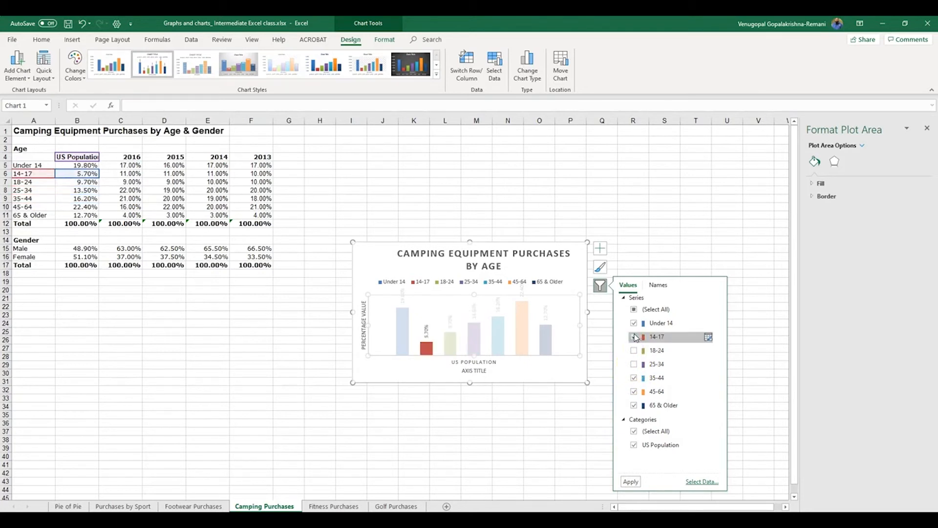
pyautogui.click(634, 337)
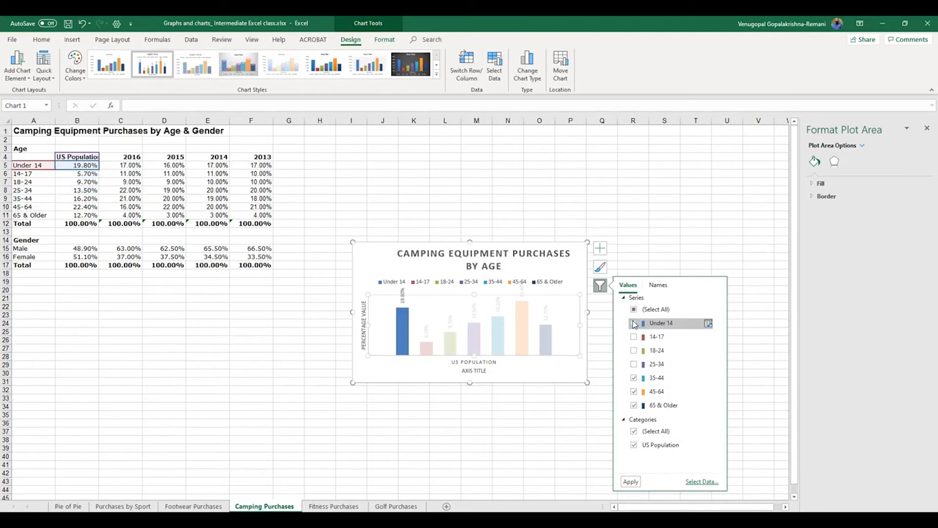
pyautogui.click(634, 323)
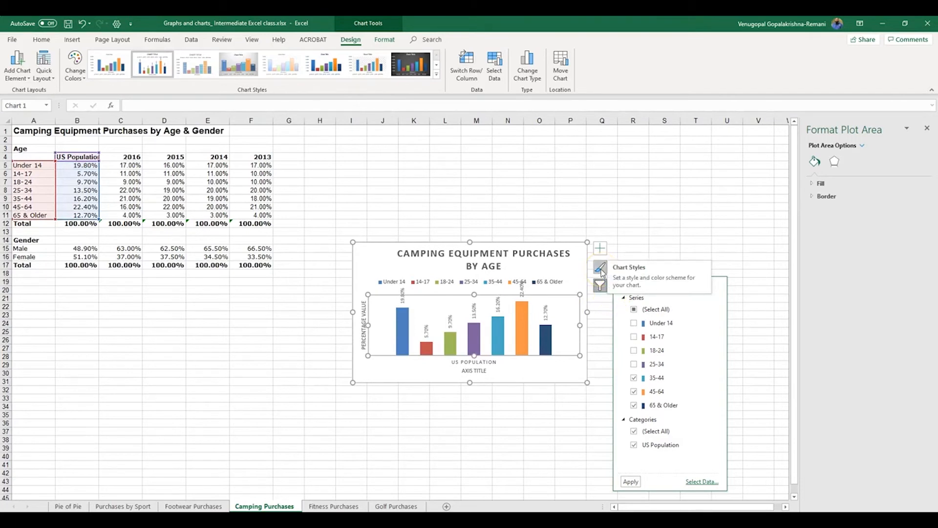
# - Look through the chart's colour schemes and the available chart elements
pyautogui.click(600, 268)
pyautogui.click(652, 267)
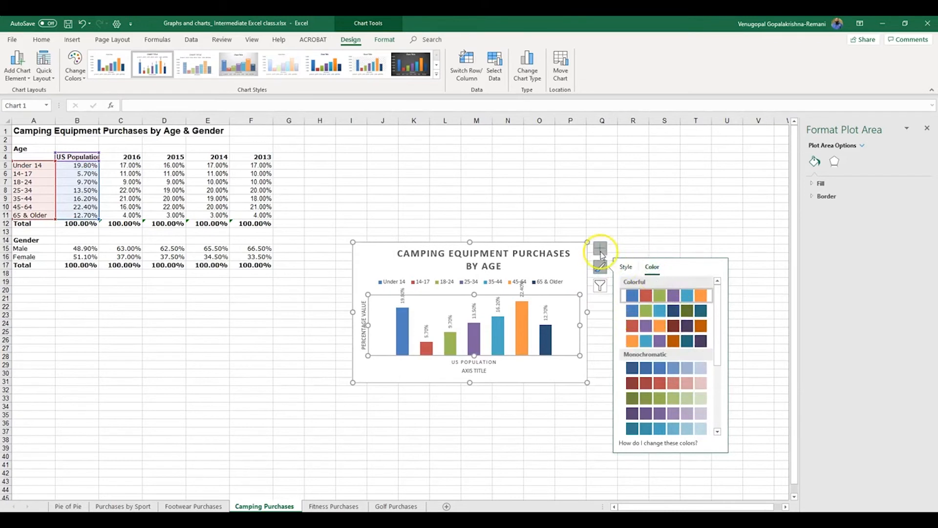
pyautogui.click(600, 249)
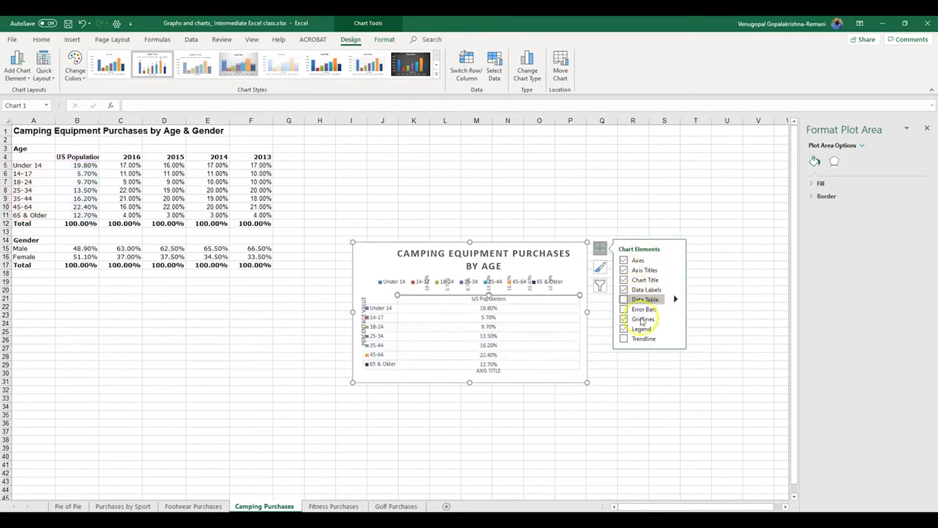
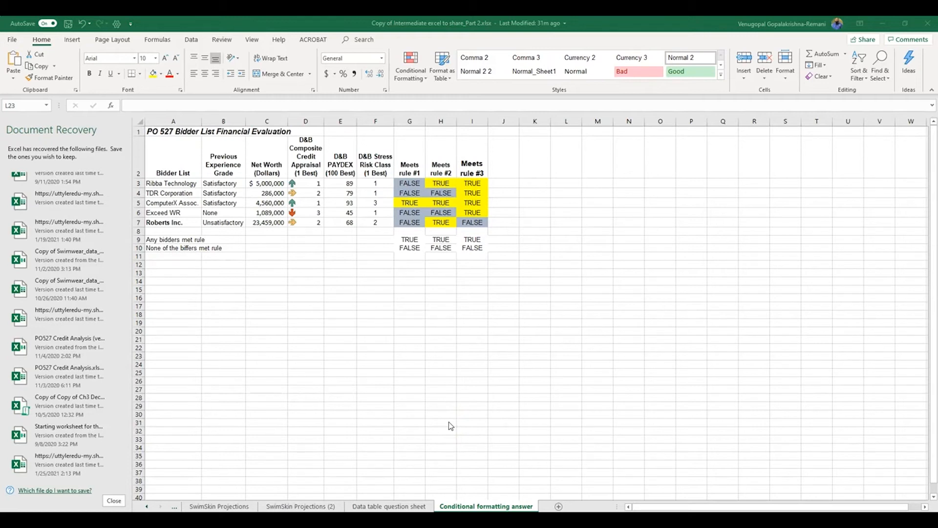
# - In the Intermediate excel to share_Part 2 workbook, apply the coloured three-arrow icon set to the credit appraisal scores in D3:D7
pyautogui.click(409, 364)
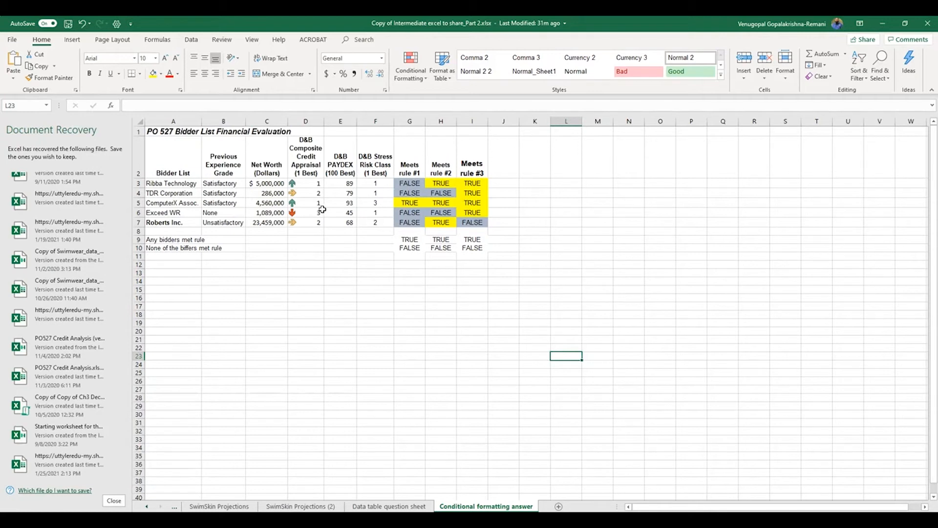
pyautogui.moveTo(312, 184); pyautogui.dragTo(316, 224)
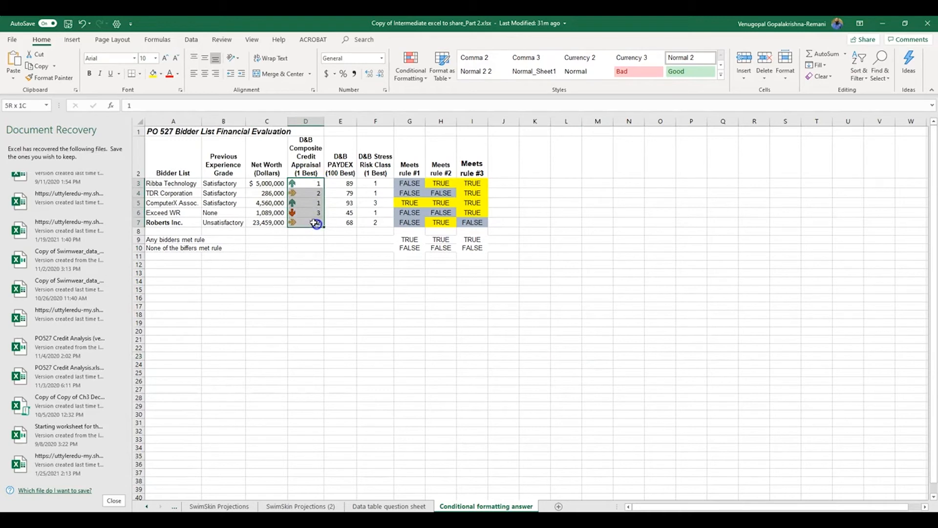
pyautogui.click(74, 40)
pyautogui.click(42, 40)
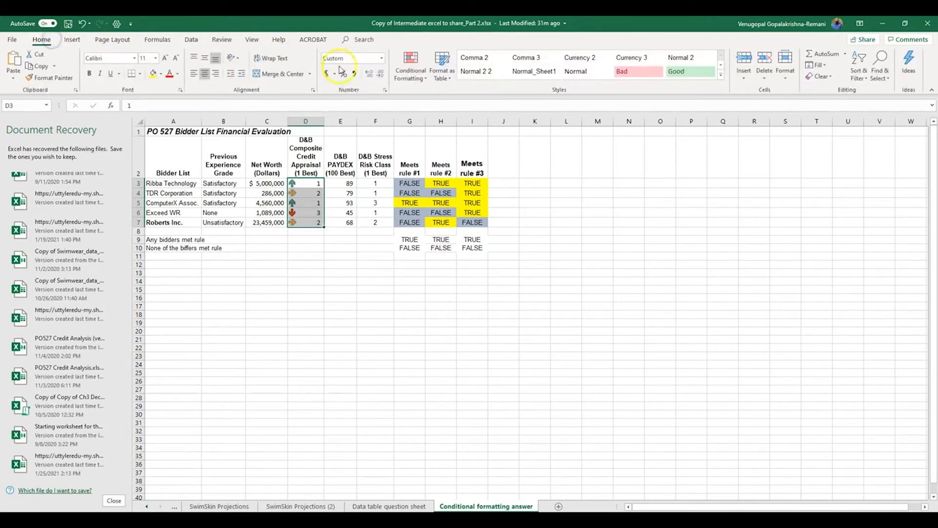
pyautogui.click(422, 73)
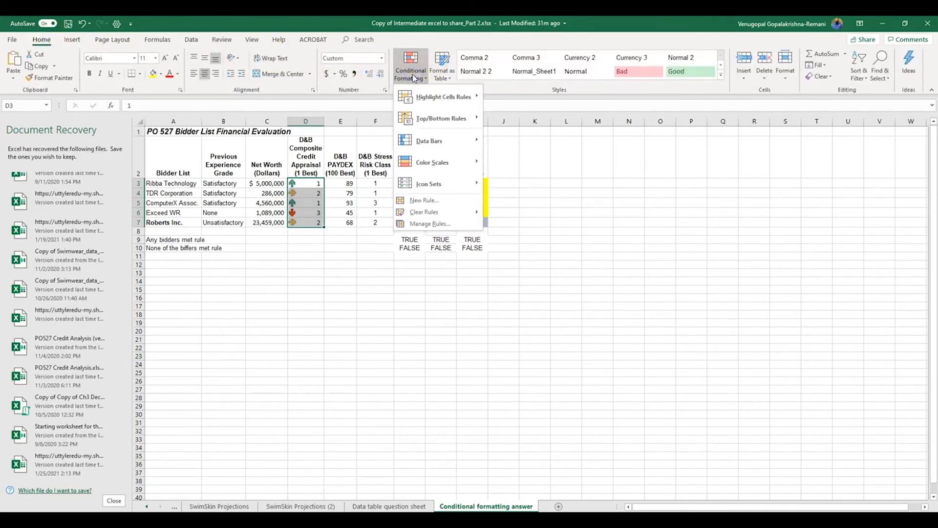
pyautogui.click(453, 182)
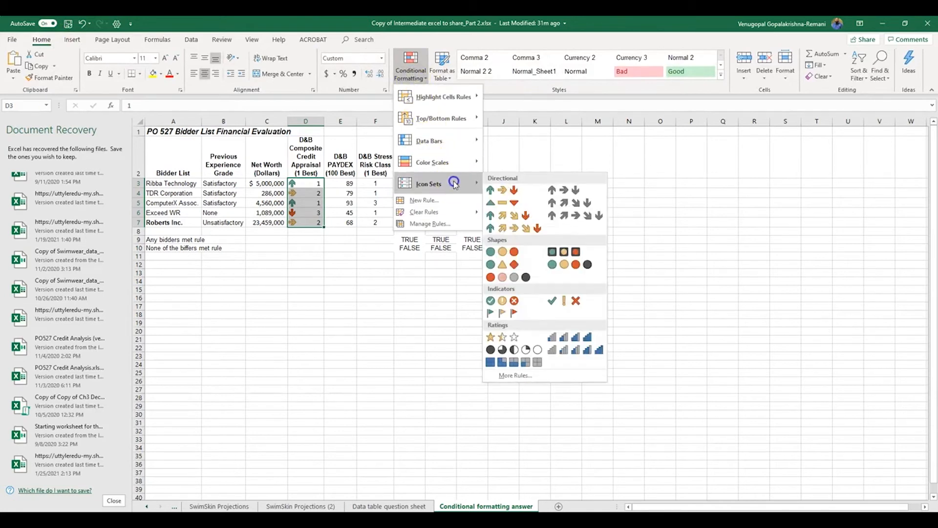
pyautogui.click(503, 191)
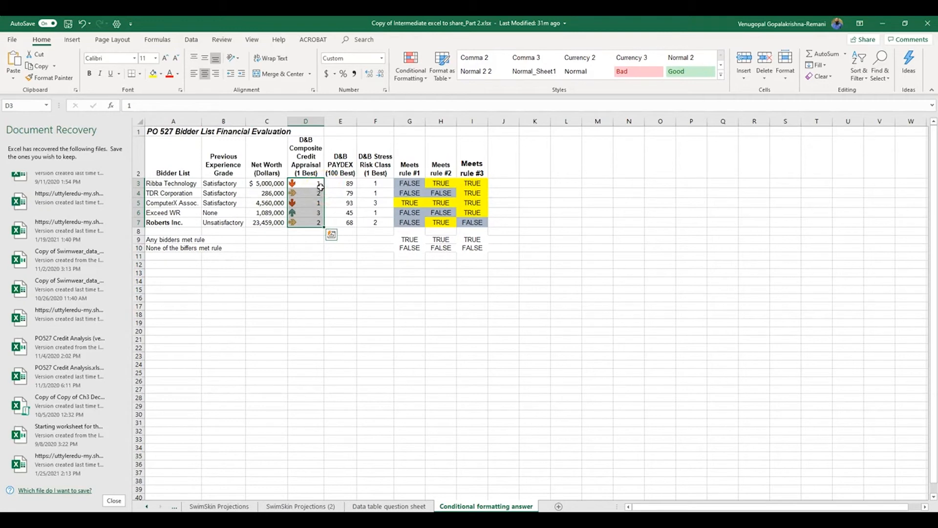
# - Edit the icon set rule for D3:D7 to show a red down arrow for values >= 3 and a green up arrow for values < 2
pyautogui.click(310, 213)
pyautogui.moveTo(307, 184); pyautogui.dragTo(304, 221)
pyautogui.rightClick(303, 221)
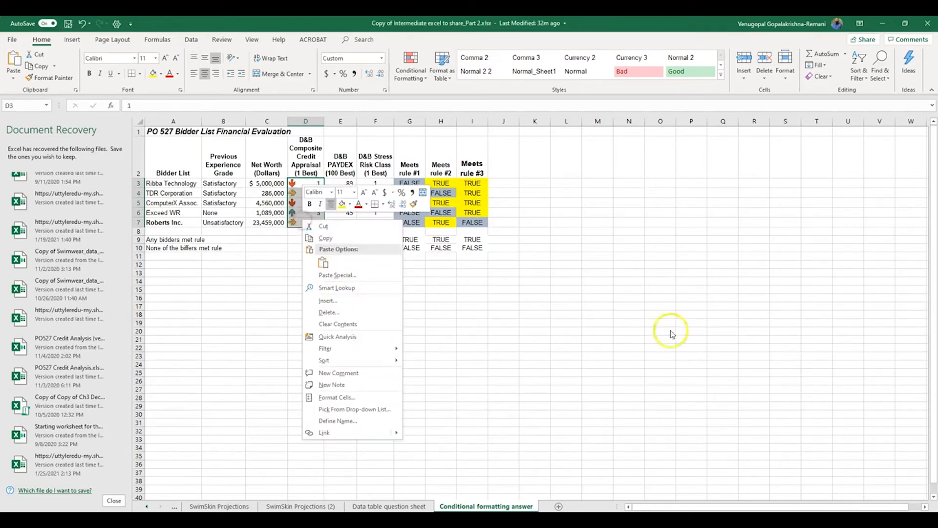
pyautogui.click(411, 74)
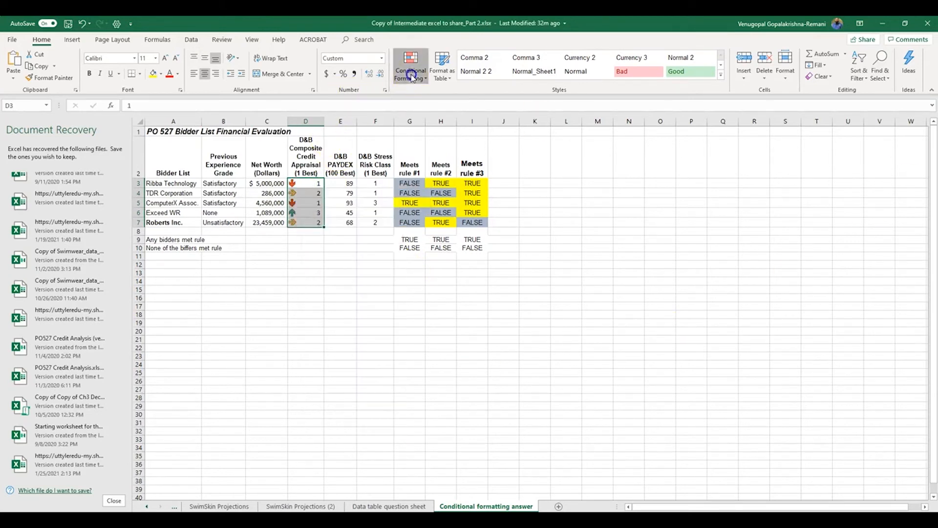
pyautogui.click(433, 224)
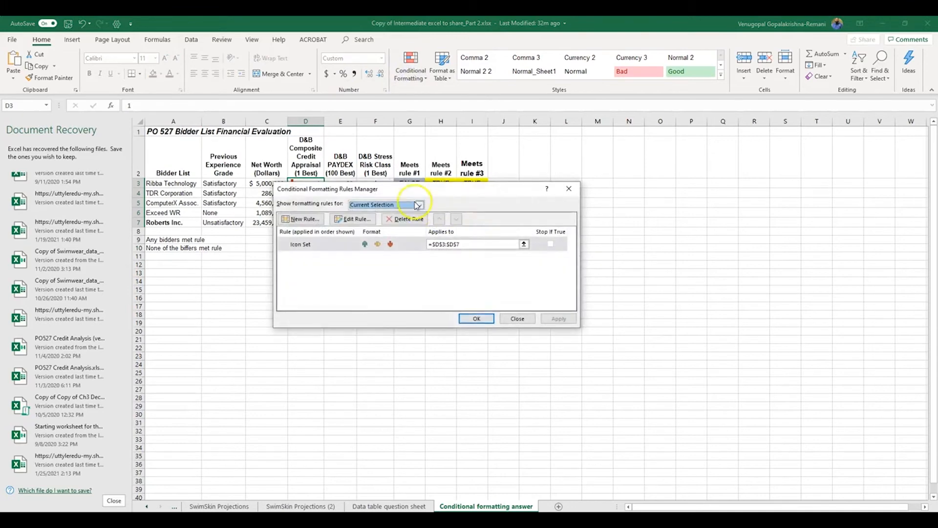
pyautogui.moveTo(428, 187); pyautogui.dragTo(517, 130)
pyautogui.click(426, 166)
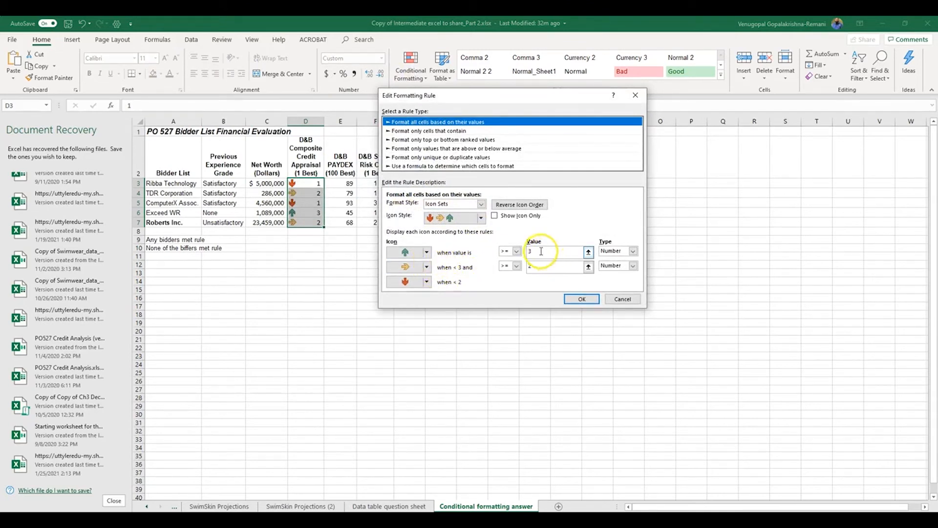
pyautogui.click(428, 255)
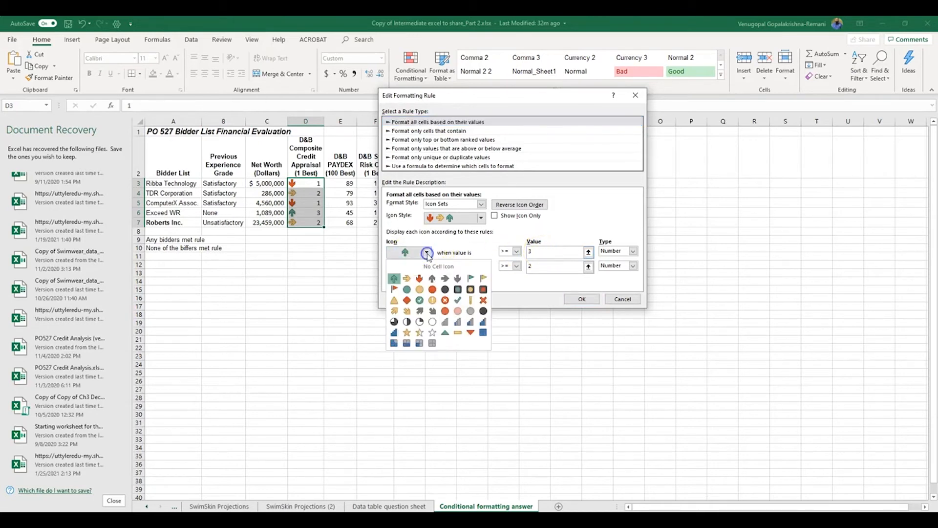
pyautogui.click(420, 279)
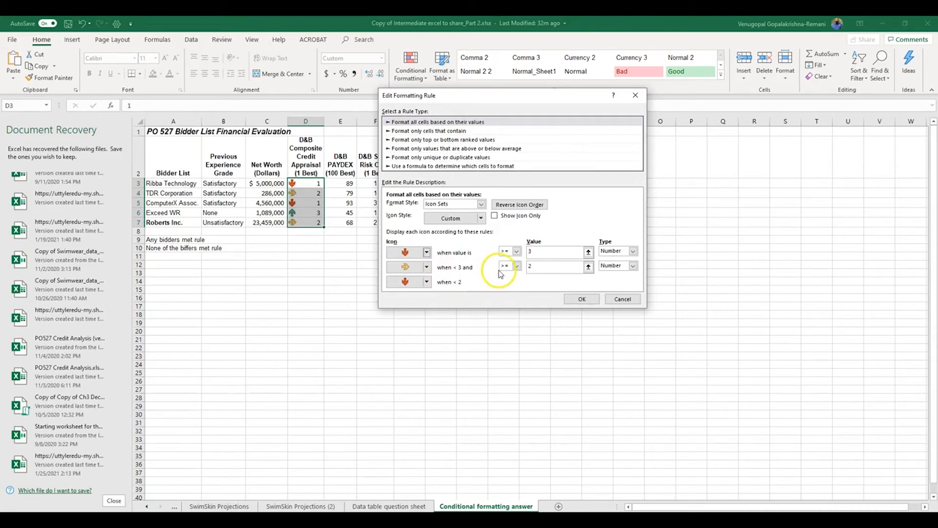
pyautogui.click(428, 282)
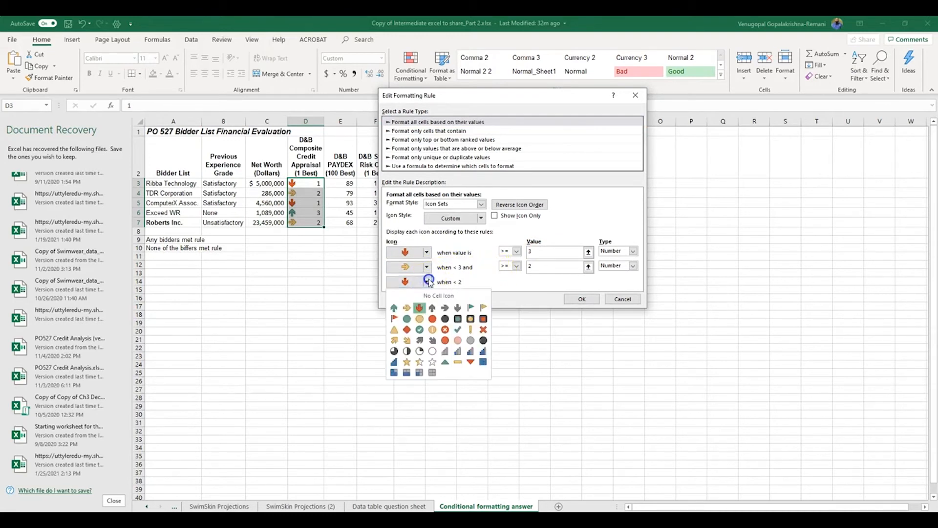
pyautogui.click(394, 307)
pyautogui.click(580, 299)
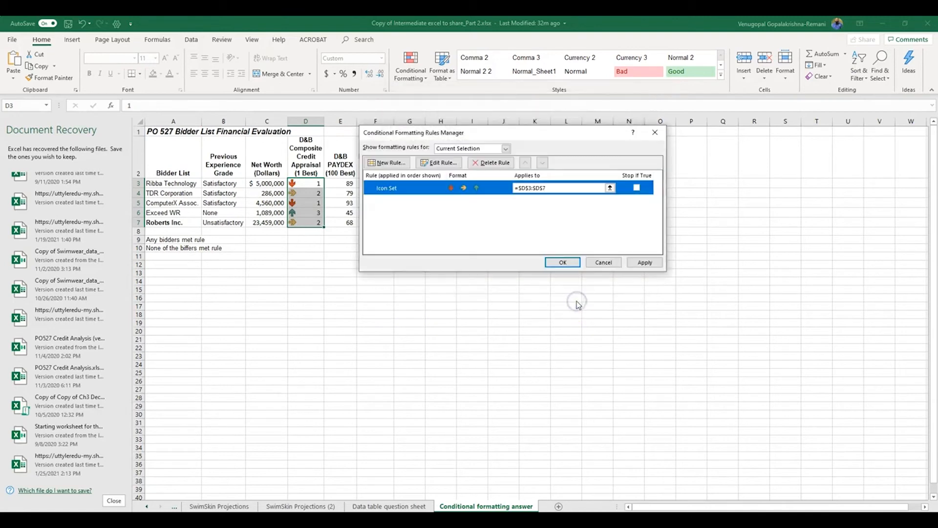
pyautogui.click(645, 261)
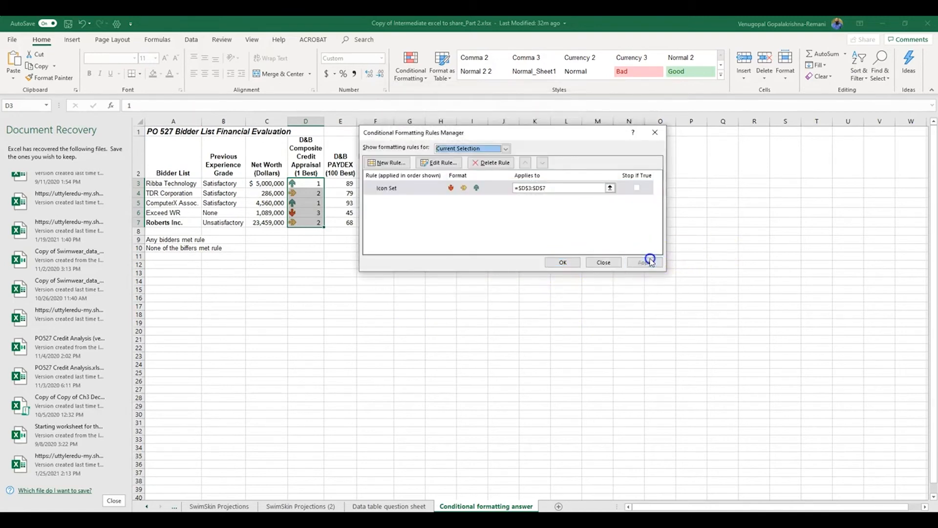
pyautogui.click(557, 262)
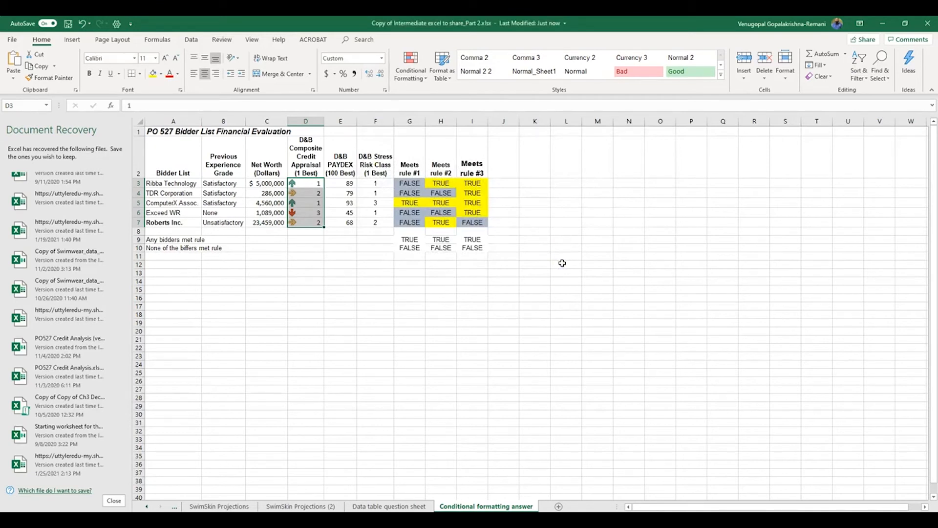
# - Switch to the Excel for EMBA students presentation in PowerPoint and look through the slides on relational operators and Boolean logical functions
pyautogui.moveTo(937, 236); pyautogui.dragTo(388, 167)
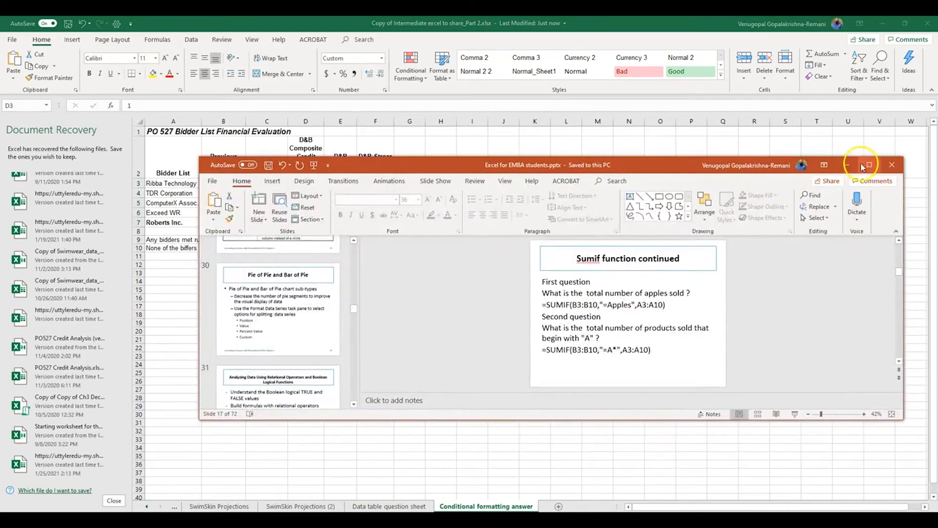
pyautogui.click(863, 167)
pyautogui.scroll(-3, 95, 352)
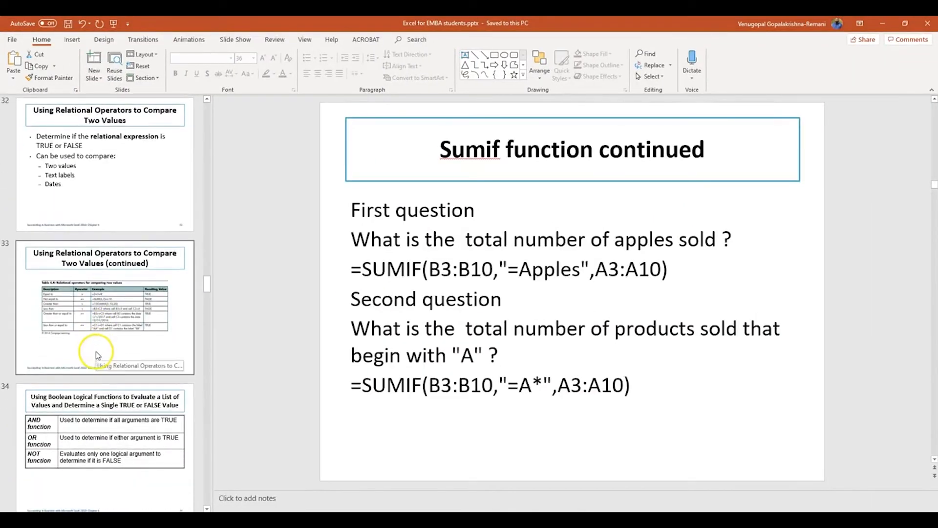
pyautogui.moveTo(570, 25); pyautogui.dragTo(937, 196)
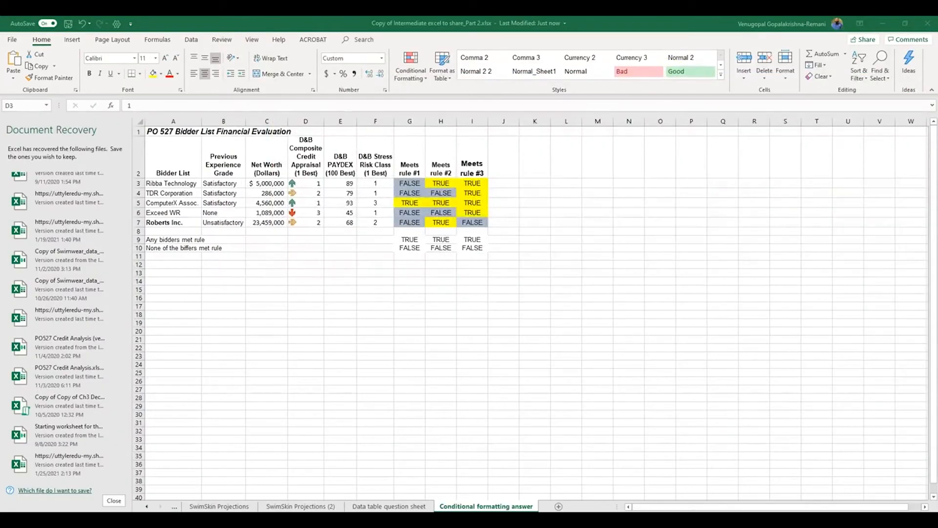
# - Back in the bidder list workbook, inspect the Meets rule #1 entry for Ribba Technology in G3
pyautogui.click(422, 184)
pyautogui.click(418, 185)
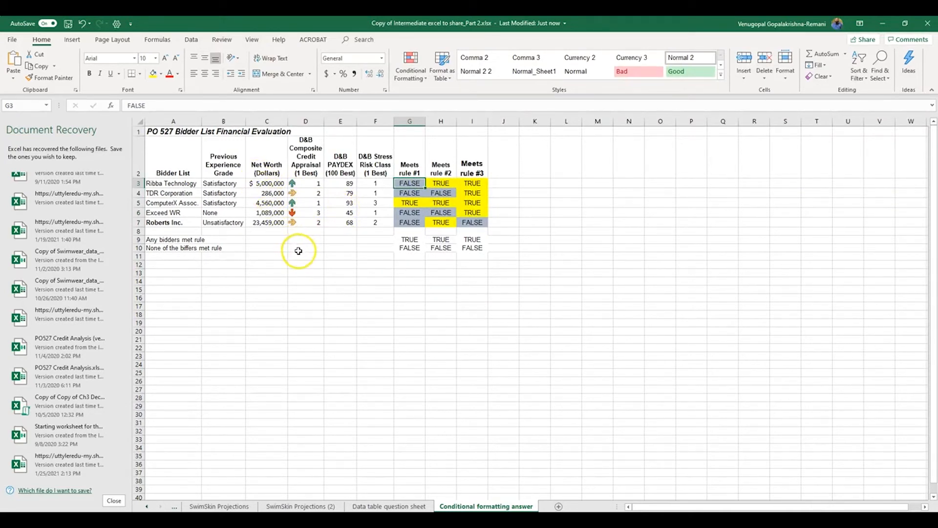
pyautogui.click(527, 184)
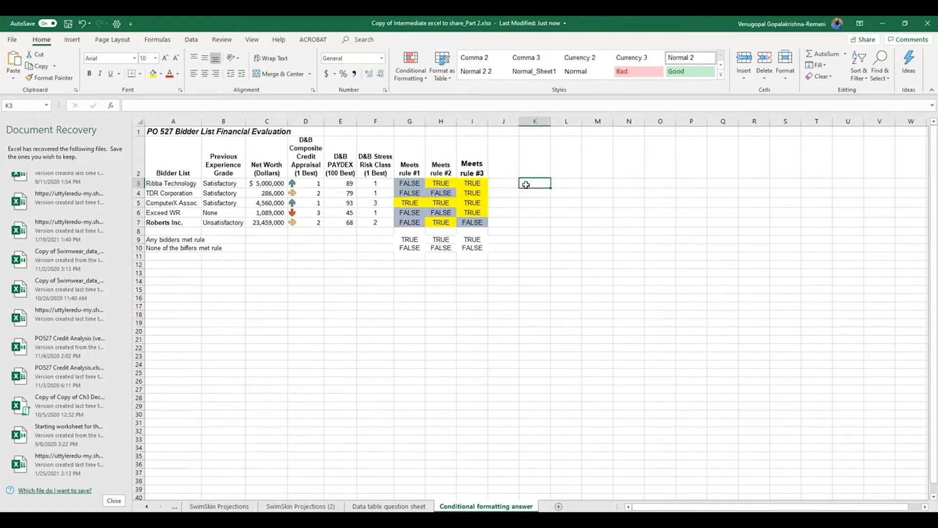
pyautogui.click(532, 159)
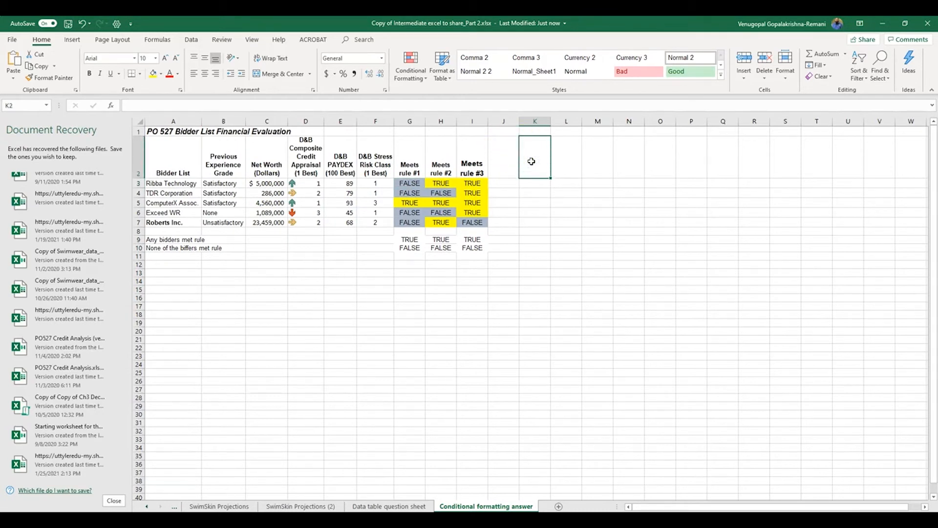
# - Enter the note "I am going to do business with companies with a networth more than I million dollars" in cell O6
pyautogui.click(663, 213)
pyautogui.write('I am going to do business with a')
pyautogui.press('BackSpace')
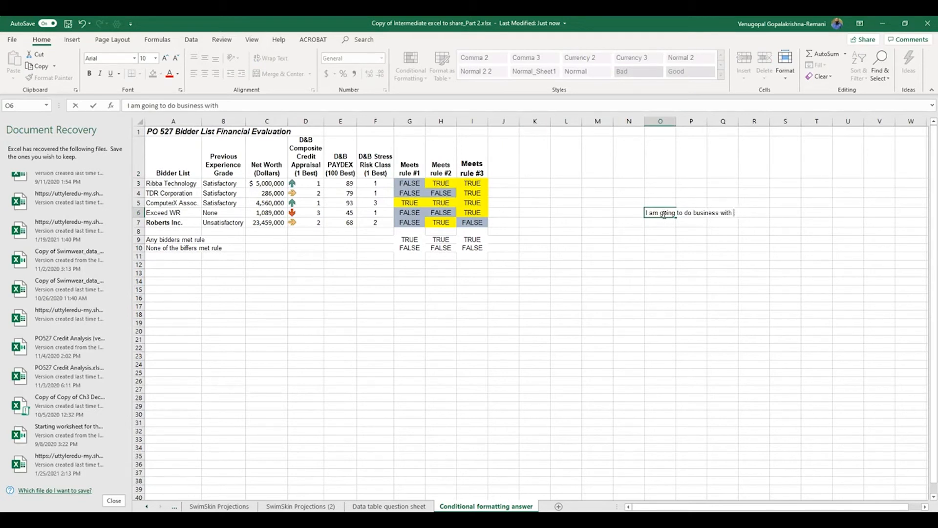
pyautogui.write('comapnie')
pyautogui.write('s with a')
pyautogui.write(' tota')
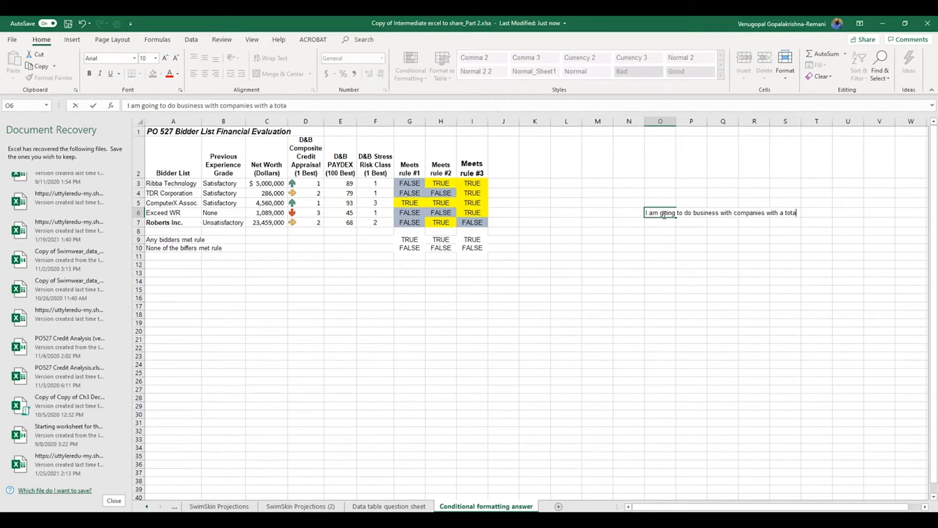
pyautogui.press('BackSpace')
pyautogui.press('BackSpace')
pyautogui.press('BackSpace')
pyautogui.press('BackSpace')
pyautogui.write('networth more than')
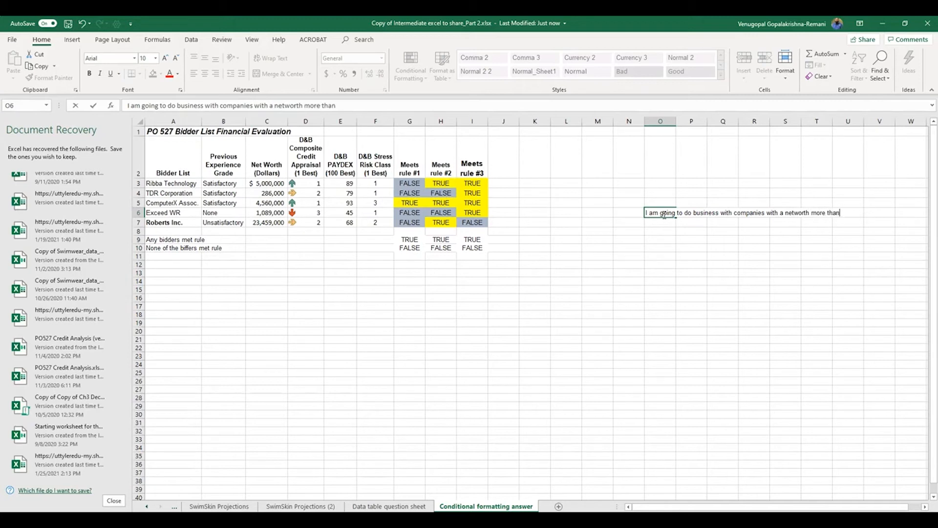
pyautogui.write(' i million dollars')
pyautogui.click(668, 256)
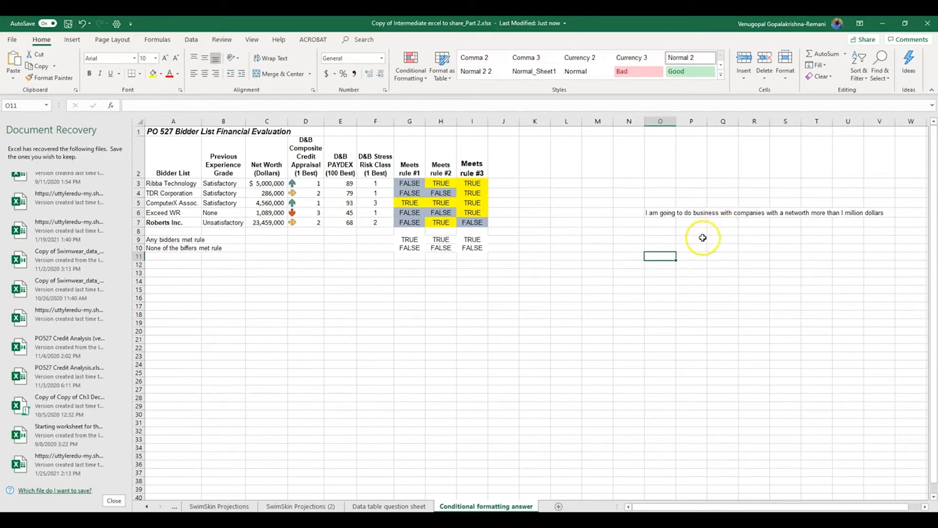
# - Enter the relational formula =C3>1000000 in J3 to test Ribba Technology's net worth
pyautogui.click(513, 182)
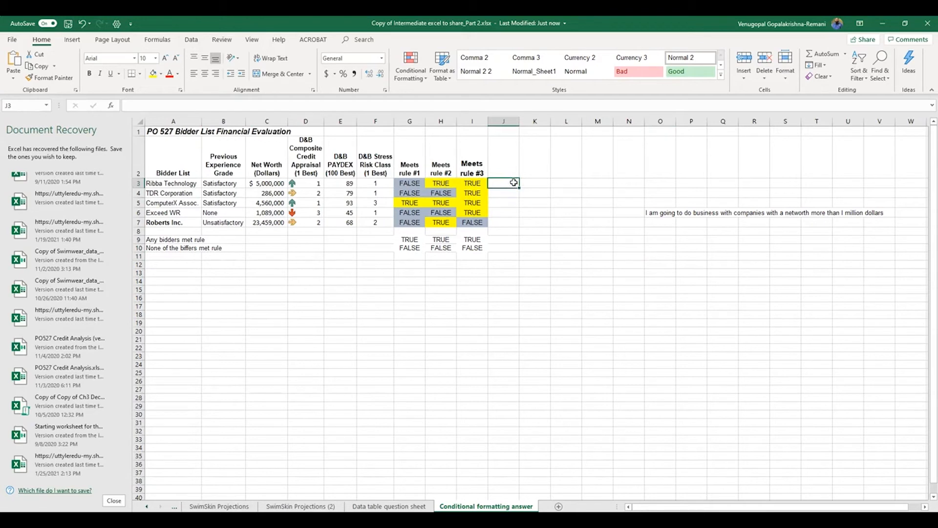
pyautogui.write('=')
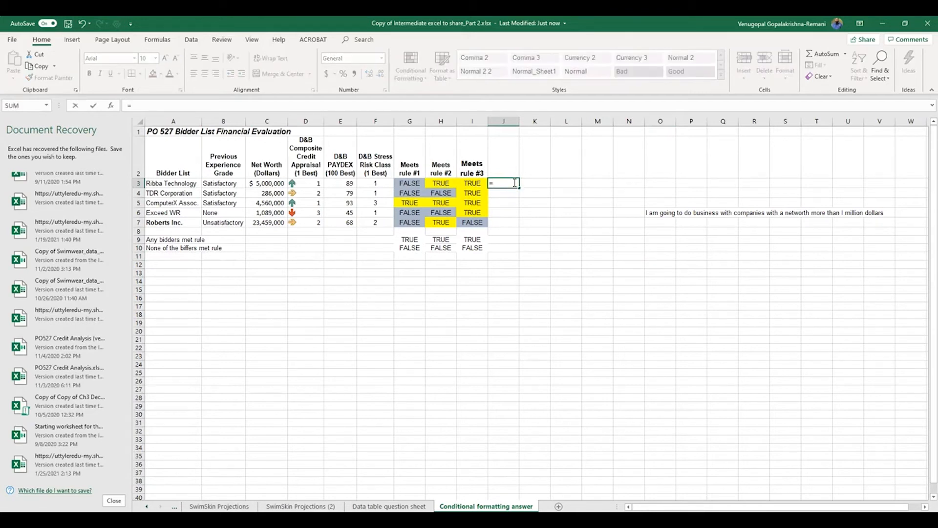
pyautogui.click(282, 183)
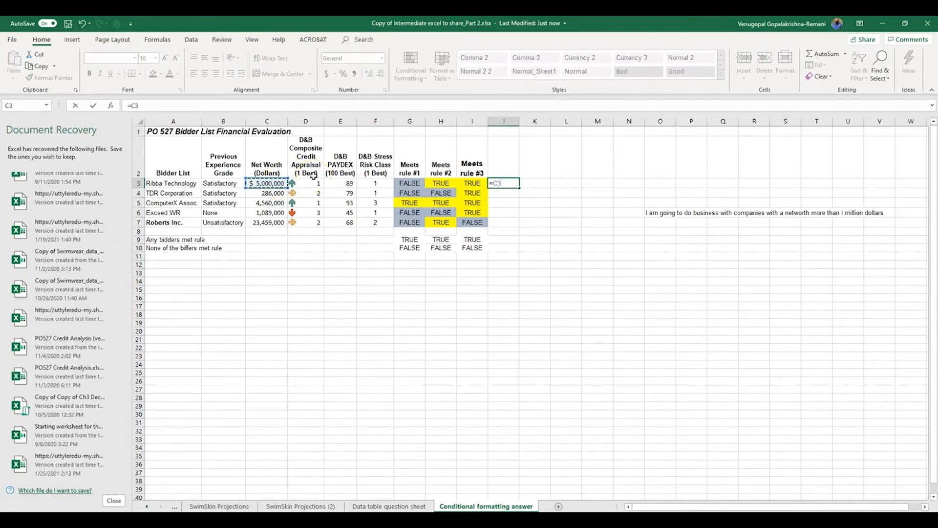
pyautogui.write('>1,000,000')
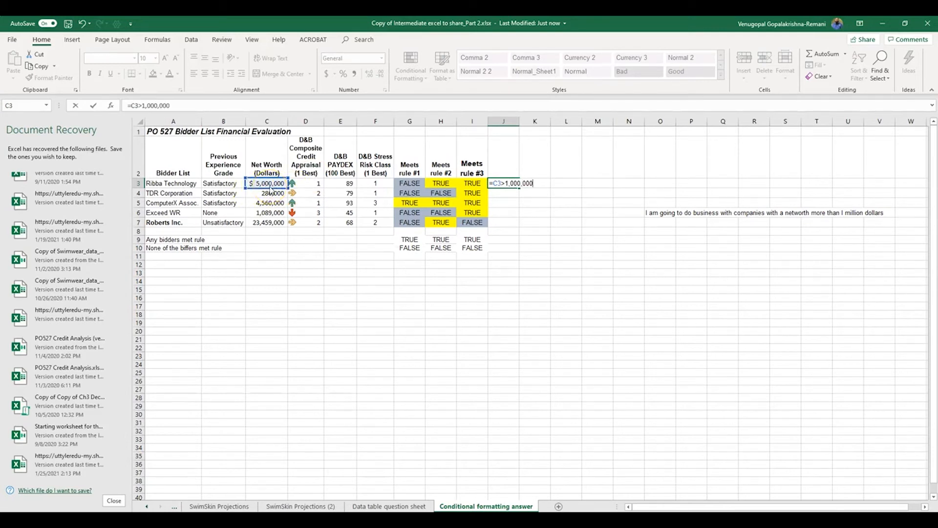
pyautogui.press('Return')
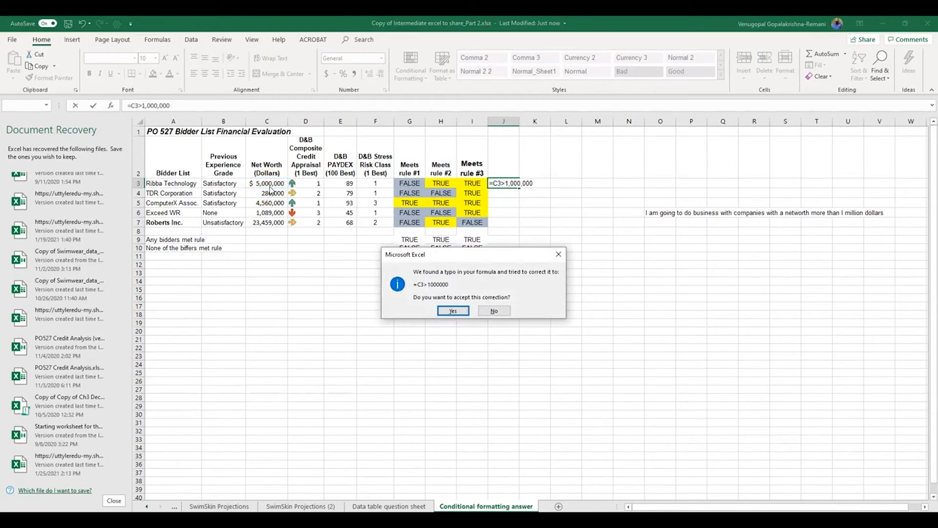
pyautogui.click(440, 312)
# - Fill the net worth test from J3 down to J7 for the remaining bidders
pyautogui.click(499, 181)
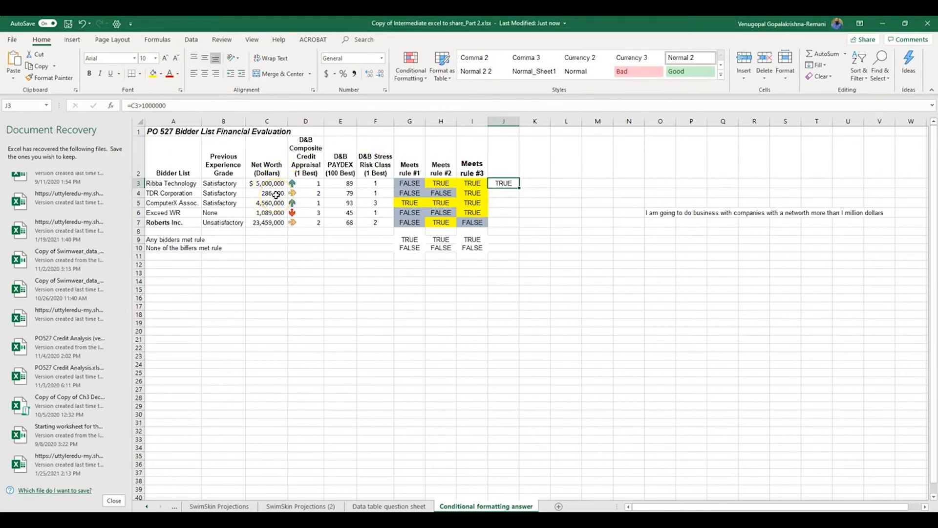
pyautogui.moveTo(518, 187); pyautogui.dragTo(518, 200)
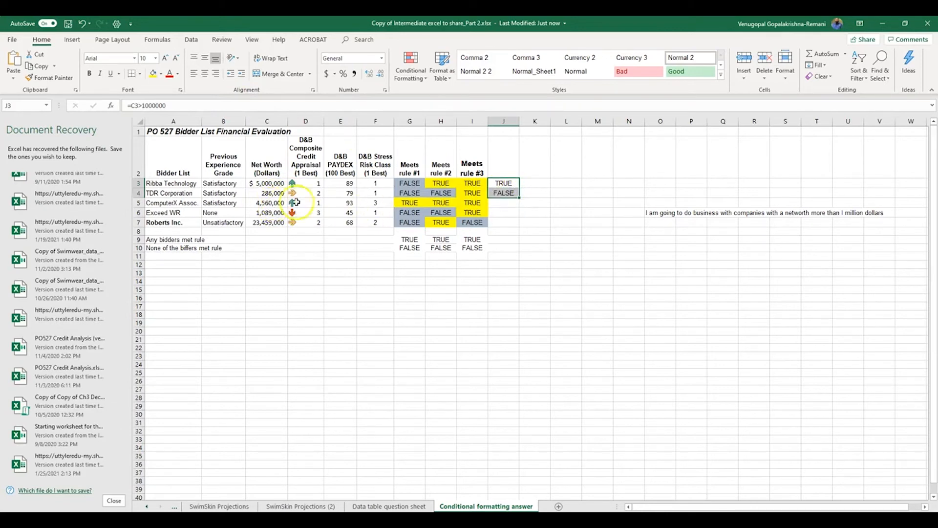
pyautogui.moveTo(519, 196); pyautogui.dragTo(517, 229)
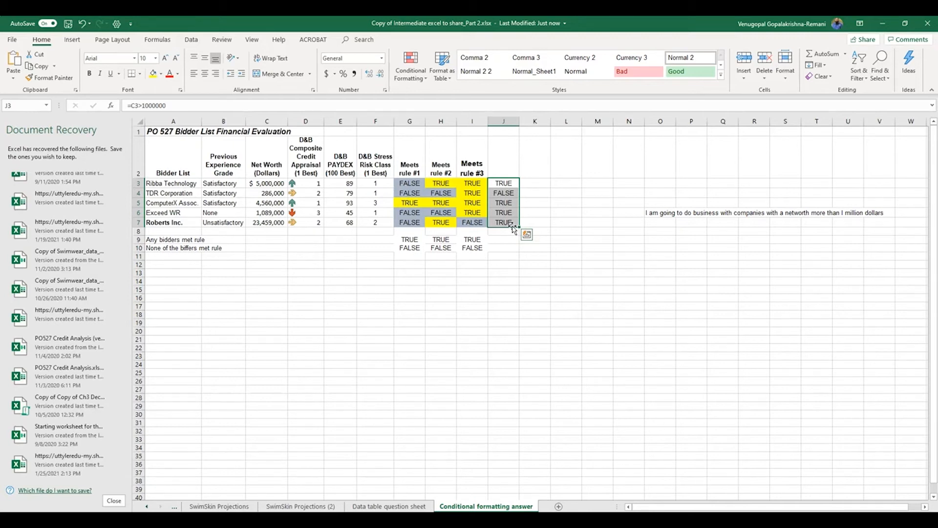
# - Apply blue gradient-fill data bars to the D&B PAYDEX scores in E3:E7
pyautogui.moveTo(341, 183); pyautogui.dragTo(344, 221)
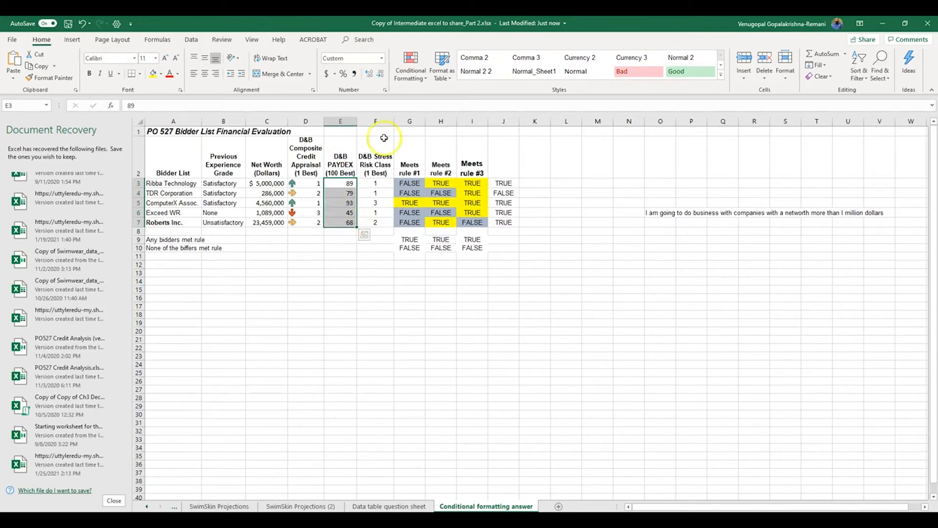
pyautogui.click(410, 71)
pyautogui.moveTo(440, 140)
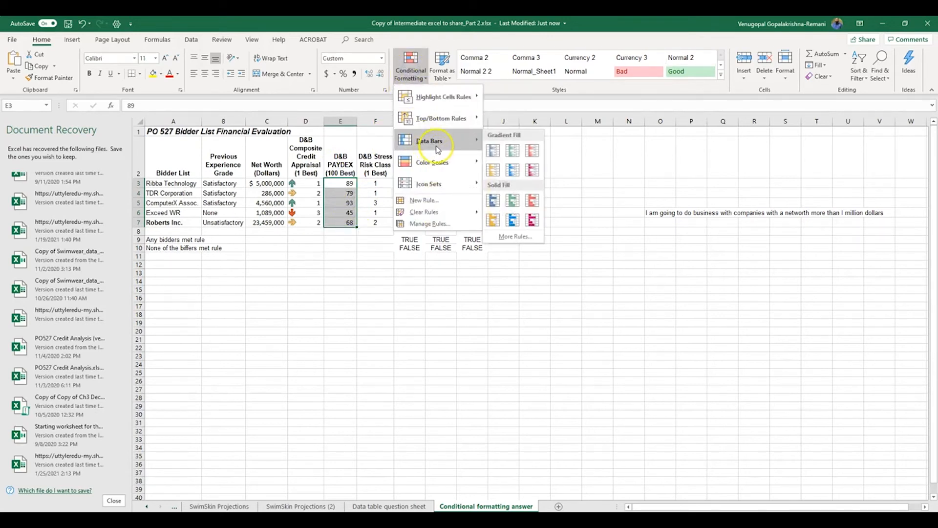
pyautogui.click(494, 150)
pyautogui.click(612, 204)
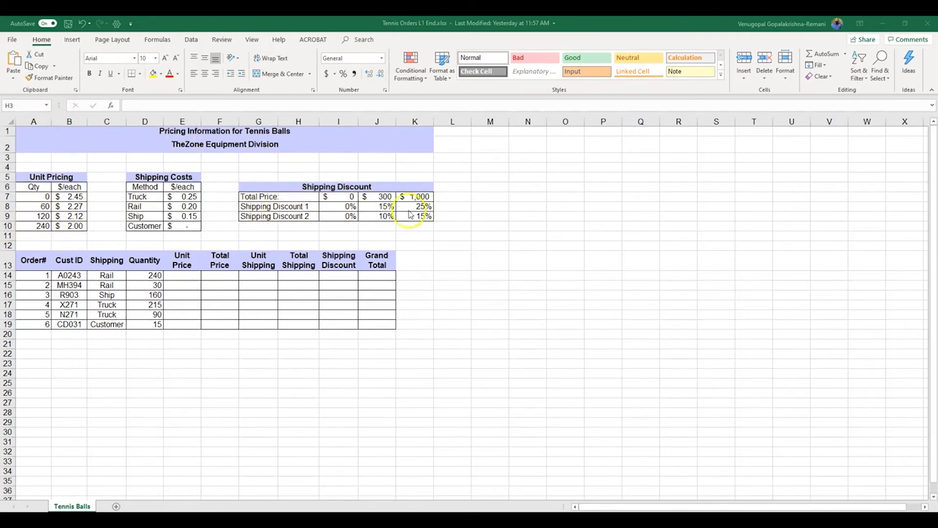
# - In the Tennis Orders L1 End workbook, write =VLOOKUP(D14,A7:B10,2,TRUE) in E14 to look up order 1's unit price
pyautogui.click(185, 277)
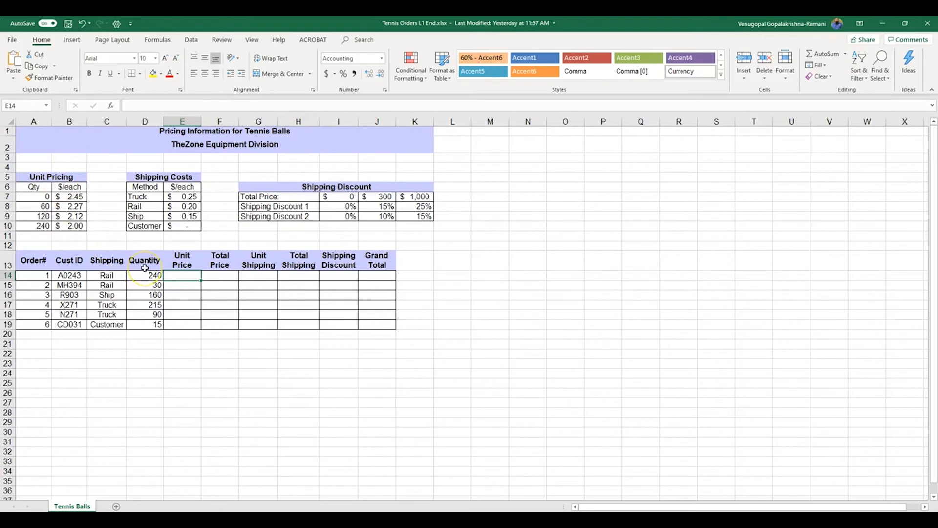
pyautogui.write('=')
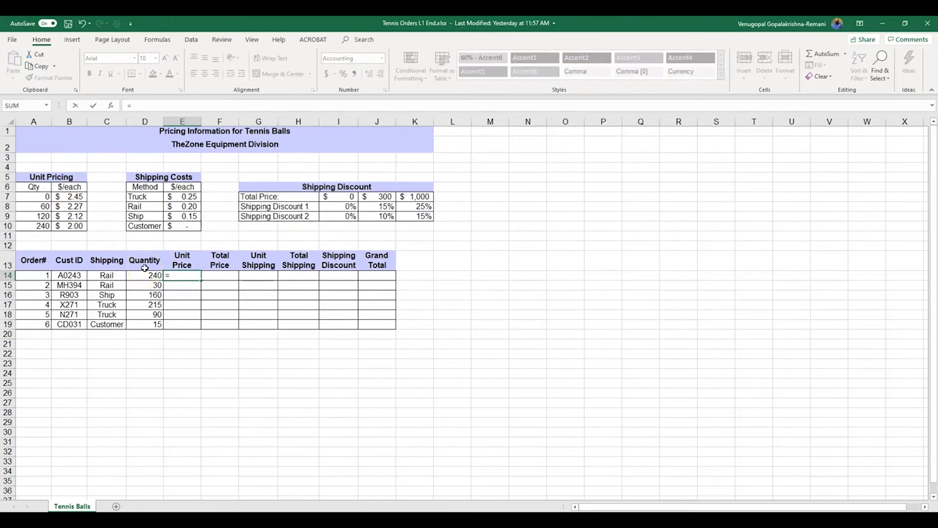
pyautogui.write('Vloo')
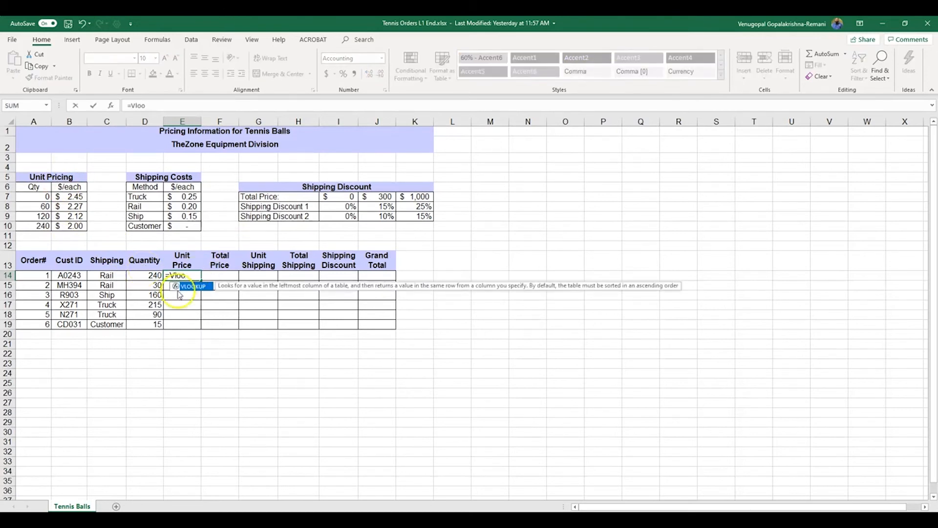
pyautogui.doubleClick(194, 286)
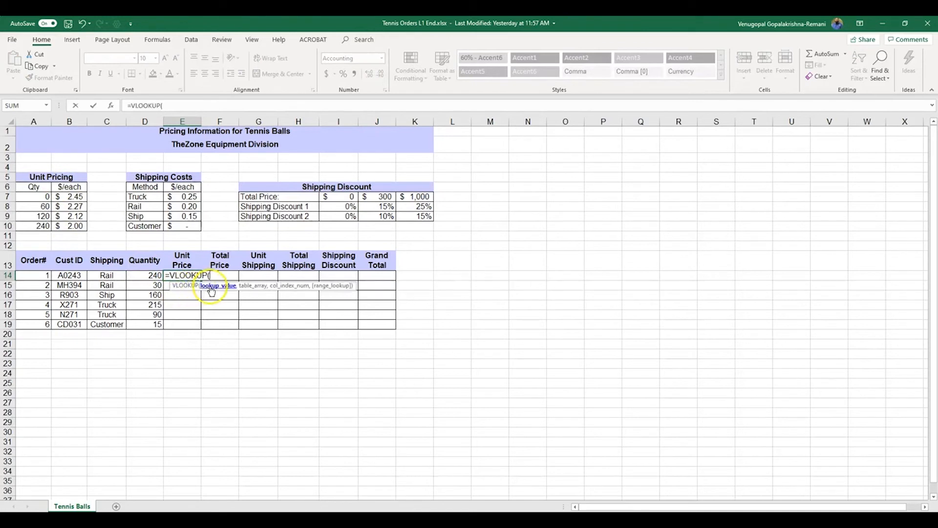
pyautogui.click(156, 275)
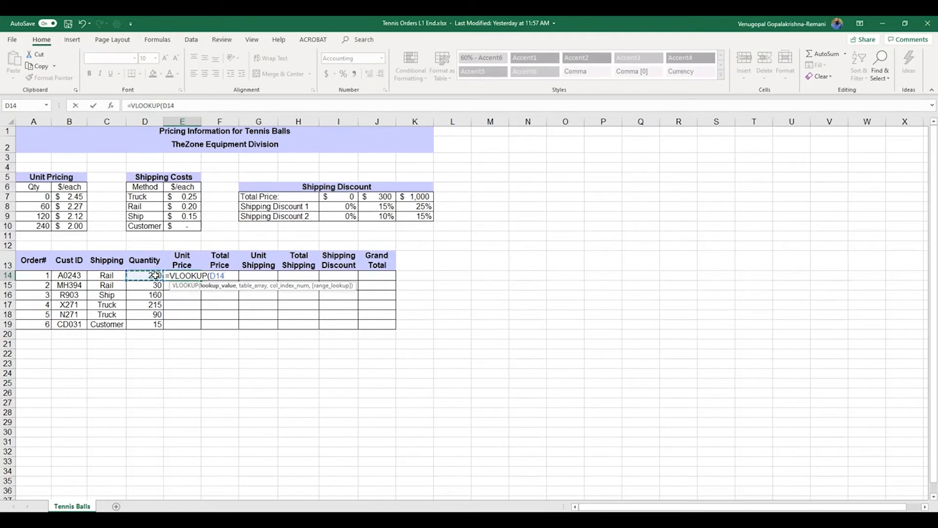
pyautogui.write(',')
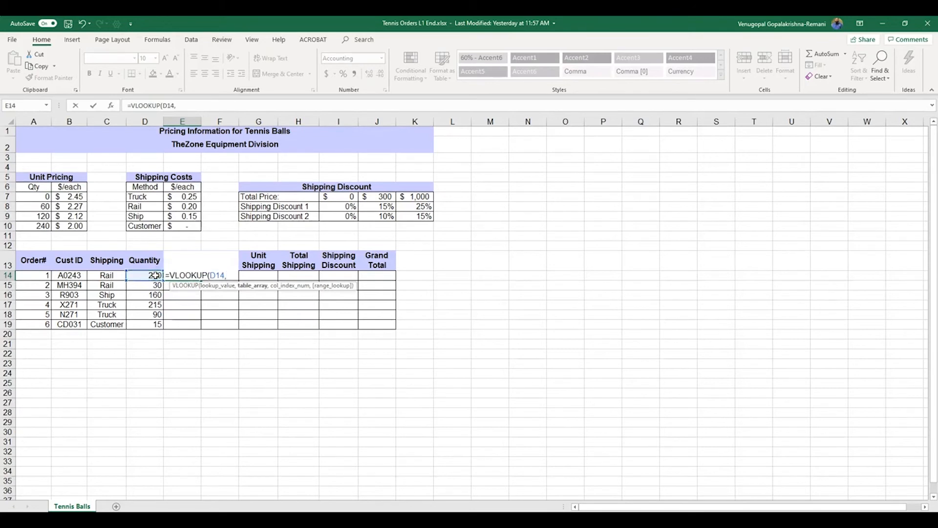
pyautogui.moveTo(39, 197); pyautogui.dragTo(69, 223)
pyautogui.write(',2')
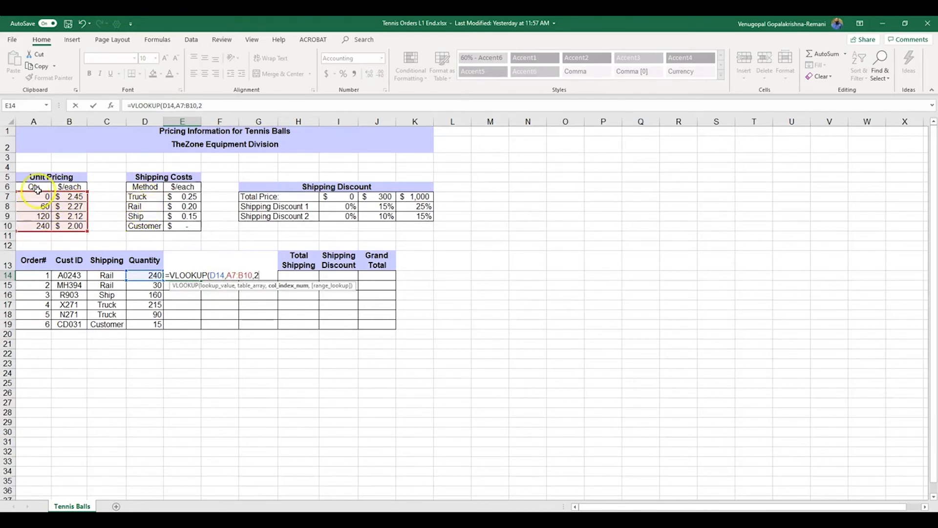
pyautogui.click(209, 105)
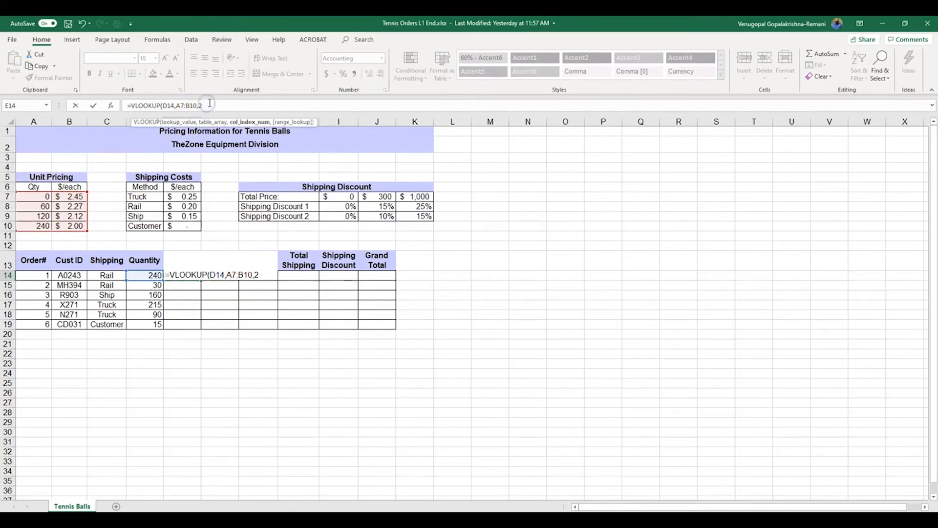
pyautogui.write(',')
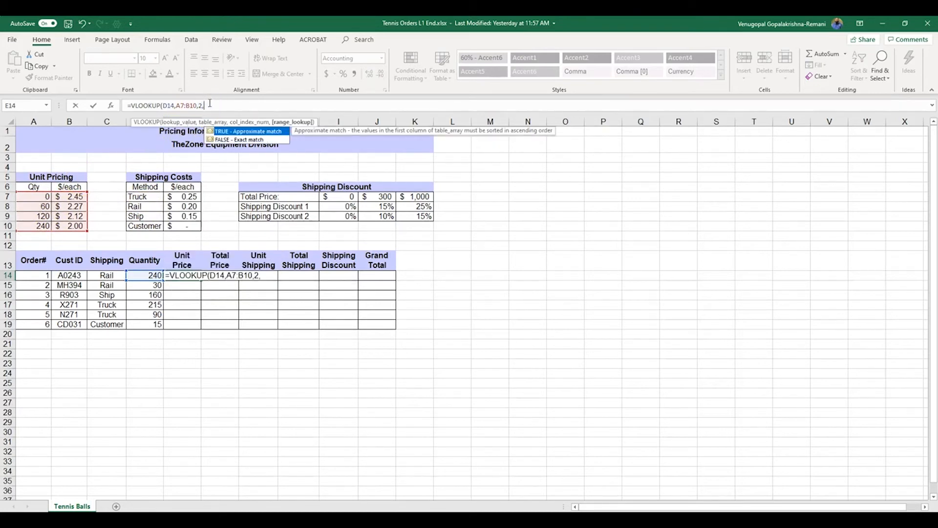
pyautogui.doubleClick(238, 131)
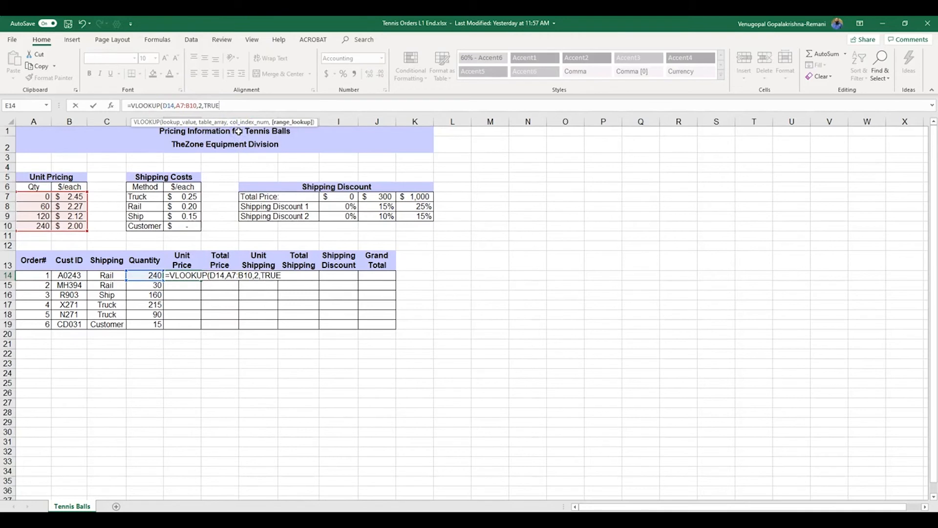
pyautogui.write(')')
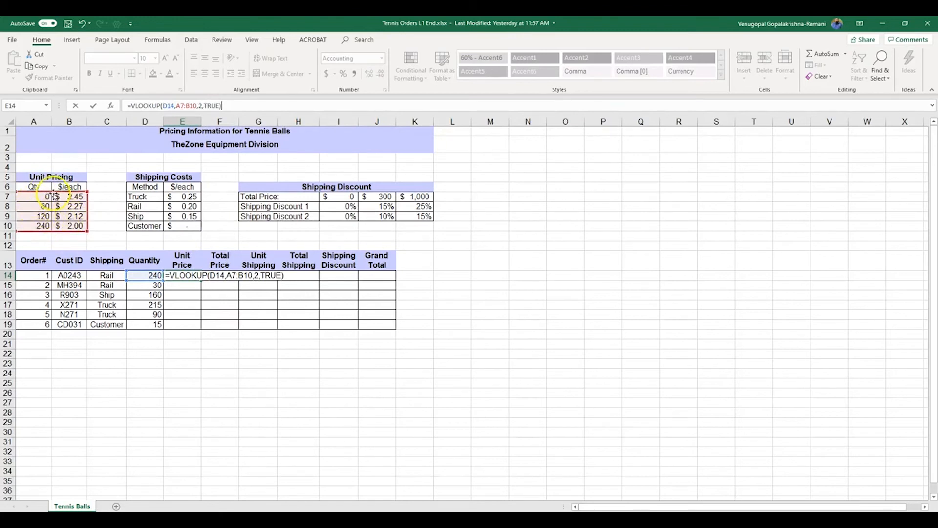
# - Make the lookup table reference in E14's VLOOKUP formula absolute as $A$7:$B$10
pyautogui.click(175, 106)
pyautogui.write('$')
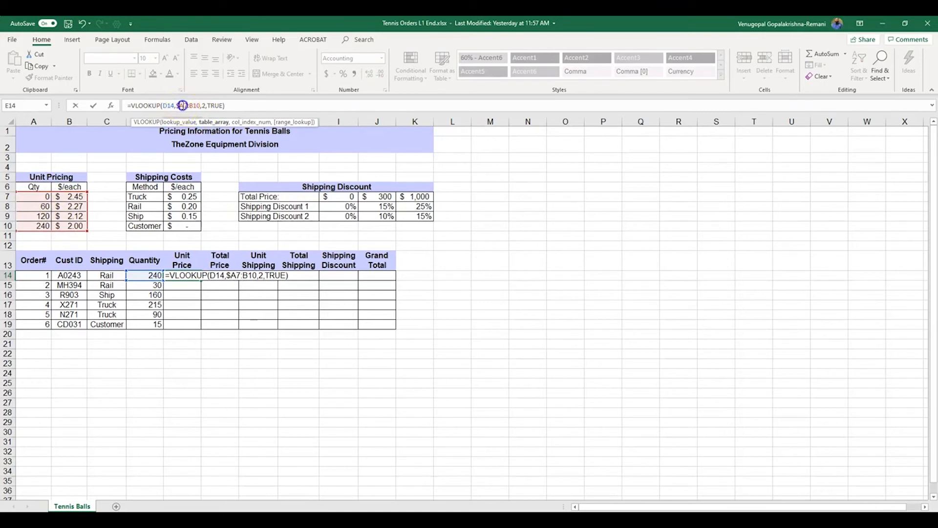
pyautogui.click(186, 105)
pyautogui.write('$')
pyautogui.click(193, 105)
pyautogui.write('$A')
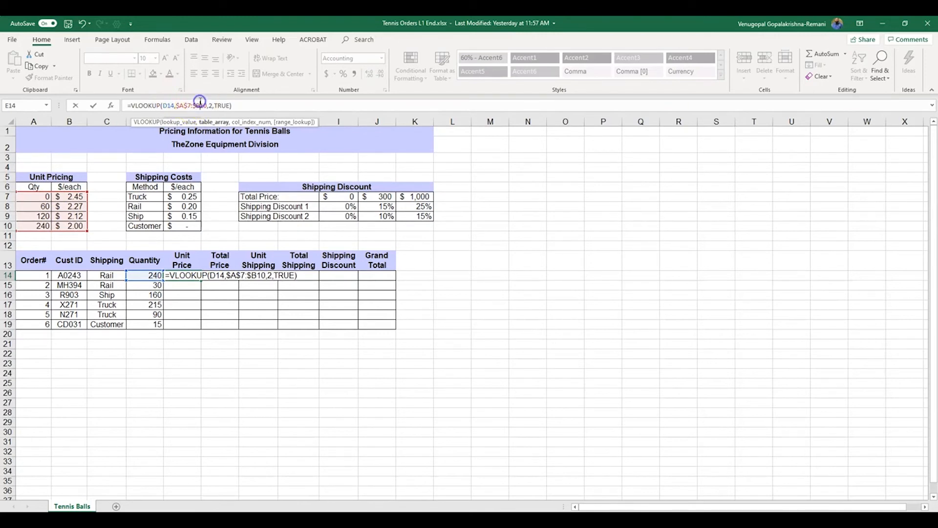
pyautogui.write('$')
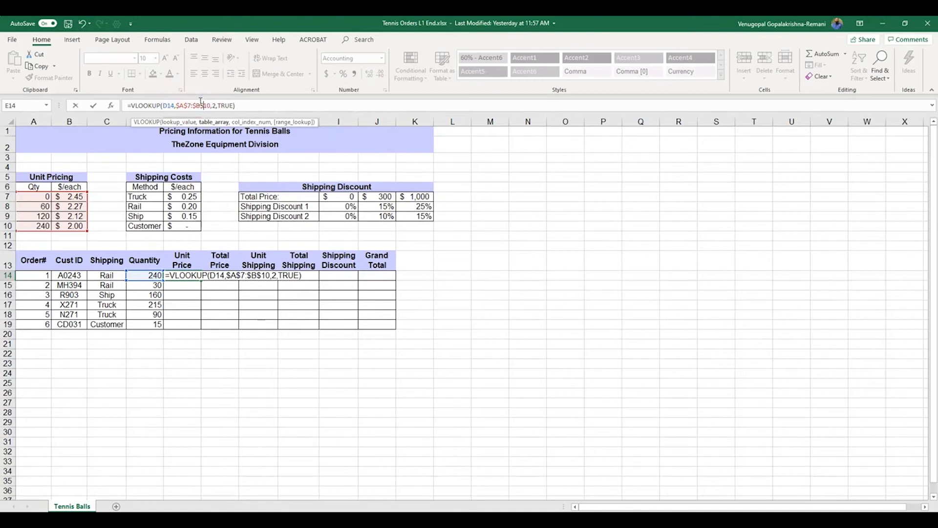
# - Commit the unit price lookup in E14 and fill it down through E19 for the remaining orders
pyautogui.press('Return')
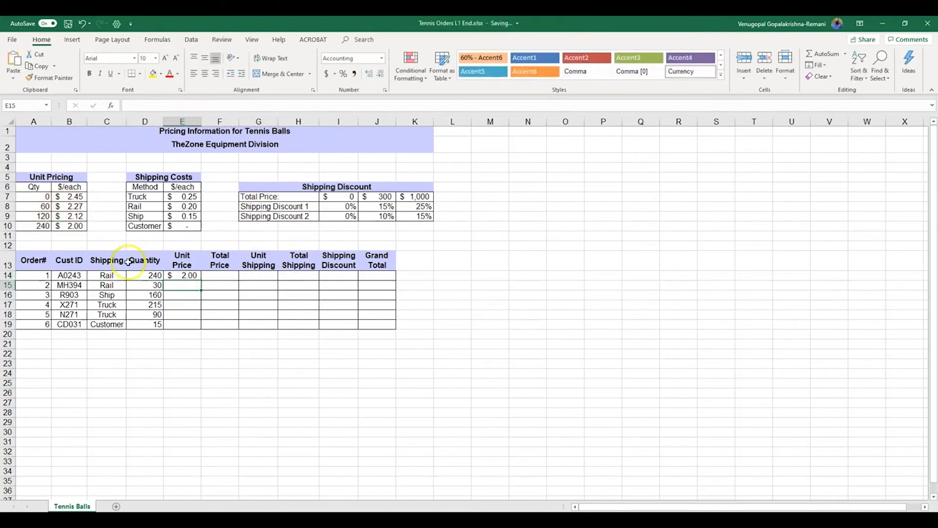
pyautogui.click(174, 274)
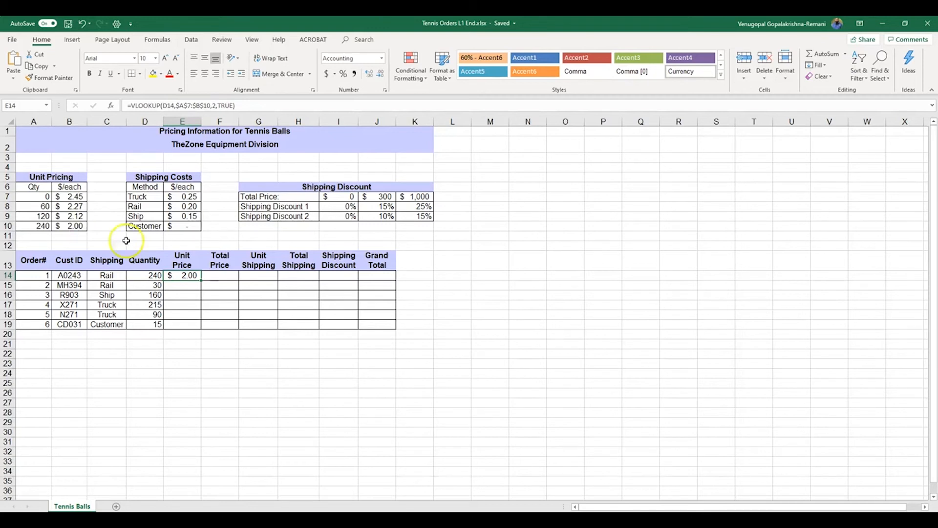
pyautogui.moveTo(201, 281); pyautogui.dragTo(201, 330)
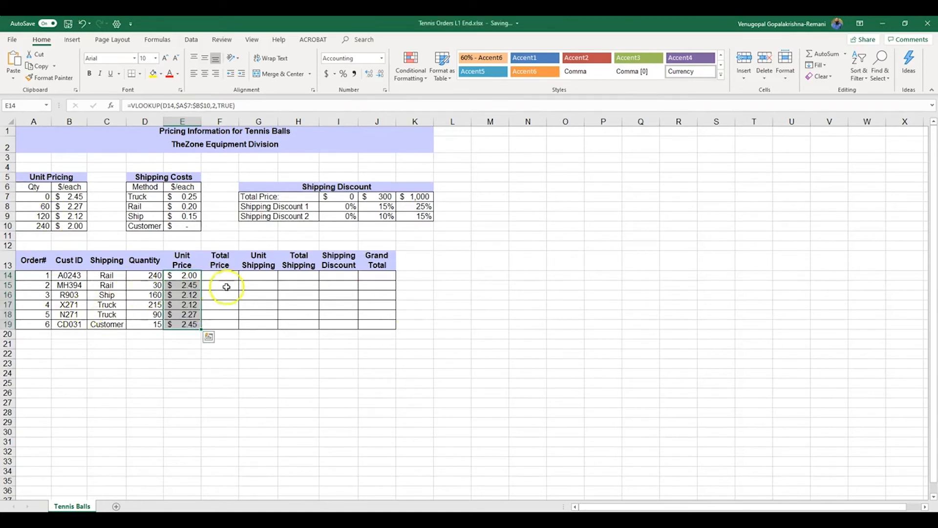
# - Calculate order 1's total price in F14 with =D14*E14 and fill the formula down through F19
pyautogui.click(211, 273)
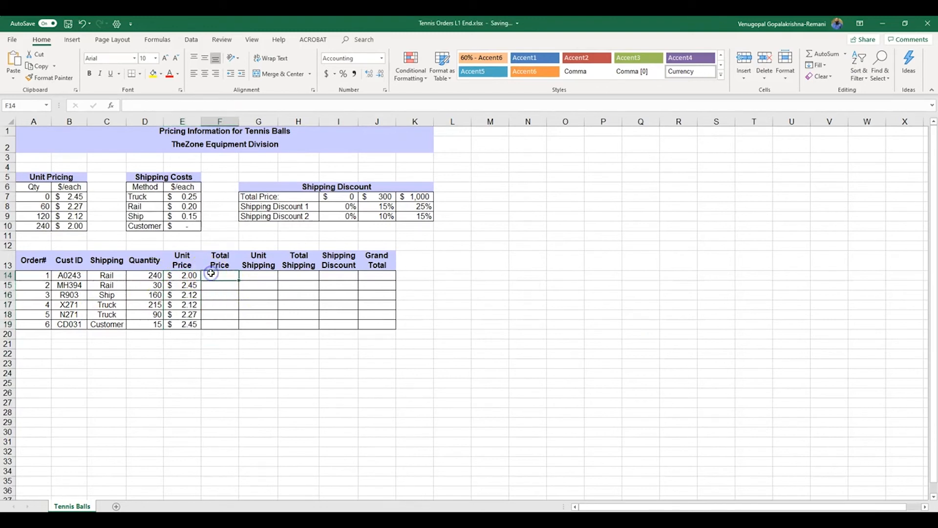
pyautogui.write('=')
pyautogui.click(161, 276)
pyautogui.write('*')
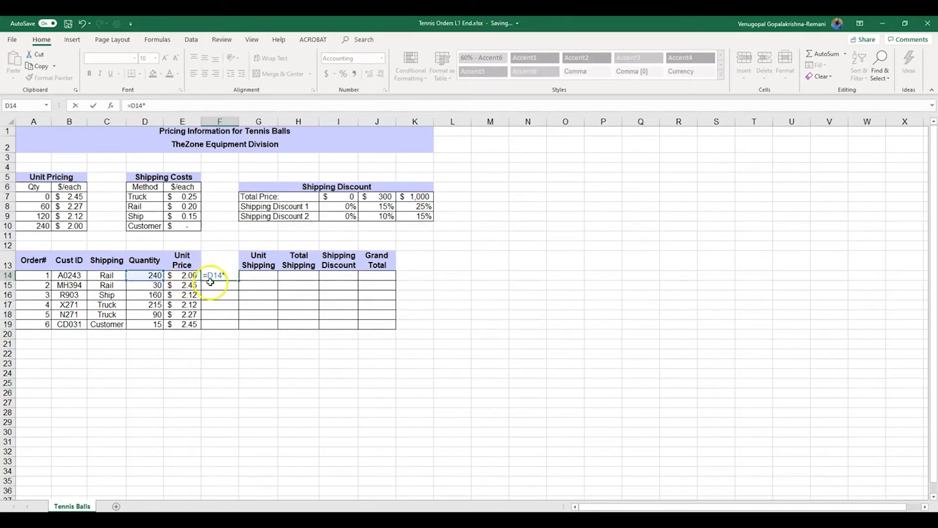
pyautogui.click(193, 276)
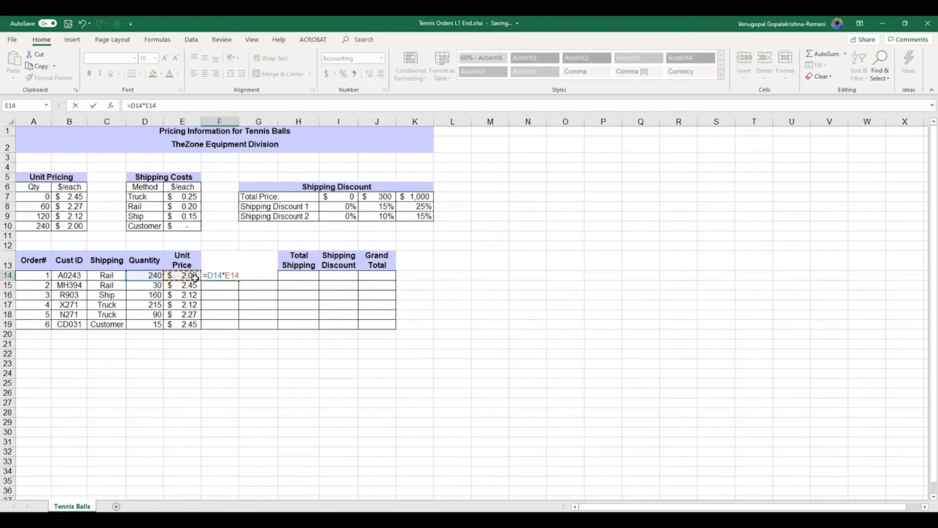
pyautogui.press('Return')
pyautogui.click(224, 277)
pyautogui.moveTo(239, 280); pyautogui.dragTo(229, 323)
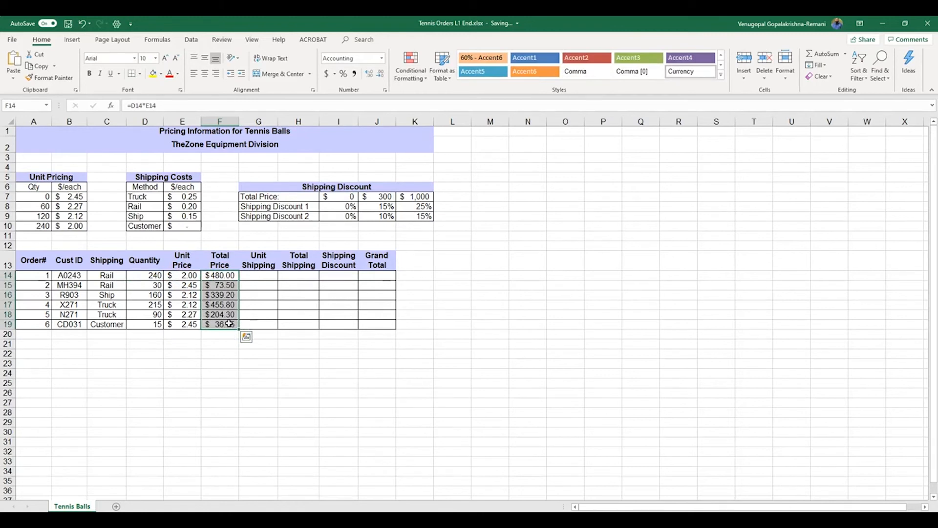
# - Start a VLOOKUP formula in G14 using shipping method C14 as lookup value and D7:E10 as table
pyautogui.click(258, 276)
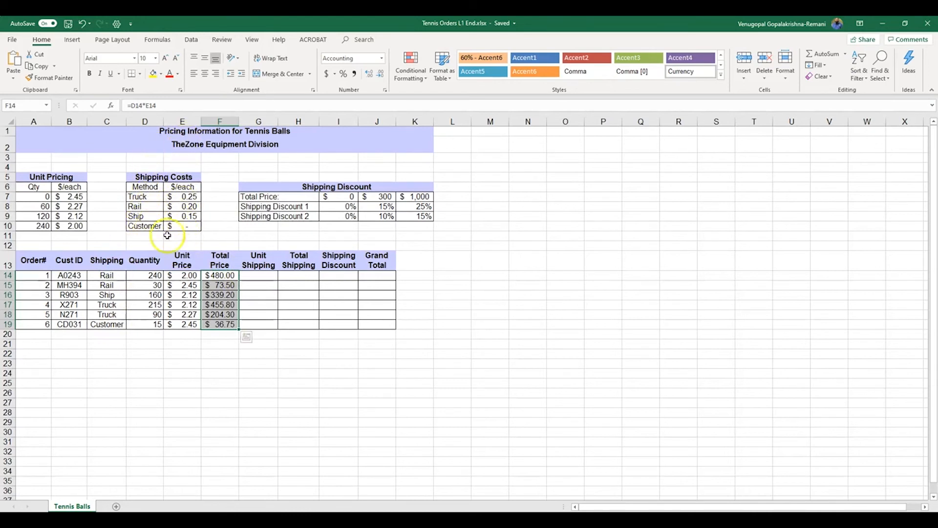
pyautogui.click(256, 275)
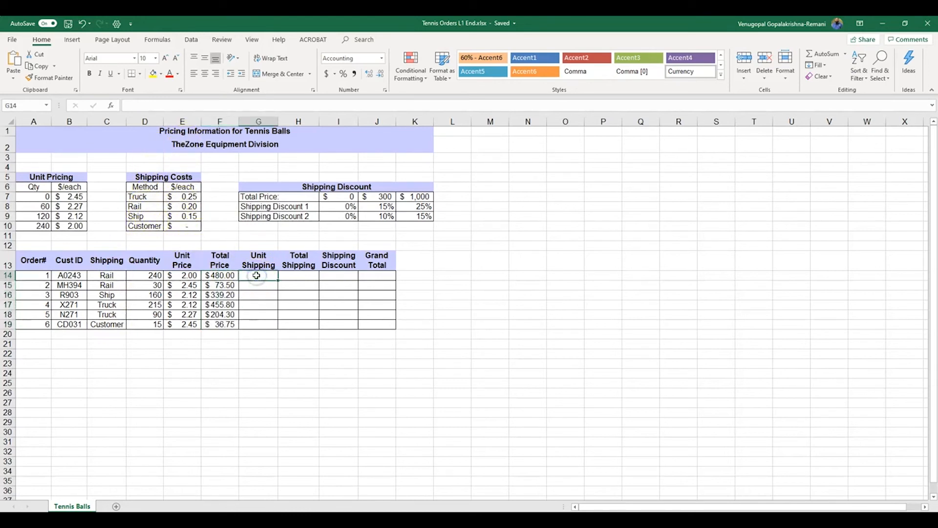
pyautogui.write('=Vlook')
pyautogui.doubleClick(260, 287)
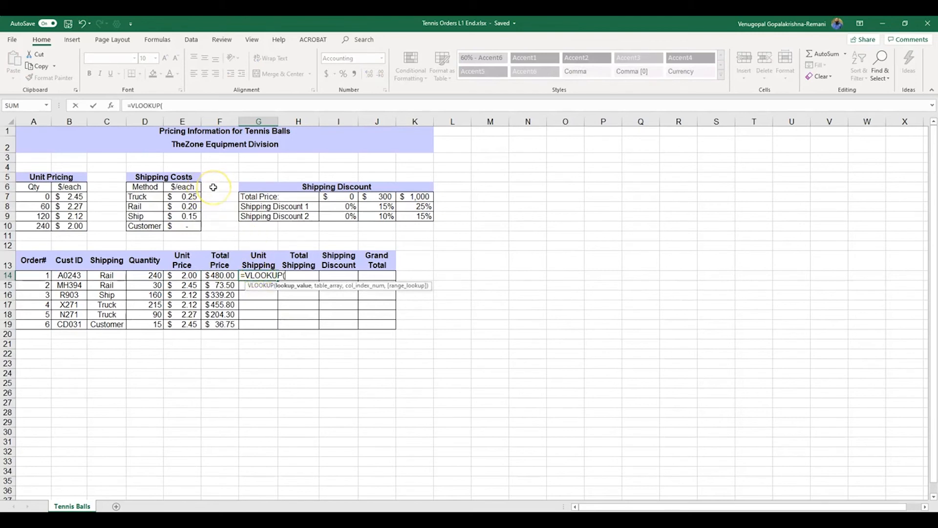
pyautogui.click(114, 276)
pyautogui.write(',')
pyautogui.click(149, 197)
pyautogui.moveTo(150, 196); pyautogui.dragTo(185, 226)
# - Make the shipping cost table reference in G14's VLOOKUP formula absolute as $D$7:$E$10
pyautogui.click(304, 275)
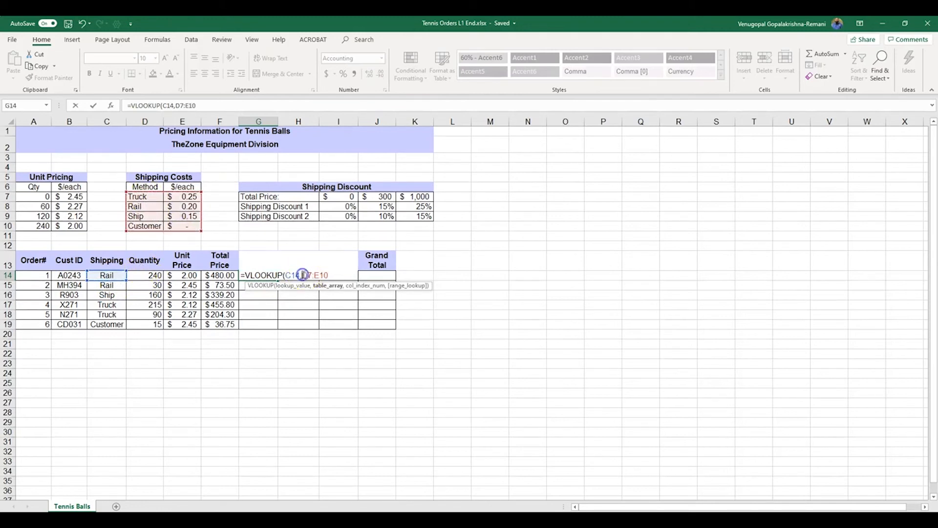
pyautogui.write('$')
pyautogui.click(315, 274)
pyautogui.write('$')
pyautogui.click(324, 275)
pyautogui.write('$')
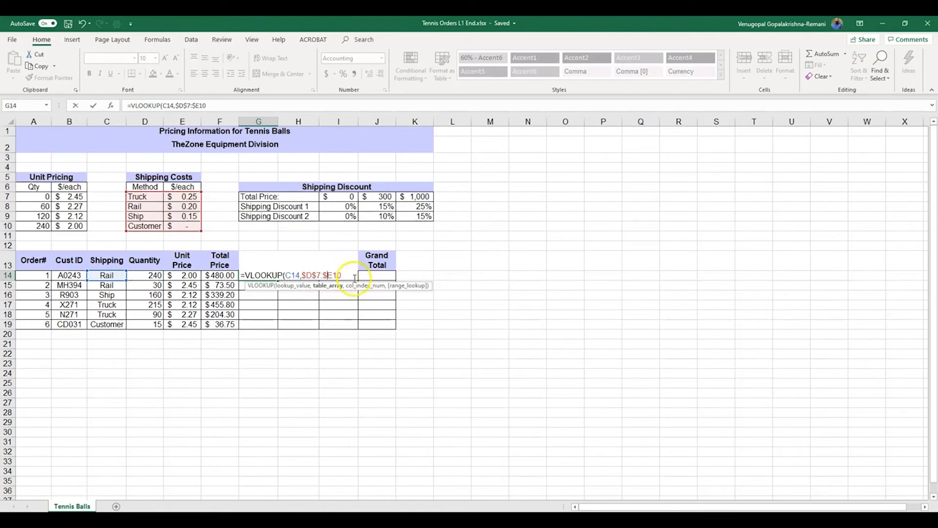
pyautogui.click(332, 276)
pyautogui.write('$')
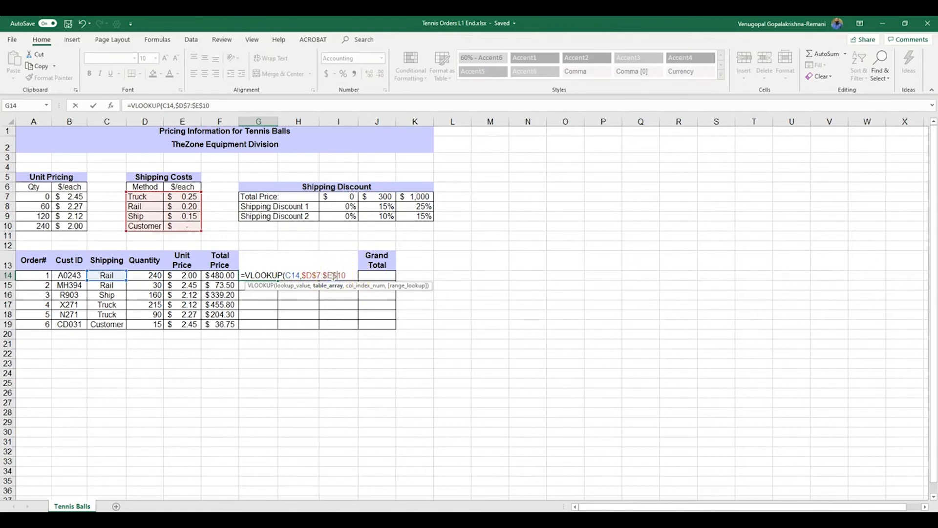
# - Complete G14's VLOOKUP with column index 2 and the exact match option FALSE
pyautogui.click(347, 275)
pyautogui.write(',')
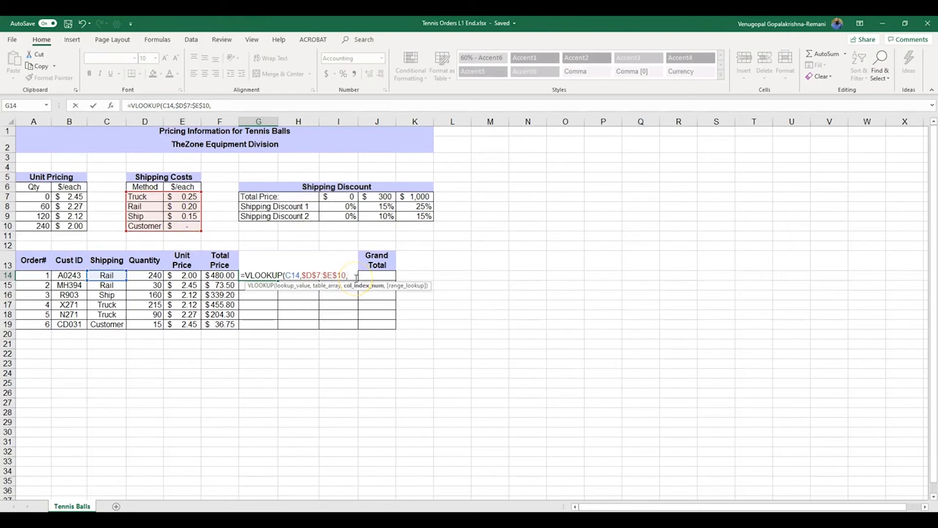
pyautogui.write('2,')
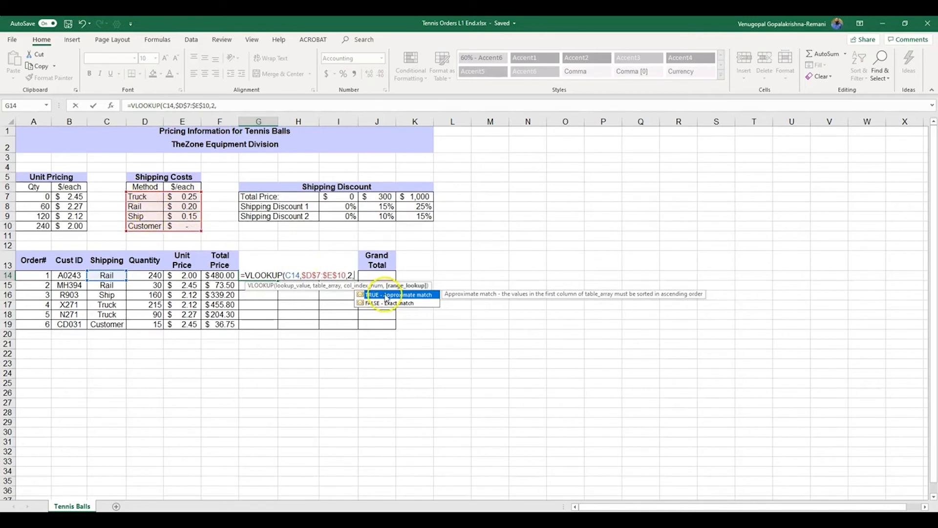
pyautogui.click(386, 303)
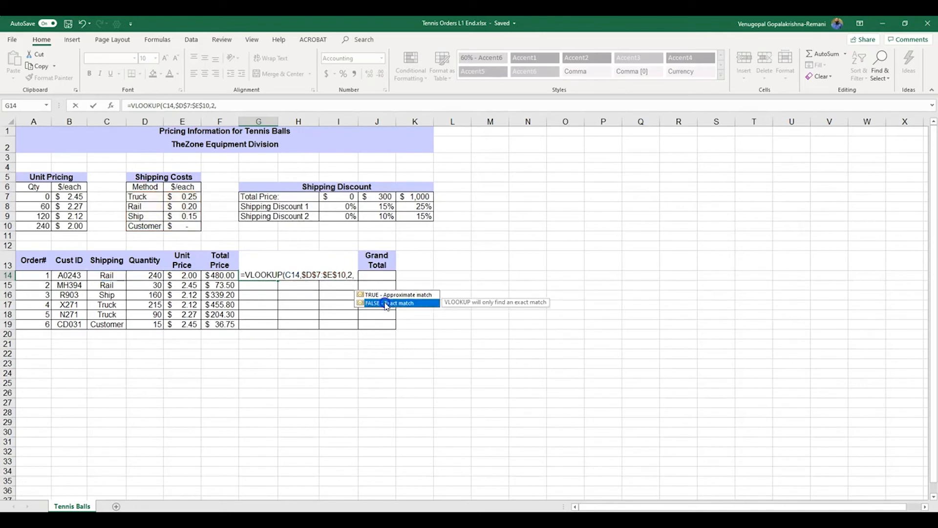
pyautogui.doubleClick(387, 304)
pyautogui.write(')')
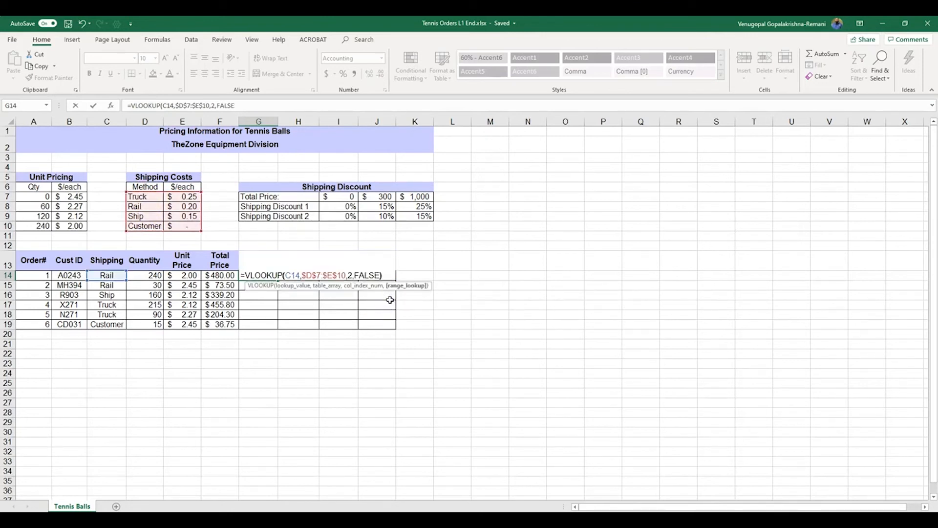
pyautogui.press('Return')
# - Fill the unit shipping lookup from G14 down through G19
pyautogui.click(264, 287)
pyautogui.click(268, 274)
pyautogui.moveTo(279, 281); pyautogui.dragTo(273, 329)
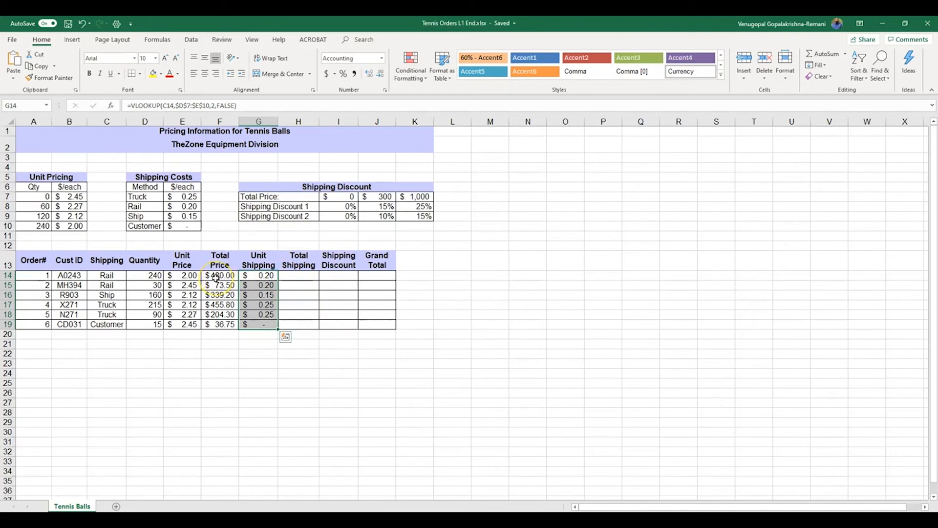
# - Calculate order 1's total shipping in H14 with =D14*G14 and fill the formula down through H19
pyautogui.click(294, 277)
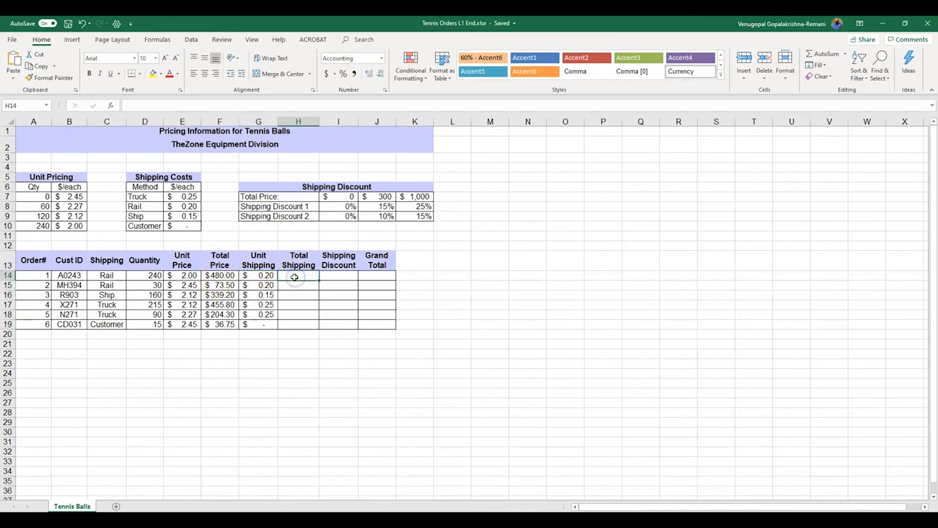
pyautogui.write('=')
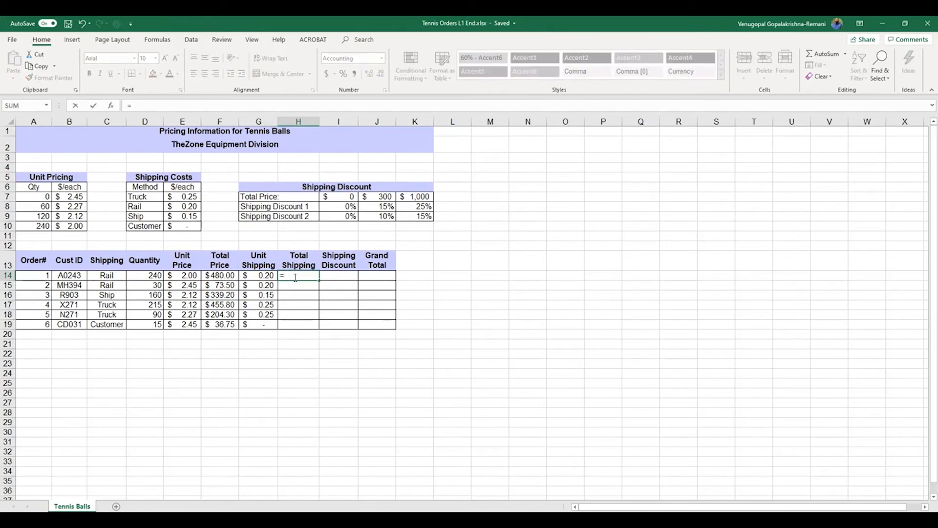
pyautogui.click(224, 274)
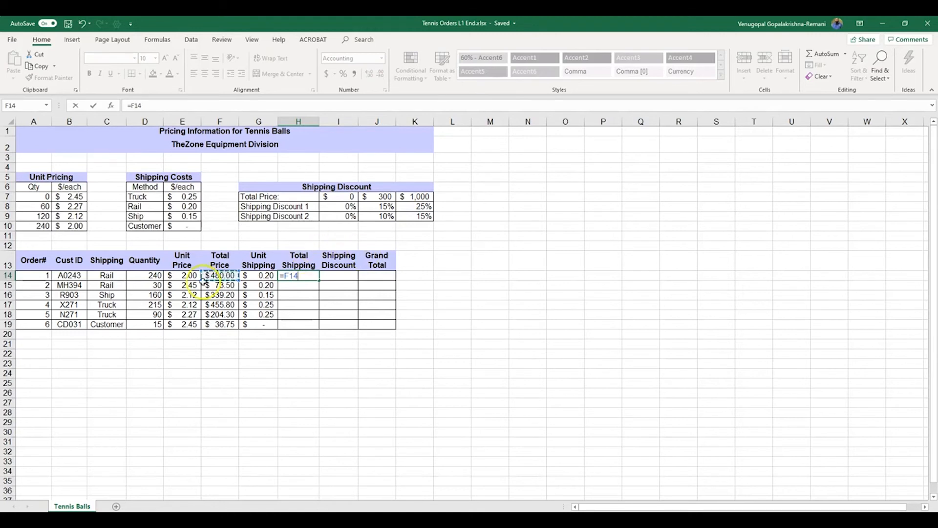
pyautogui.click(154, 277)
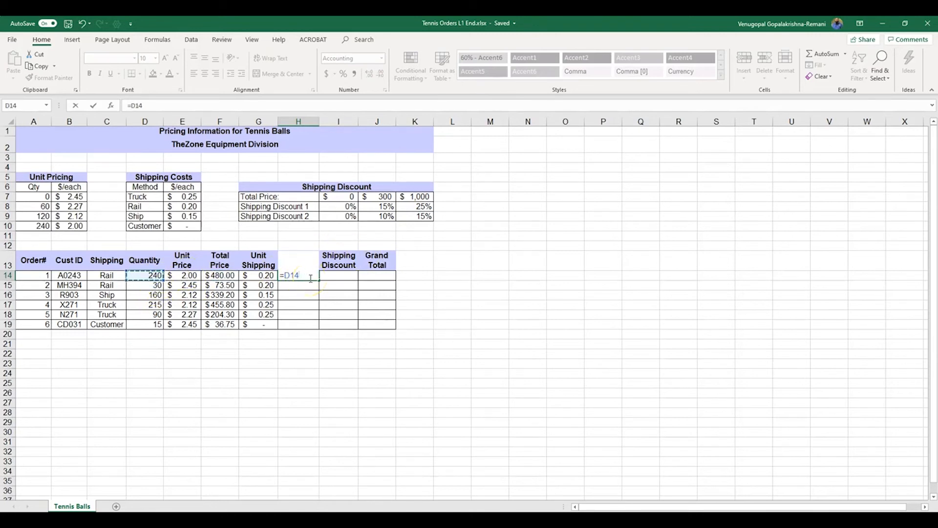
pyautogui.write('*')
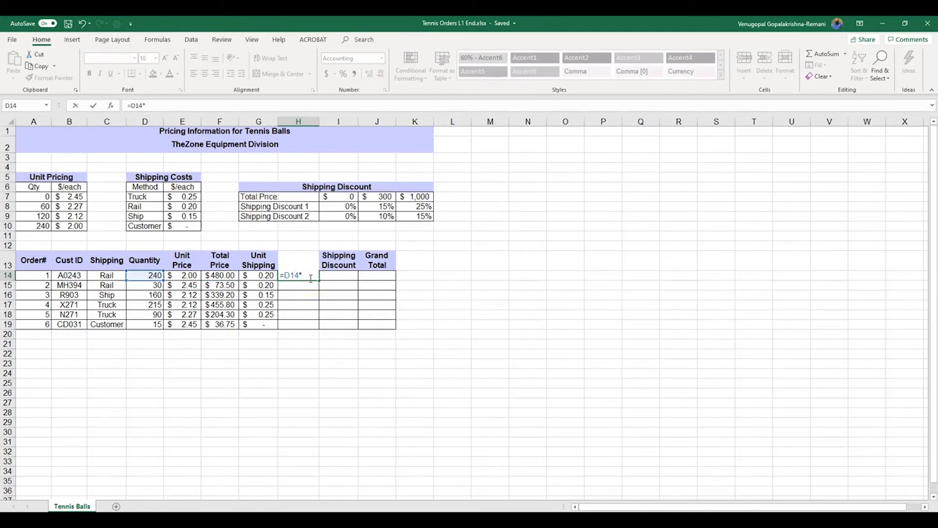
pyautogui.click(263, 276)
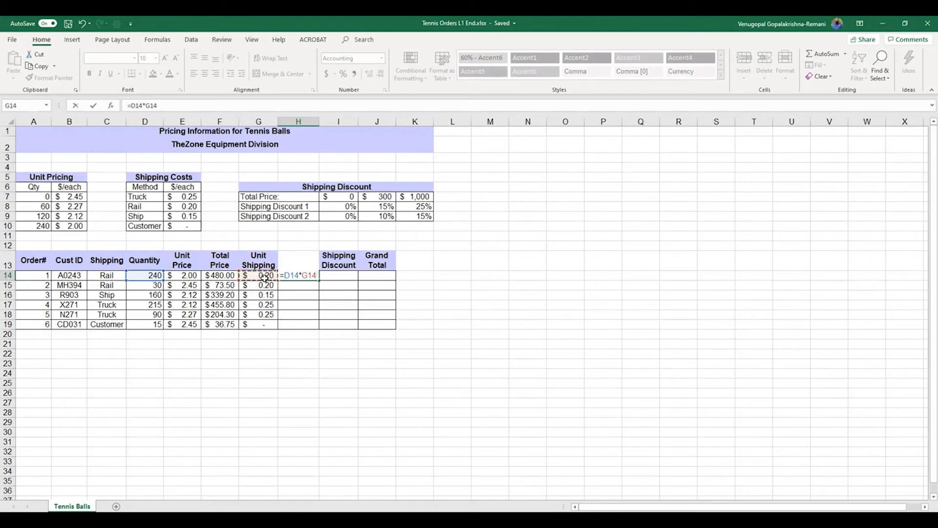
pyautogui.press('Return')
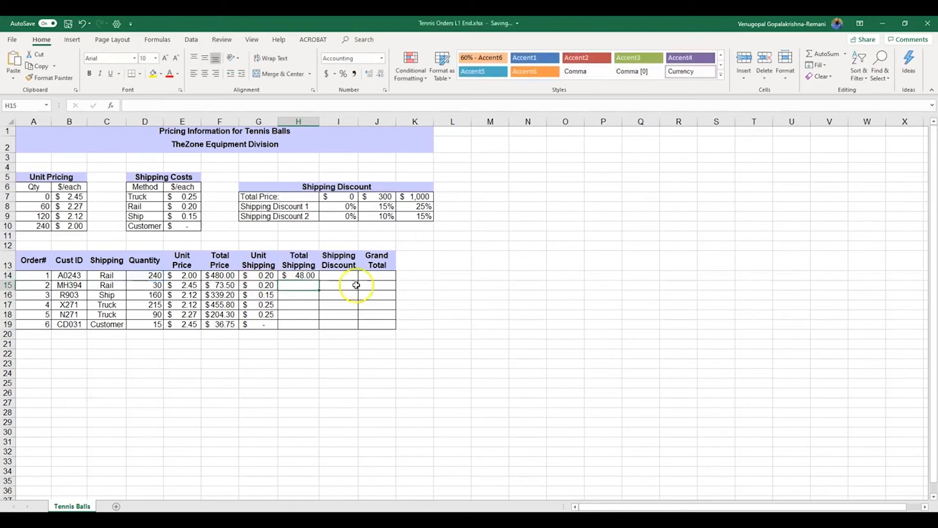
pyautogui.click(299, 279)
pyautogui.moveTo(318, 281); pyautogui.dragTo(319, 331)
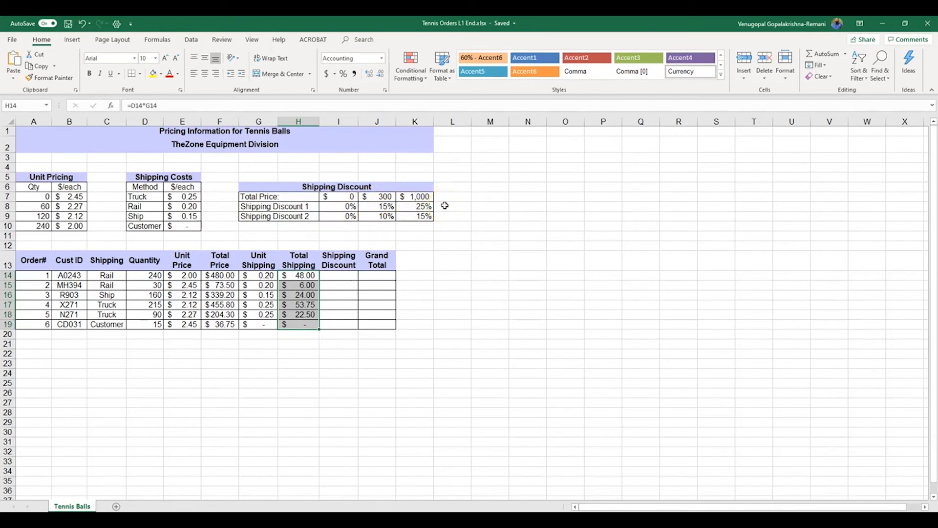
# - Start the shipping discount formula =-HLOOKUP( in I14 with total price F14 as lookup value and I7:K9 as table
pyautogui.click(331, 276)
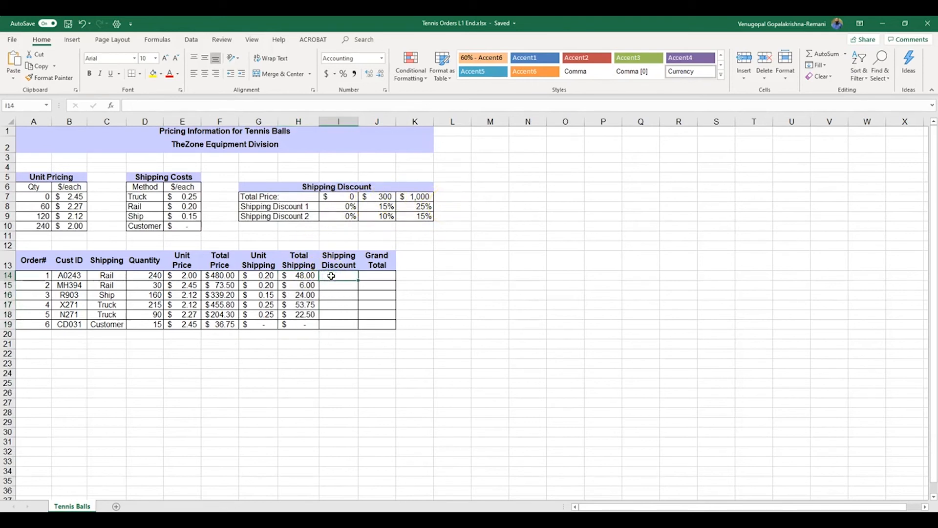
pyautogui.write('=')
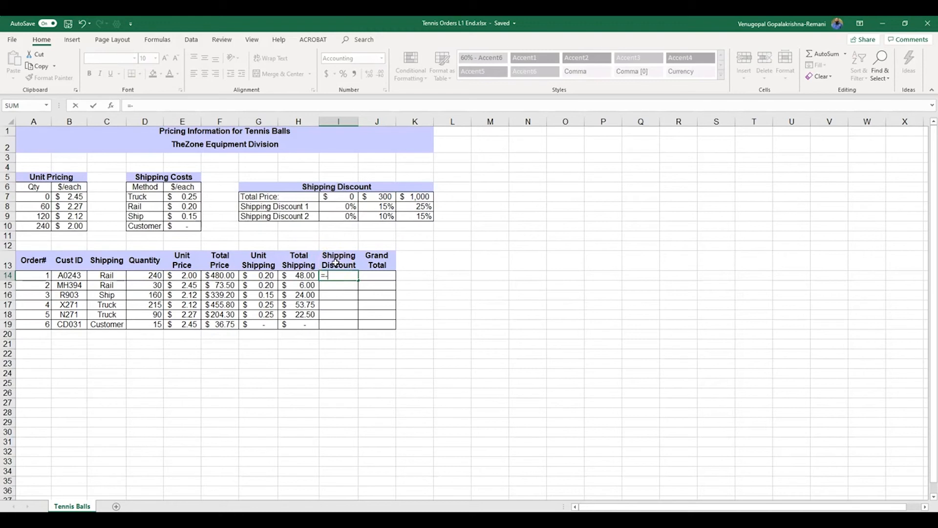
pyautogui.click(337, 260)
pyautogui.write('Hlo')
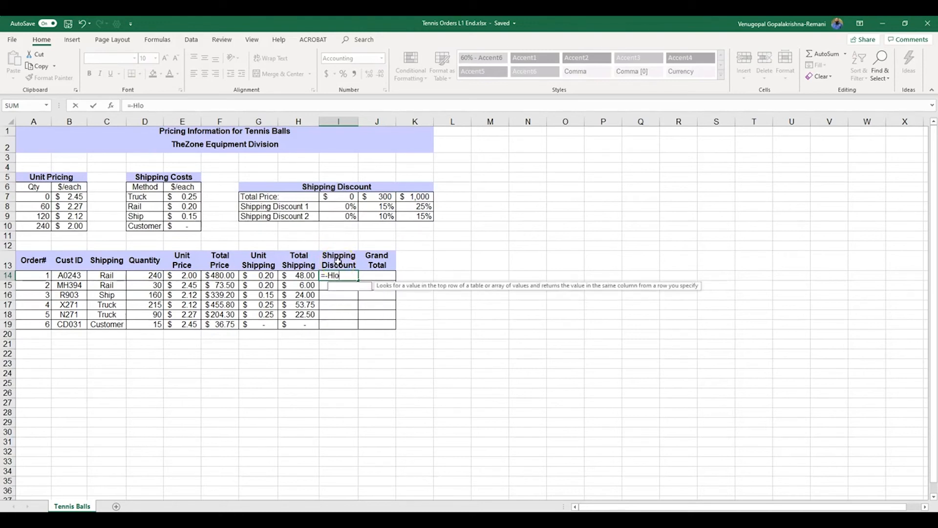
pyautogui.write('ok')
pyautogui.doubleClick(349, 286)
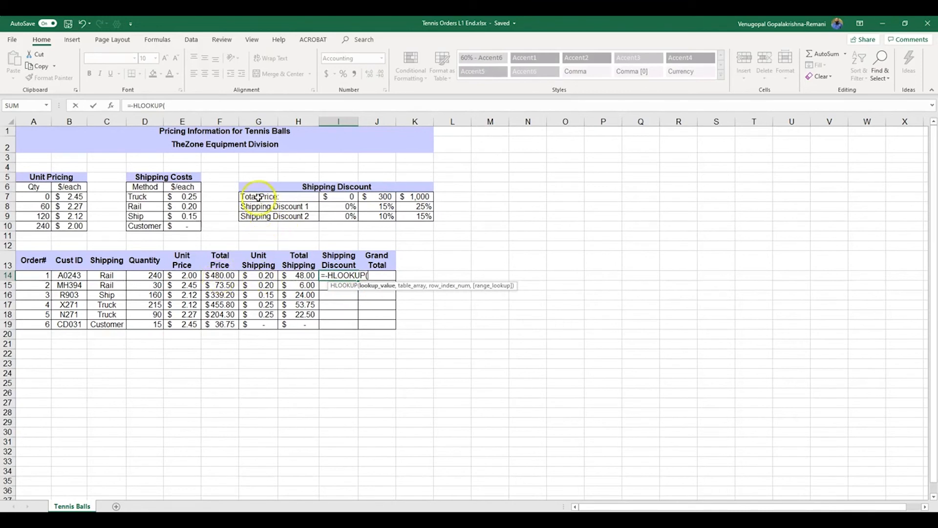
pyautogui.click(219, 275)
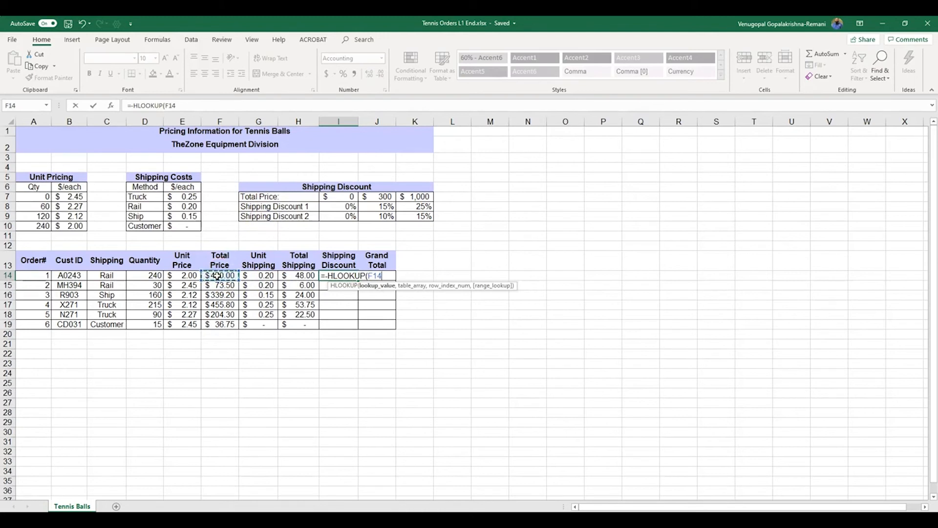
pyautogui.write(',')
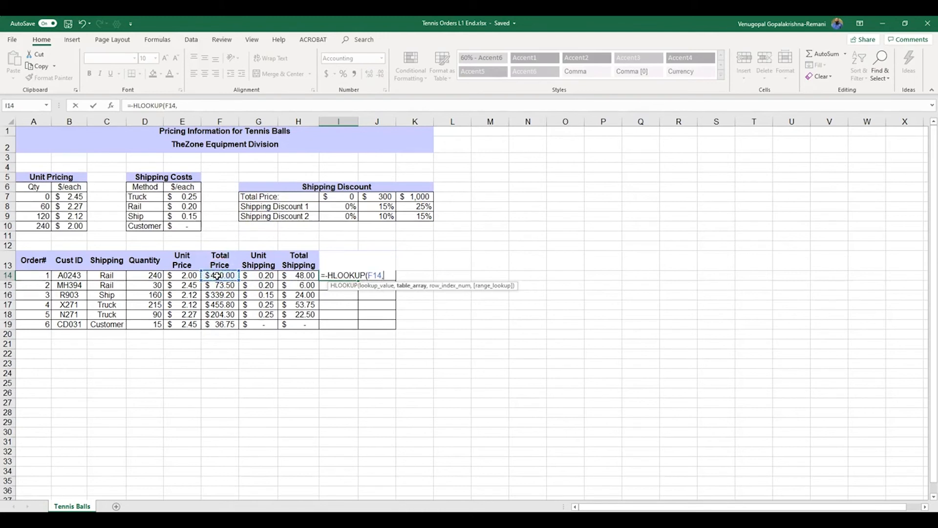
pyautogui.click(355, 196)
pyautogui.moveTo(355, 197); pyautogui.dragTo(410, 213)
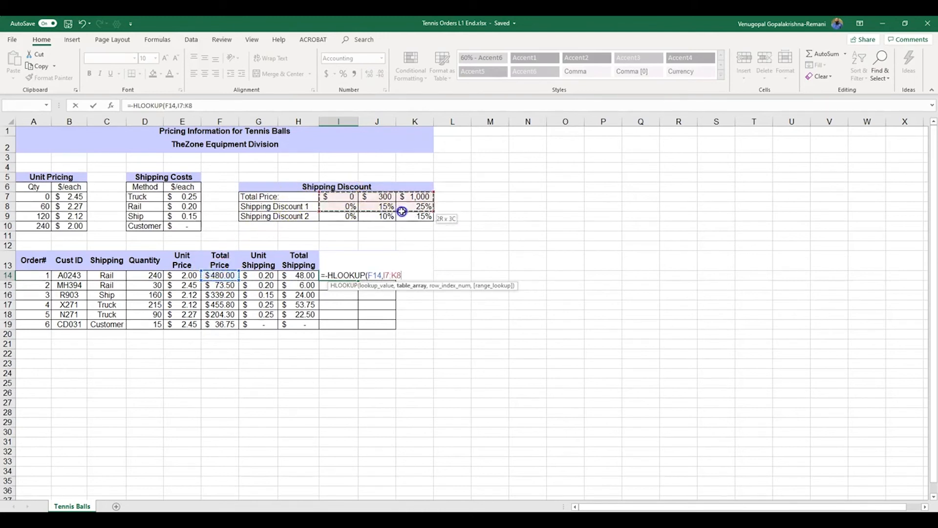
# - Make the table range in I14's HLOOKUP formula absolute as $I$7:$K$9
pyautogui.click(178, 105)
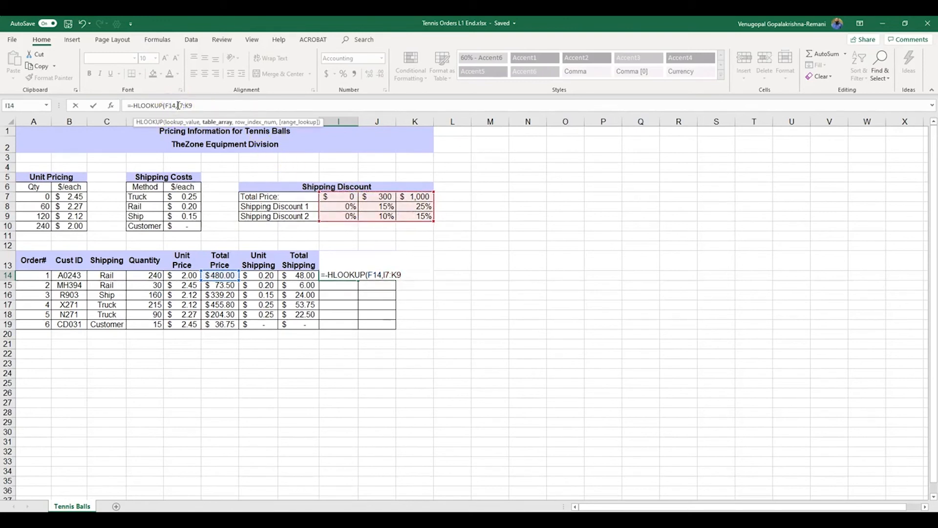
pyautogui.write('$')
pyautogui.click(186, 106)
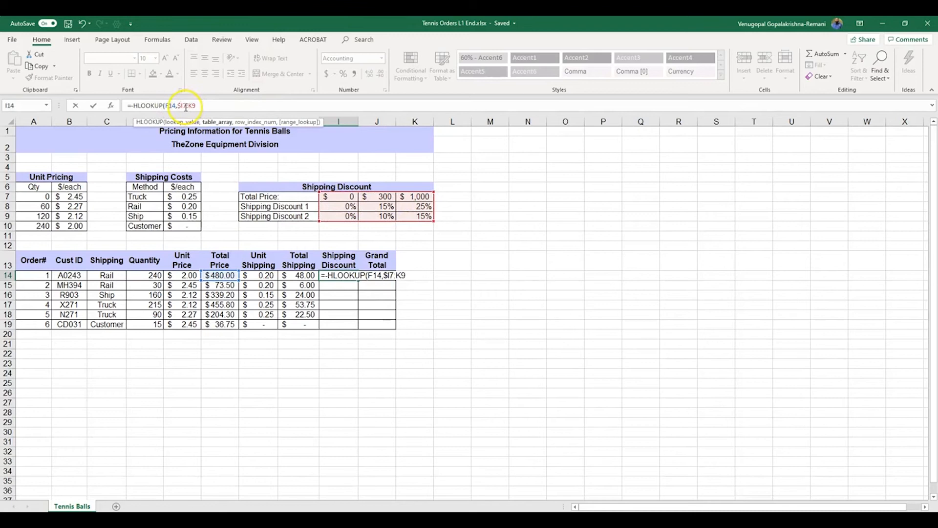
pyautogui.click(186, 105)
pyautogui.write('$I$')
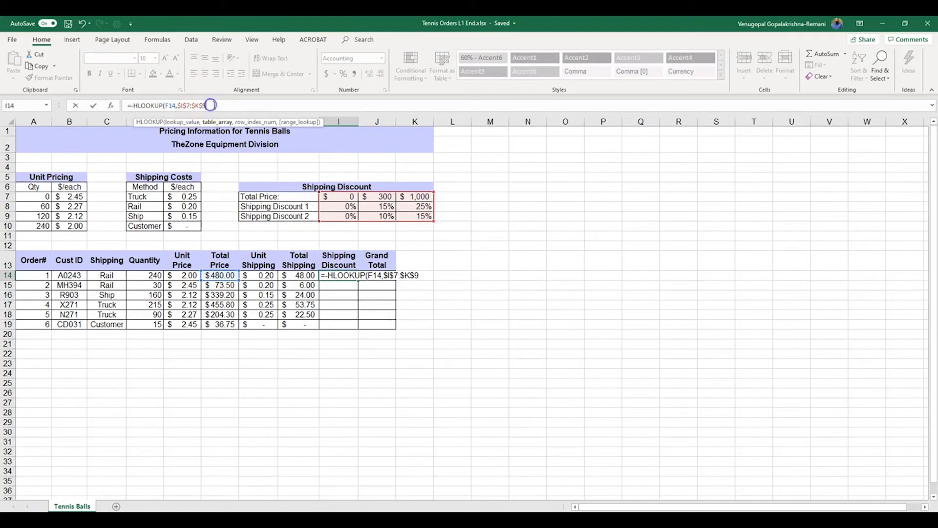
# - Complete I14's HLOOKUP with row index 3 and the approximate match option TRUE
pyautogui.write(',3')
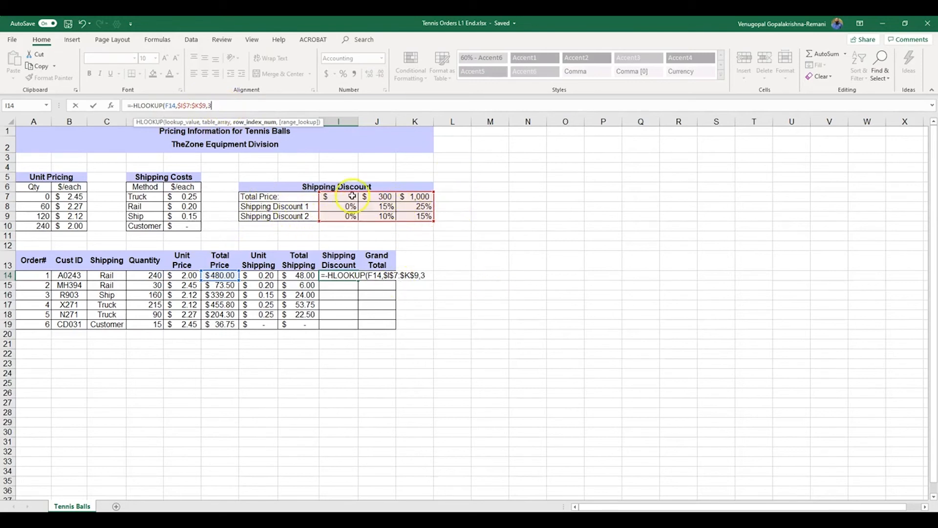
pyautogui.write(',')
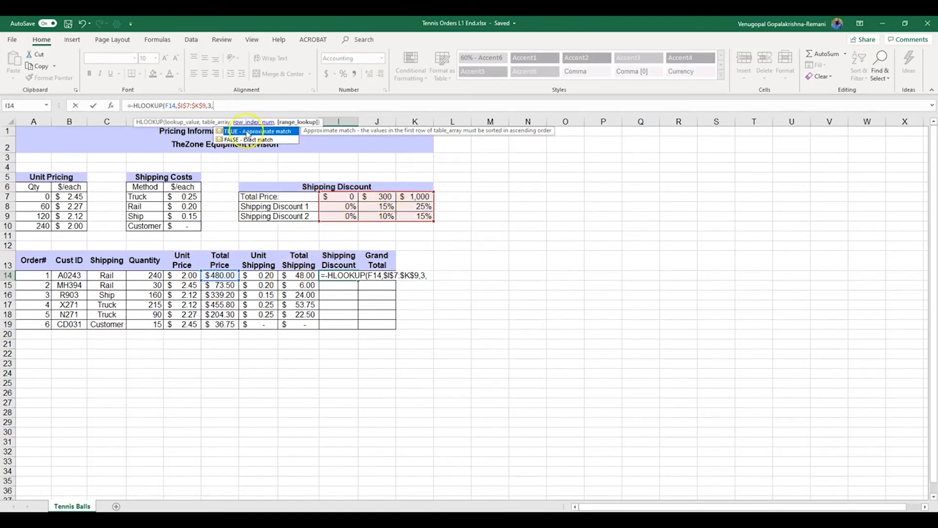
pyautogui.click(428, 276)
pyautogui.write('Tr')
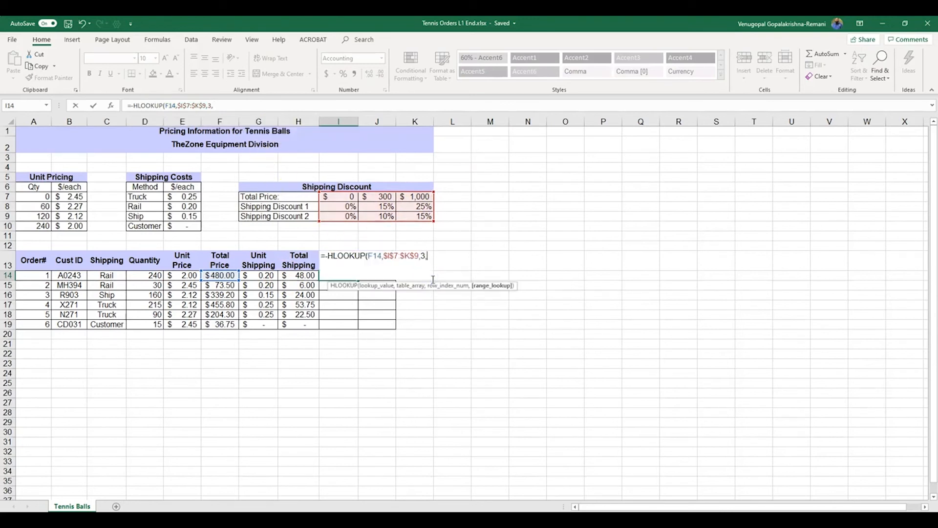
pyautogui.write('ue)')
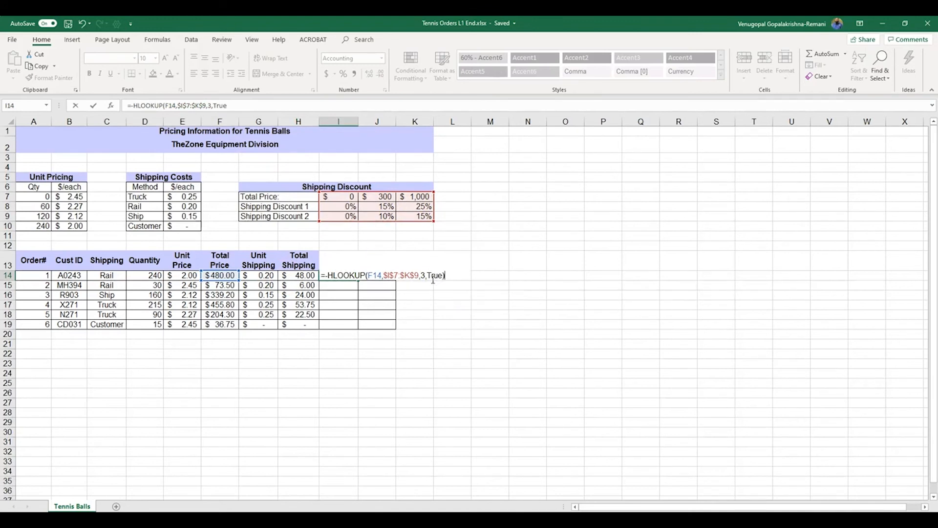
pyautogui.press('Return')
# - Multiply I14's discount lookup by the total price F14 and fill the formula down through I19
pyautogui.click(345, 276)
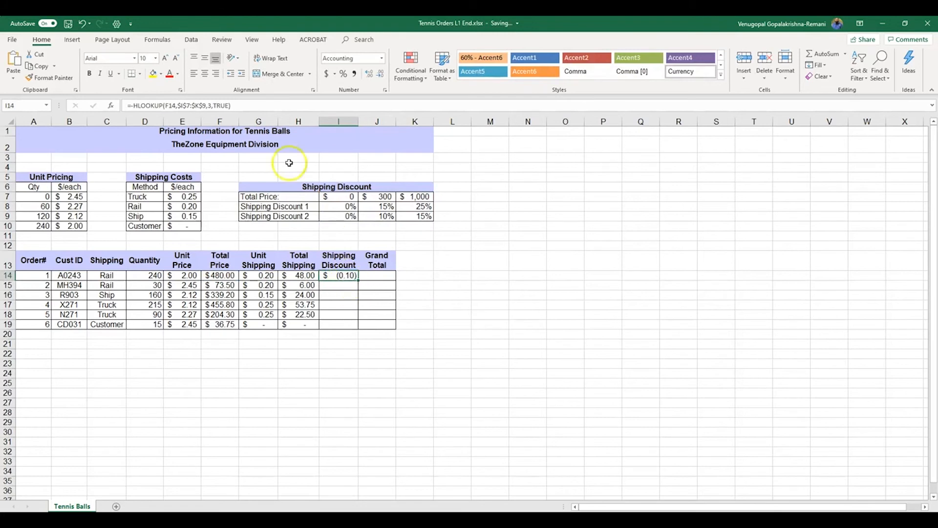
pyautogui.click(235, 105)
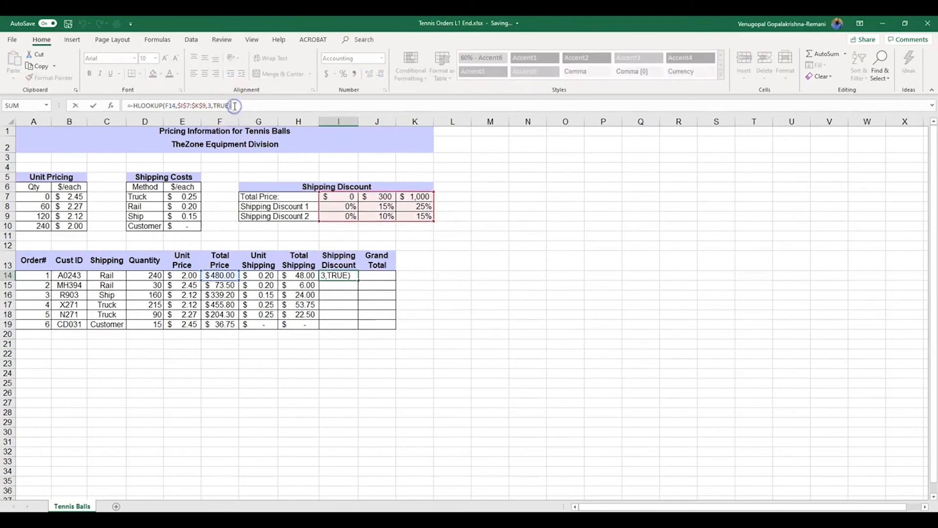
pyautogui.write('*')
pyautogui.click(220, 277)
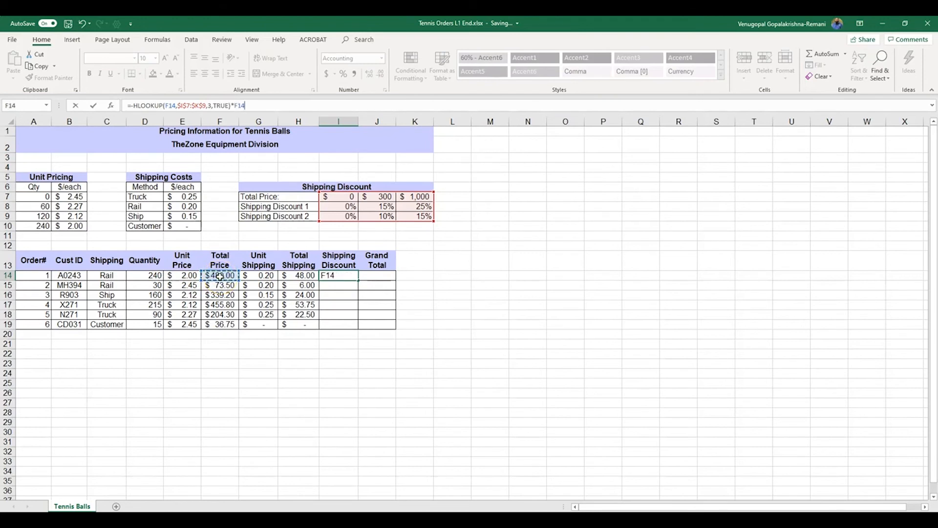
pyautogui.press('Return')
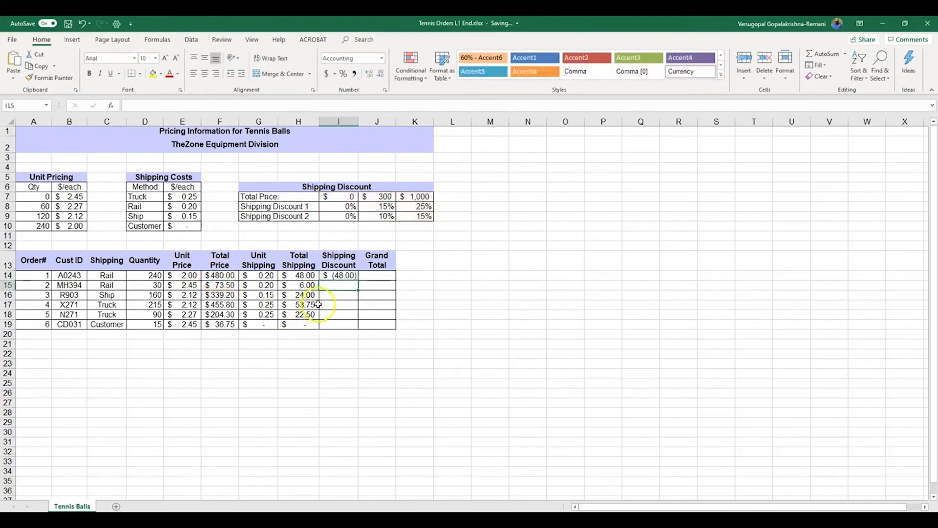
pyautogui.click(341, 275)
pyautogui.moveTo(357, 277); pyautogui.dragTo(365, 328)
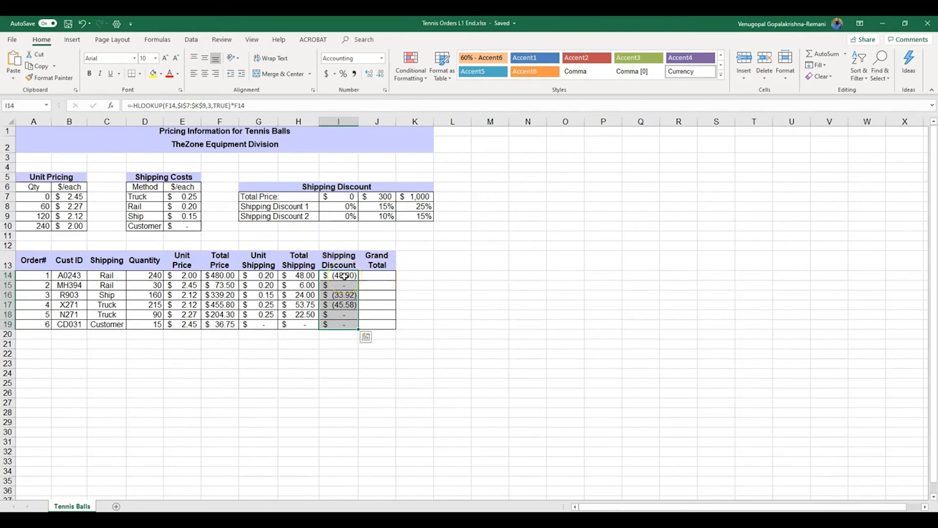
# - Switch to the PowerPoint presentation and skim the slide thumbnails on pivot tables
pyautogui.hotkey('alt', 'Tab')
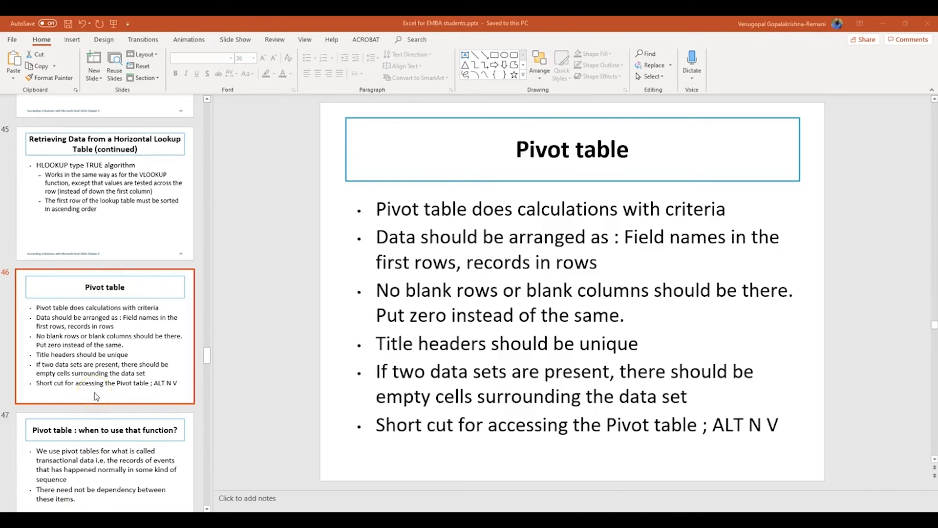
pyautogui.moveTo(207, 357); pyautogui.dragTo(206, 397)
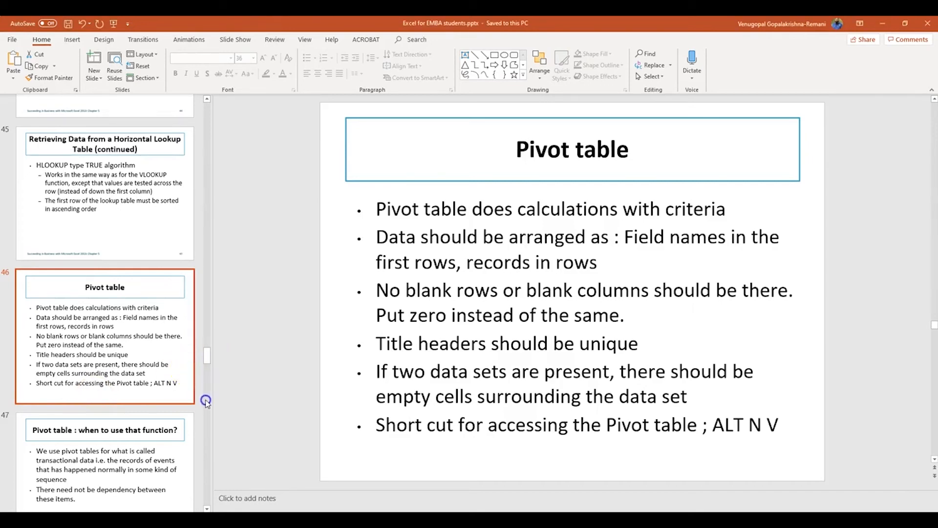
pyautogui.moveTo(203, 360); pyautogui.dragTo(189, 409)
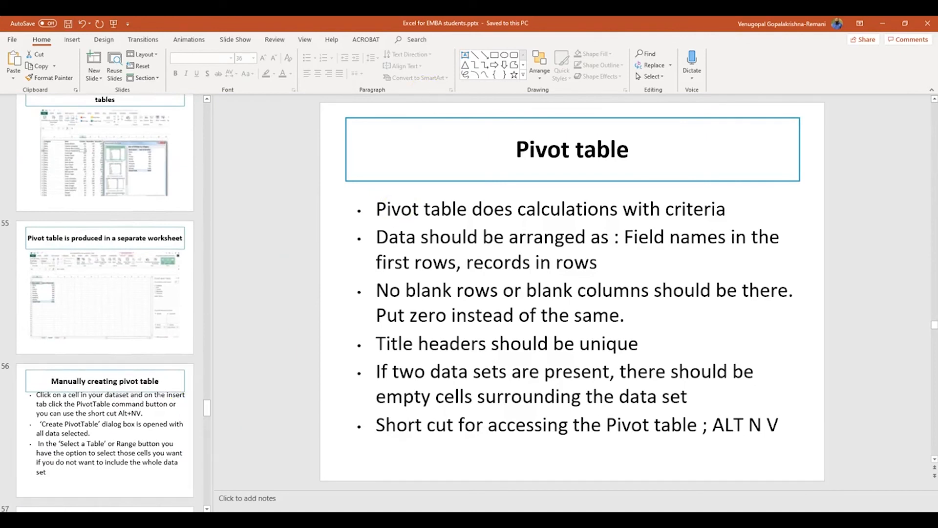
# - Switch to the Excel workbook Copy of Intermediate excel to share_Part 2.xlsx
pyautogui.moveTo(283, 520)
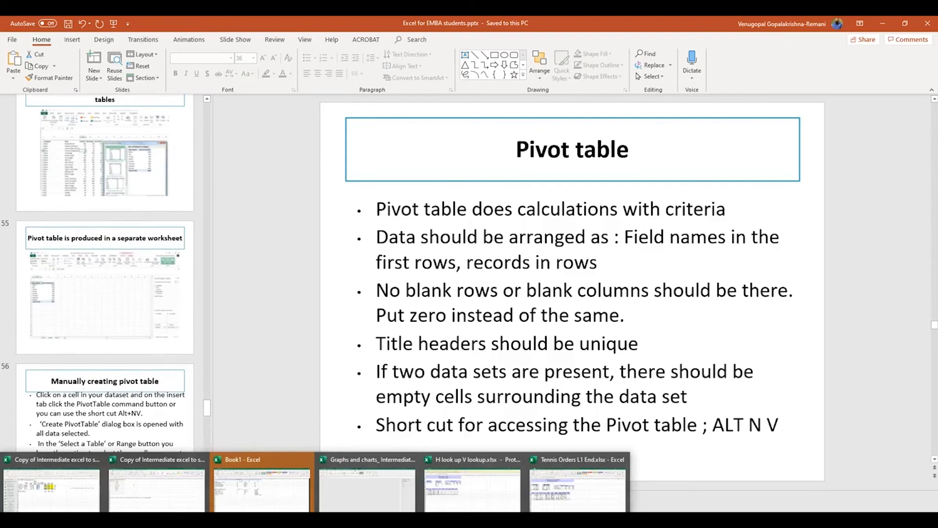
pyautogui.click(147, 493)
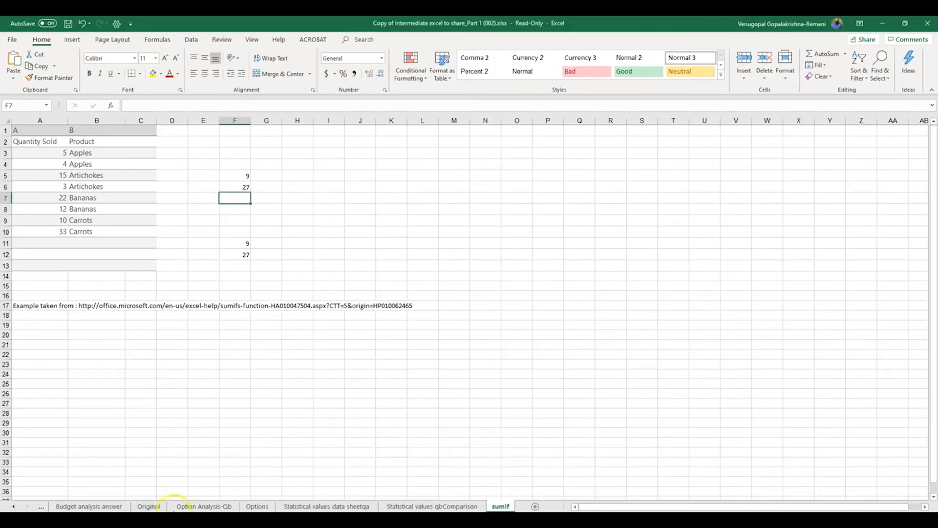
pyautogui.click(179, 457)
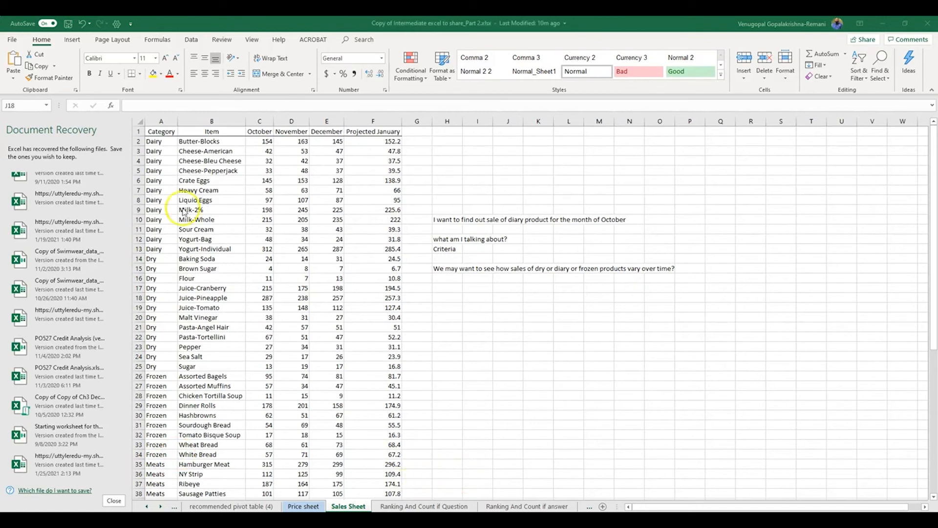
# - Create a PivotTable on a new worksheet from Sales Sheet range A1:F62, summing October by Category
pyautogui.click(162, 133)
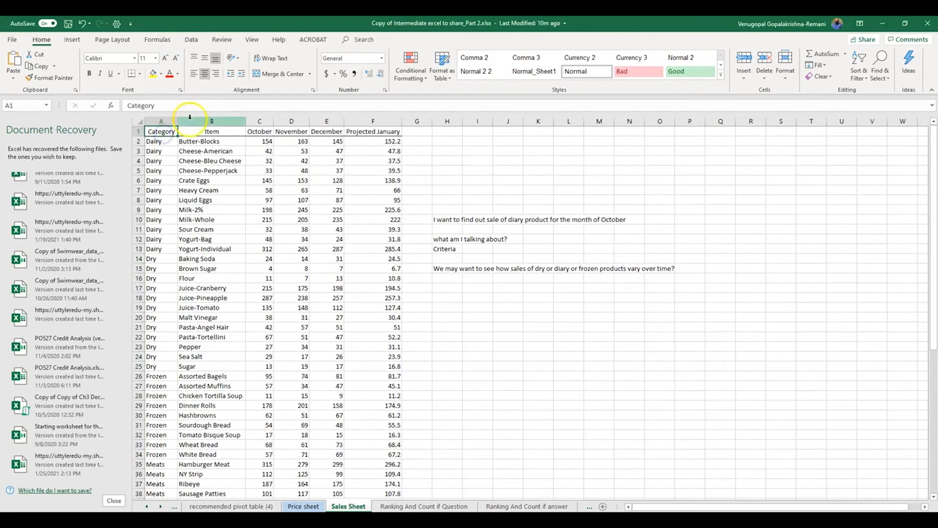
pyautogui.click(77, 40)
pyautogui.click(17, 62)
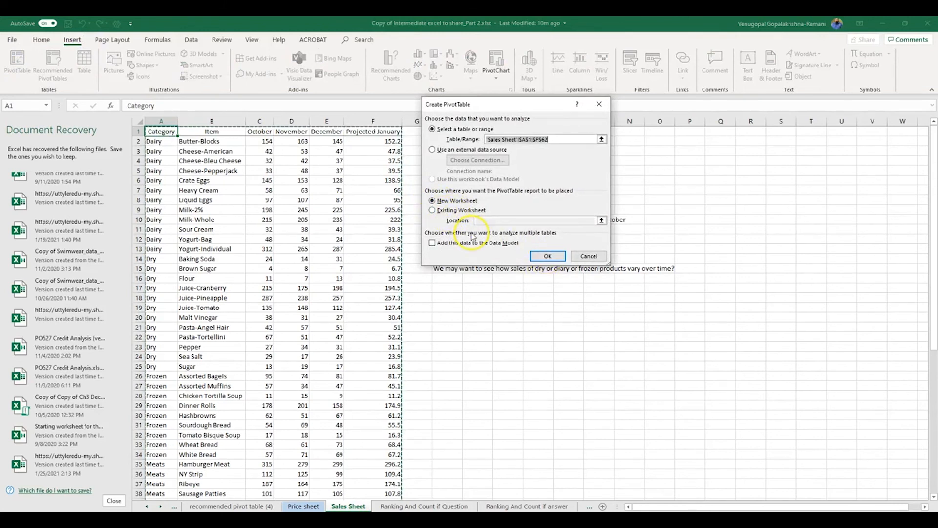
pyautogui.click(548, 256)
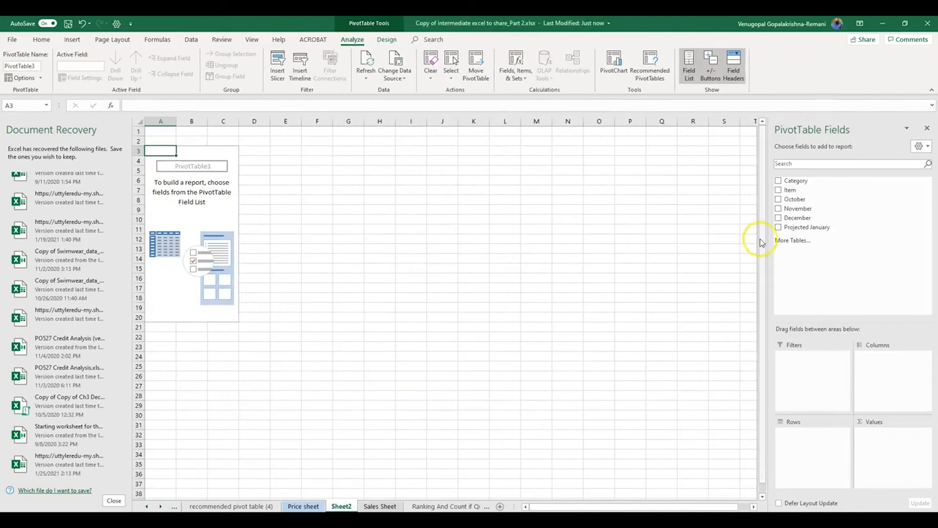
pyautogui.click(778, 199)
pyautogui.click(778, 180)
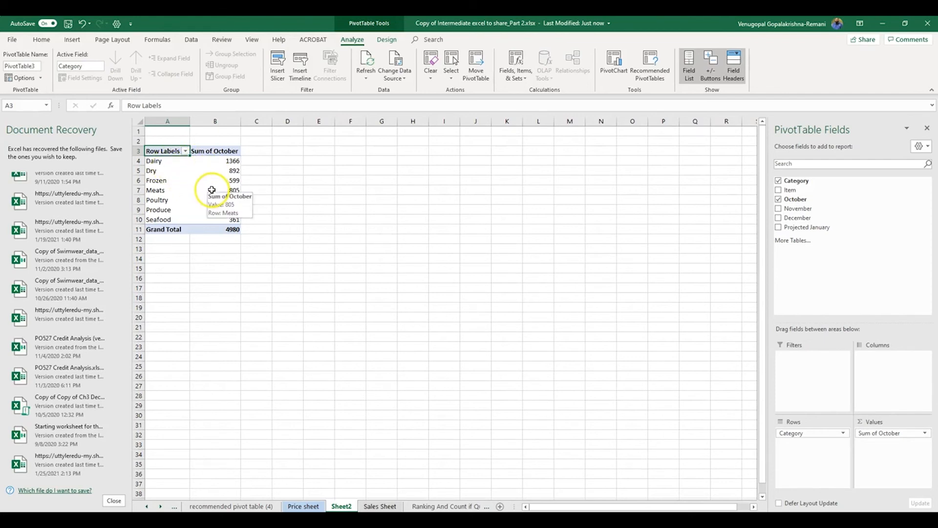
# - Examine the label filter options for the PivotTable's Category row labels
pyautogui.click(186, 152)
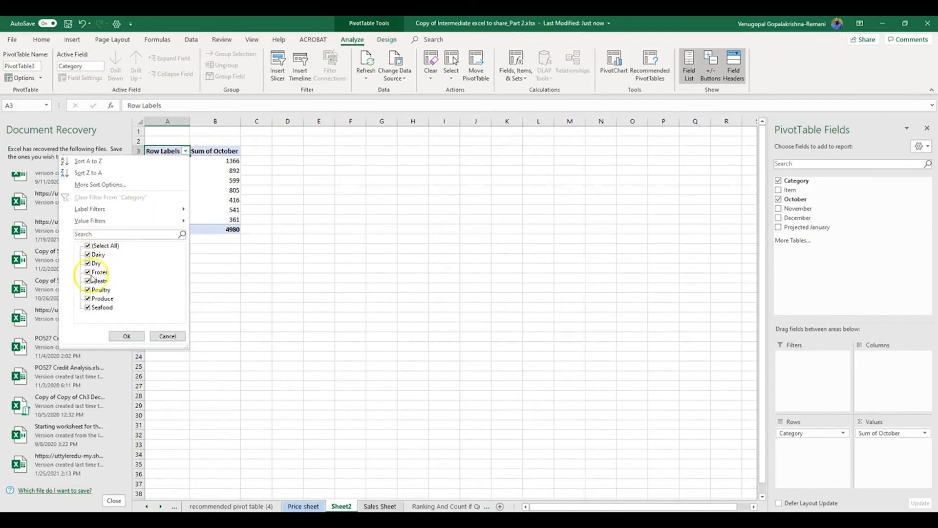
pyautogui.click(117, 209)
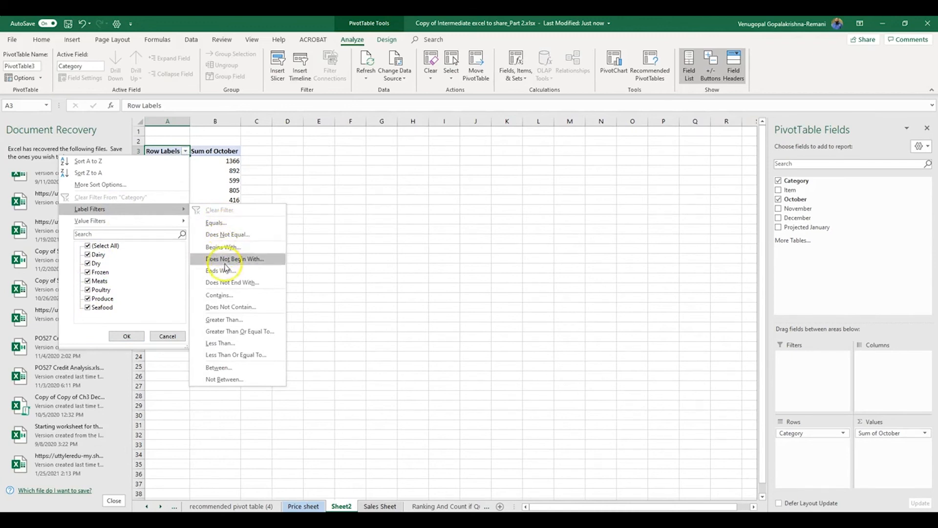
pyautogui.click(224, 320)
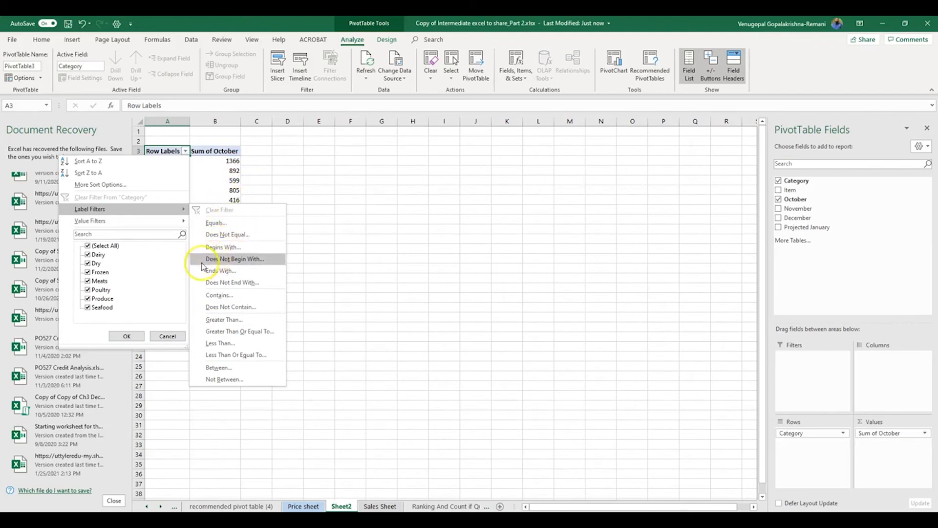
pyautogui.click(127, 337)
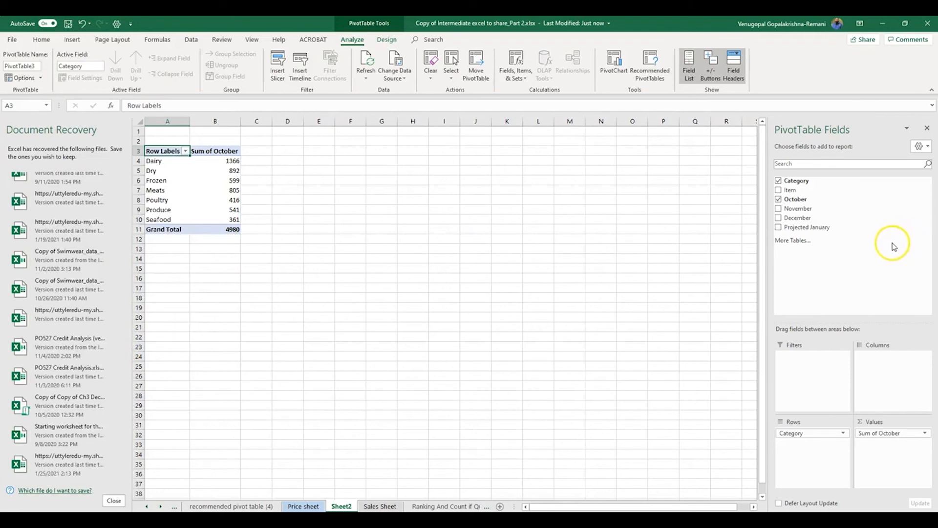
# - Delete Sheet2, which holds the October by Category PivotTable
pyautogui.click(71, 40)
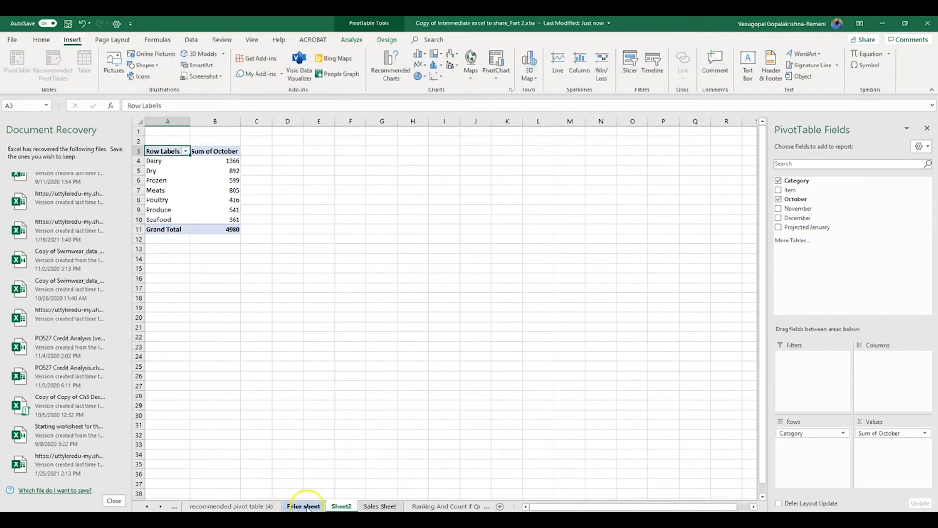
pyautogui.rightClick(333, 507)
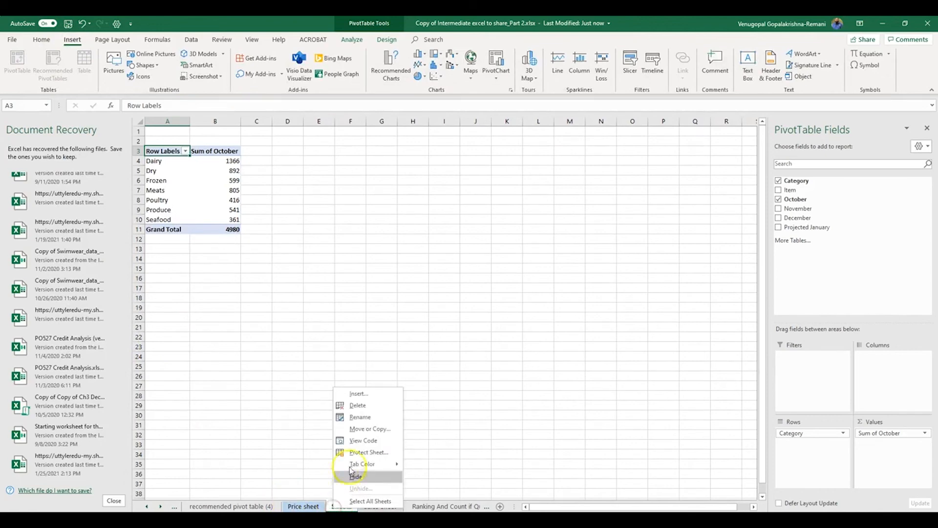
pyautogui.click(374, 410)
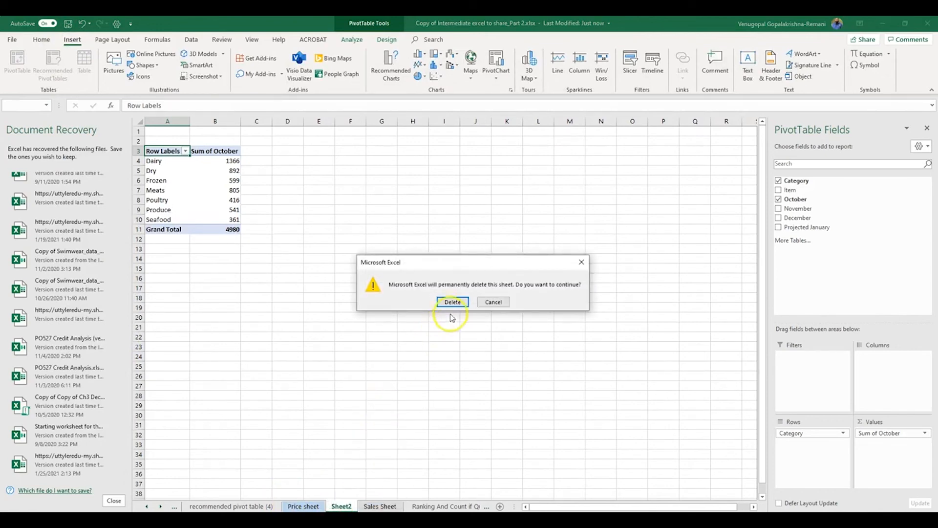
pyautogui.click(453, 302)
# - Request recommended PivotTables for the Price sheet data and create a blank PivotTable
pyautogui.click(306, 506)
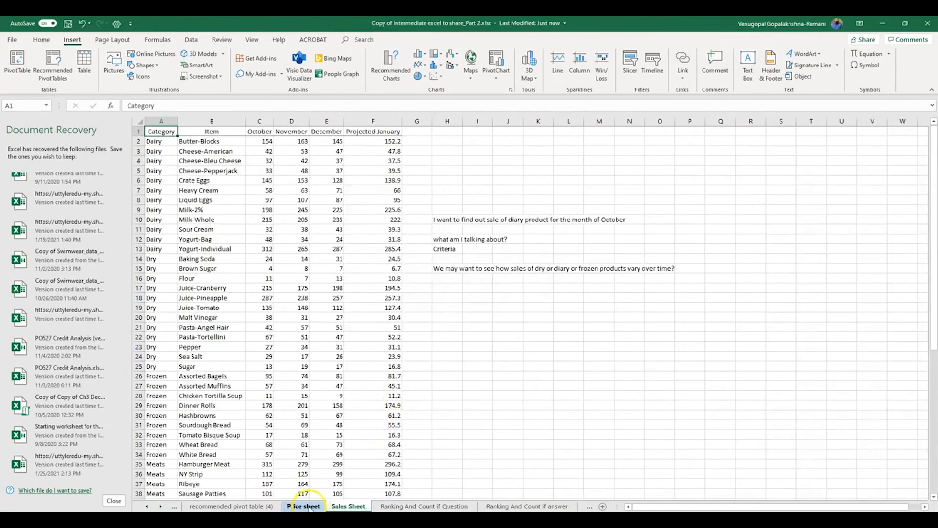
pyautogui.click(52, 63)
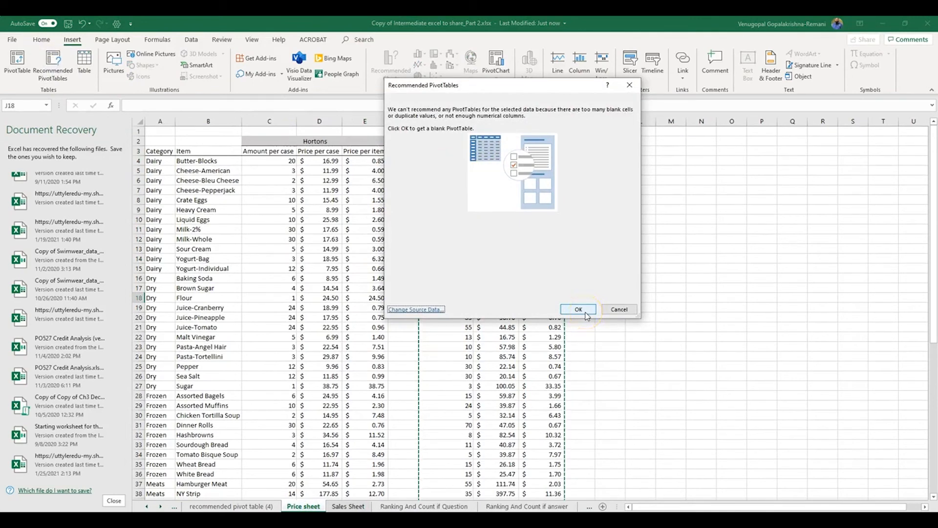
pyautogui.click(586, 315)
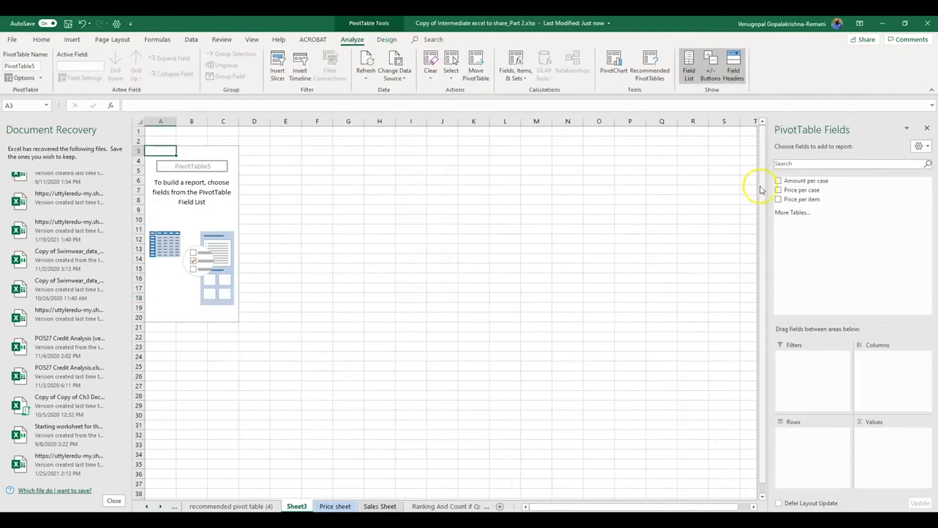
# - Add Amount per case, Price per case and Price per item to the PivotTable as summed values
pyautogui.click(778, 181)
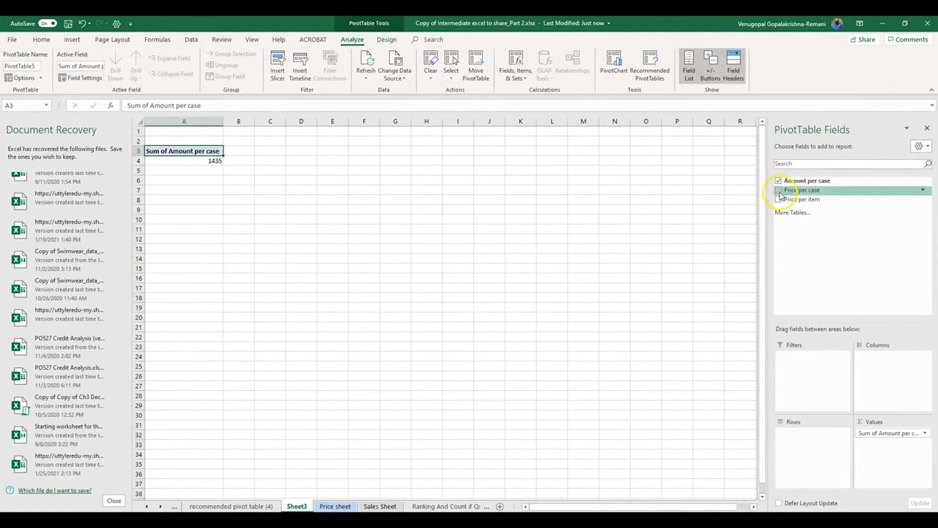
pyautogui.click(778, 190)
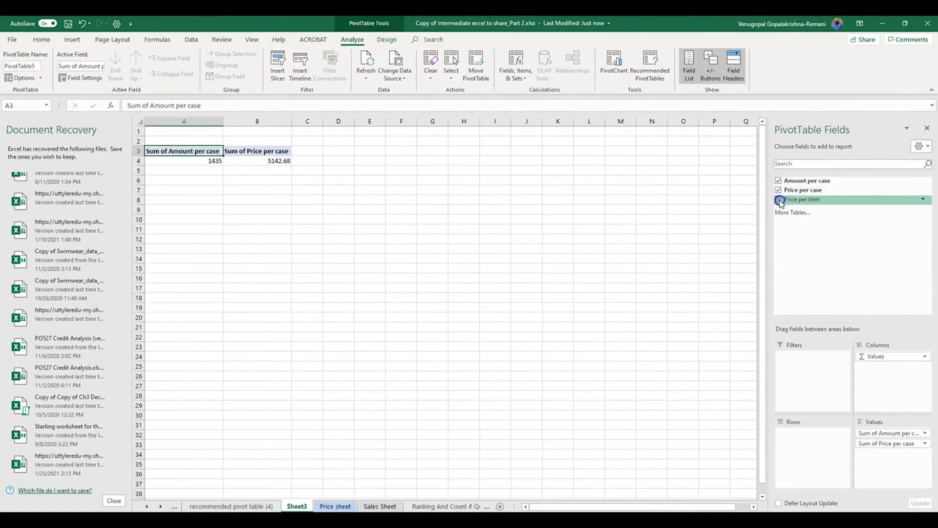
pyautogui.click(779, 200)
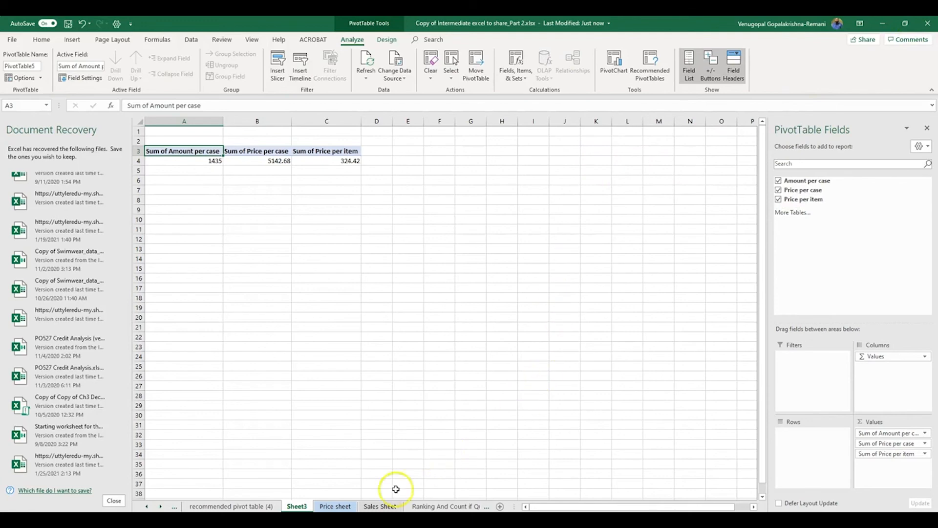
# - Delete Sheet3, which holds the Price sheet PivotTable, and switch to the Sales Sheet
pyautogui.rightClick(303, 507)
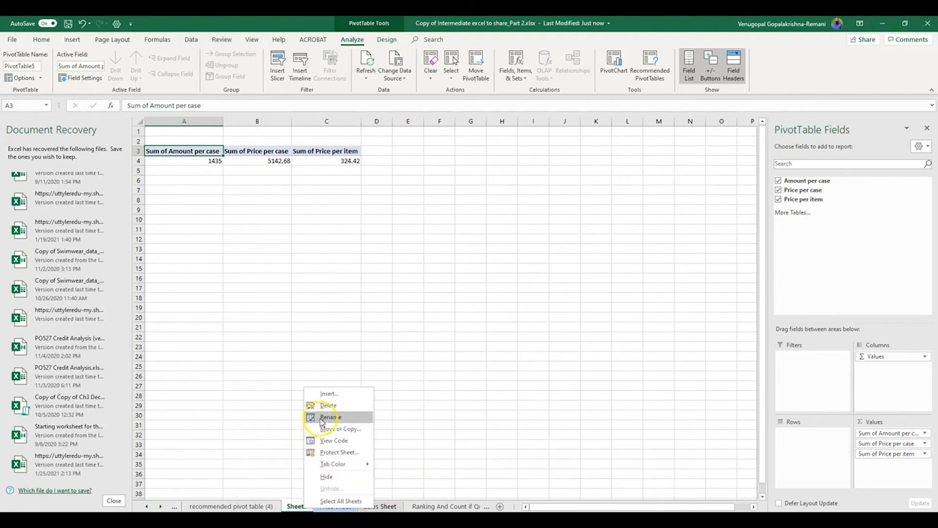
pyautogui.click(328, 405)
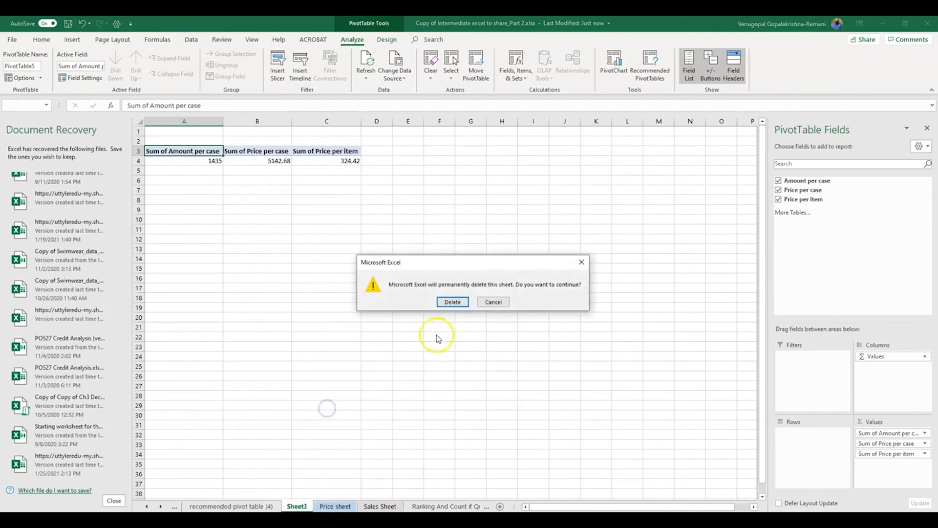
pyautogui.click(452, 302)
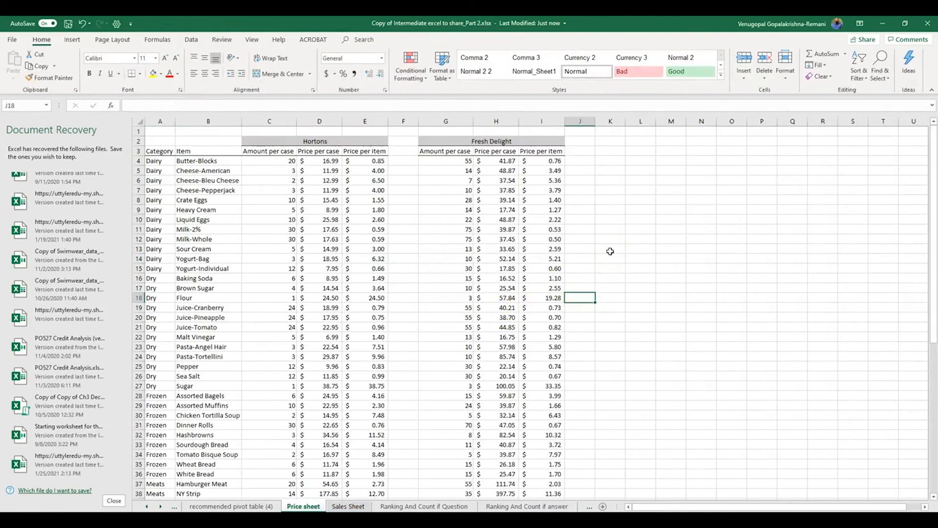
pyautogui.click(349, 507)
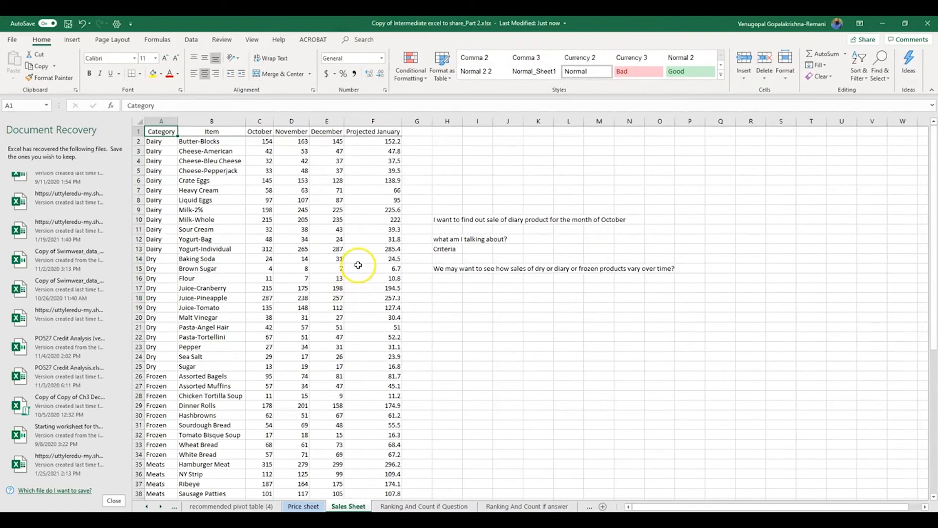
pyautogui.click(73, 39)
pyautogui.click(18, 66)
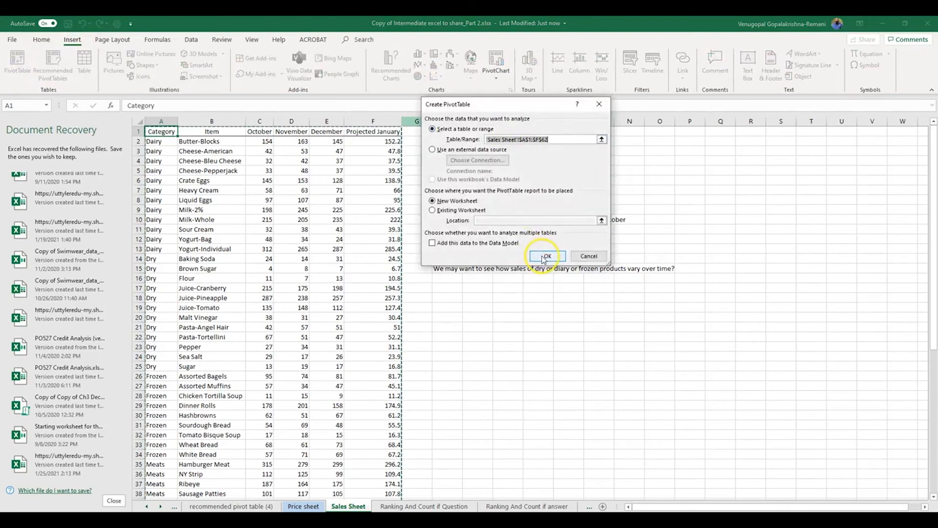
pyautogui.click(599, 104)
pyautogui.click(631, 60)
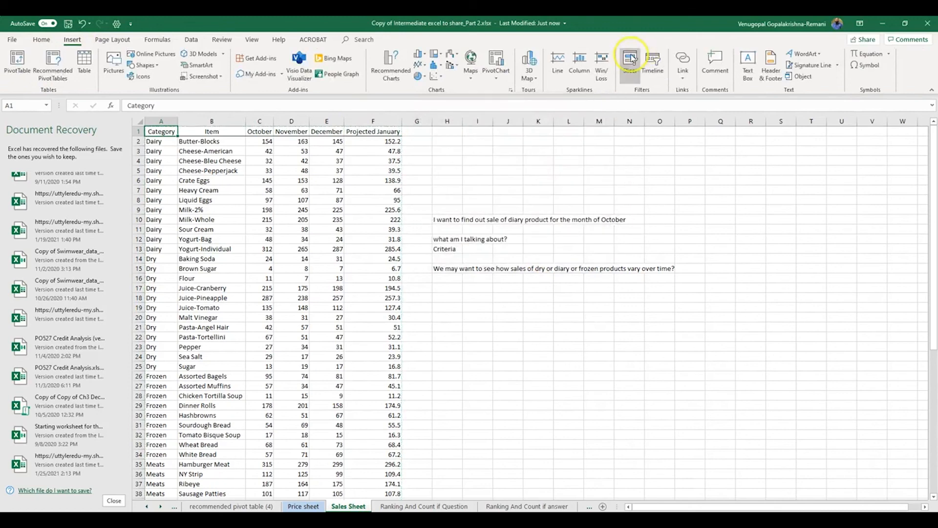
pyautogui.click(631, 60)
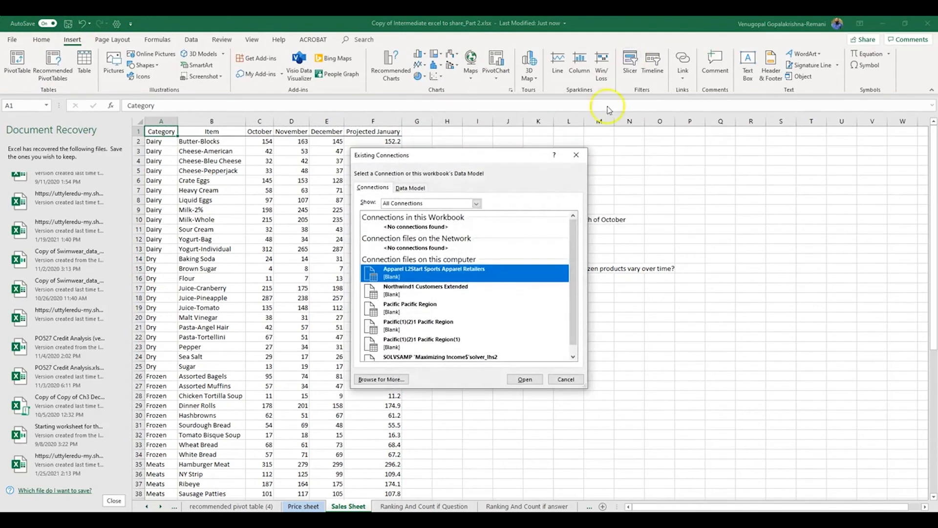
pyautogui.click(576, 155)
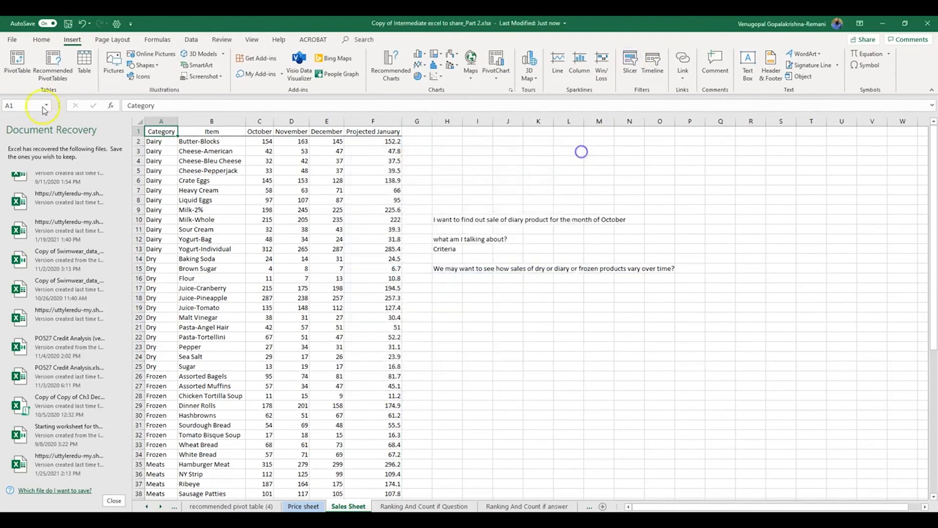
# - Create a PivotTable from the Sales Sheet data on a new worksheet and insert slicers for Category and October
pyautogui.click(17, 59)
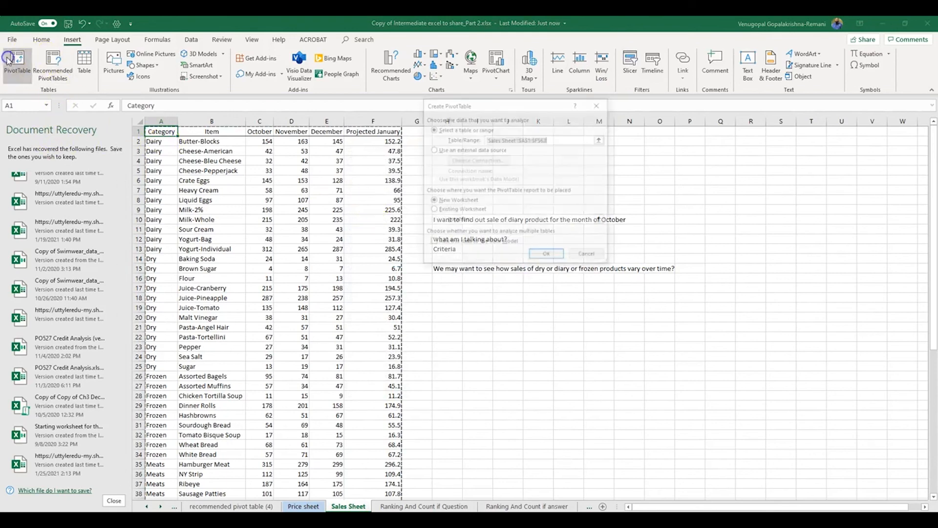
pyautogui.click(549, 256)
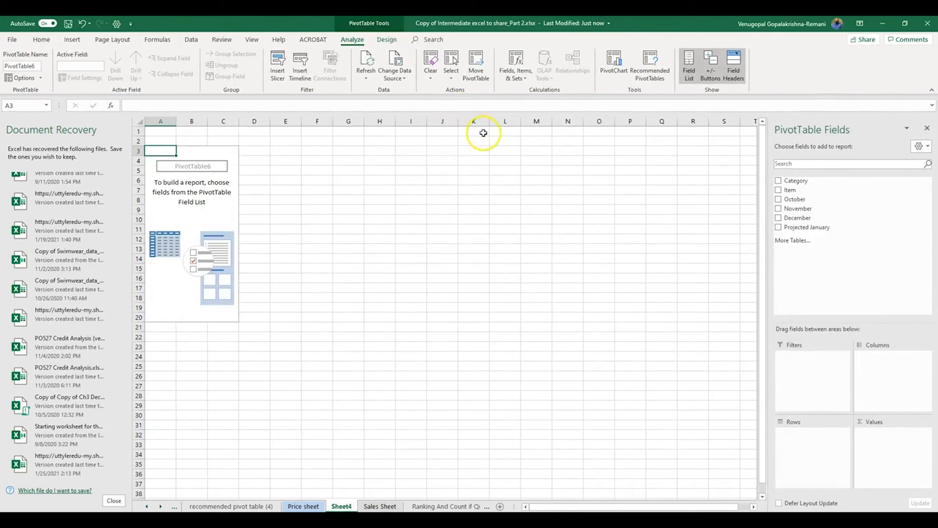
pyautogui.click(278, 65)
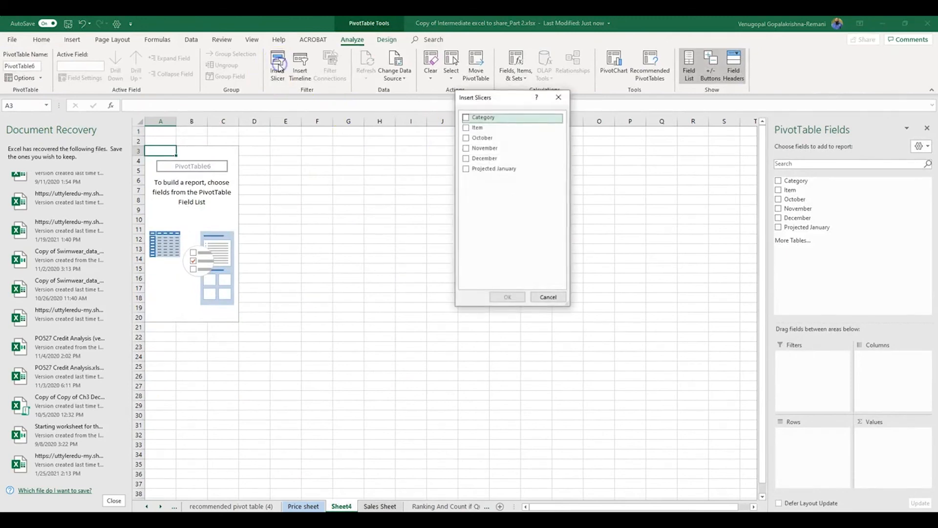
pyautogui.click(466, 141)
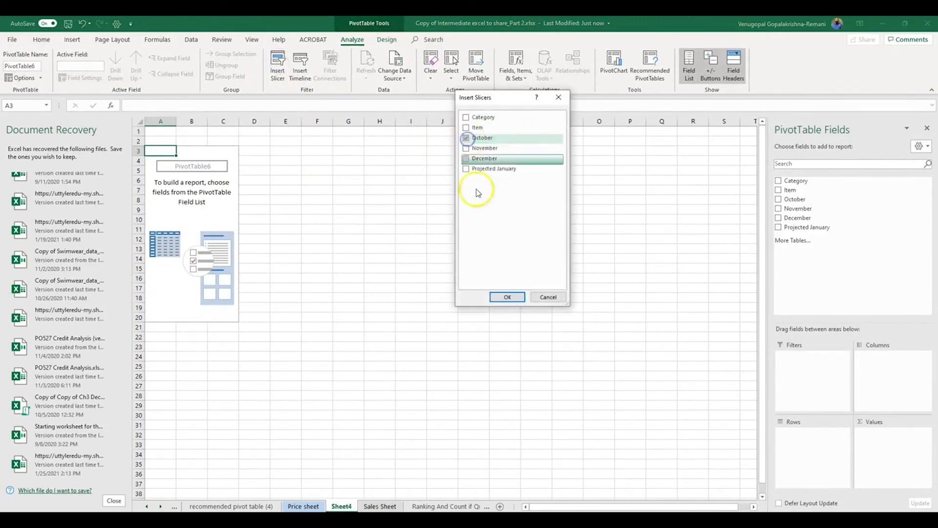
pyautogui.click(465, 118)
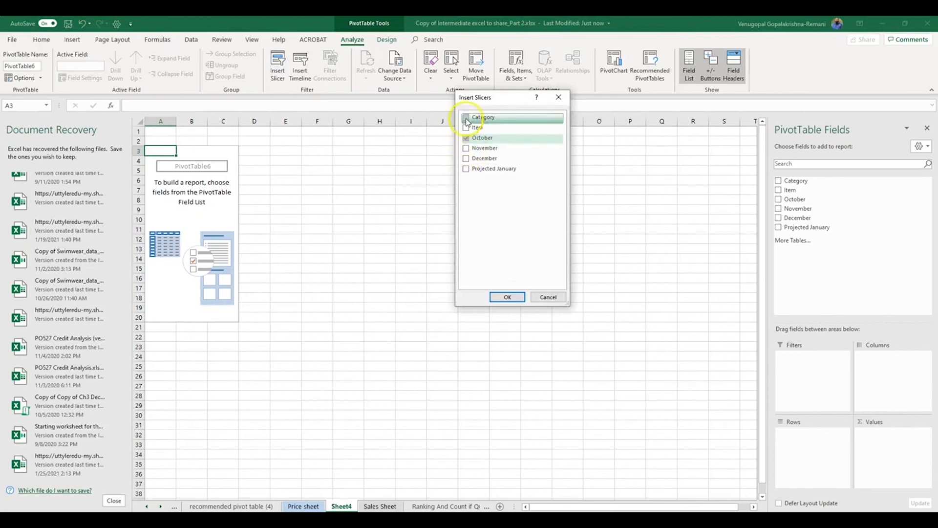
pyautogui.click(514, 298)
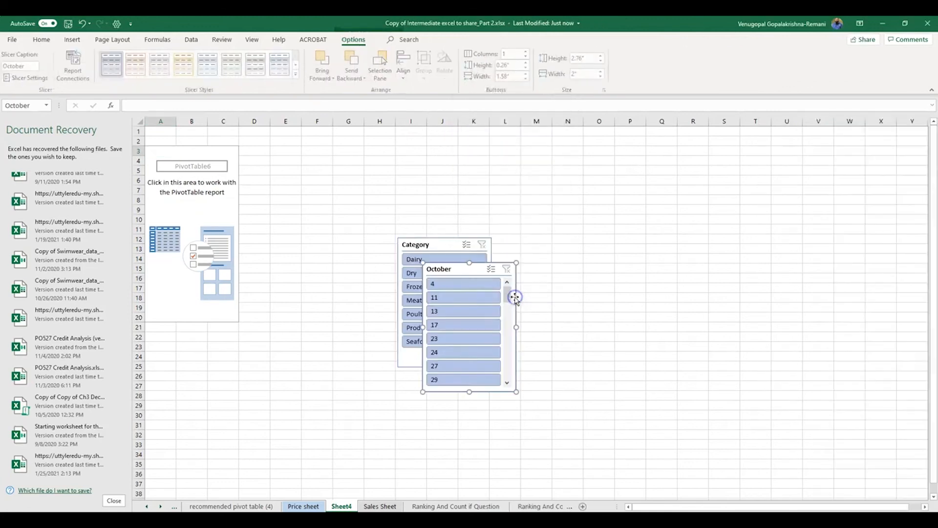
# - Move the October slicer clear of the Category slicer and try filtering October to 4
pyautogui.moveTo(464, 272); pyautogui.dragTo(604, 265)
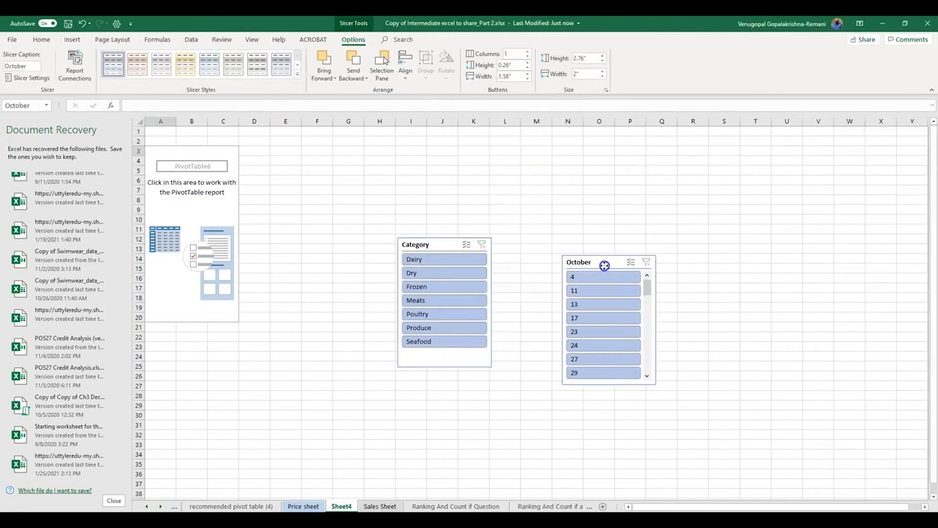
pyautogui.click(584, 277)
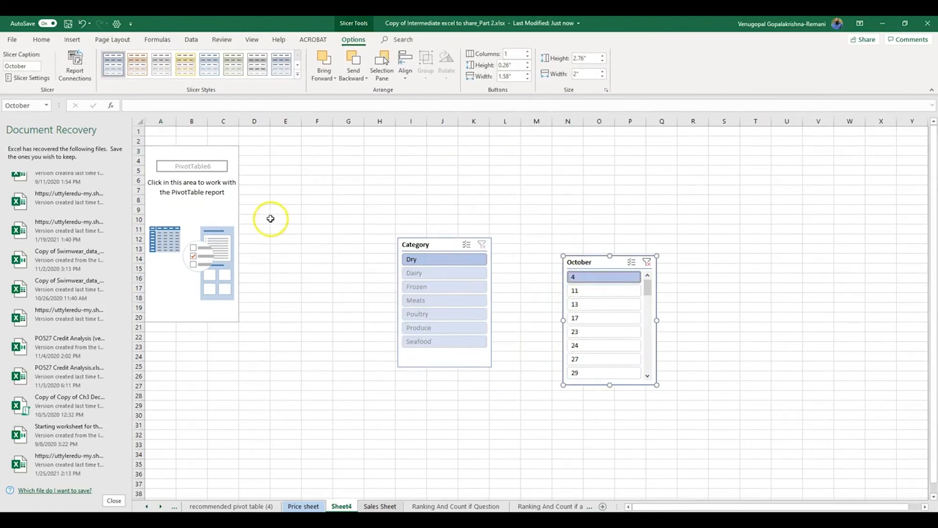
pyautogui.click(223, 218)
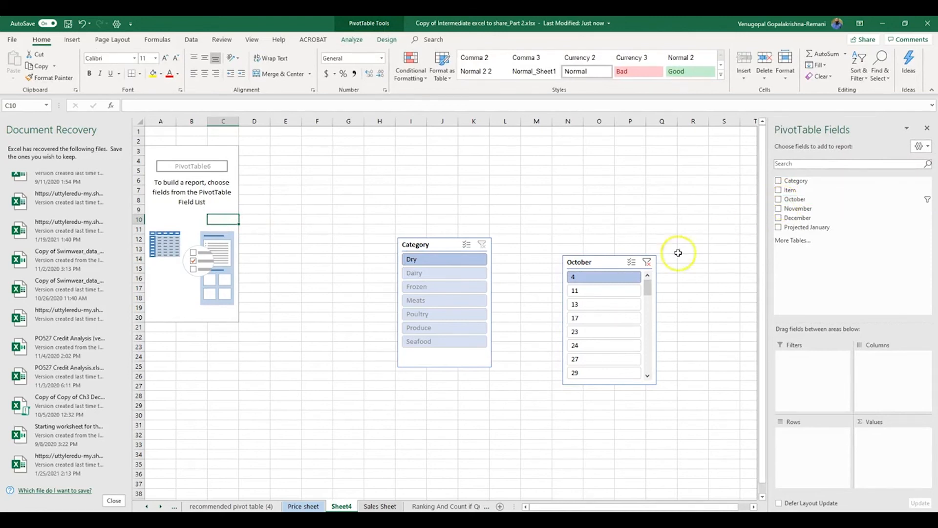
pyautogui.click(648, 264)
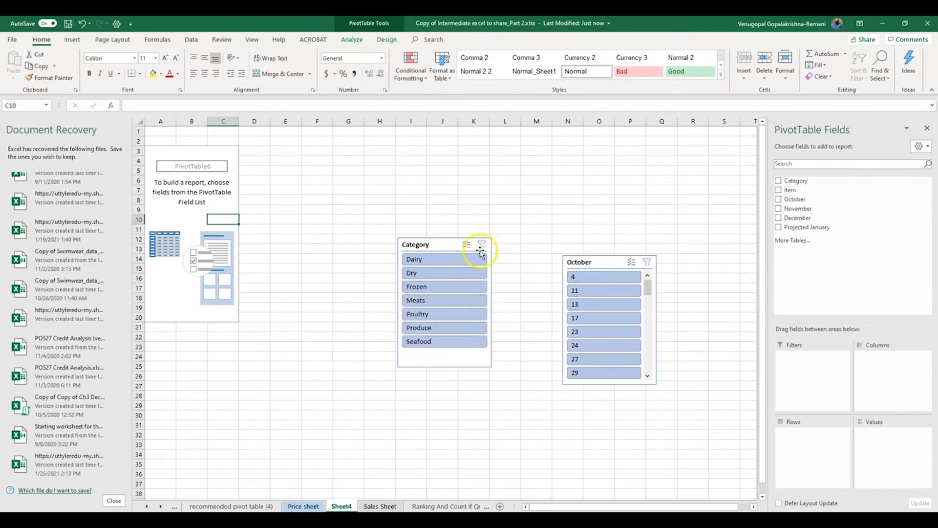
pyautogui.click(419, 244)
# - Delete Sheet4, which holds the blank PivotTable and the two slicers
pyautogui.rightClick(341, 506)
pyautogui.click(367, 403)
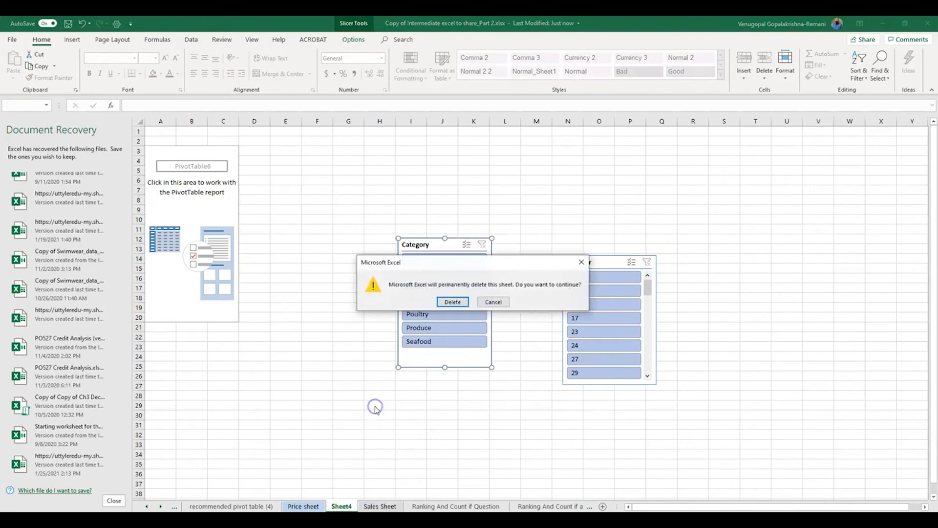
pyautogui.click(450, 302)
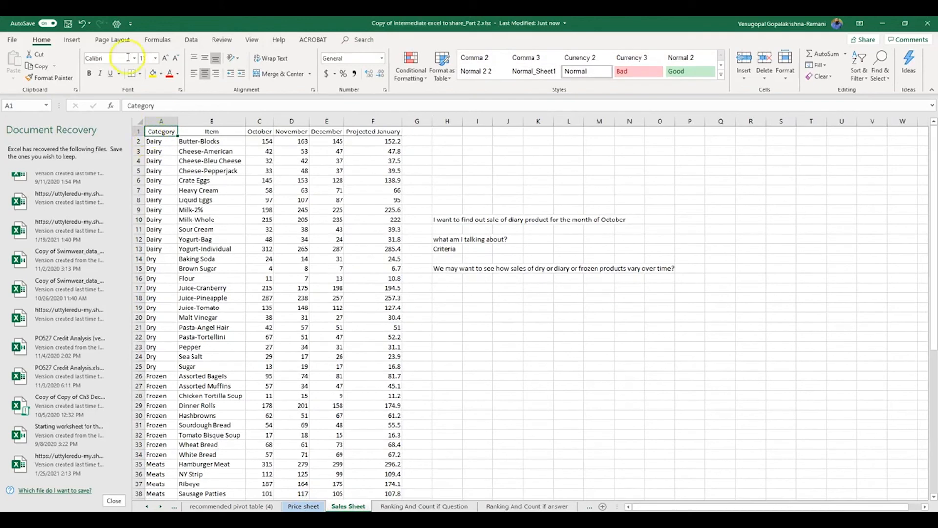
# - Create a blank PivotTable from Sales Sheet range A1:F62 on a new worksheet
pyautogui.click(80, 40)
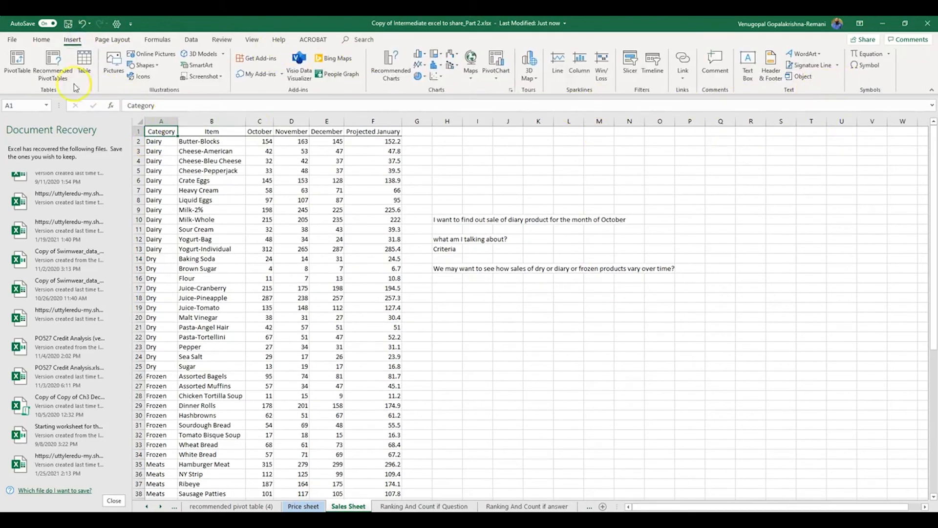
pyautogui.click(19, 62)
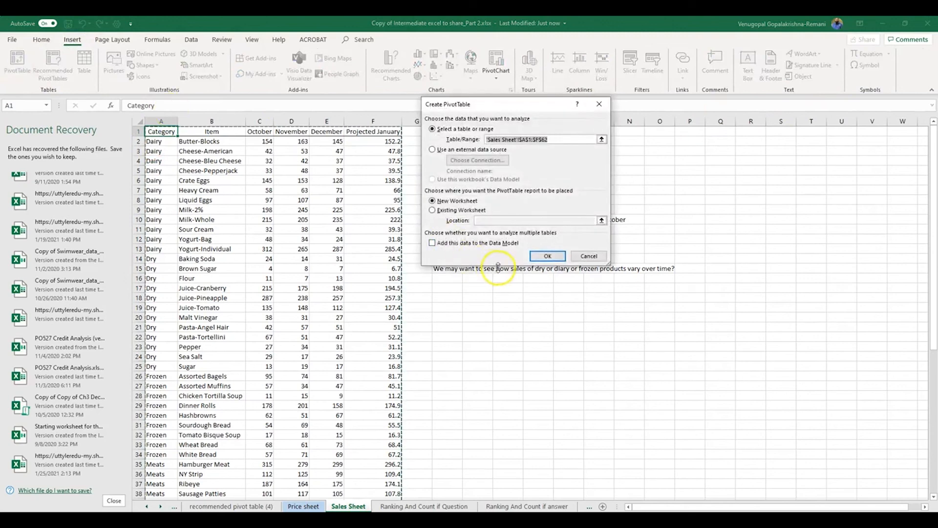
pyautogui.click(548, 257)
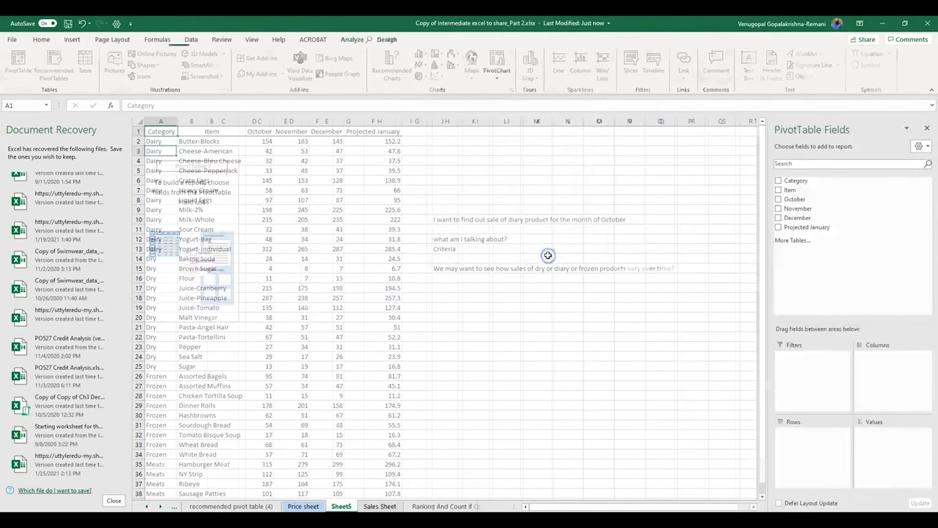
# - Arrange the PivotTable with Item as the column labels and October as a summed value
pyautogui.moveTo(794, 199); pyautogui.dragTo(888, 361)
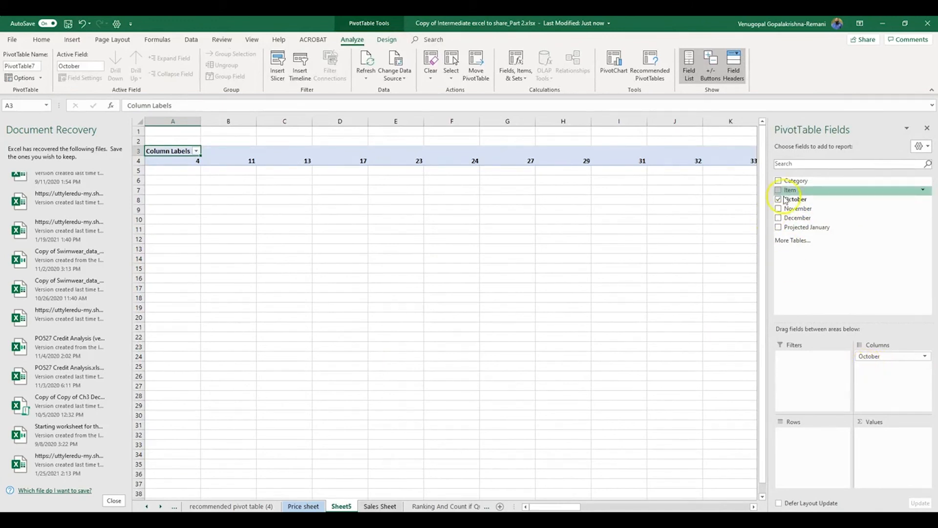
pyautogui.moveTo(790, 192); pyautogui.dragTo(811, 438)
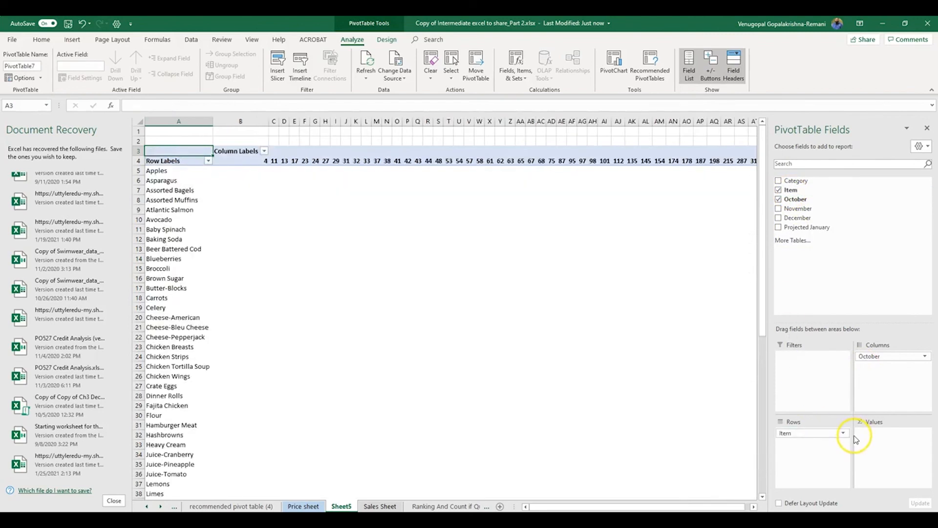
pyautogui.moveTo(865, 356)
pyautogui.mouseDown()
pyautogui.moveTo(835, 467)
pyautogui.moveTo(806, 454)
pyautogui.moveTo(863, 366)
pyautogui.mouseUp()
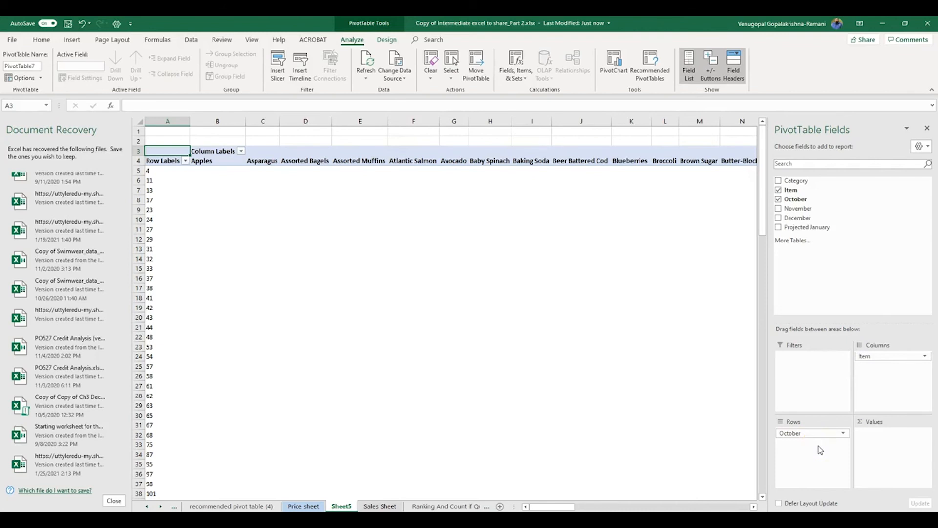
pyautogui.moveTo(819, 436); pyautogui.dragTo(902, 434)
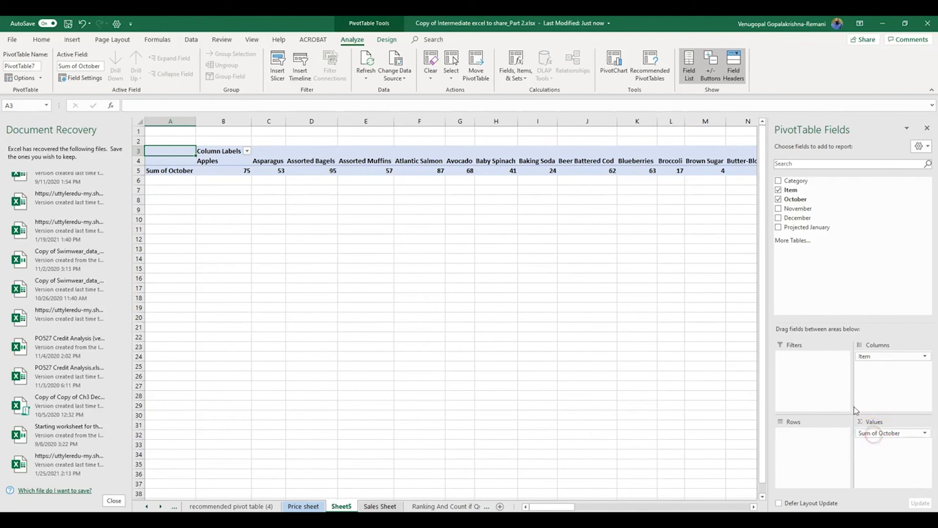
pyautogui.rightClick(222, 153)
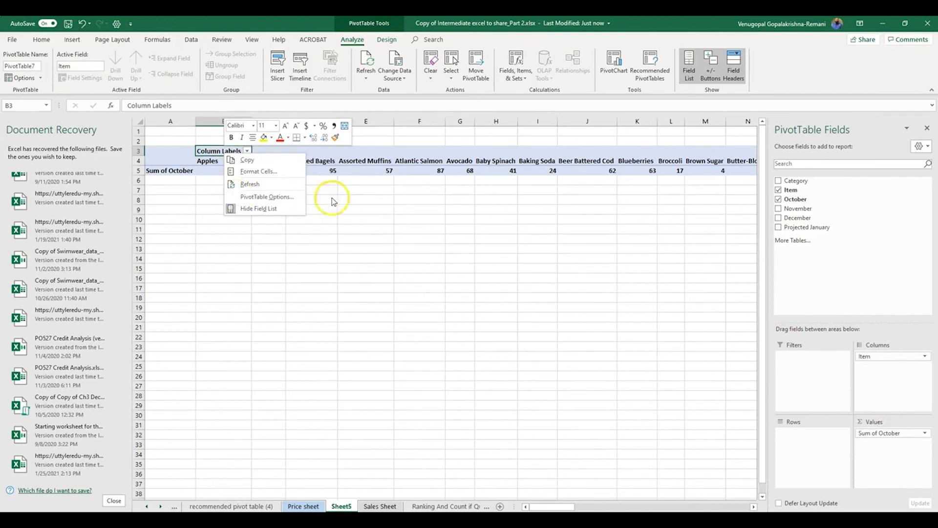
pyautogui.click(522, 334)
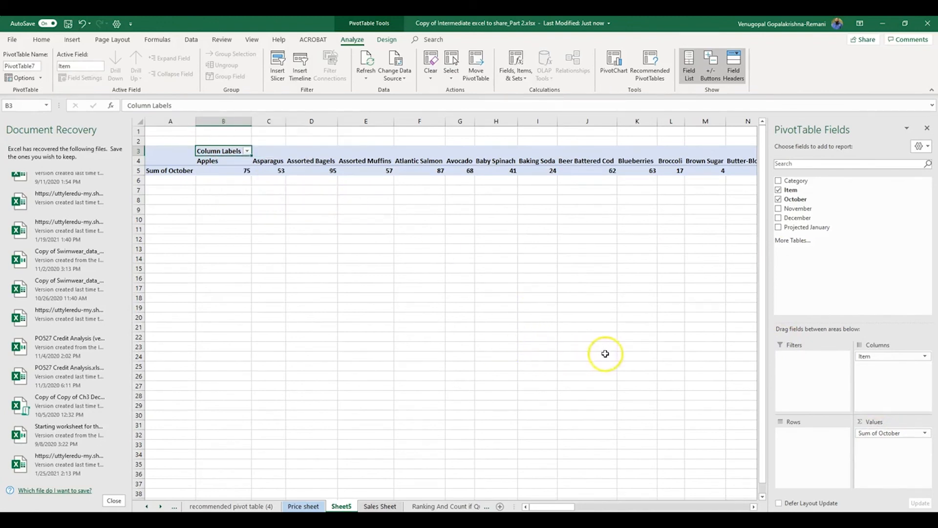
# - Add Category as row labels and November, December and Projected January as summed values in the PivotTable
pyautogui.click(778, 181)
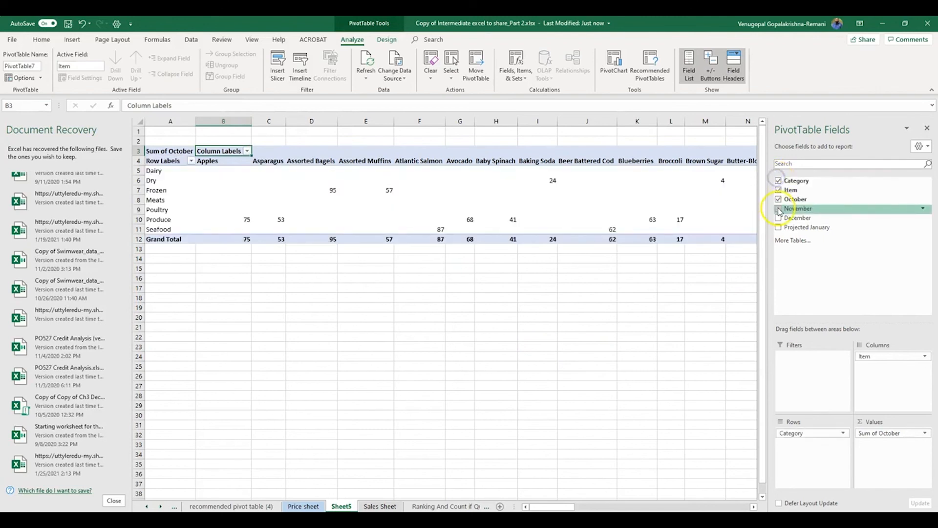
pyautogui.click(778, 209)
pyautogui.click(778, 218)
pyautogui.click(778, 228)
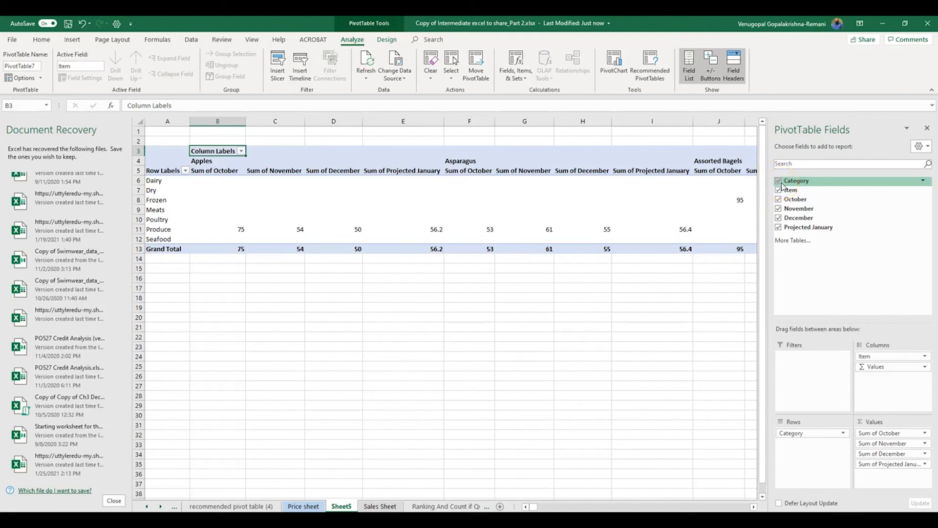
pyautogui.click(923, 368)
pyautogui.click(818, 369)
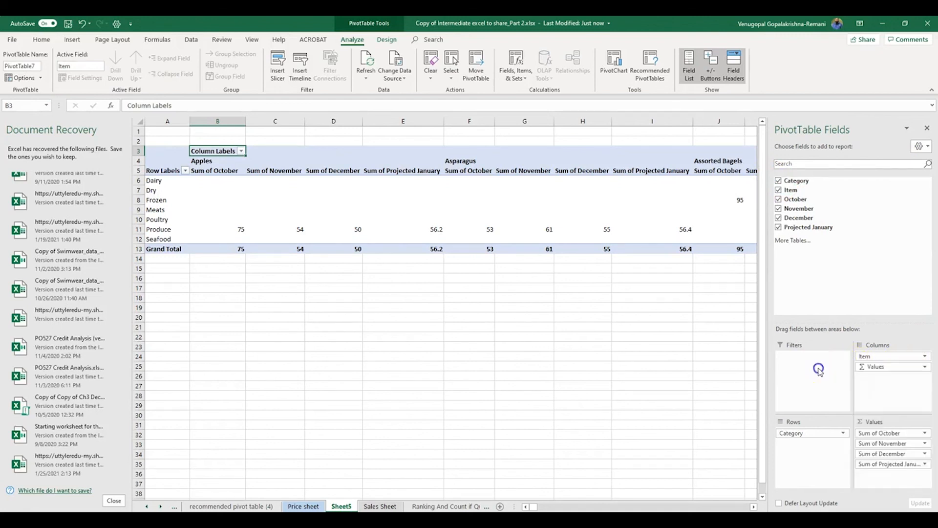
# - Look through the Count, Average, Max and Min summary options for the PivotTable's October value field
pyautogui.click(877, 433)
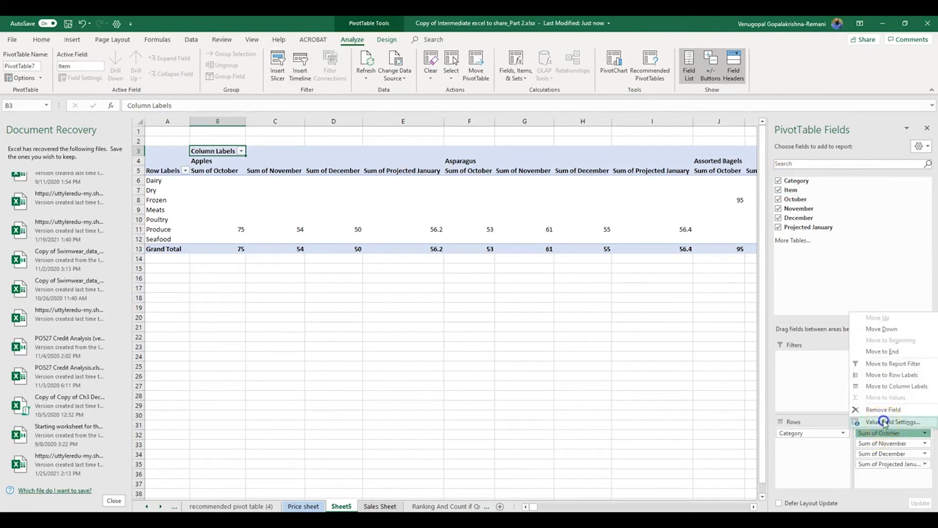
pyautogui.click(882, 423)
pyautogui.click(451, 198)
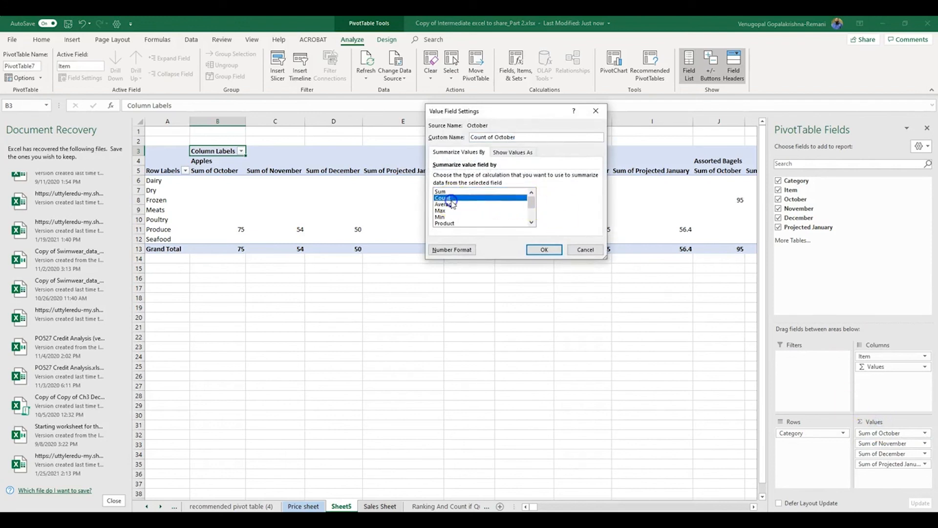
pyautogui.click(450, 204)
pyautogui.click(444, 211)
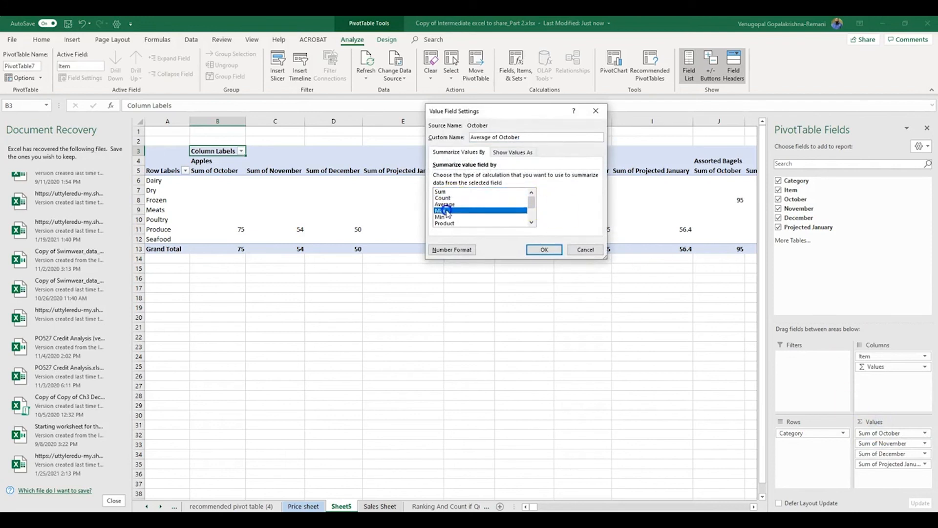
pyautogui.click(444, 216)
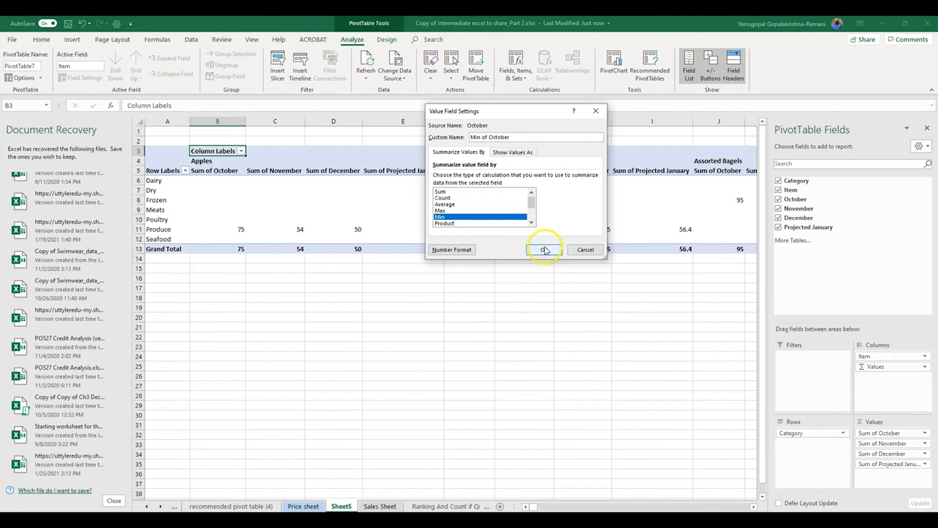
pyautogui.click(596, 111)
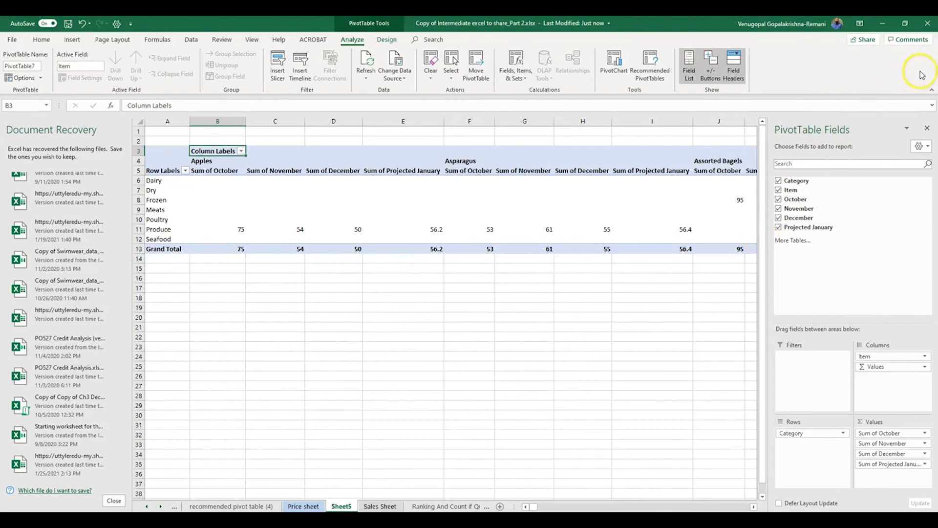
# - Leave the PivotTable workbook and switch to the Excel for EMBA students.pptx presentation in PowerPoint
pyautogui.click(927, 28)
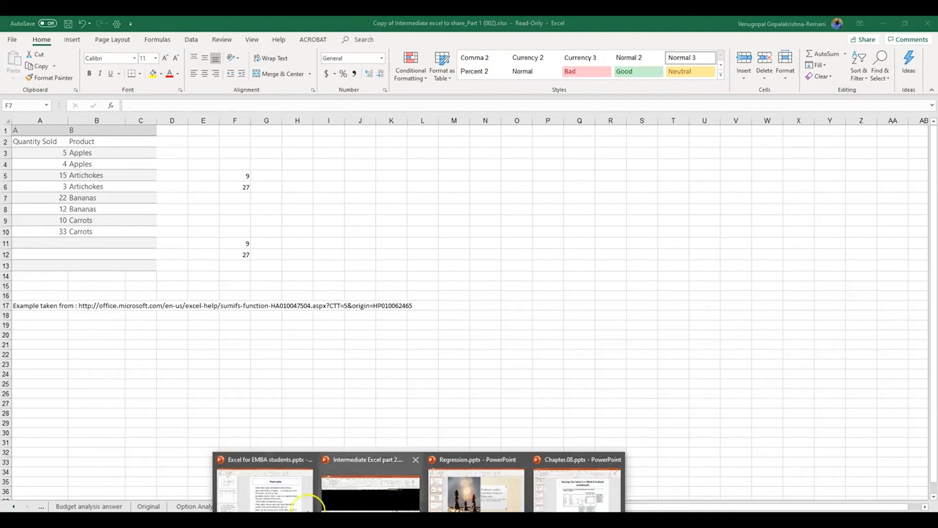
pyautogui.click(258, 498)
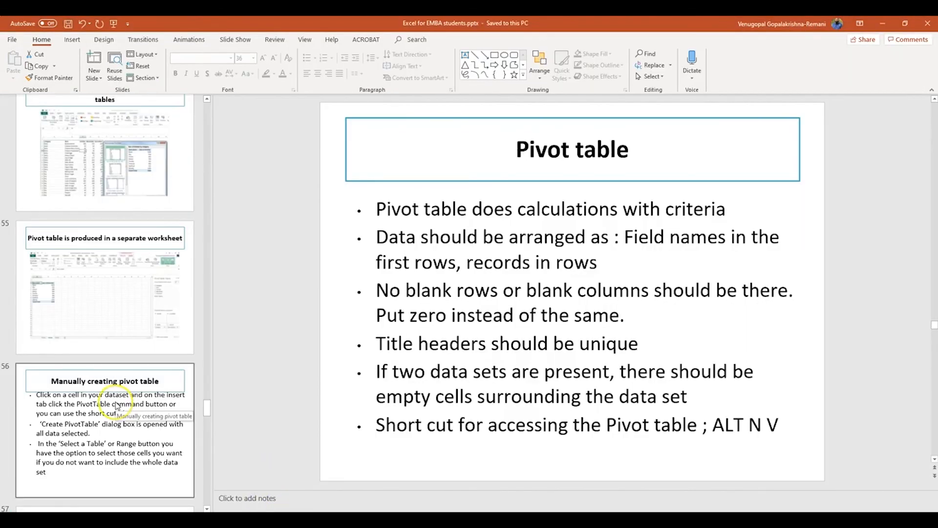
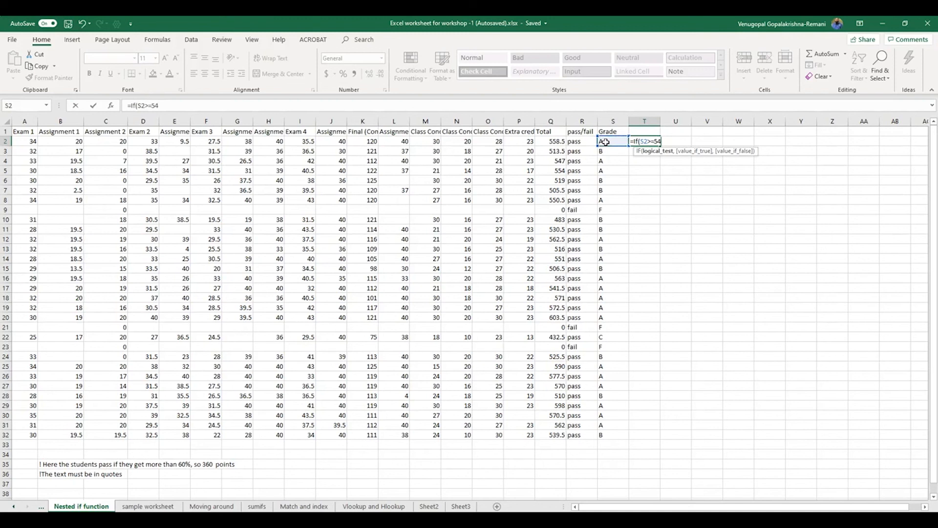
# - Complete the first IF condition in T2 with threshold 540 and result "A", and begin a nested IF as the false value
pyautogui.write('0,"a"')
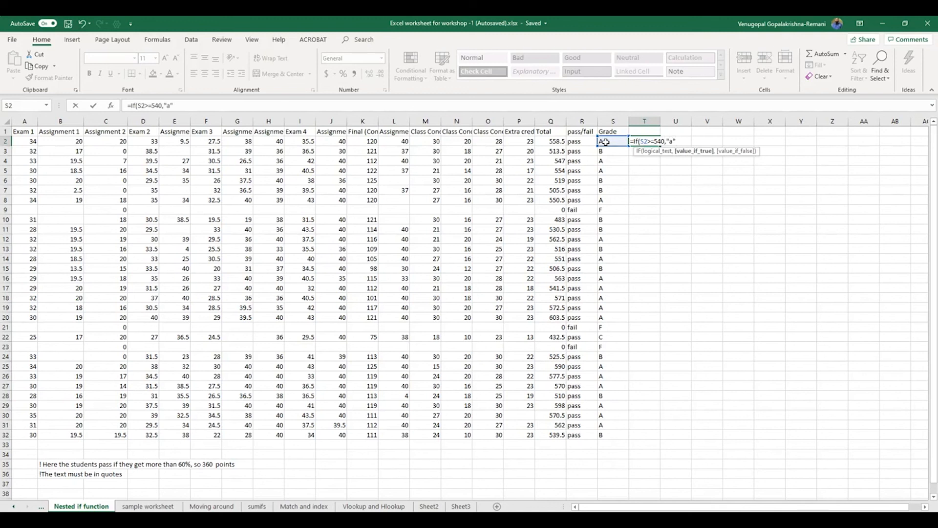
pyautogui.press('BackSpace')
pyautogui.press('BackSpace')
pyautogui.write('A')
pyautogui.write(',If')
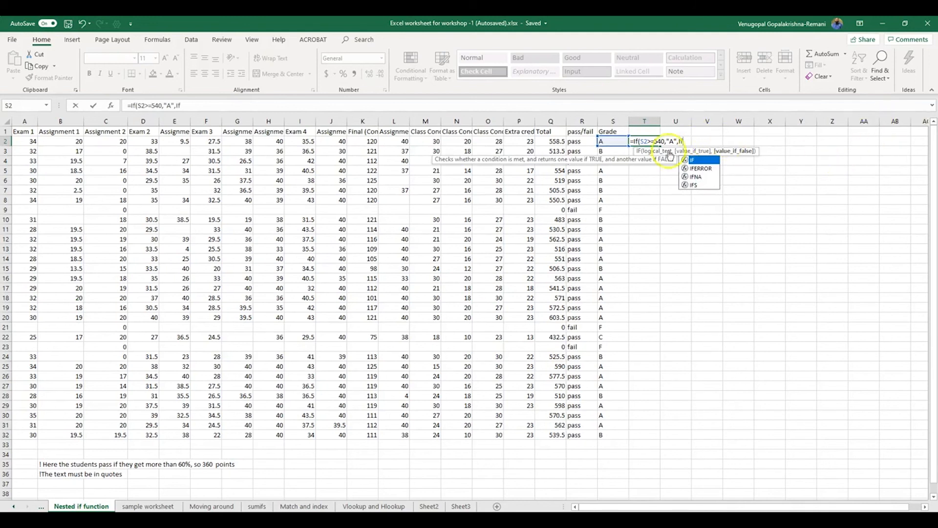
pyautogui.doubleClick(692, 159)
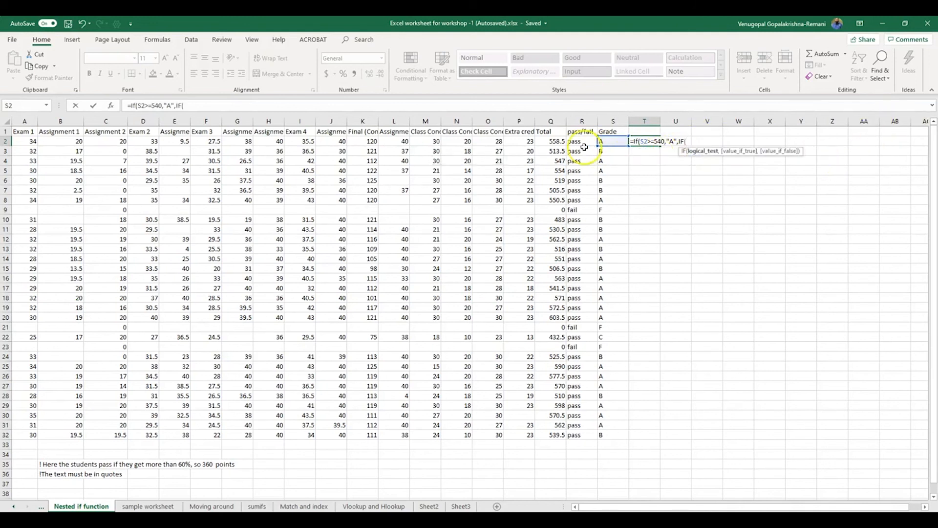
# - Reference total Q2 in the nested IF and replace S2 with Q2 in the first condition of the T2 formula
pyautogui.click(560, 142)
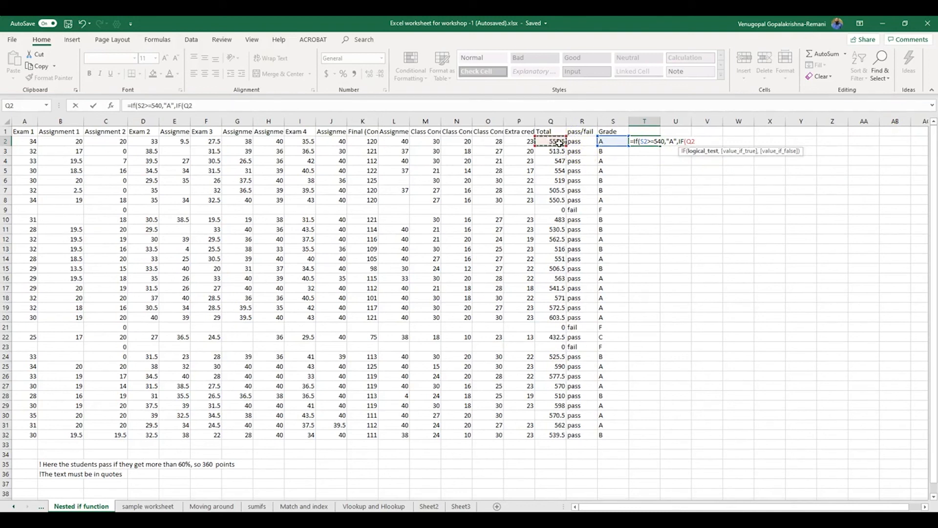
pyautogui.click(641, 141)
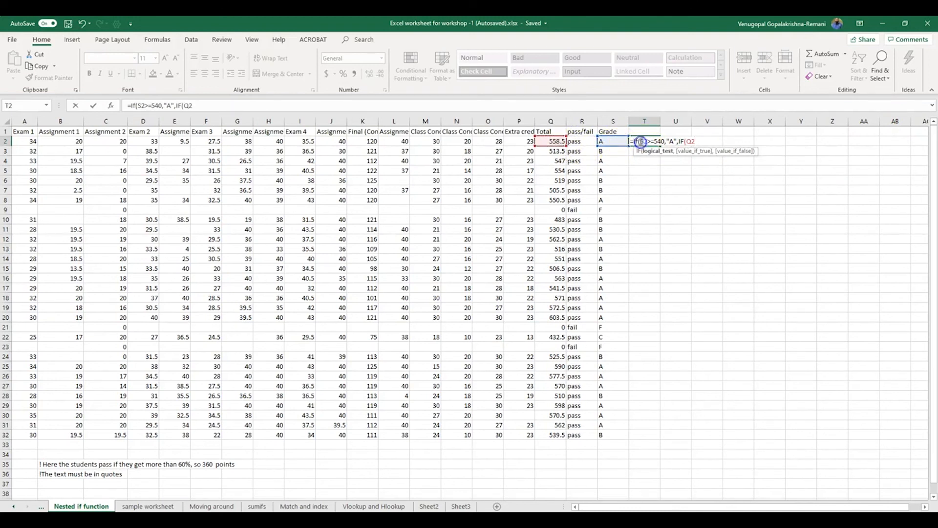
pyautogui.write('Q2')
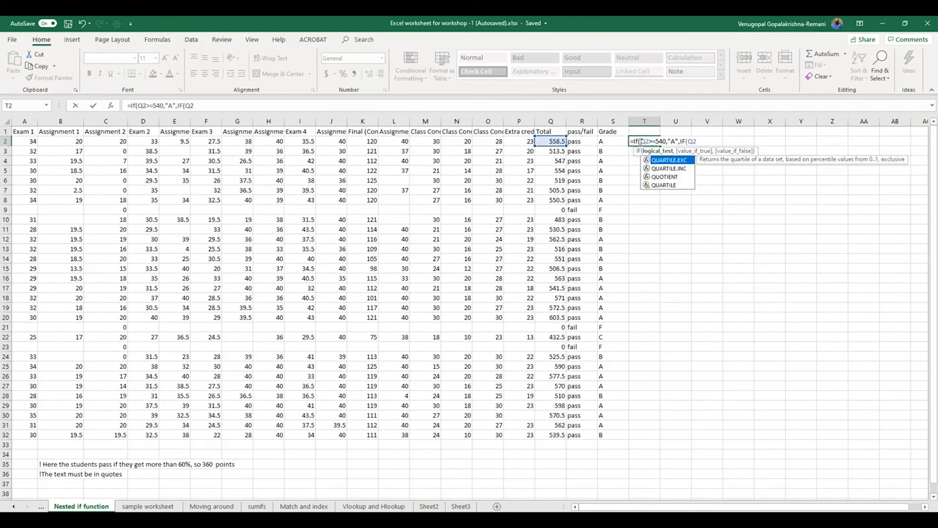
pyautogui.click(780, 263)
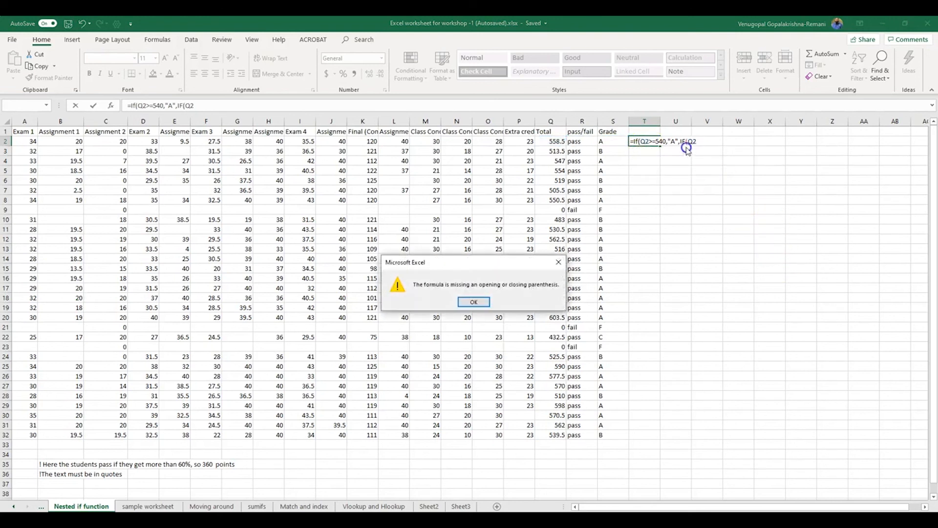
pyautogui.click(474, 302)
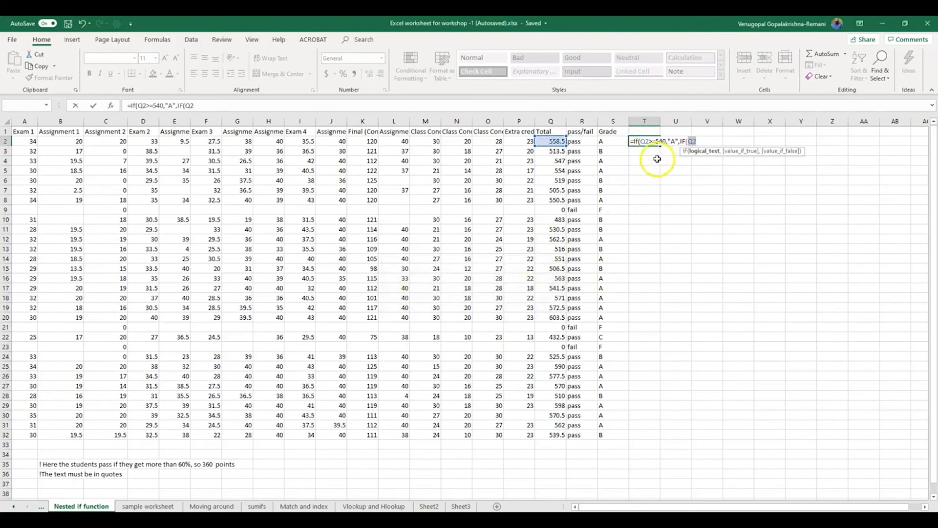
# - Make the second condition >=480 with result "B", and begin a third nested IF in the T2 formula
pyautogui.click(697, 139)
pyautogui.write('>=480')
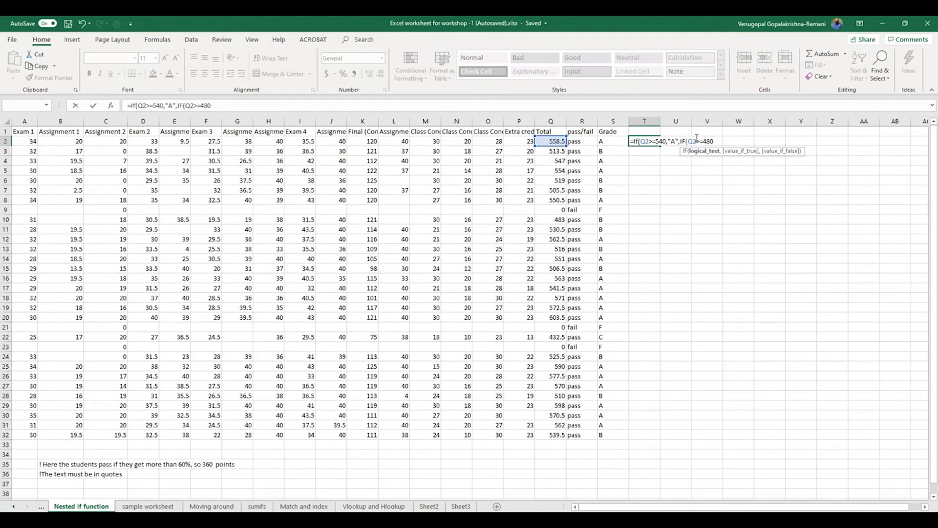
pyautogui.write(',"B",')
pyautogui.write('If')
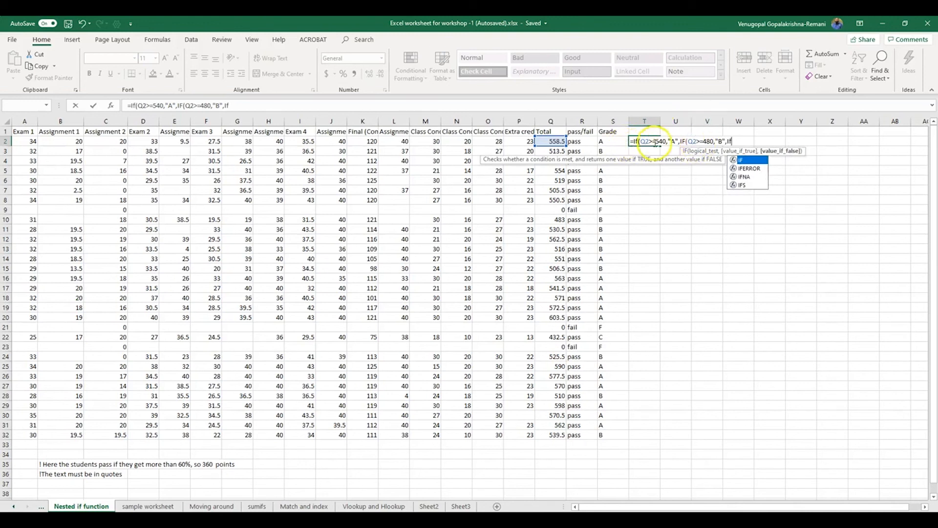
pyautogui.write('(')
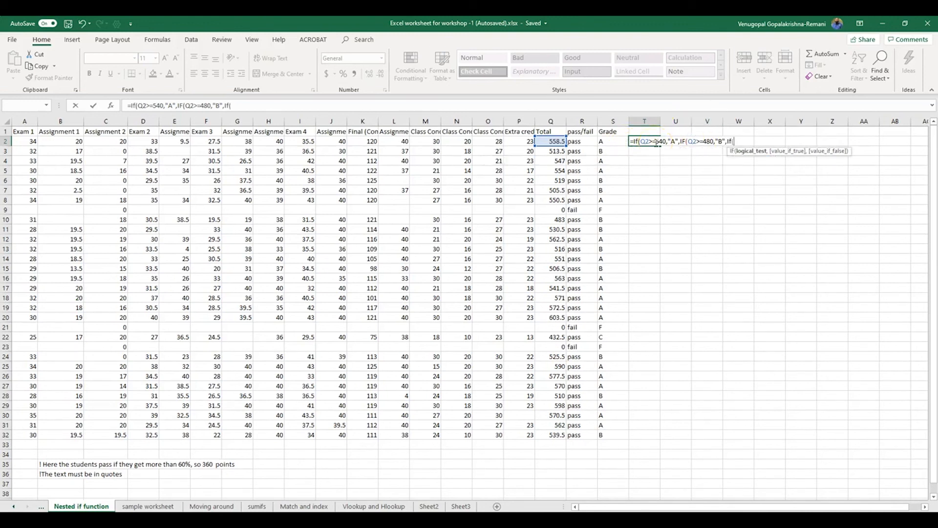
# - Add the condition Q2>=420 with result "C" to the T2 formula, and begin a fourth nested IF
pyautogui.click(549, 142)
pyautogui.write('>=420')
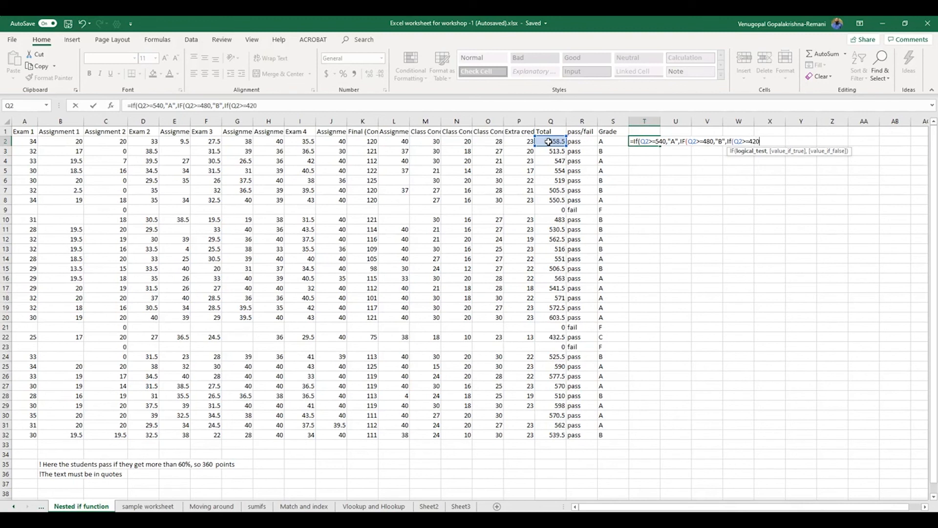
pyautogui.write(',"C",')
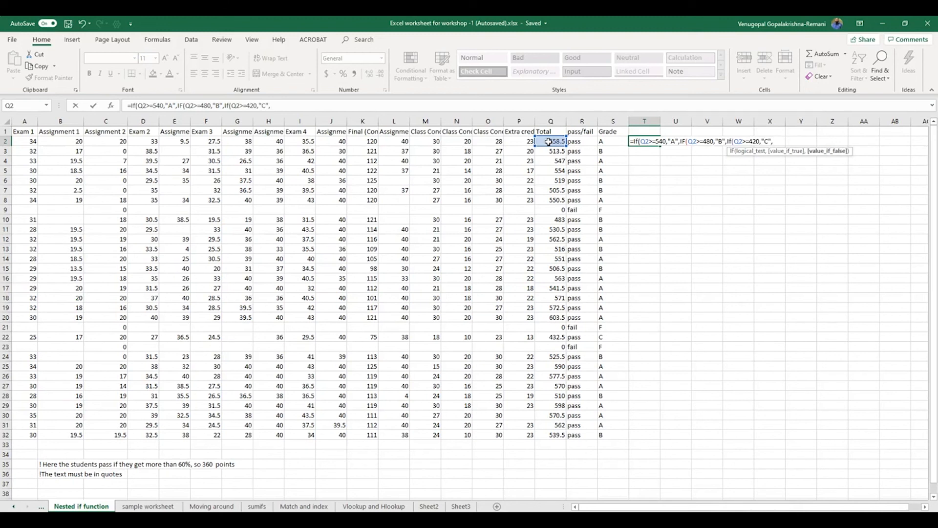
pyautogui.write('If')
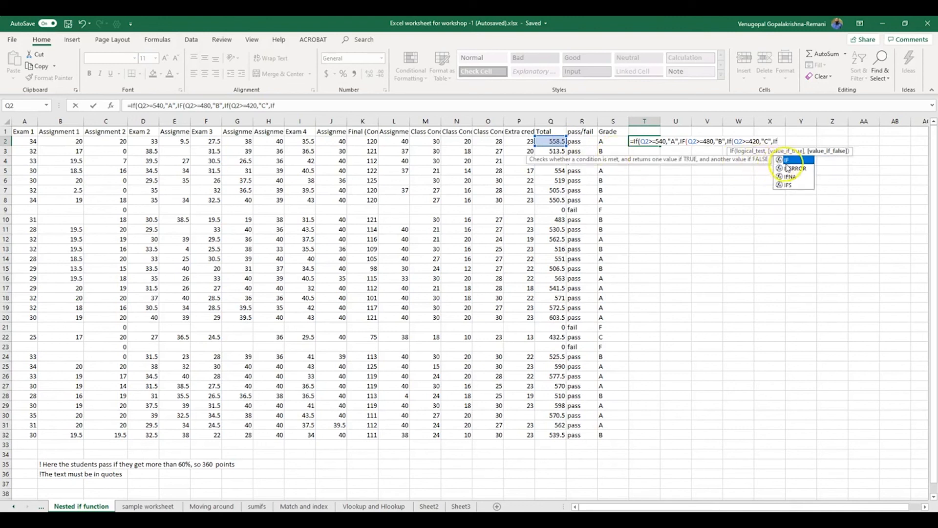
pyautogui.doubleClick(786, 160)
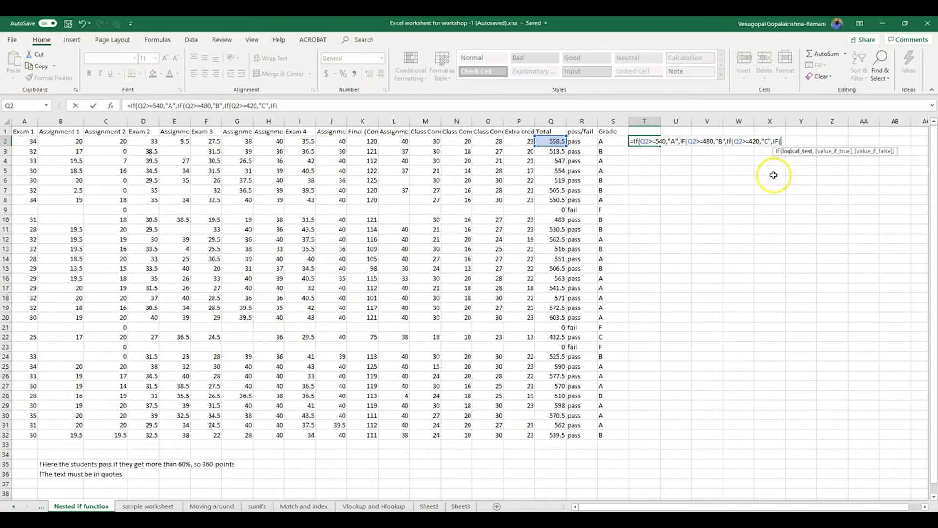
# - Finish the T2 formula with Q2>=360 returning "D" and otherwise "F", close all four IFs and enter it
pyautogui.click(557, 142)
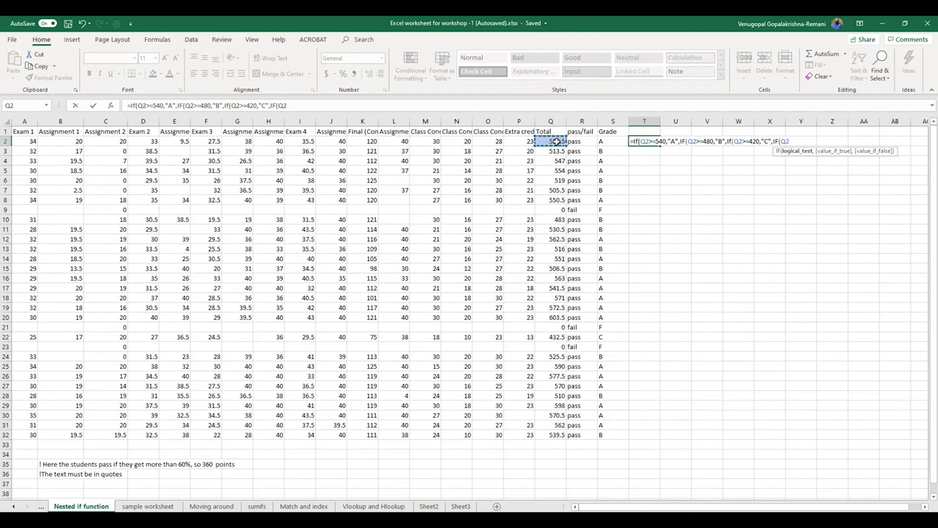
pyautogui.write('>=')
pyautogui.write('360,')
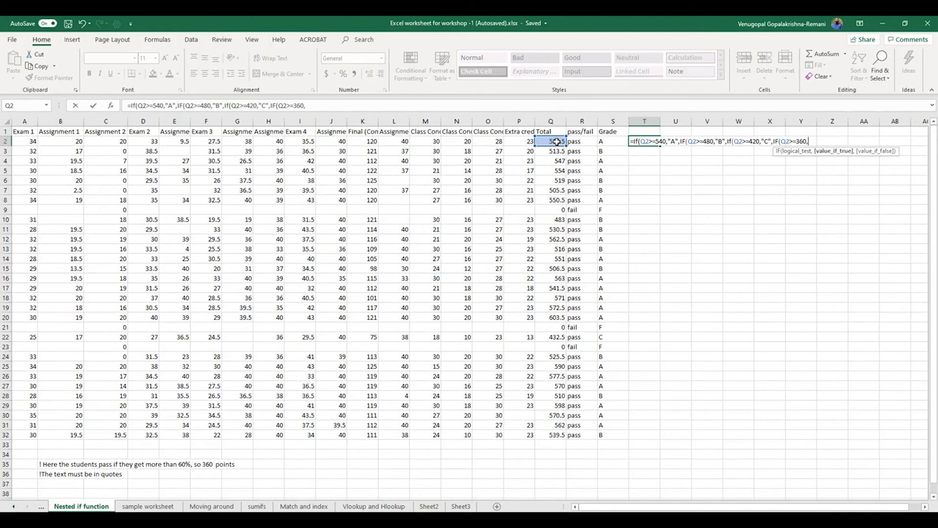
pyautogui.write('"D","F"')
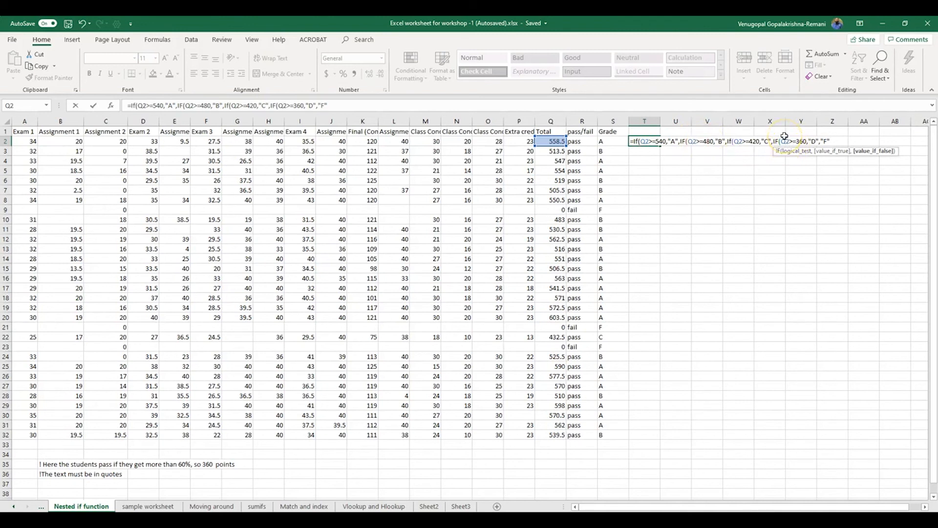
pyautogui.write('))')
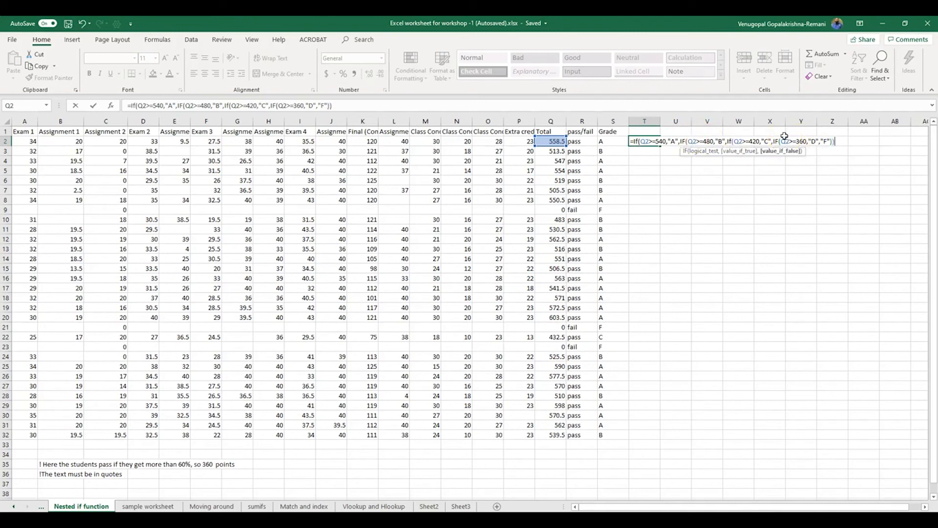
pyautogui.write('))')
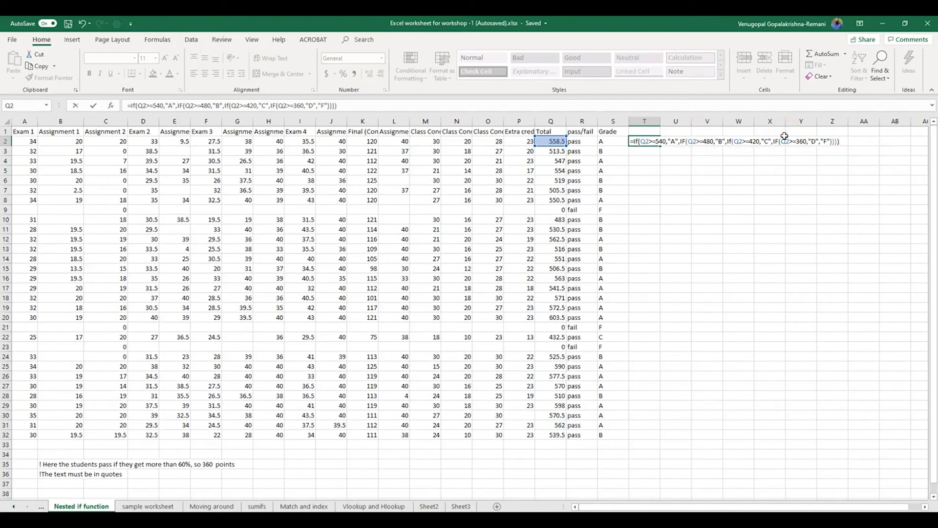
pyautogui.press('Return')
# - Fill the nested IF grade formula from T2 down to T32, and display the pass/fail formula in R3
pyautogui.click(650, 141)
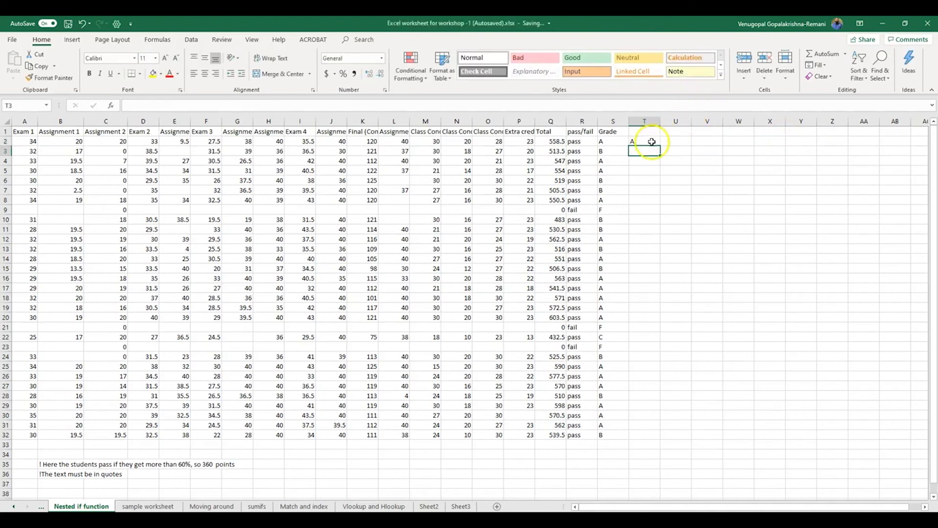
pyautogui.moveTo(660, 146); pyautogui.dragTo(657, 440)
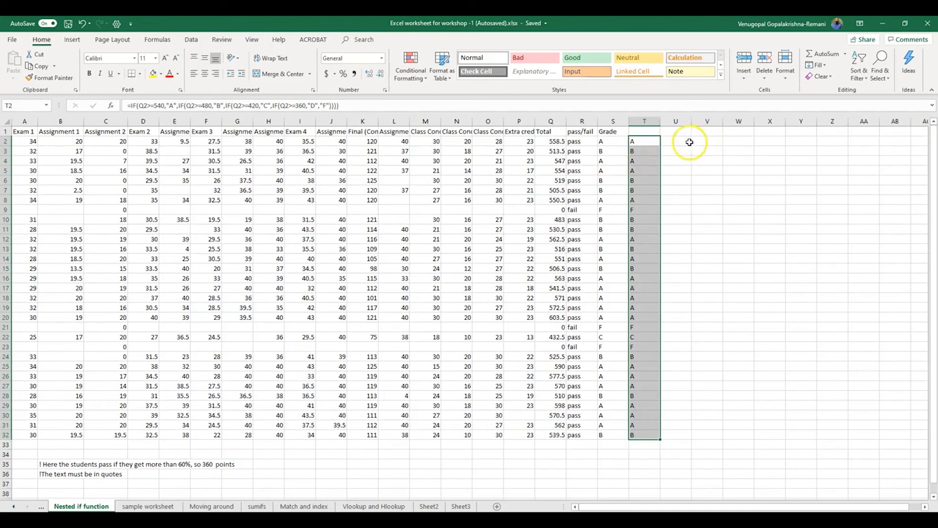
pyautogui.click(689, 142)
pyautogui.click(581, 149)
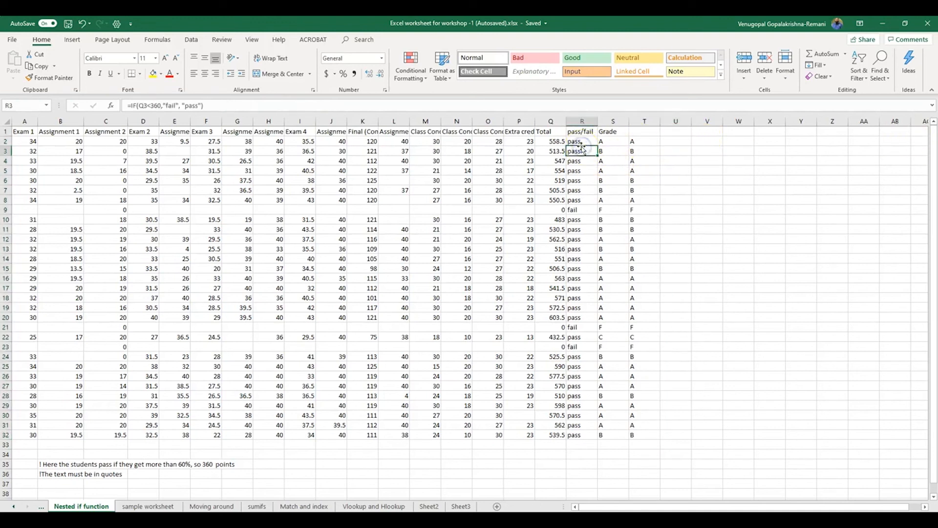